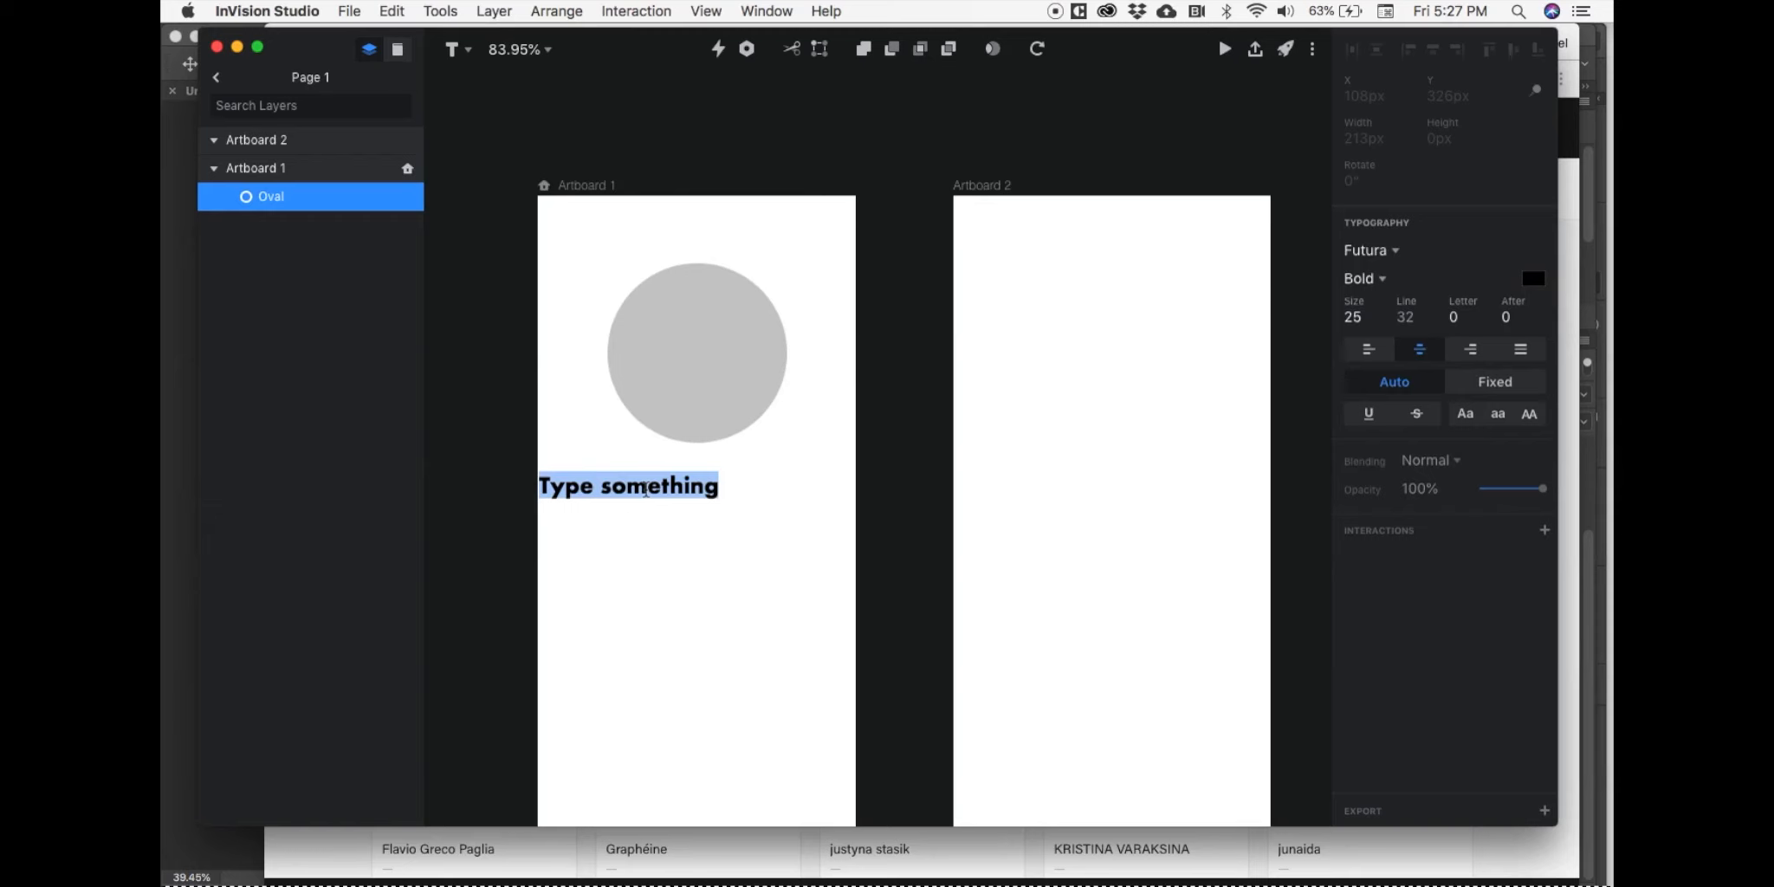
Step: Enter a placeholder full name as the text layer's content and centre it beneath the circle on Artboard 1
{"action": "type", "text": "John Doe"}
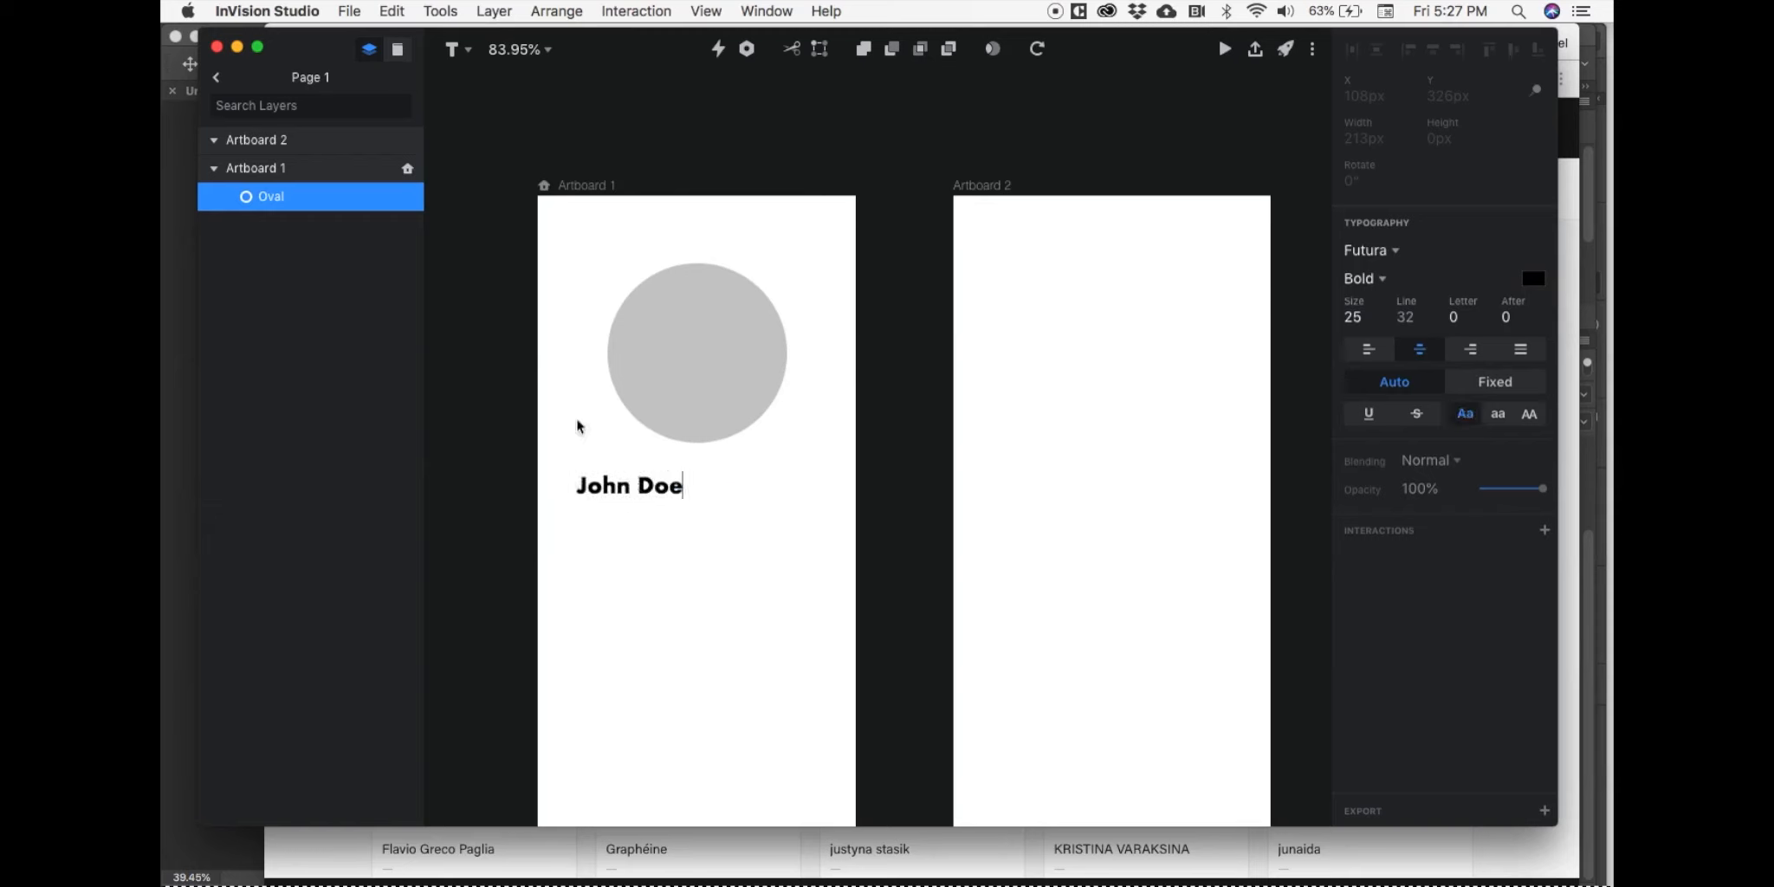
{"action": "key", "text": "Escape"}
{"action": "left_click_drag", "start_coordinate": [611, 489], "coordinate": [683, 491]}
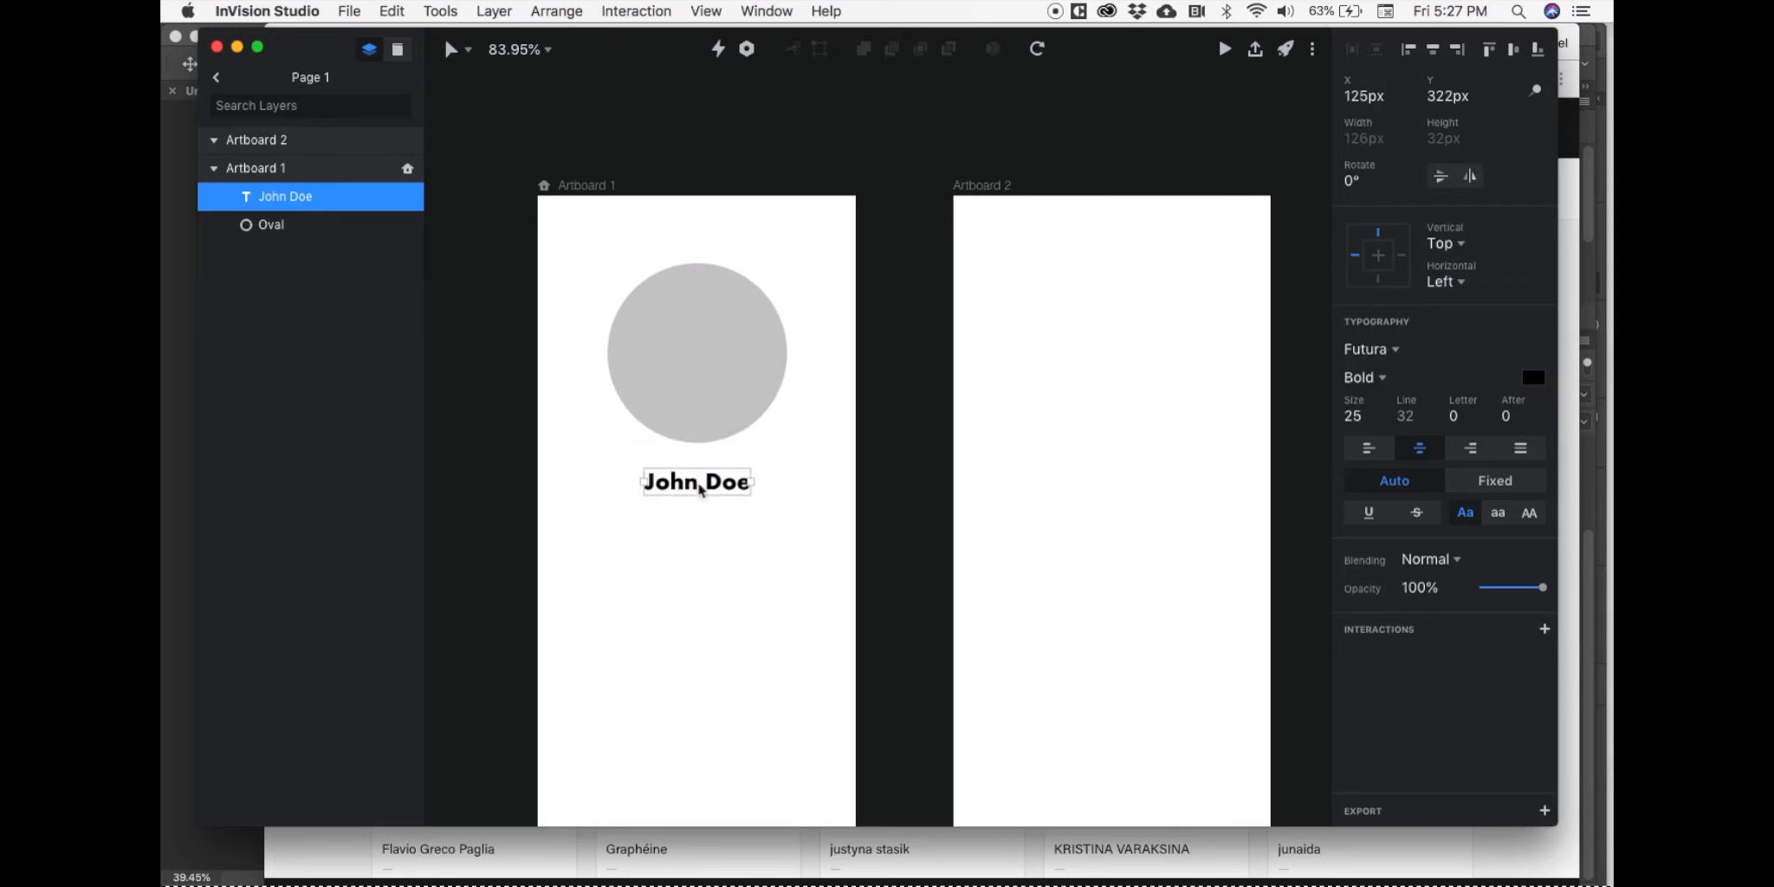
Step: Replace the first name in the text layer with a female placeholder name and move the text up closer to the circle
{"action": "double_click", "coordinate": [696, 488]}
{"action": "key", "text": "Right"}
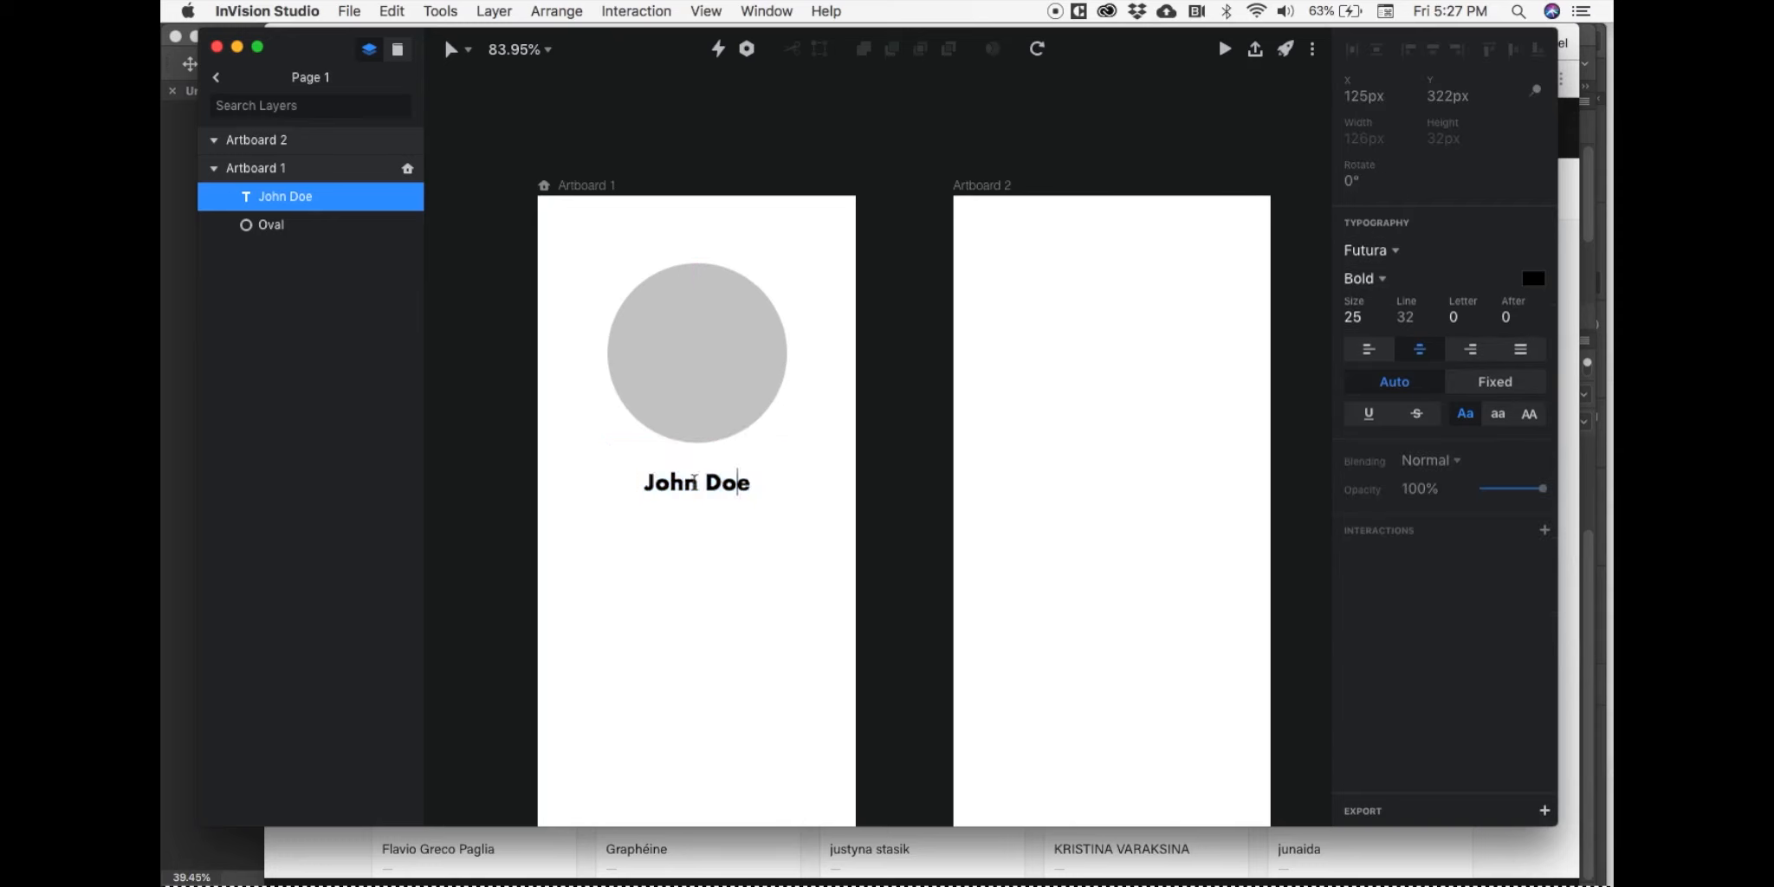
{"action": "key", "text": "BackSpace"}
{"action": "key", "text": "BackSpace"}
{"action": "key", "text": "BackSpace"}
{"action": "type", "text": "ane"}
{"action": "key", "text": "Escape"}
{"action": "left_click_drag", "start_coordinate": [673, 498], "coordinate": [673, 488]}
{"action": "left_click", "coordinate": [653, 523]}
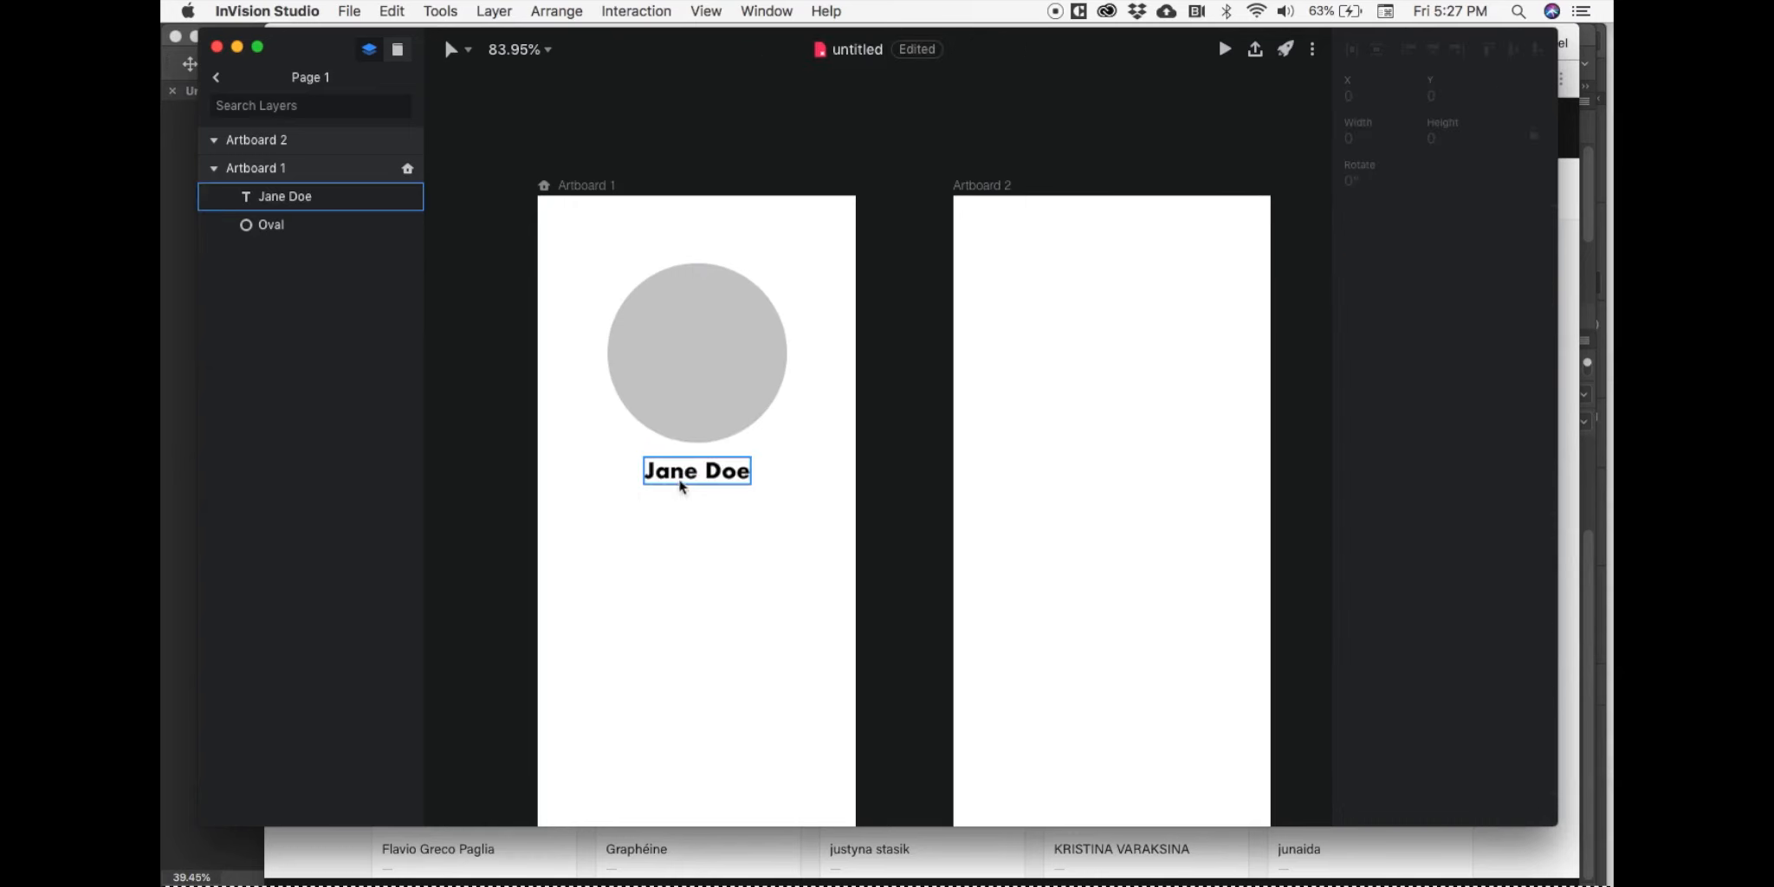
Step: Switch to Chrome and open unsplash.com in a new tab
{"action": "left_click", "coordinate": [581, 875]}
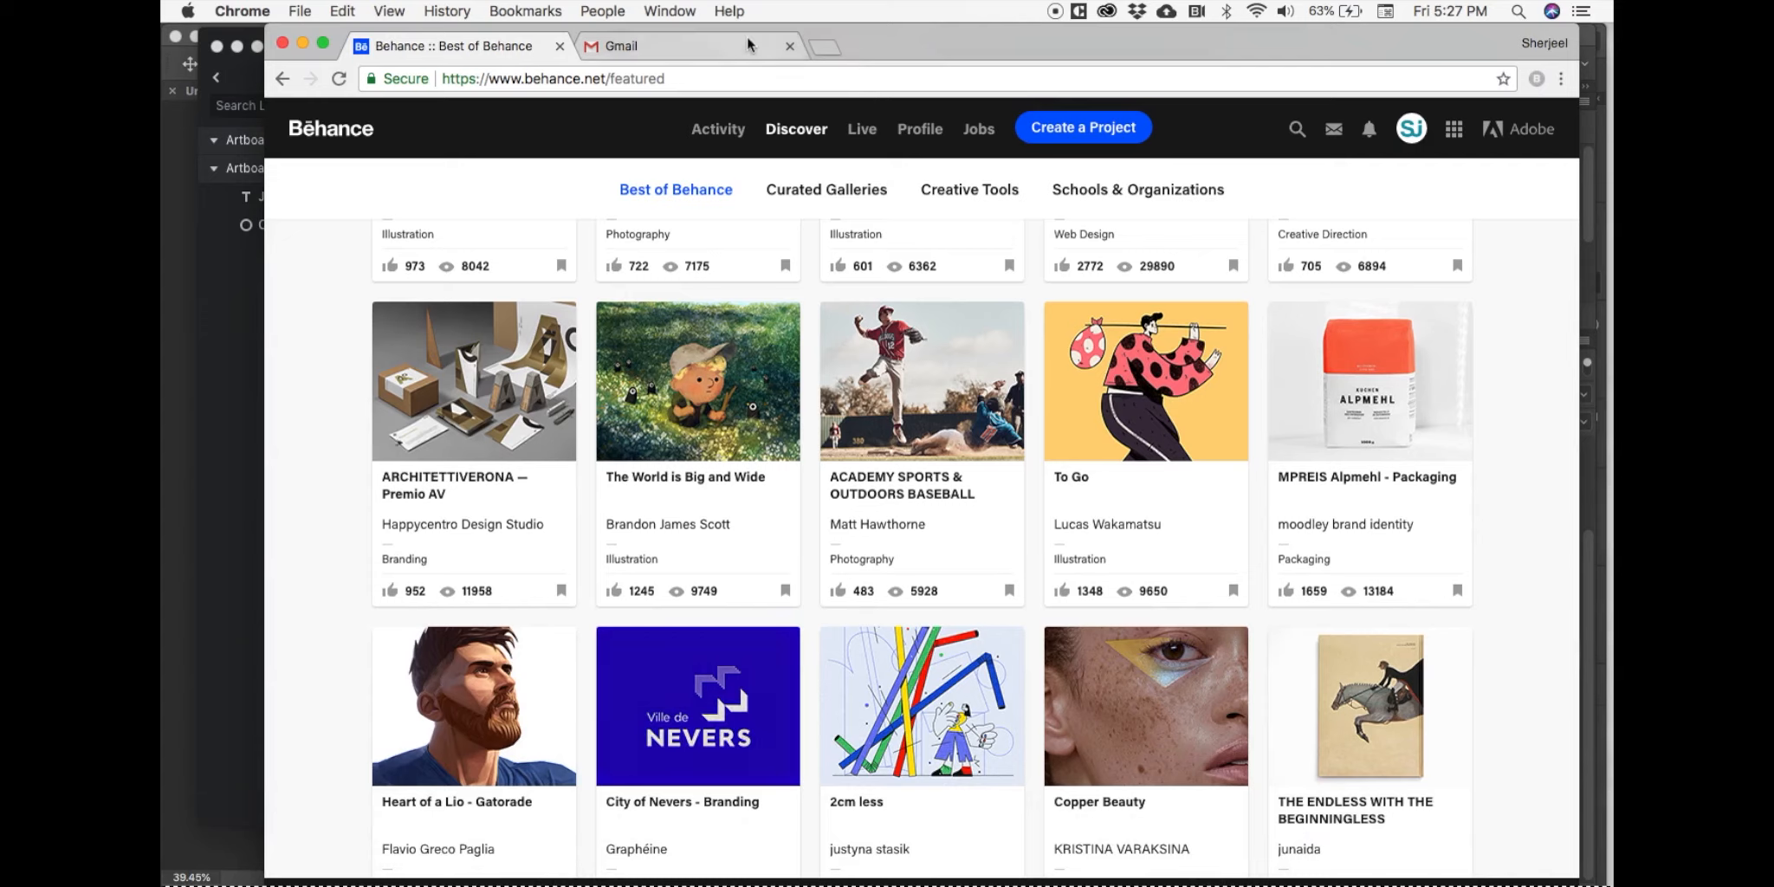
{"action": "left_click", "coordinate": [816, 51]}
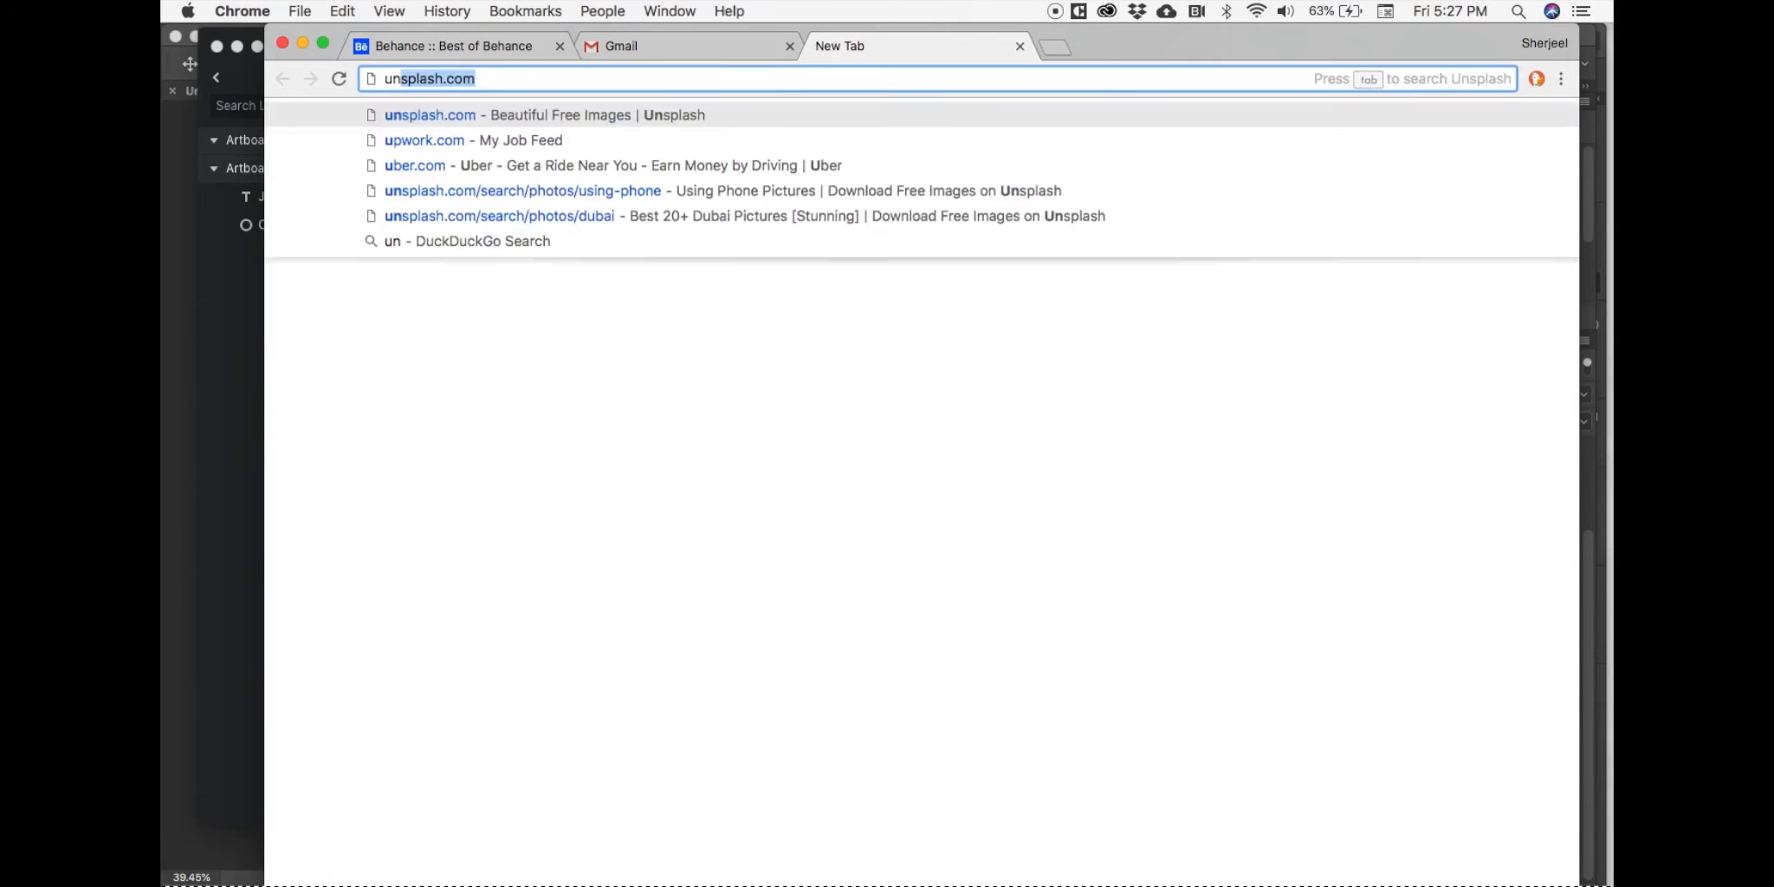
{"action": "type", "text": "unsplash.com"}
{"action": "key", "text": "Return"}
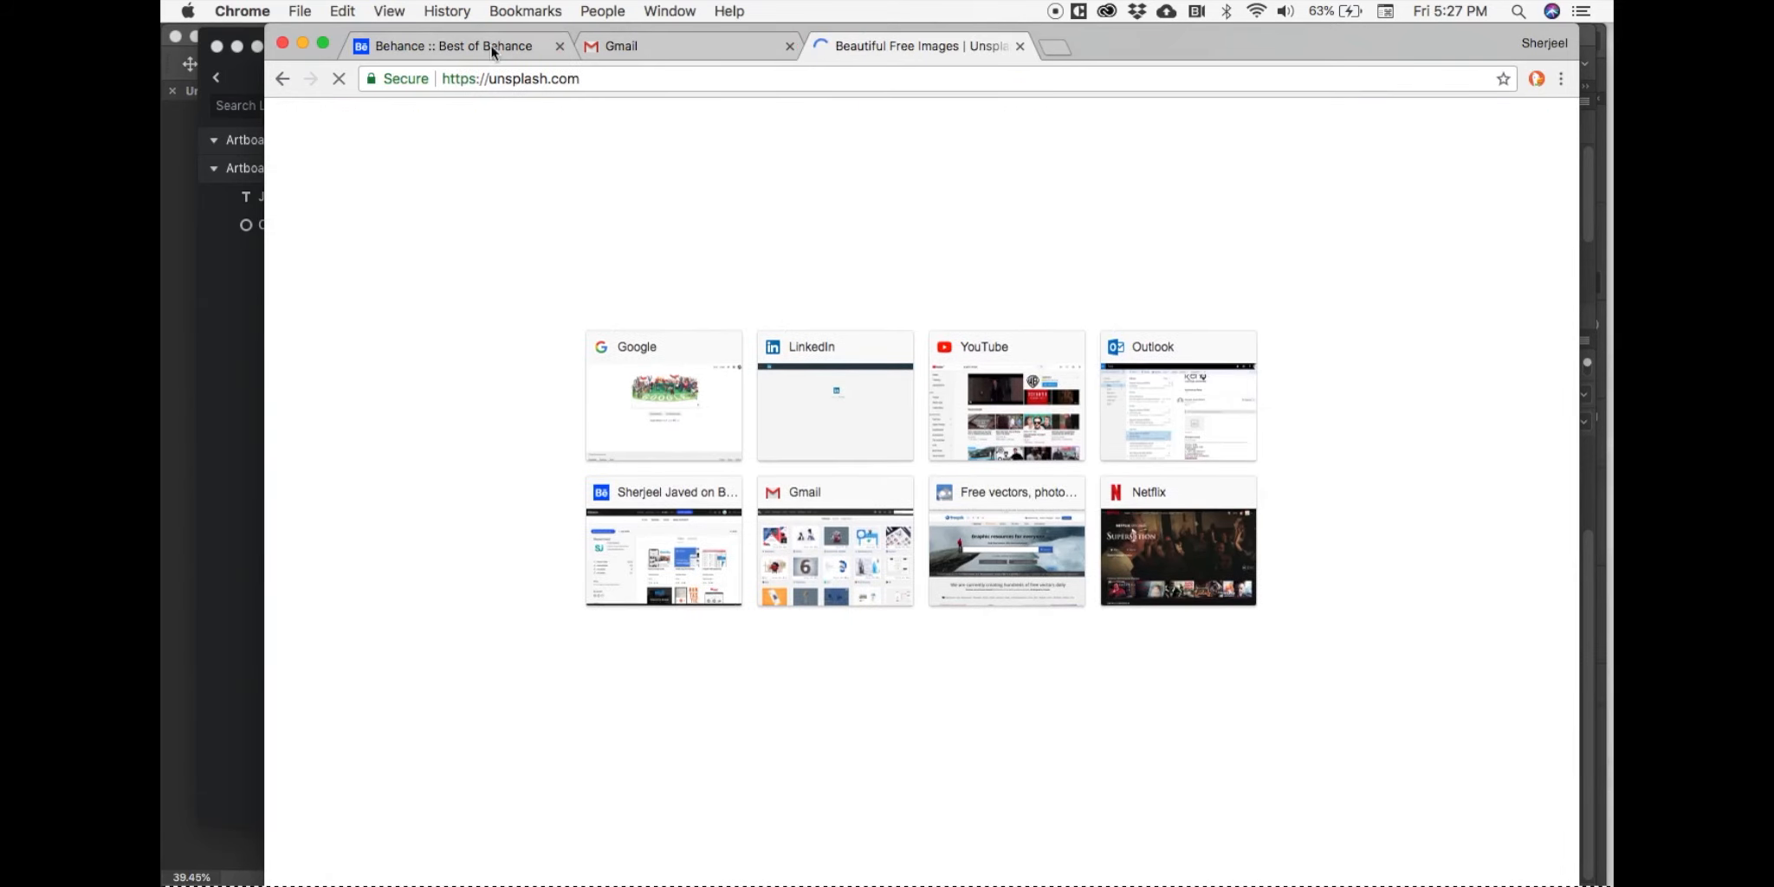
{"action": "left_click", "coordinate": [490, 46]}
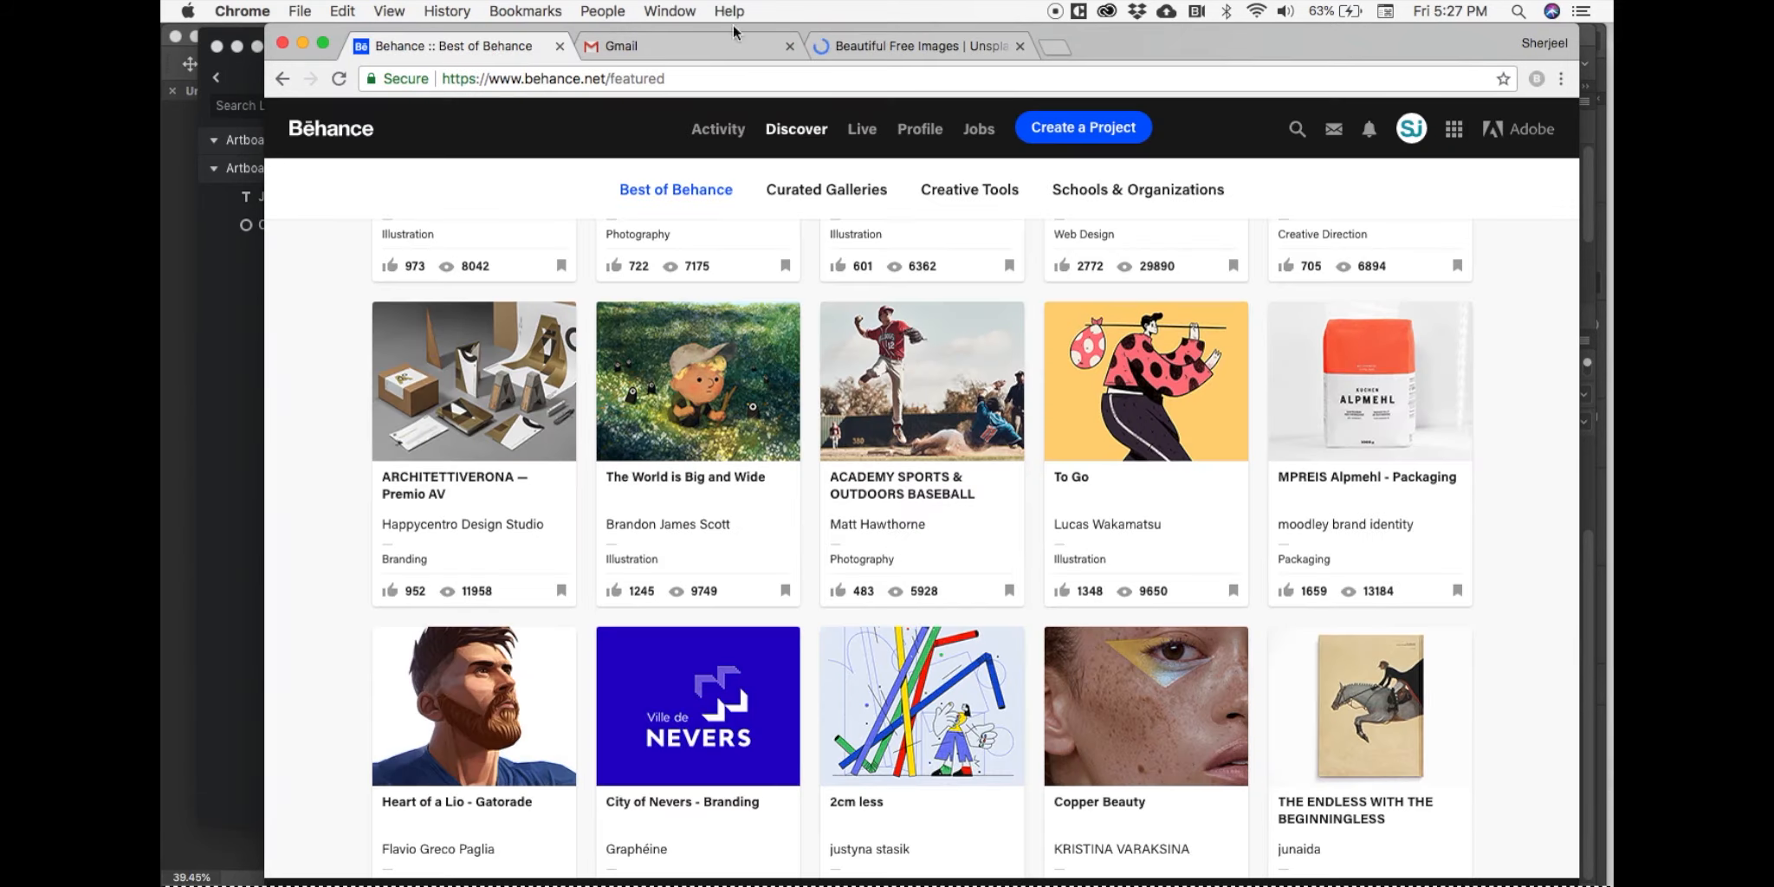
{"action": "left_click", "coordinate": [903, 52]}
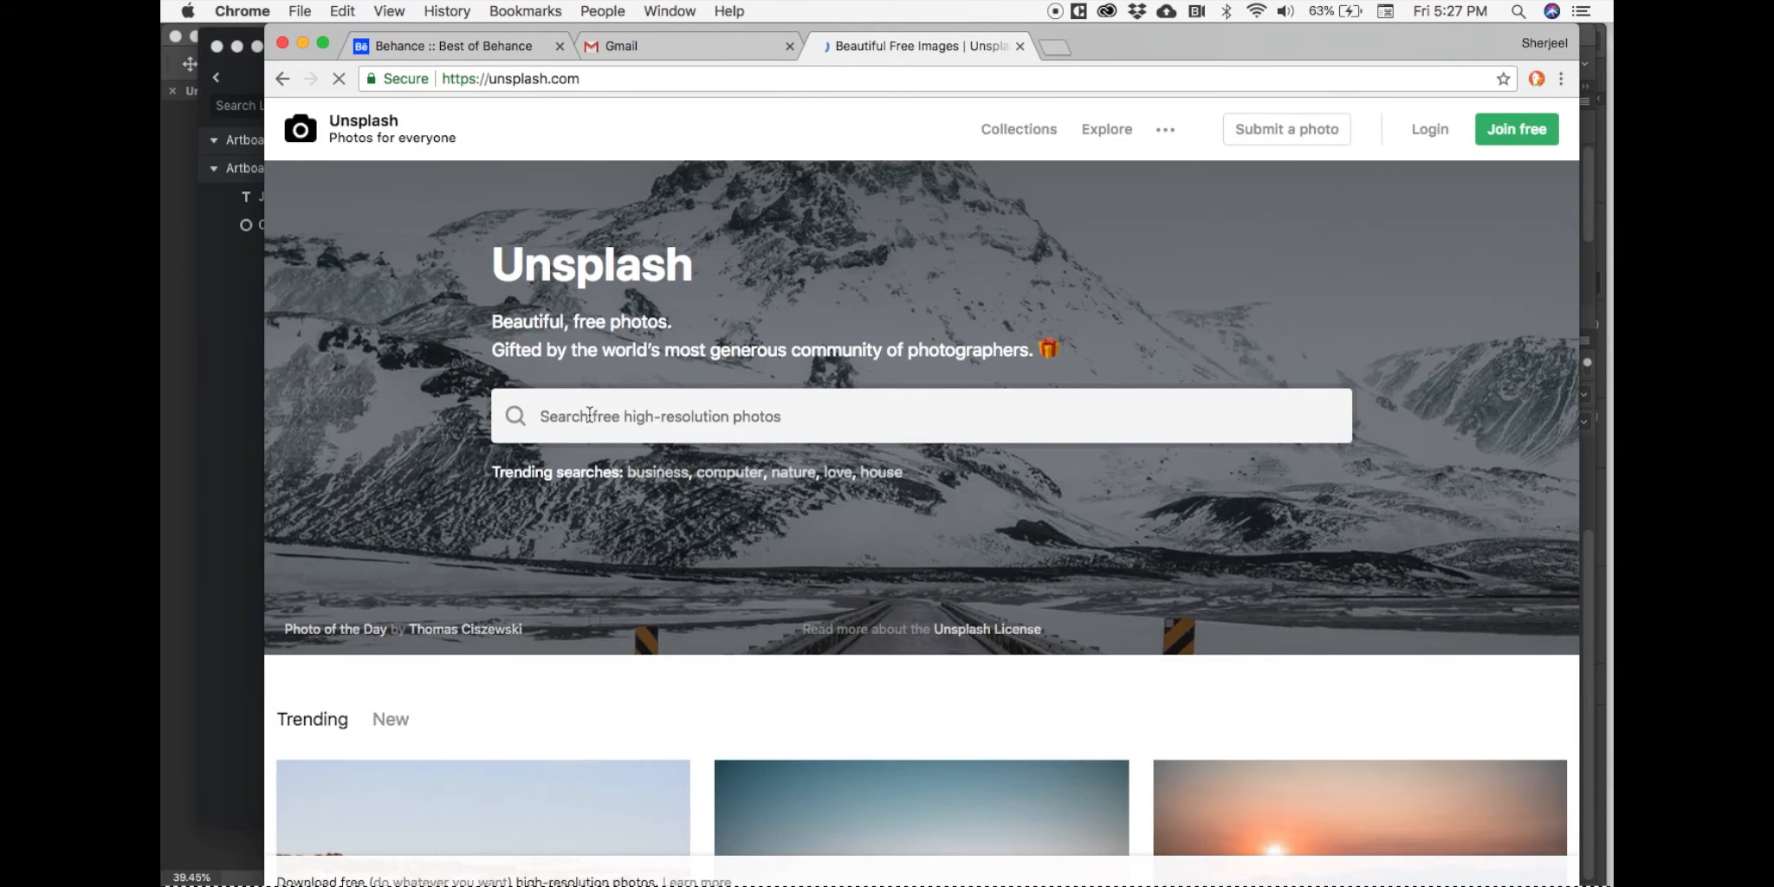
Step: Search Unsplash for "smiling" photos
{"action": "left_click", "coordinate": [603, 417]}
{"action": "scroll", "coordinate": [604, 452], "scroll_direction": "down", "scroll_amount": 3}
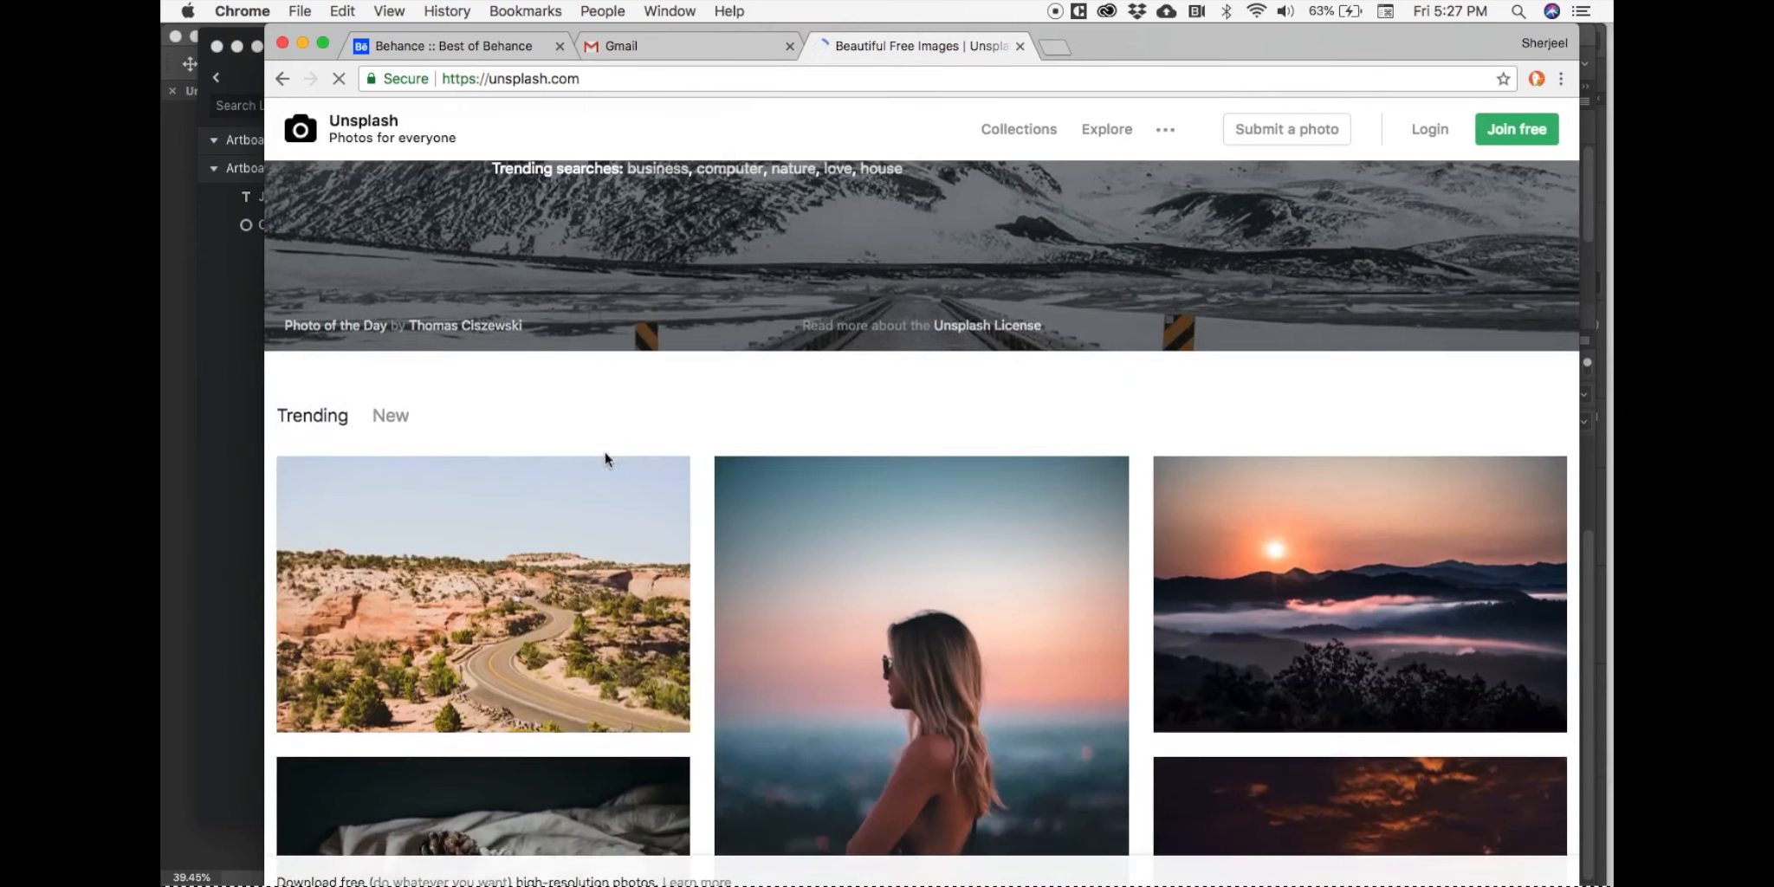
{"action": "type", "text": "profiler"}
{"action": "scroll", "coordinate": [605, 455], "scroll_direction": "up", "scroll_amount": 1}
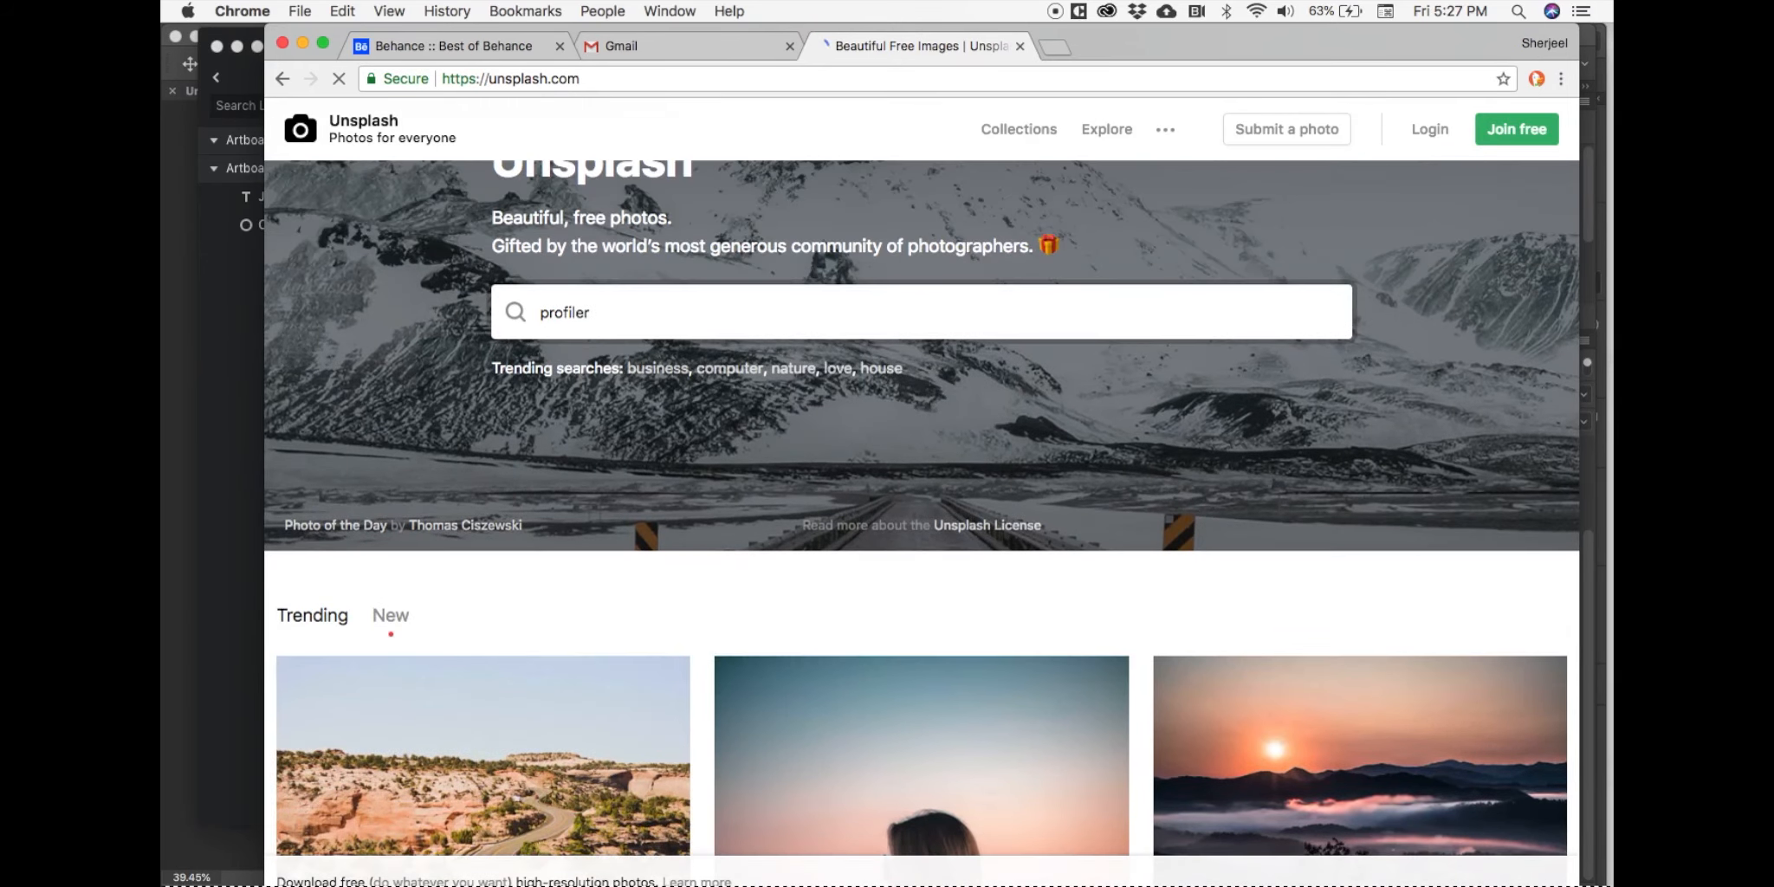
{"action": "key", "text": "BackSpace"}
{"action": "type", "text": "pict"}
{"action": "key", "text": "BackSpace"}
{"action": "key", "text": "BackSpace"}
{"action": "key", "text": "BackSpace"}
{"action": "key", "text": "BackSpace"}
{"action": "type", "text": "smiling"}
{"action": "key", "text": "Return"}
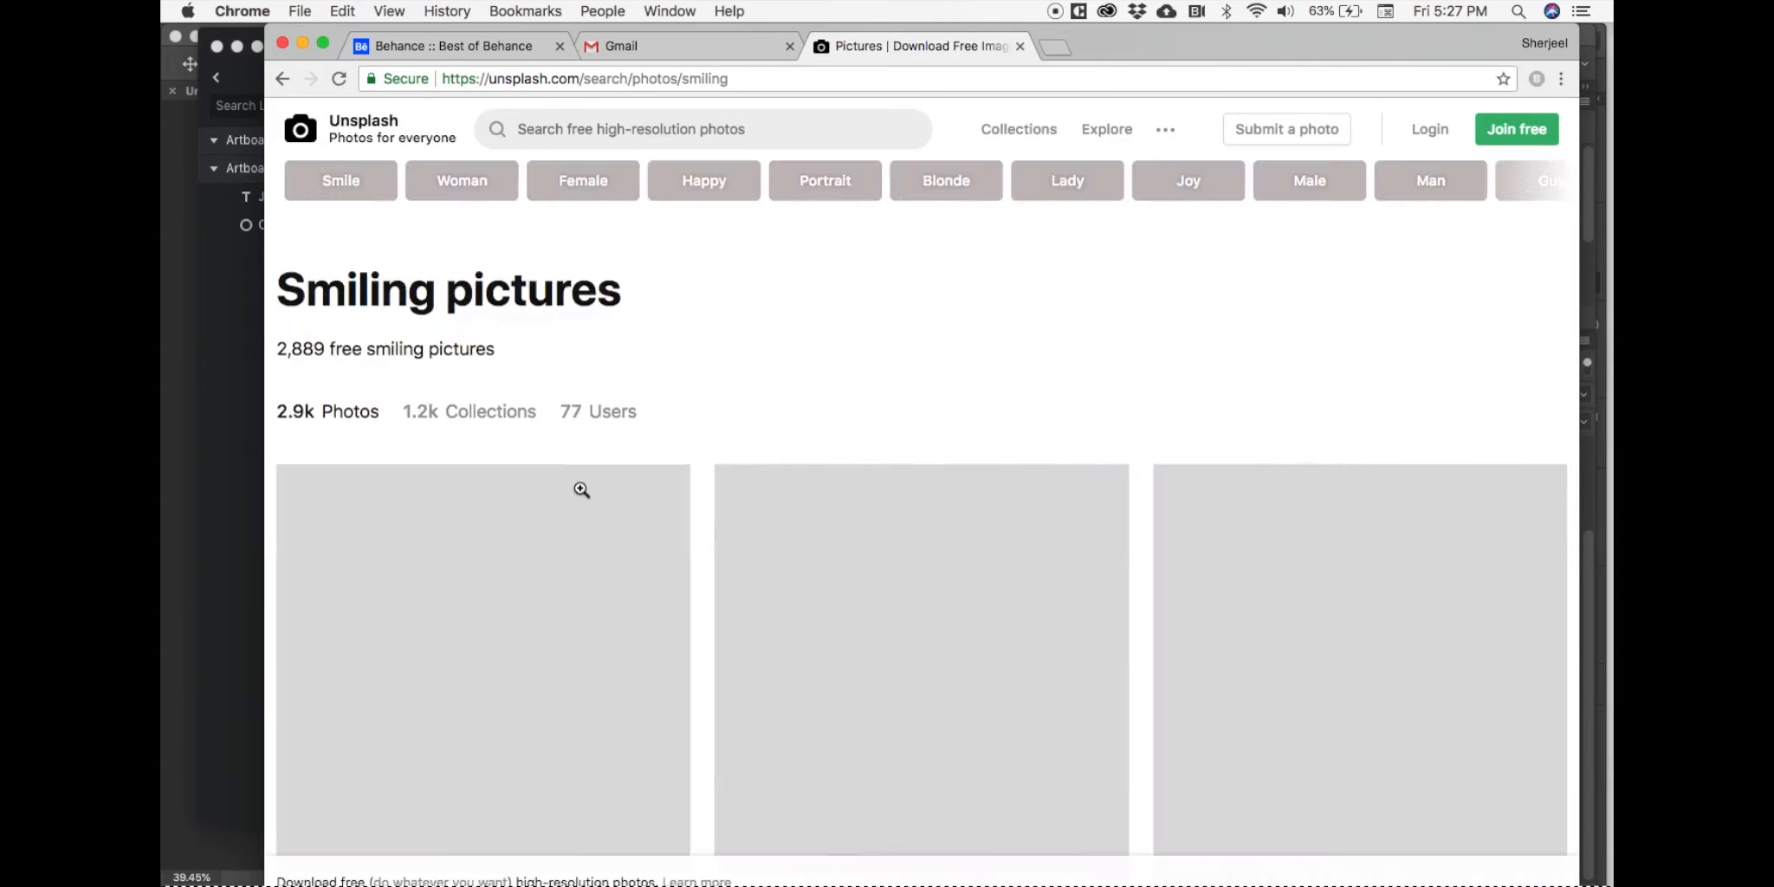
Step: Open the photo of the smiling woman in a turtleneck sweater before a waterfall and copy the image
{"action": "scroll", "coordinate": [580, 488], "scroll_direction": "down", "scroll_amount": 4}
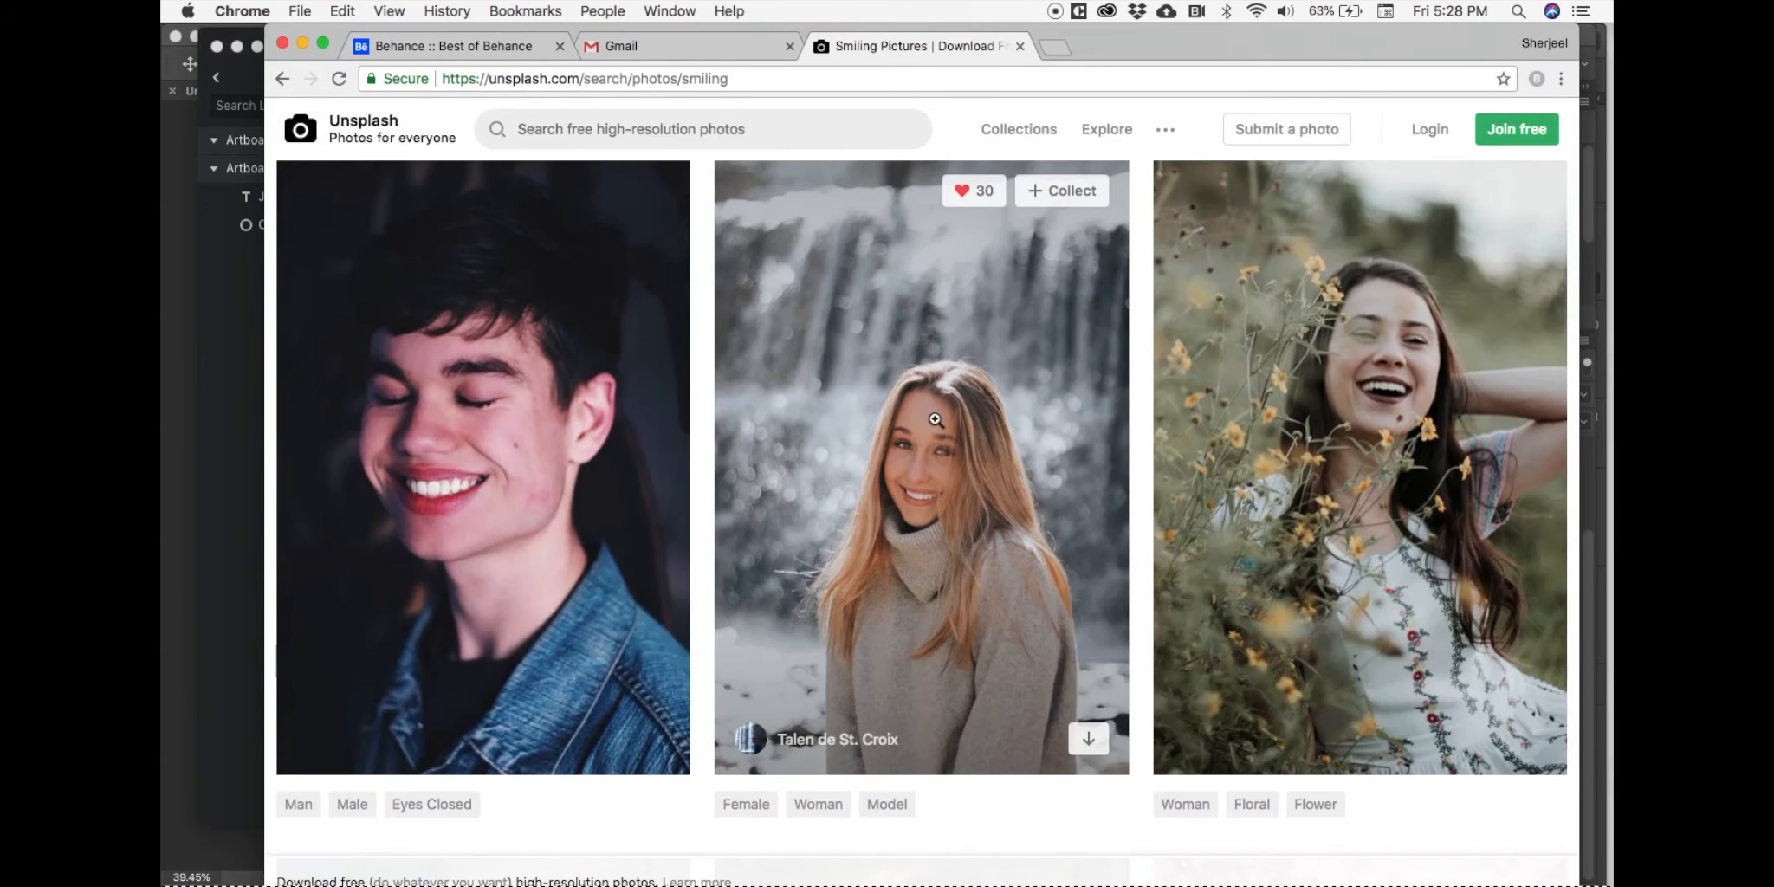
{"action": "right_click", "coordinate": [940, 419]}
{"action": "left_click", "coordinate": [877, 442]}
{"action": "scroll", "coordinate": [953, 435], "scroll_direction": "down", "scroll_amount": 10}
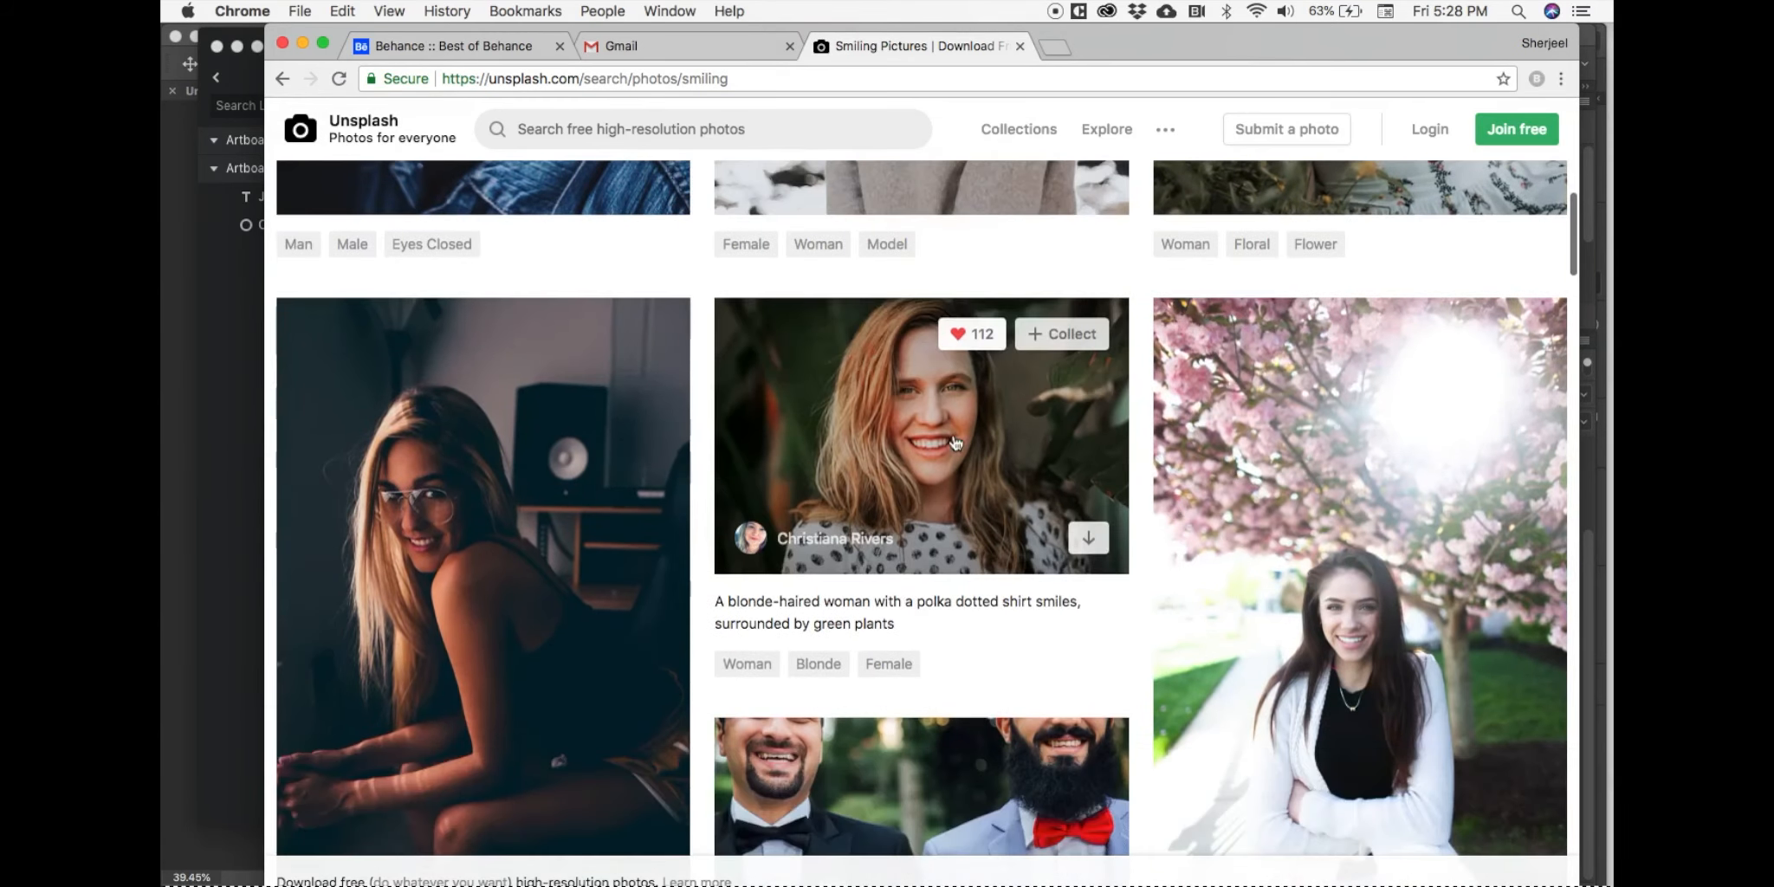
{"action": "scroll", "coordinate": [953, 435], "scroll_direction": "up", "scroll_amount": 10}
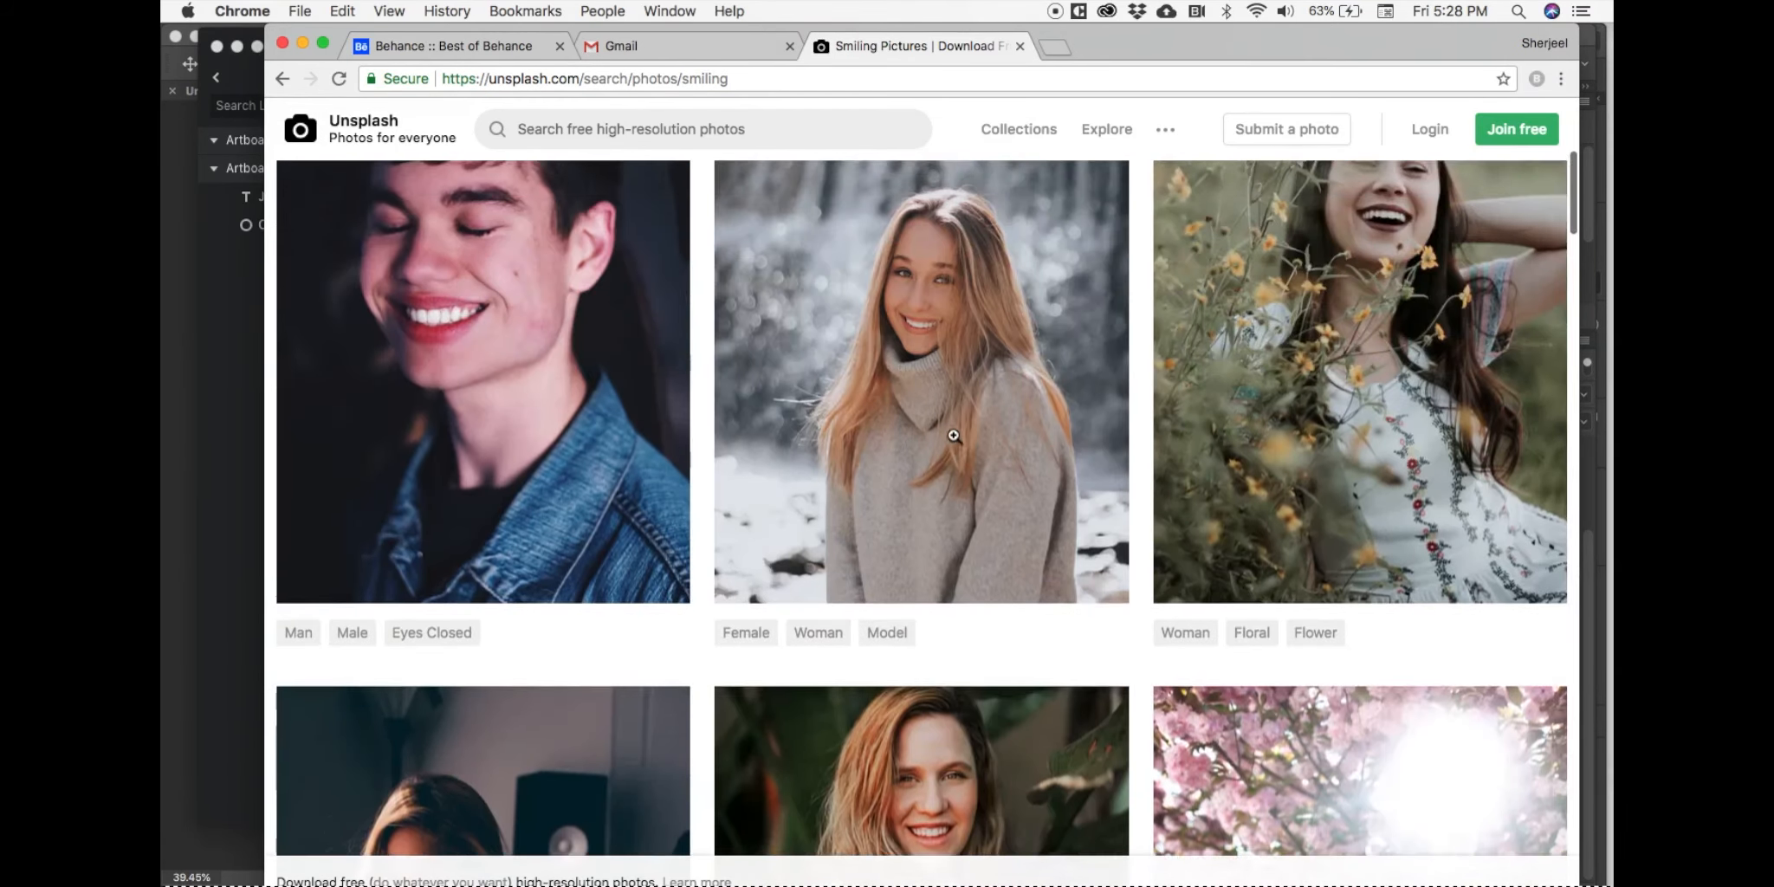
{"action": "left_click", "coordinate": [880, 406]}
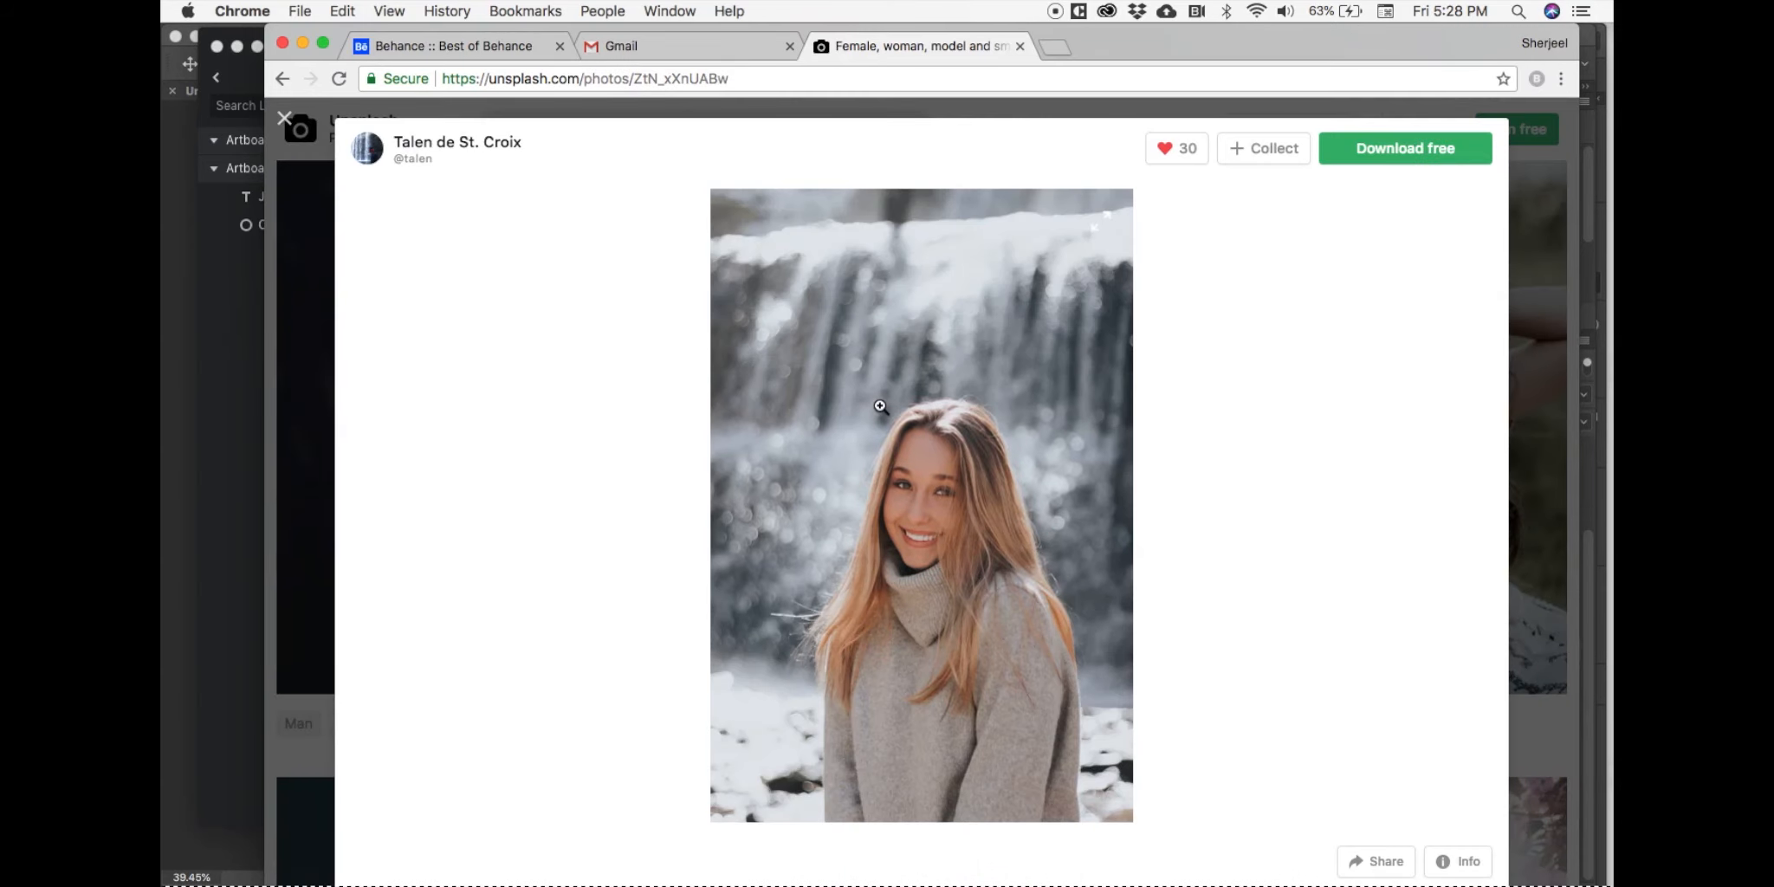
{"action": "right_click", "coordinate": [880, 405]}
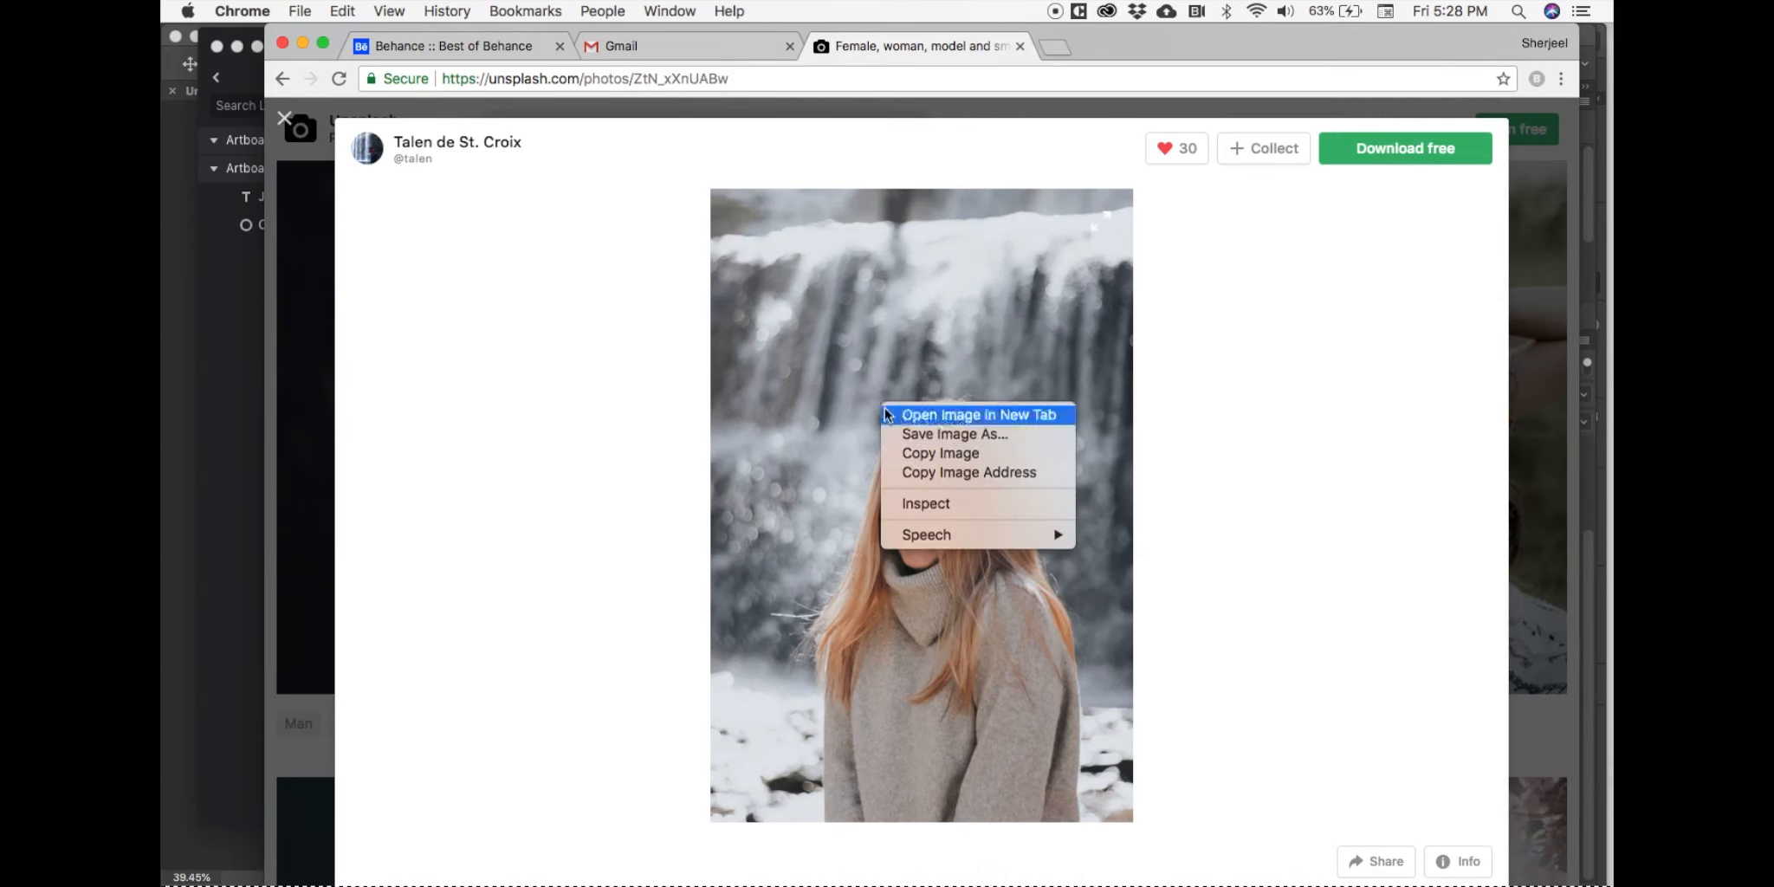
{"action": "left_click", "coordinate": [951, 449]}
Step: Switch to InVision Studio and paste the copied photo directly above the Oval layer on Artboard 1
{"action": "mouse_move", "coordinate": [906, 875]}
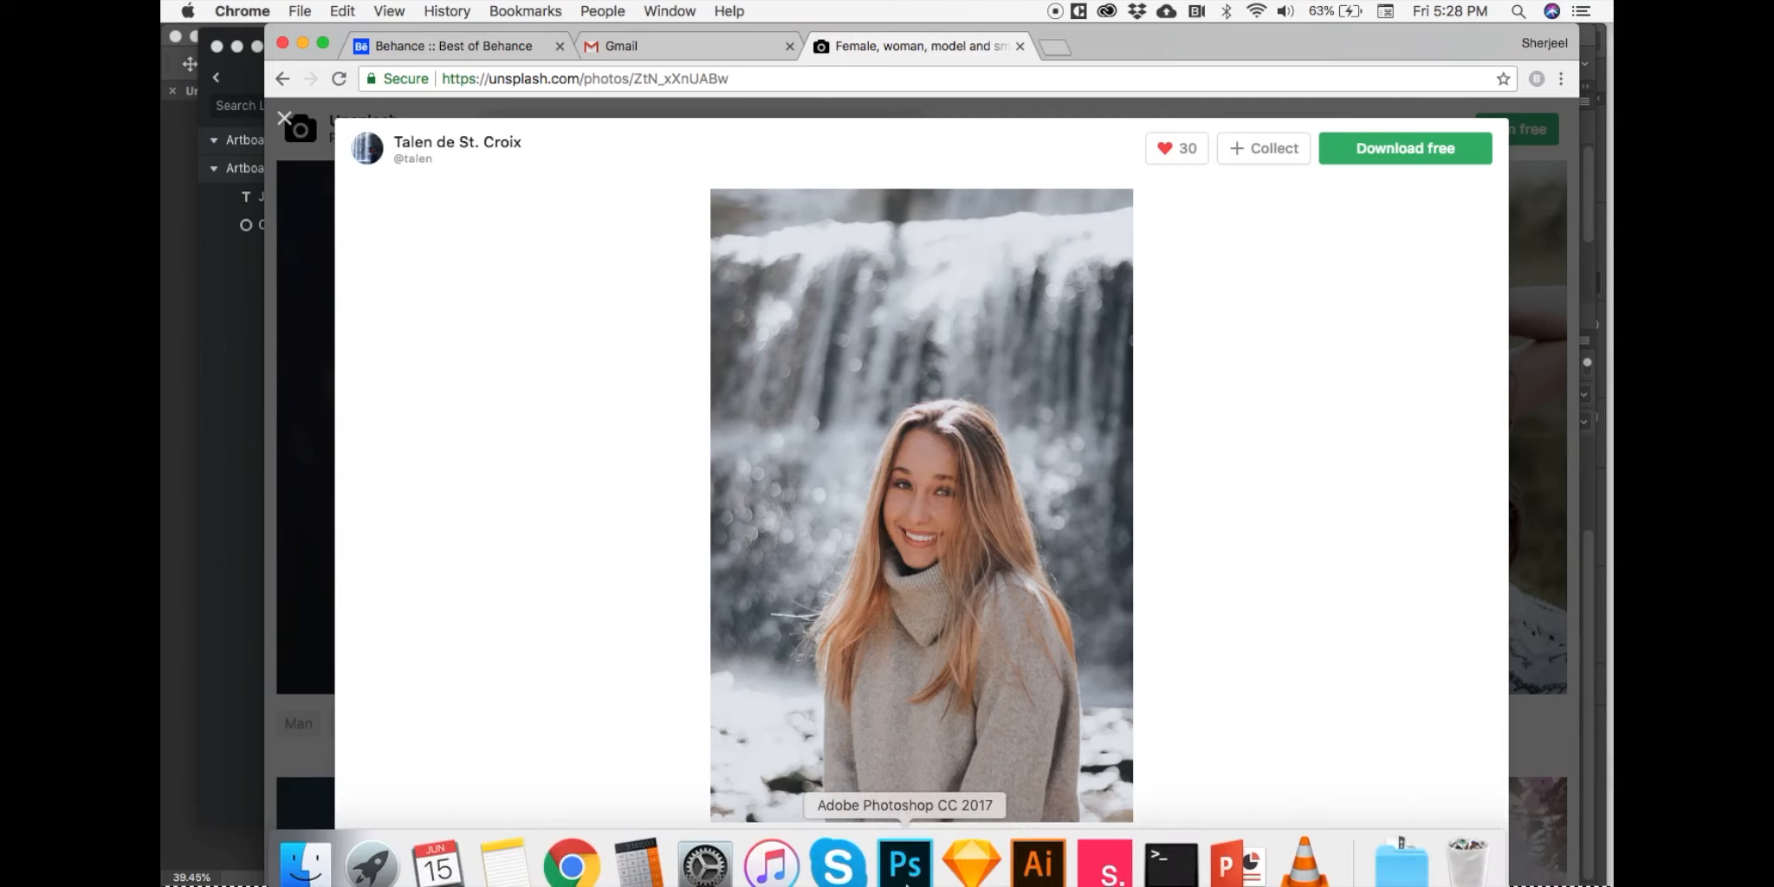
{"action": "left_click", "coordinate": [1105, 862]}
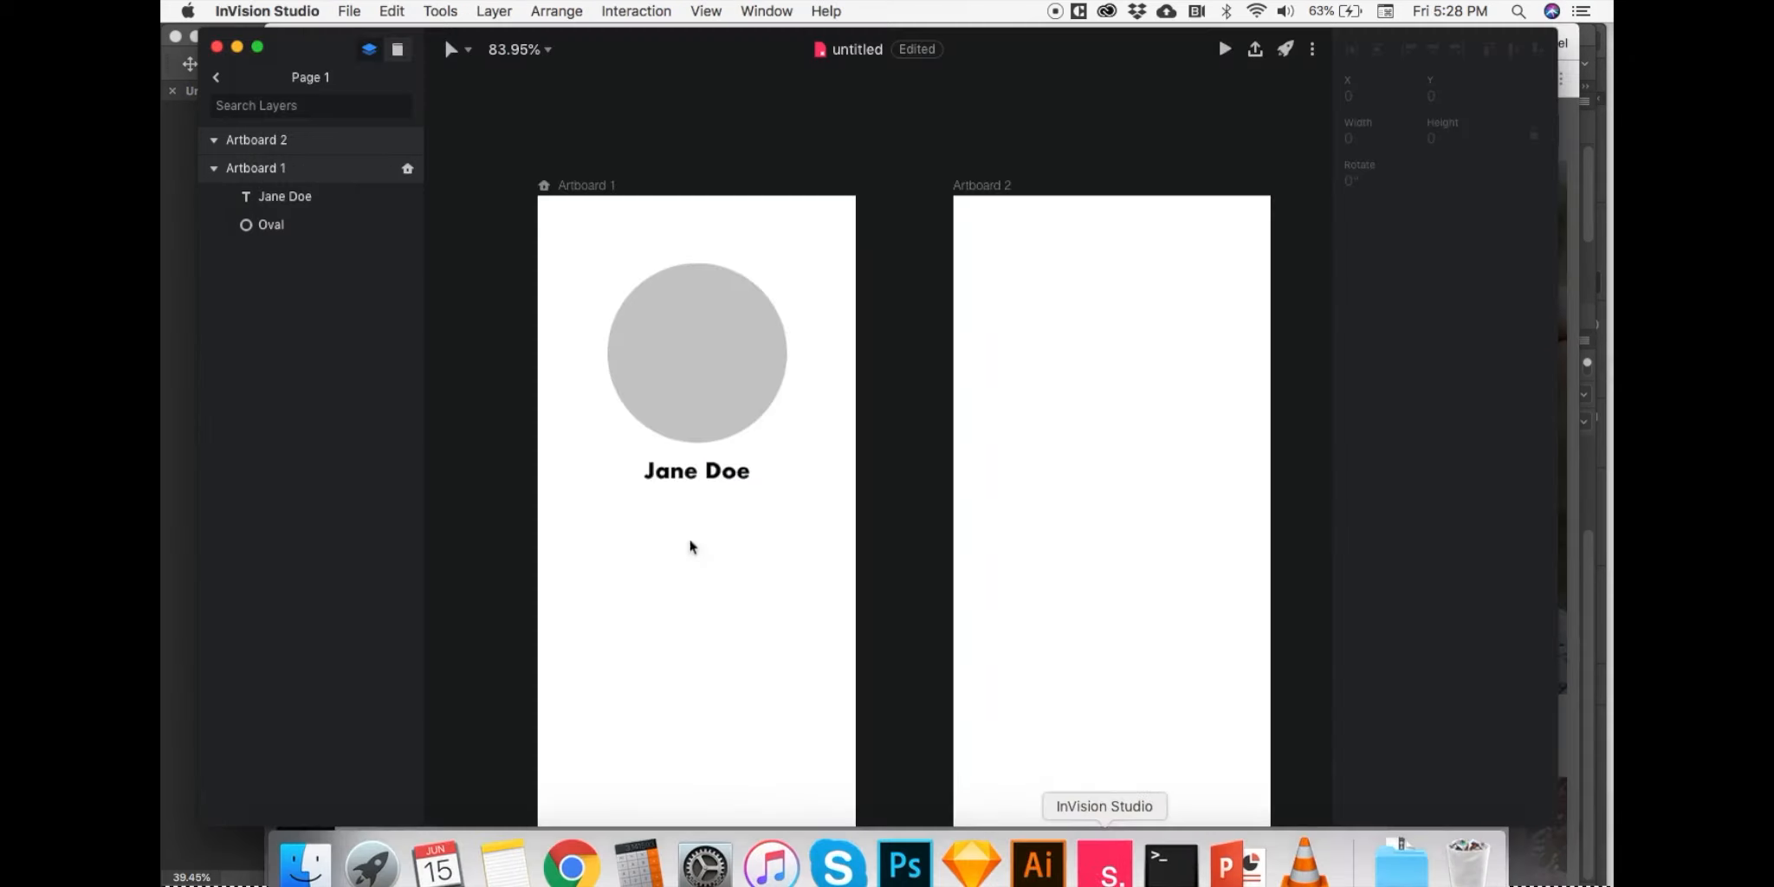
{"action": "left_click", "coordinate": [689, 375]}
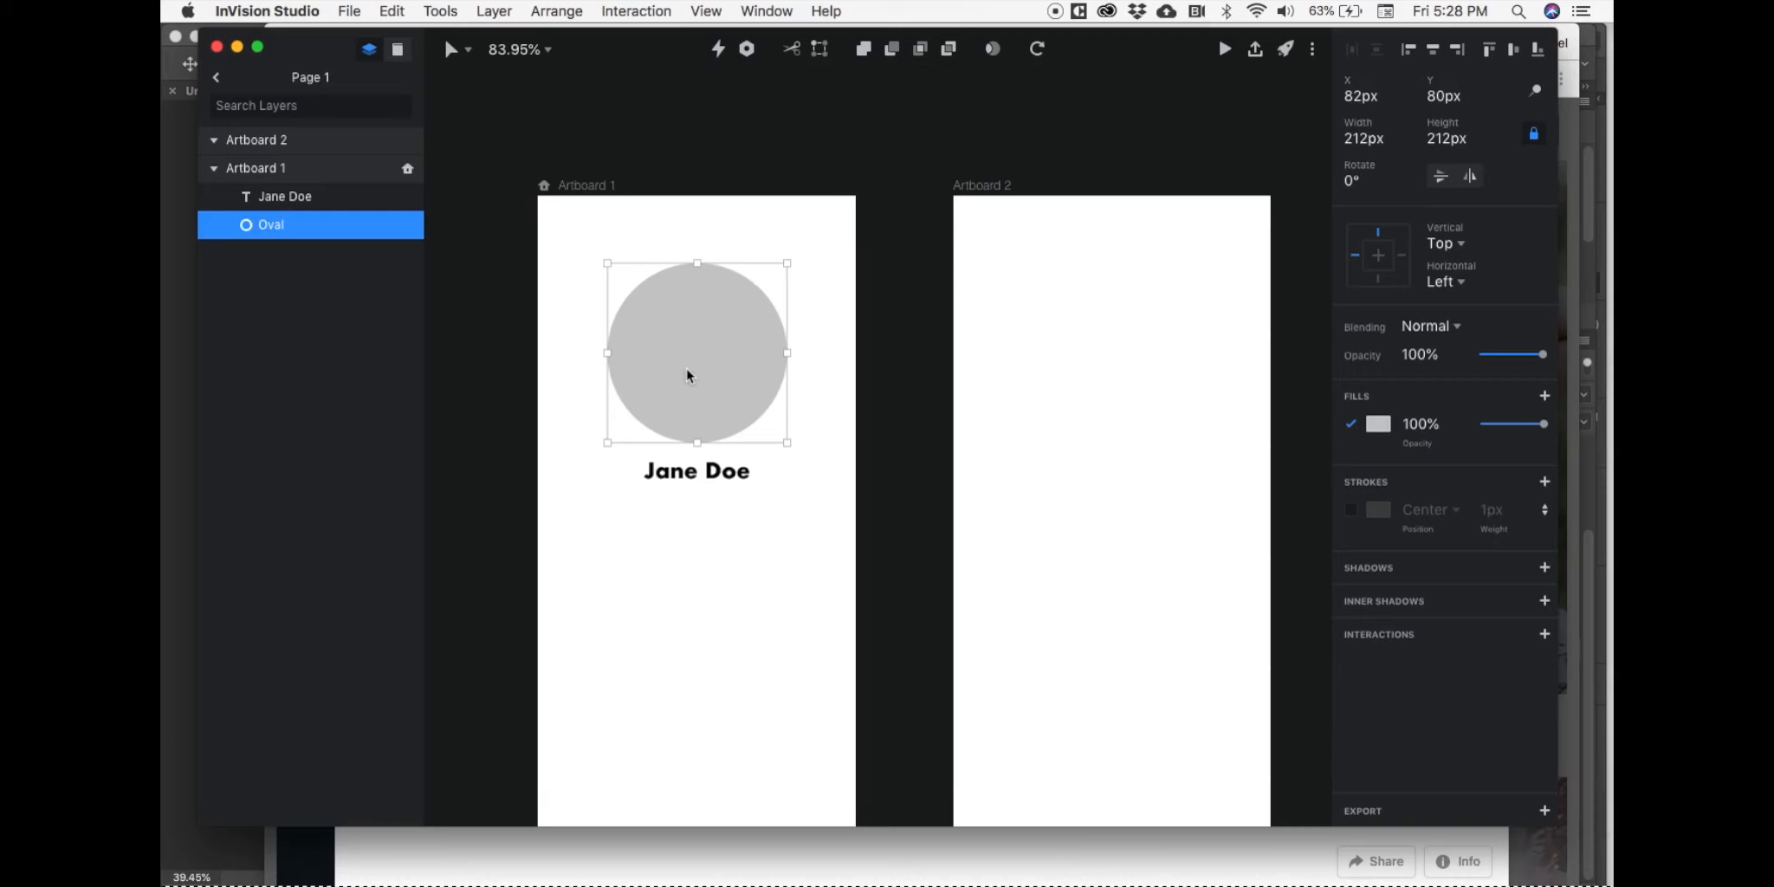
{"action": "key", "text": "super+v"}
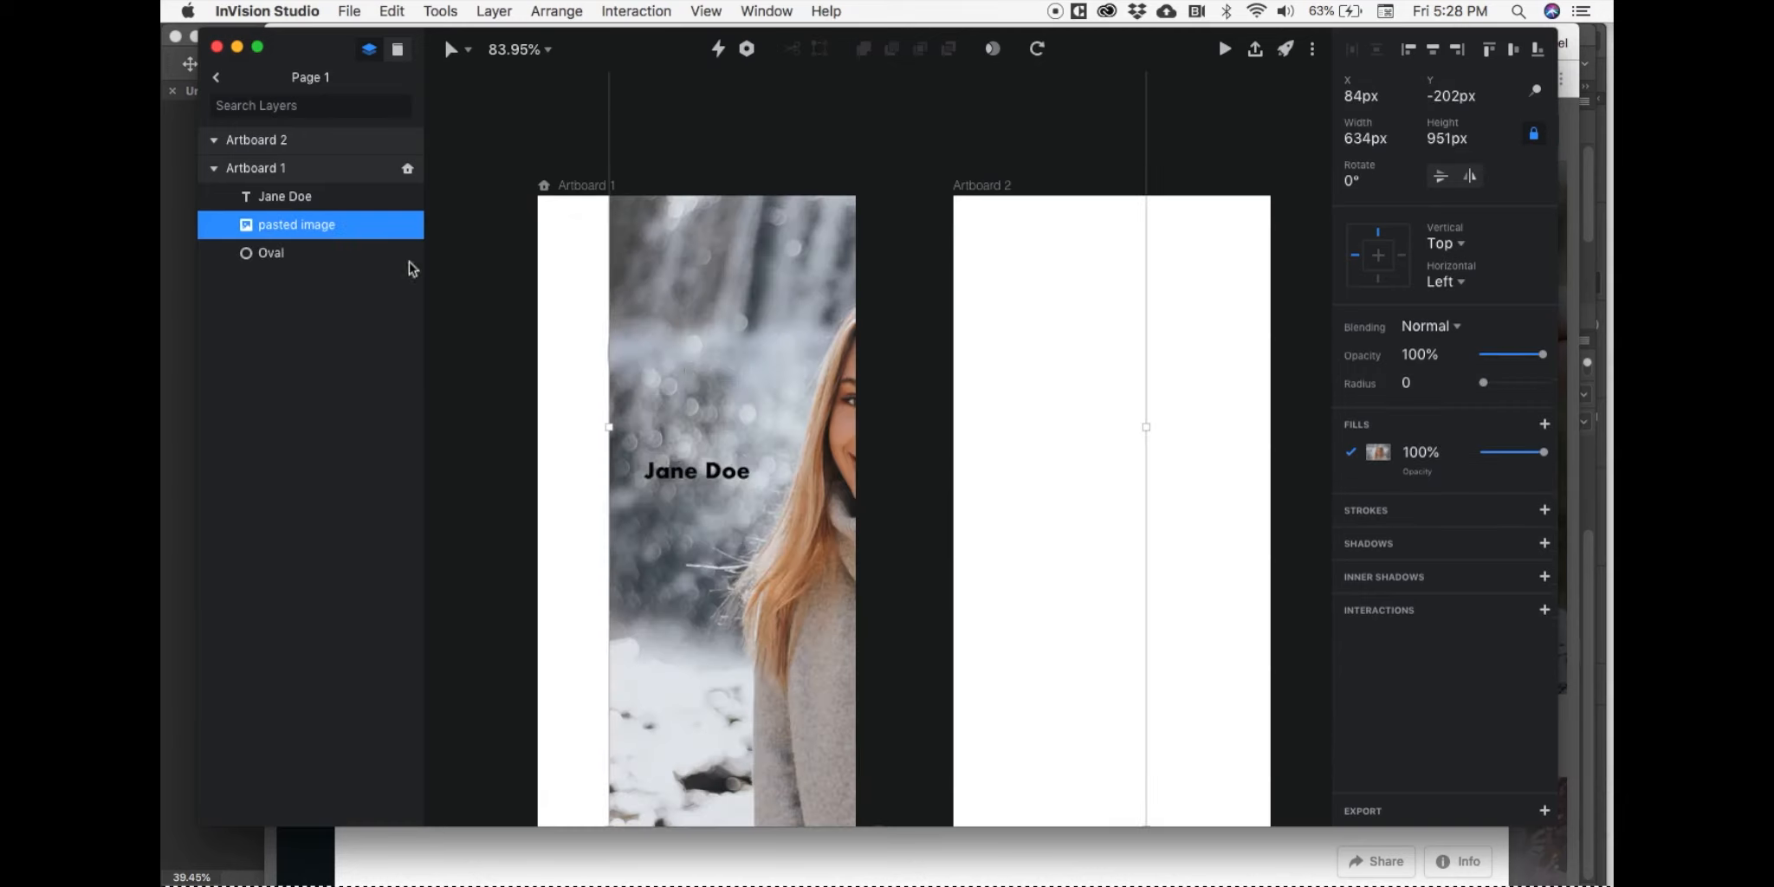
Step: Try to mask the pasted image with the Oval while the image is stacked above it
{"action": "left_click", "coordinate": [351, 258], "text": "shift"}
{"action": "right_click", "coordinate": [351, 256]}
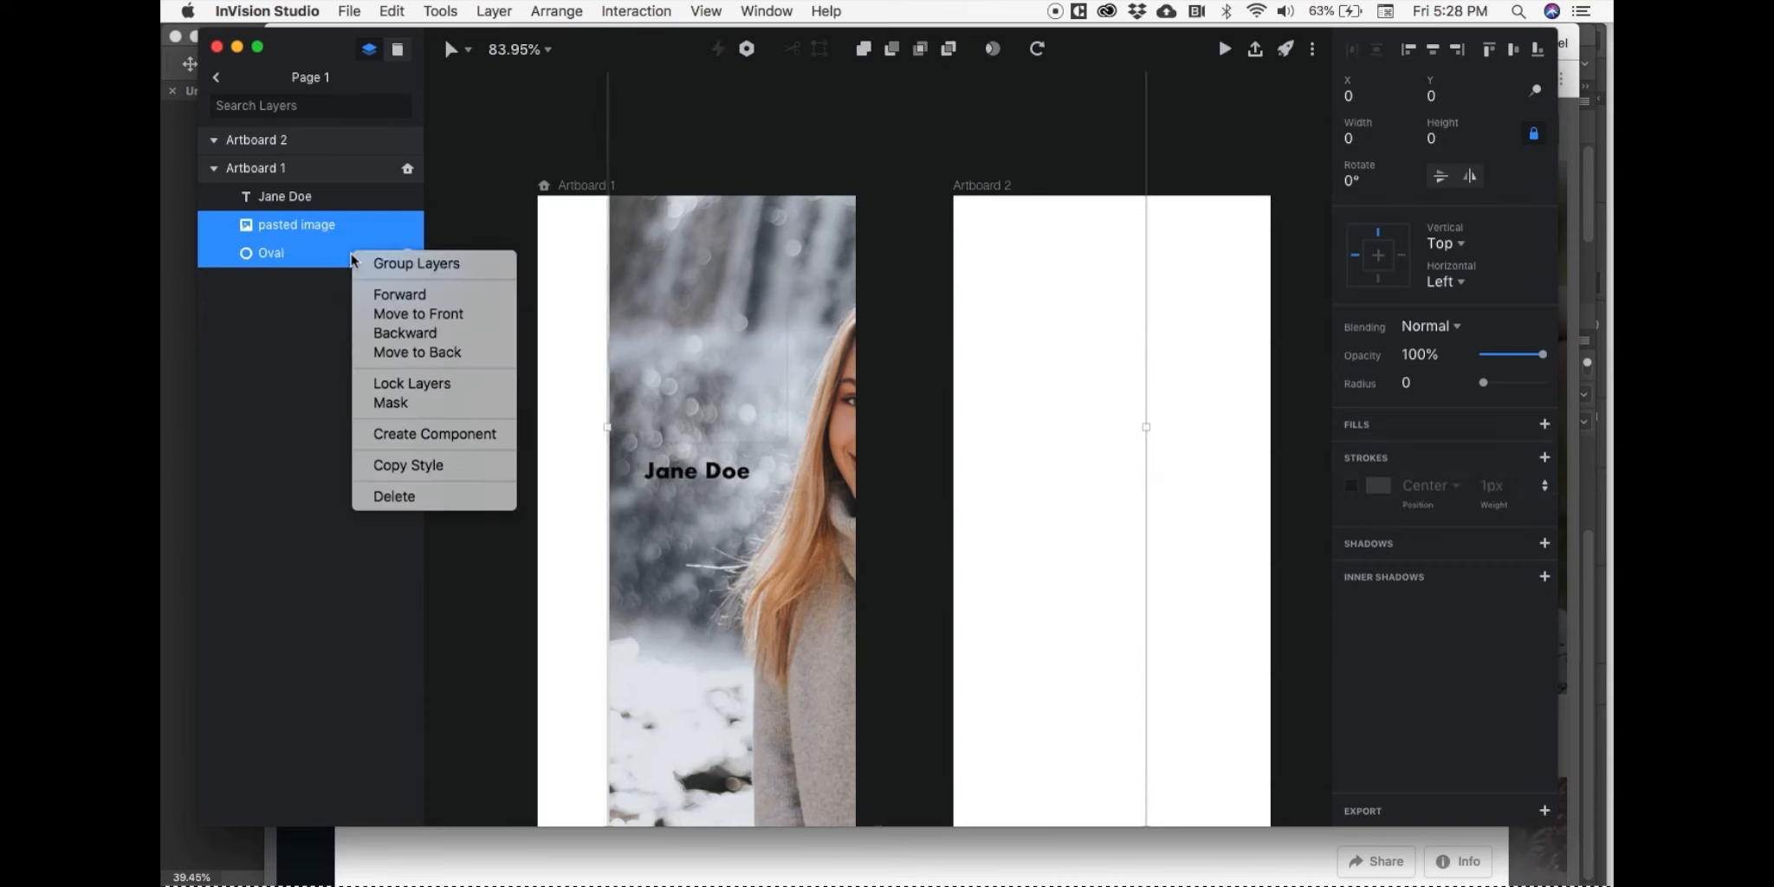
{"action": "left_click", "coordinate": [397, 408]}
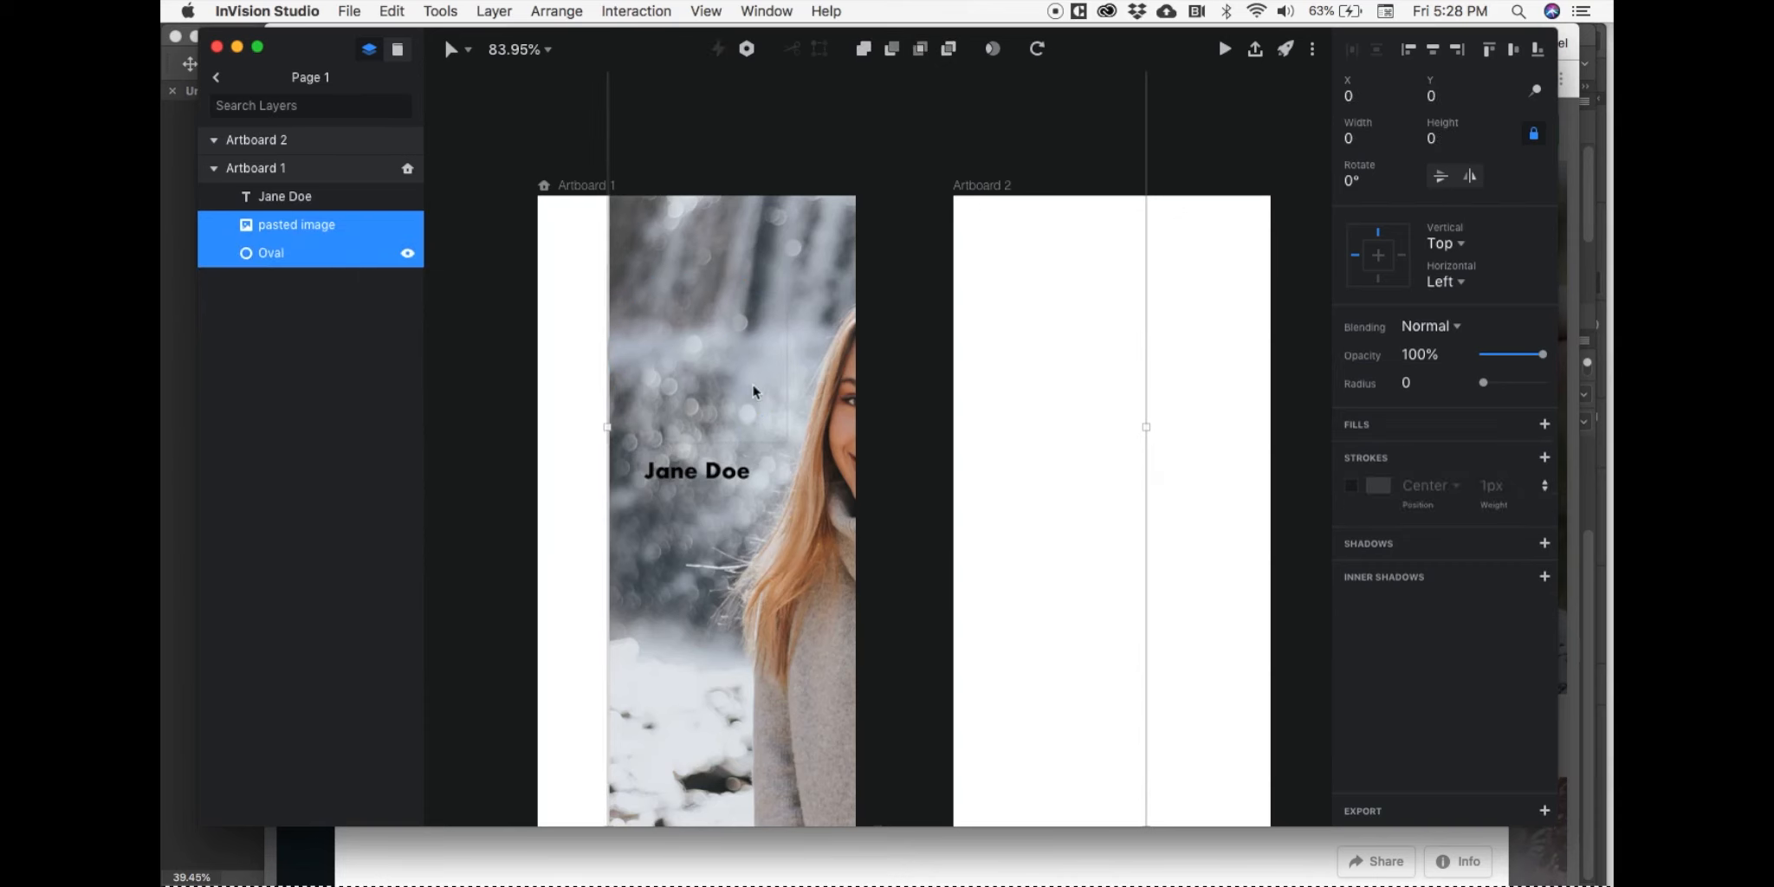
{"action": "key", "text": "super+z"}
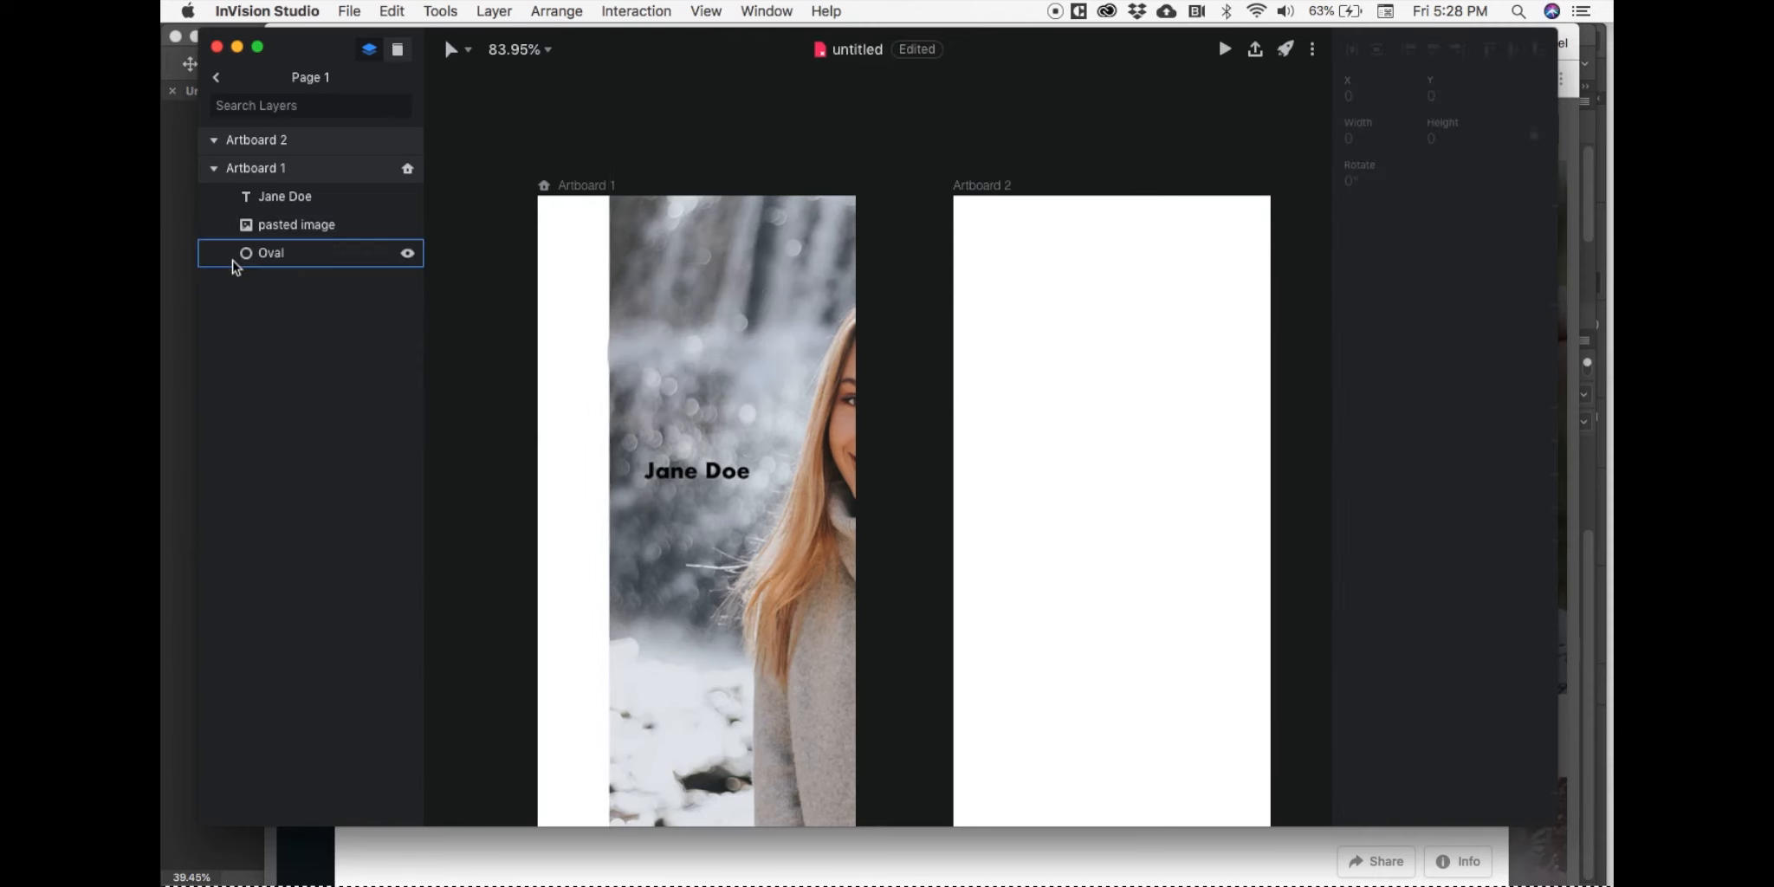
Step: Reorder the layers of Artboard 1 so that the pasted image sits below the Oval
{"action": "left_click", "coordinate": [289, 234]}
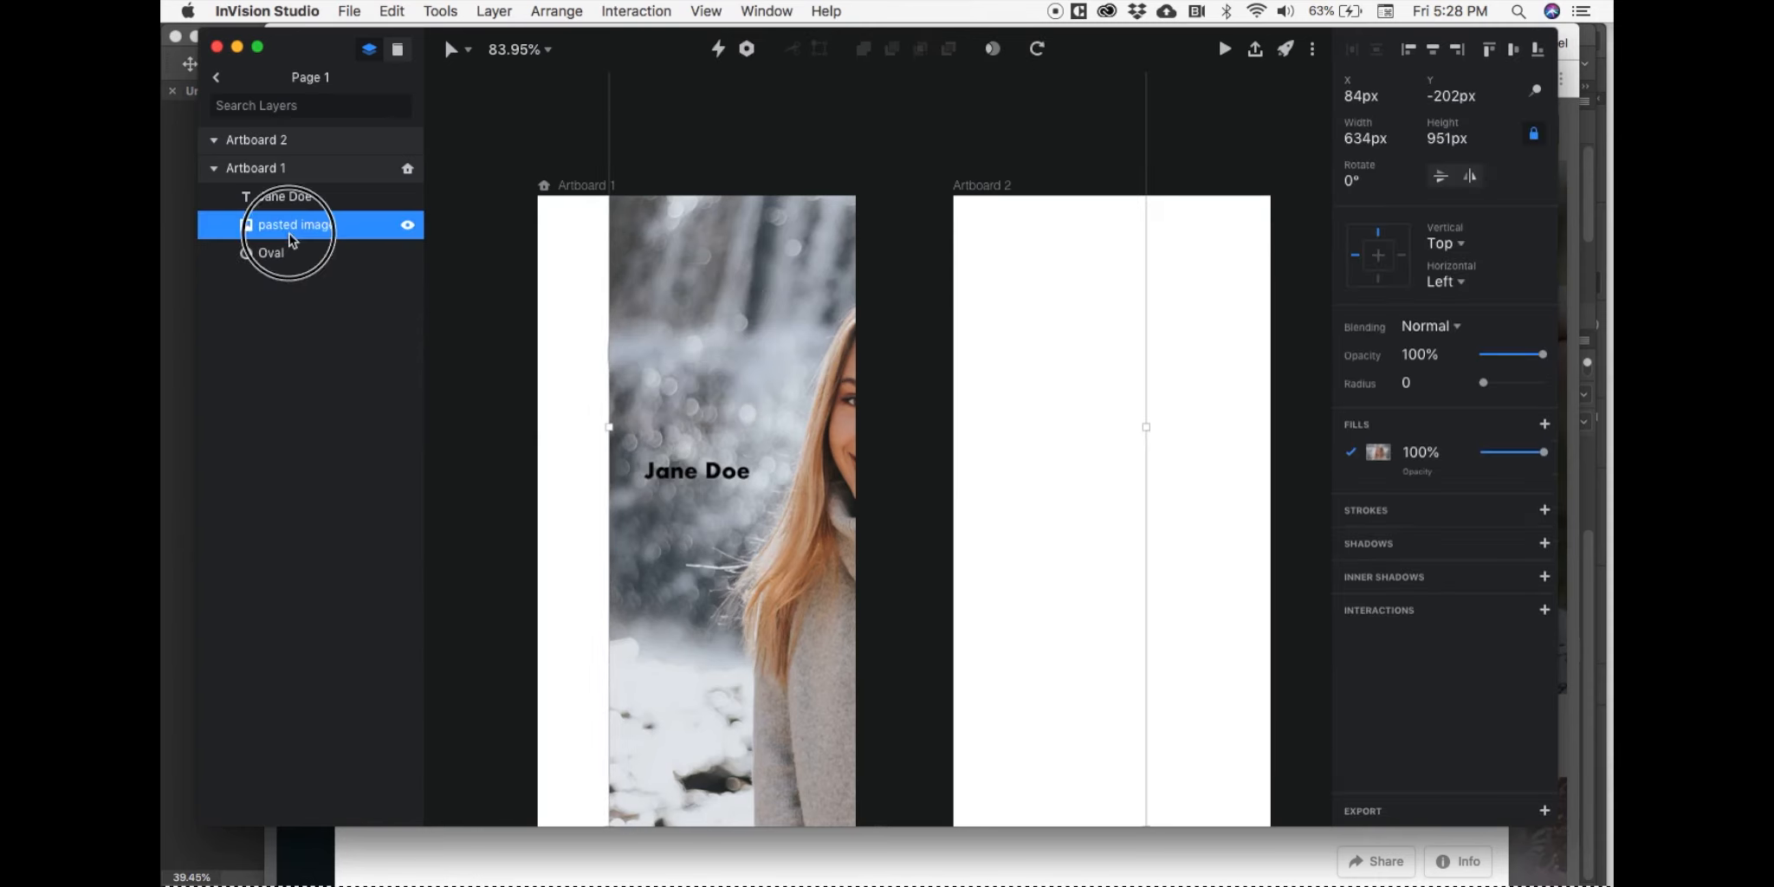
{"action": "left_click", "coordinate": [293, 233]}
{"action": "left_click_drag", "start_coordinate": [293, 234], "coordinate": [274, 276]}
{"action": "left_click", "coordinate": [291, 225]}
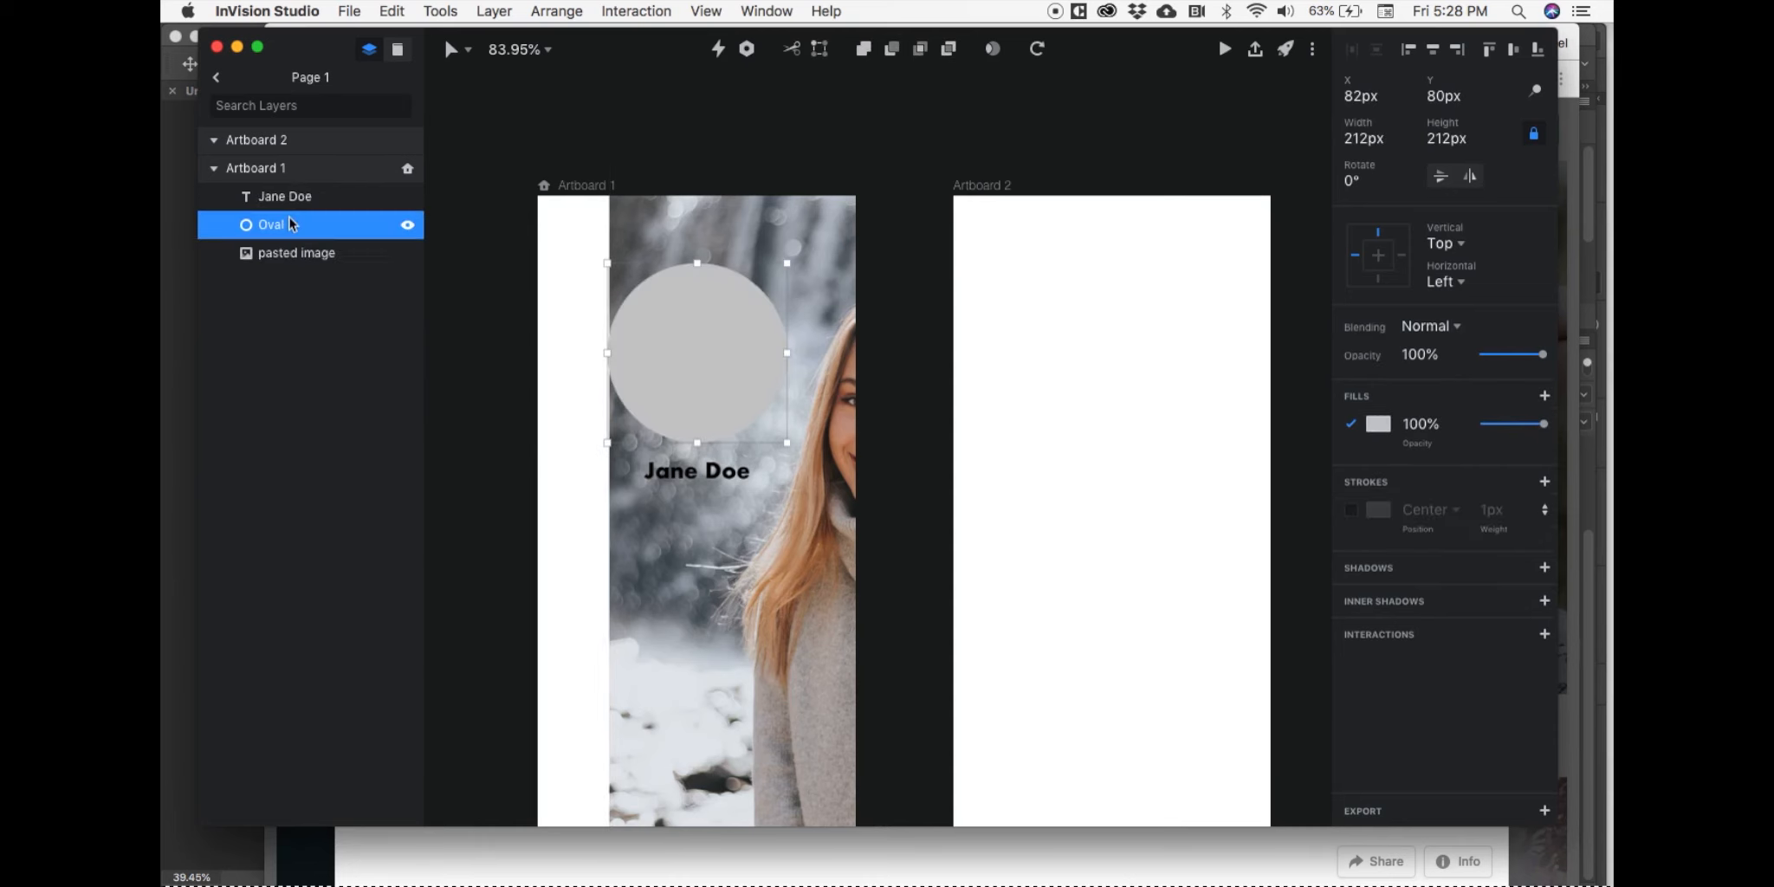
Step: Try to turn the Oval layer alone into a mask
{"action": "right_click", "coordinate": [316, 232]}
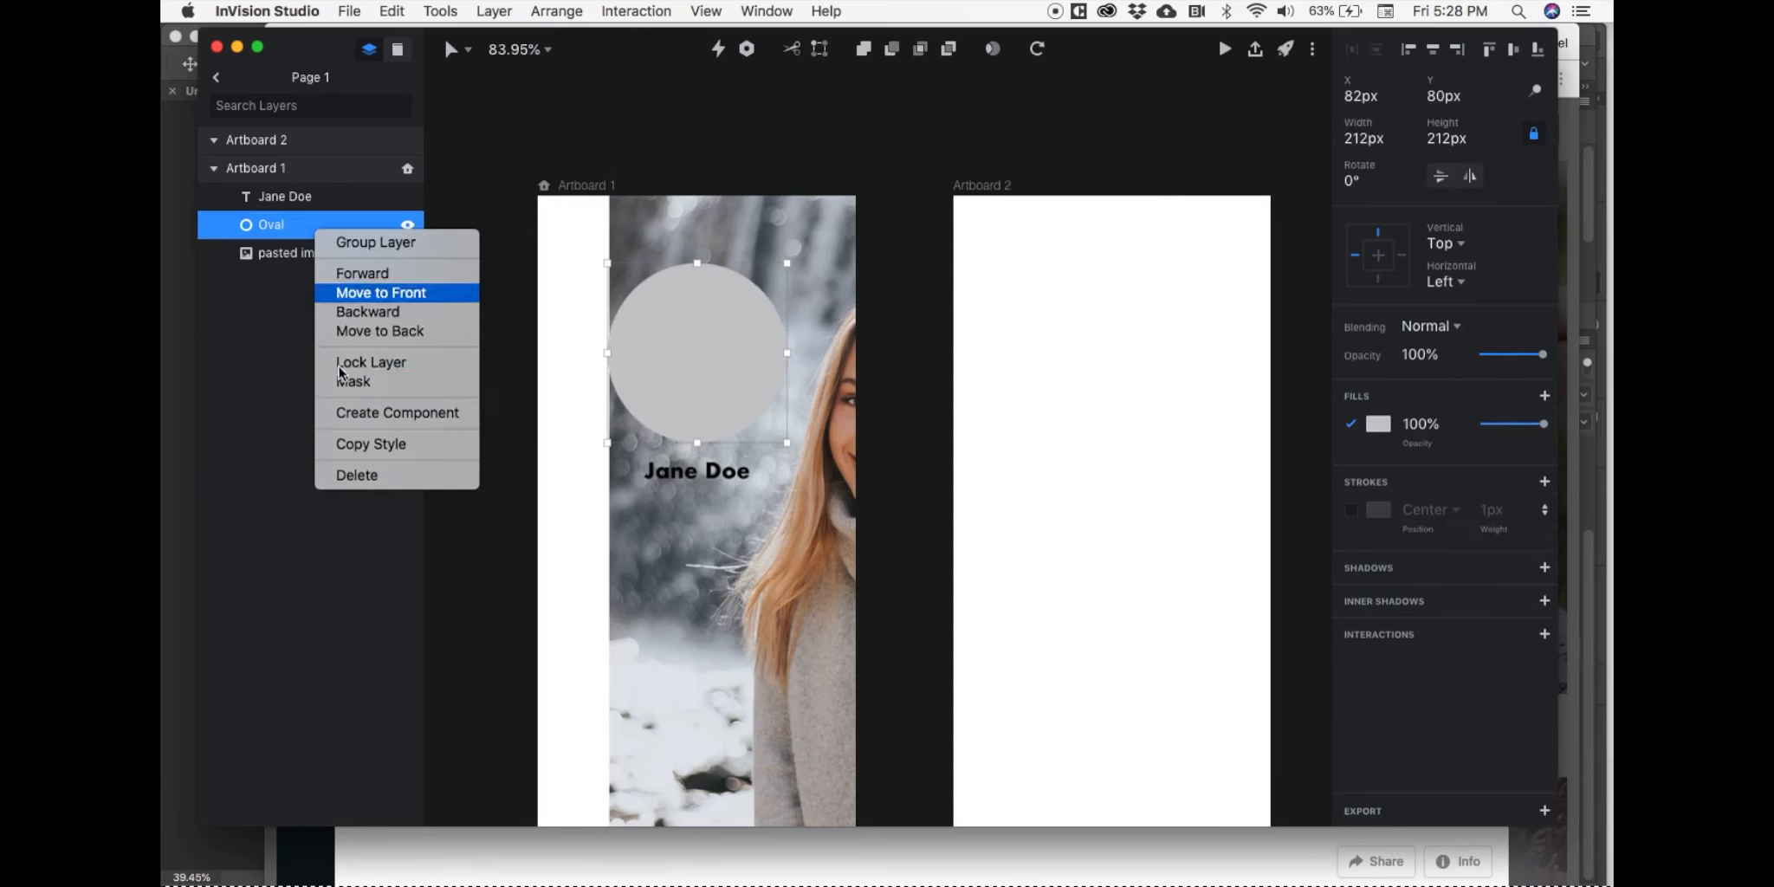
{"action": "left_click", "coordinate": [355, 381]}
{"action": "key", "text": "super+z"}
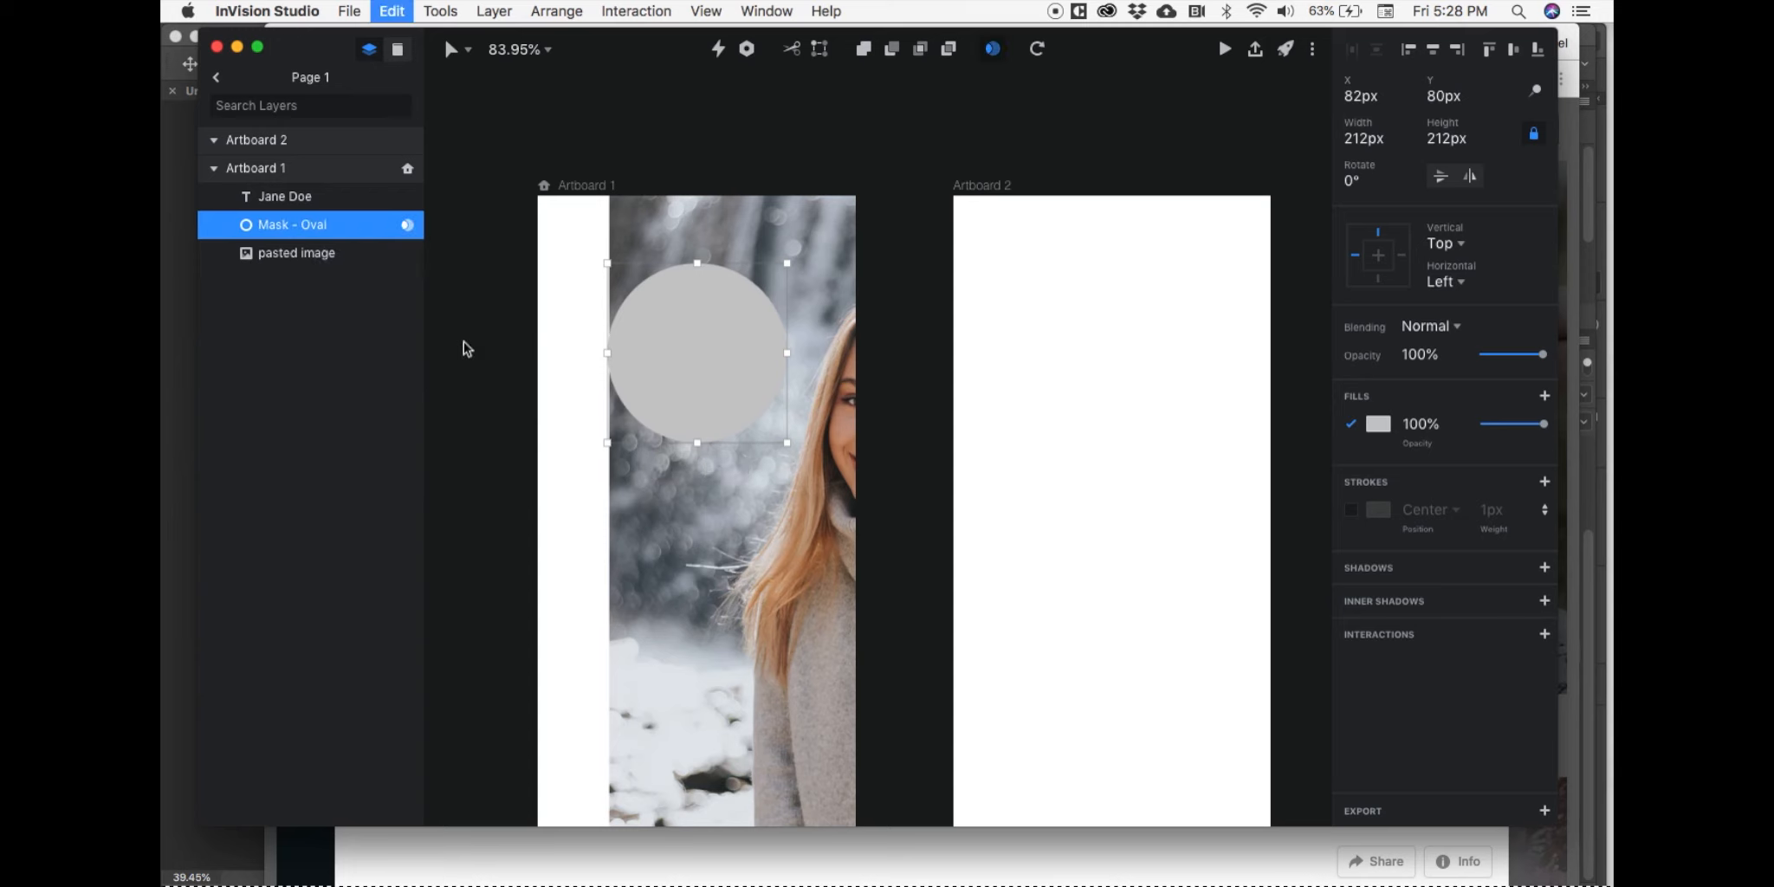
Step: Apply a mask to the Oval and the pasted image together so the photo is clipped to the circle
{"action": "left_click", "coordinate": [289, 253], "text": "shift"}
{"action": "right_click", "coordinate": [321, 324]}
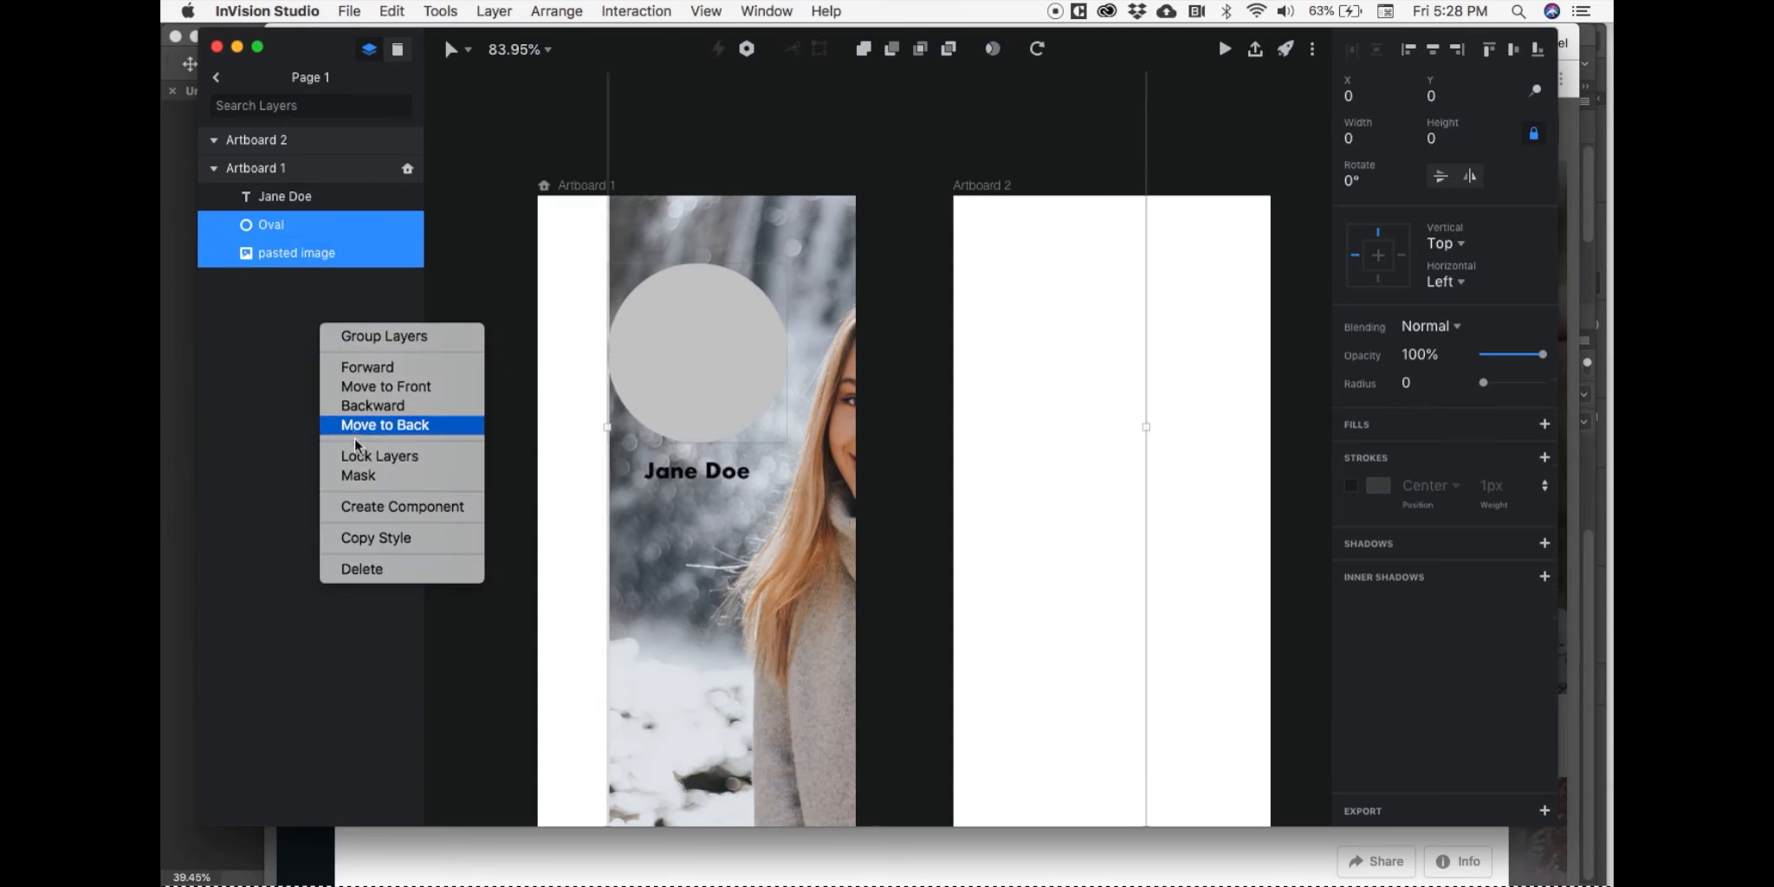
{"action": "left_click", "coordinate": [355, 474]}
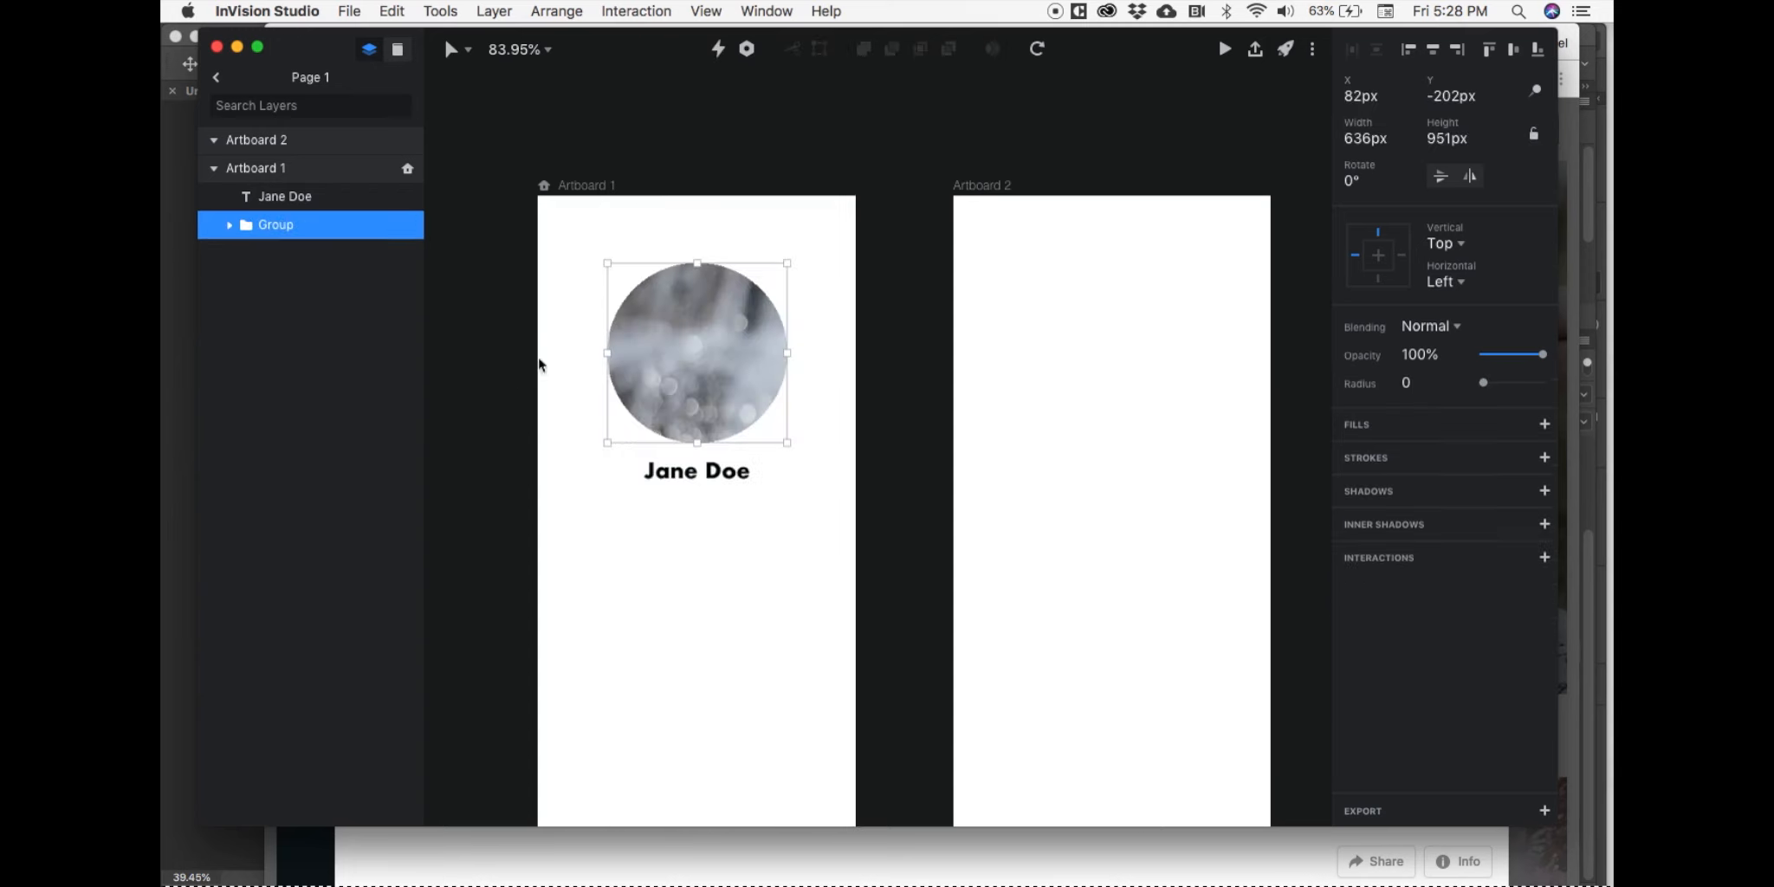
Step: Scale the pasted image inside the mask group down proportionally to about 388 x 582 px
{"action": "left_click", "coordinate": [228, 225]}
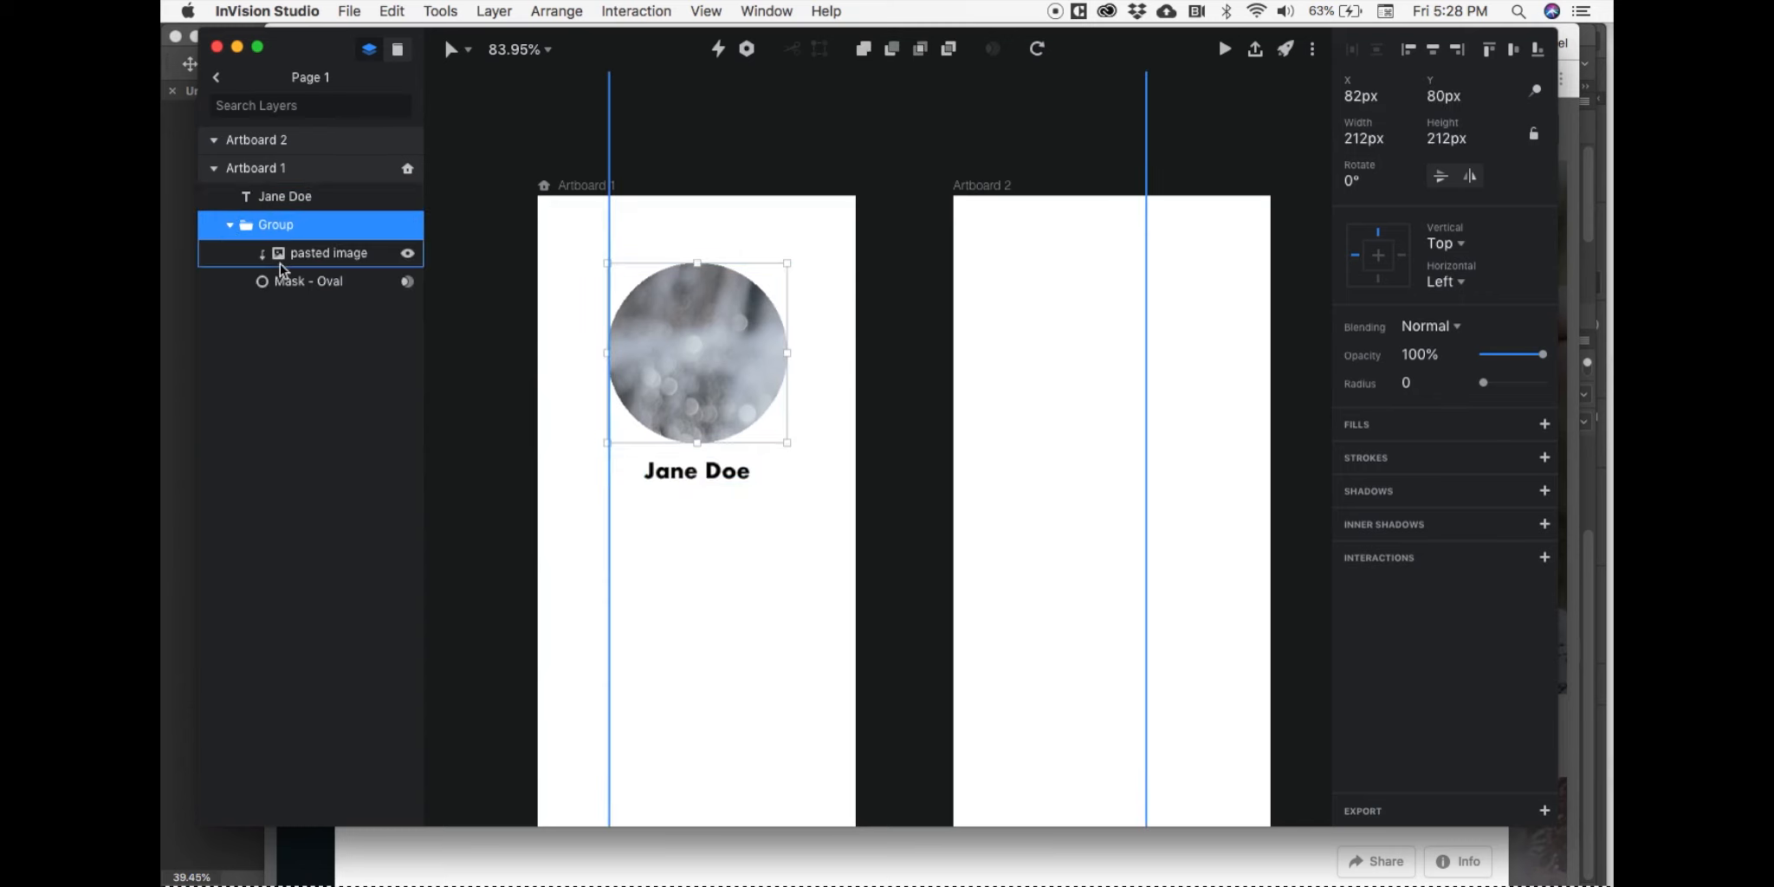
{"action": "left_click", "coordinate": [283, 263]}
{"action": "left_click", "coordinate": [303, 282]}
{"action": "left_click", "coordinate": [314, 253]}
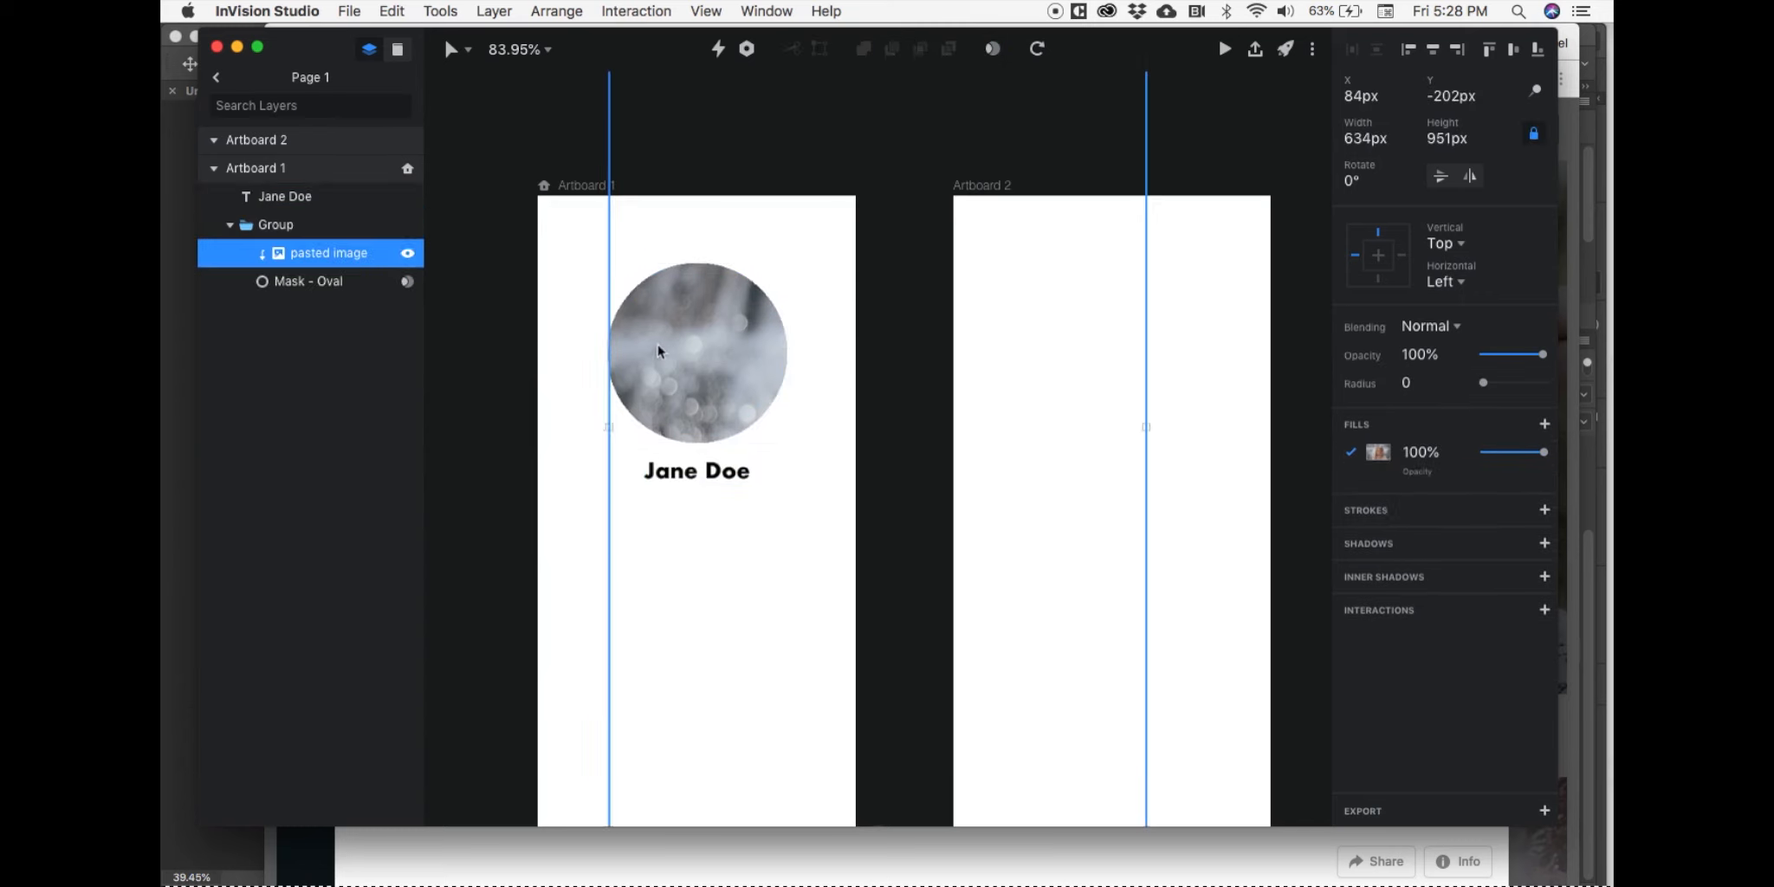
{"action": "scroll", "coordinate": [660, 351], "scroll_direction": "down", "scroll_amount": 1}
{"action": "scroll", "coordinate": [660, 351], "scroll_direction": "down", "scroll_amount": 5}
{"action": "scroll", "coordinate": [725, 487], "scroll_direction": "up", "scroll_amount": 3}
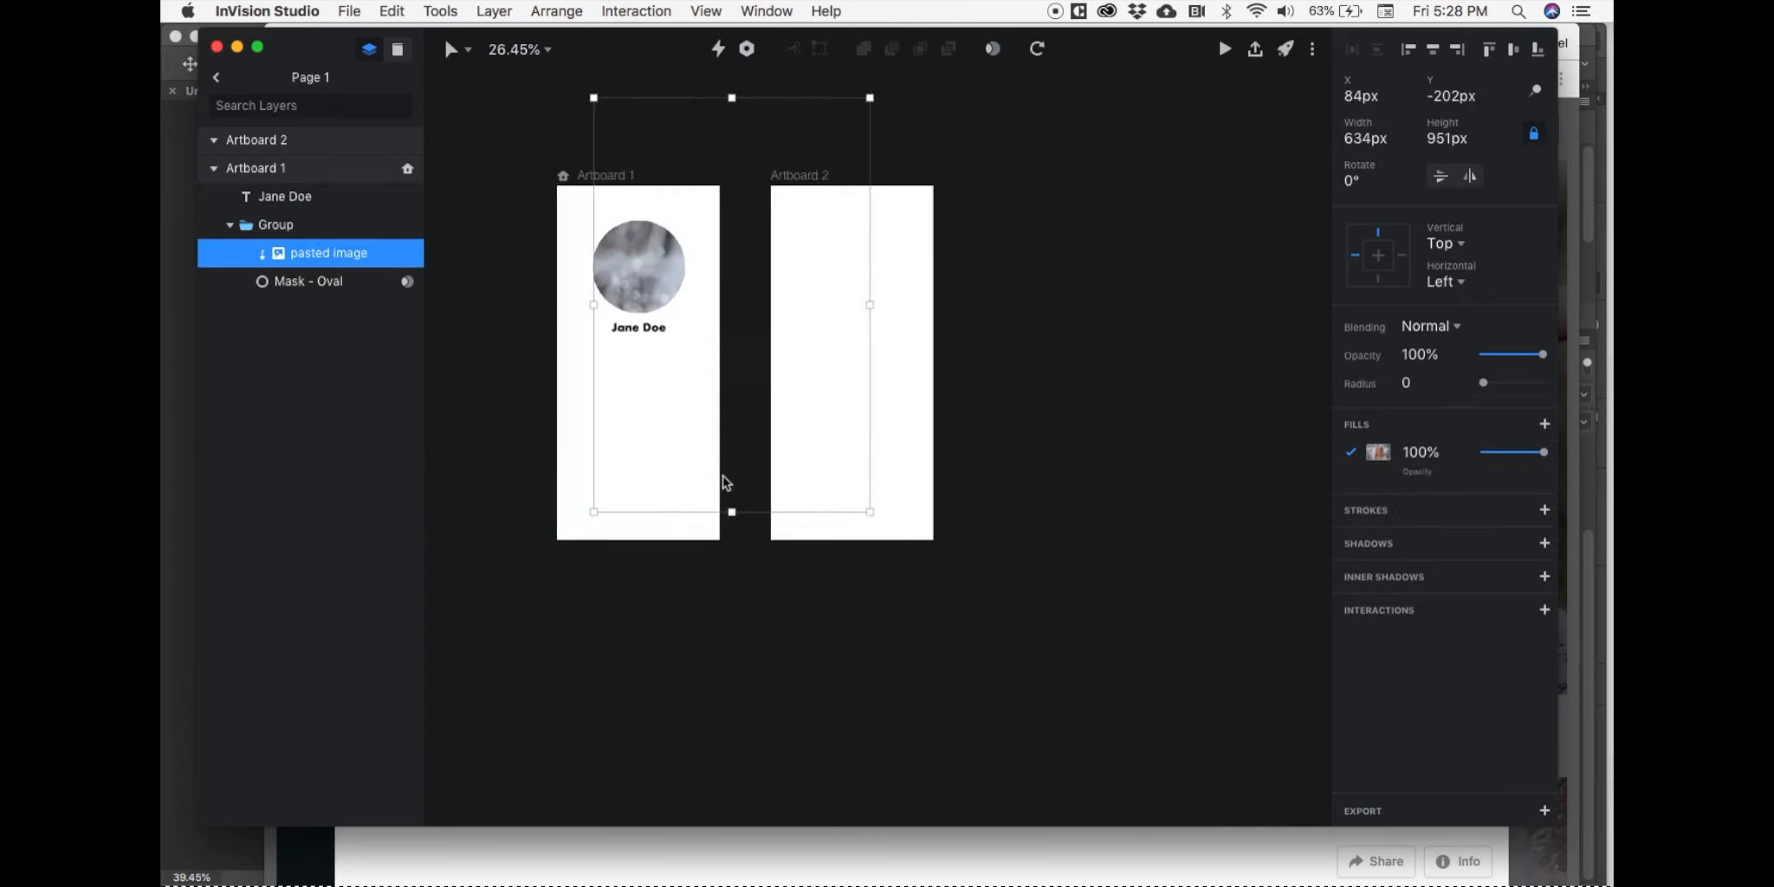
{"action": "left_click_drag", "start_coordinate": [911, 525], "coordinate": [706, 371]}
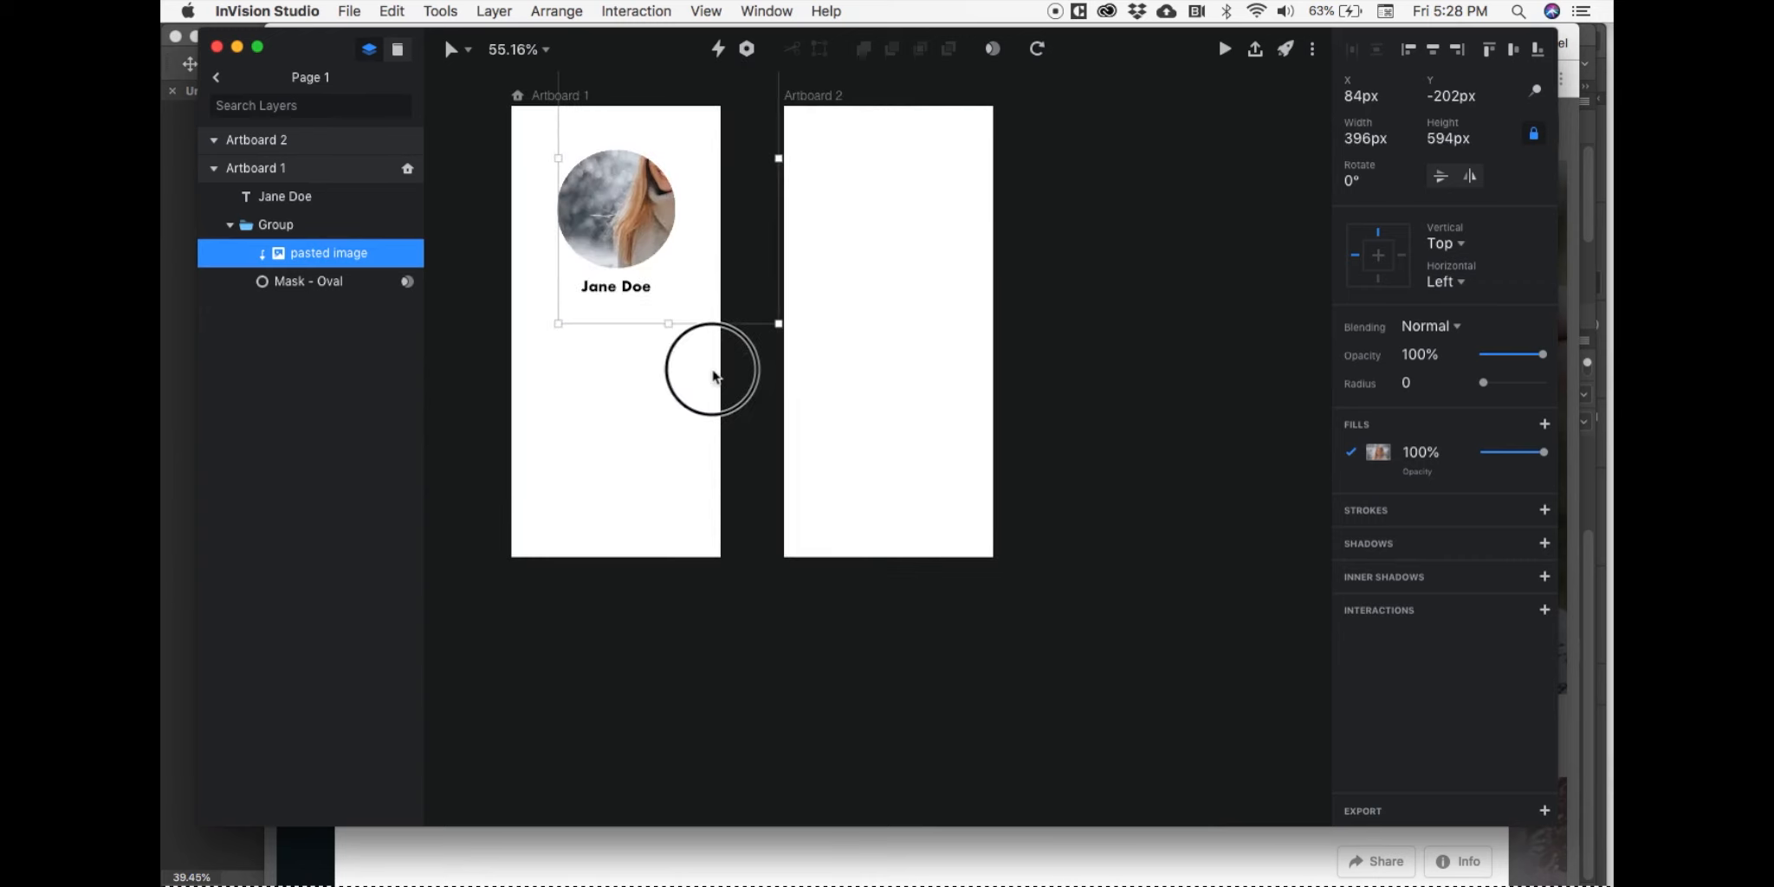
Step: Nudge the pasted image to X -16 px, Y -102 px so the woman's face fills the circular mask
{"action": "key", "text": "shift+Left"}
{"action": "key", "text": "shift+Left"}
{"action": "key", "text": "shift+Left"}
{"action": "key", "text": "shift+Left"}
{"action": "key", "text": "shift+Down"}
{"action": "key", "text": "shift+Down"}
{"action": "key", "text": "shift+Down"}
{"action": "key", "text": "shift+Down"}
{"action": "key", "text": "shift+Left"}
{"action": "key", "text": "shift+Left"}
{"action": "key", "text": "shift+Left"}
{"action": "key", "text": "shift+Left"}
{"action": "key", "text": "shift+Down"}
{"action": "key", "text": "shift+Down"}
{"action": "key", "text": "shift+Down"}
{"action": "key", "text": "shift+Left"}
{"action": "key", "text": "shift+Left"}
{"action": "key", "text": "shift+Left"}
{"action": "key", "text": "shift+Down"}
{"action": "key", "text": "shift+Down"}
{"action": "key", "text": "shift+Down"}
{"action": "key", "text": "shift+Right"}
{"action": "key", "text": "shift+Right"}
{"action": "key", "text": "shift+Up"}
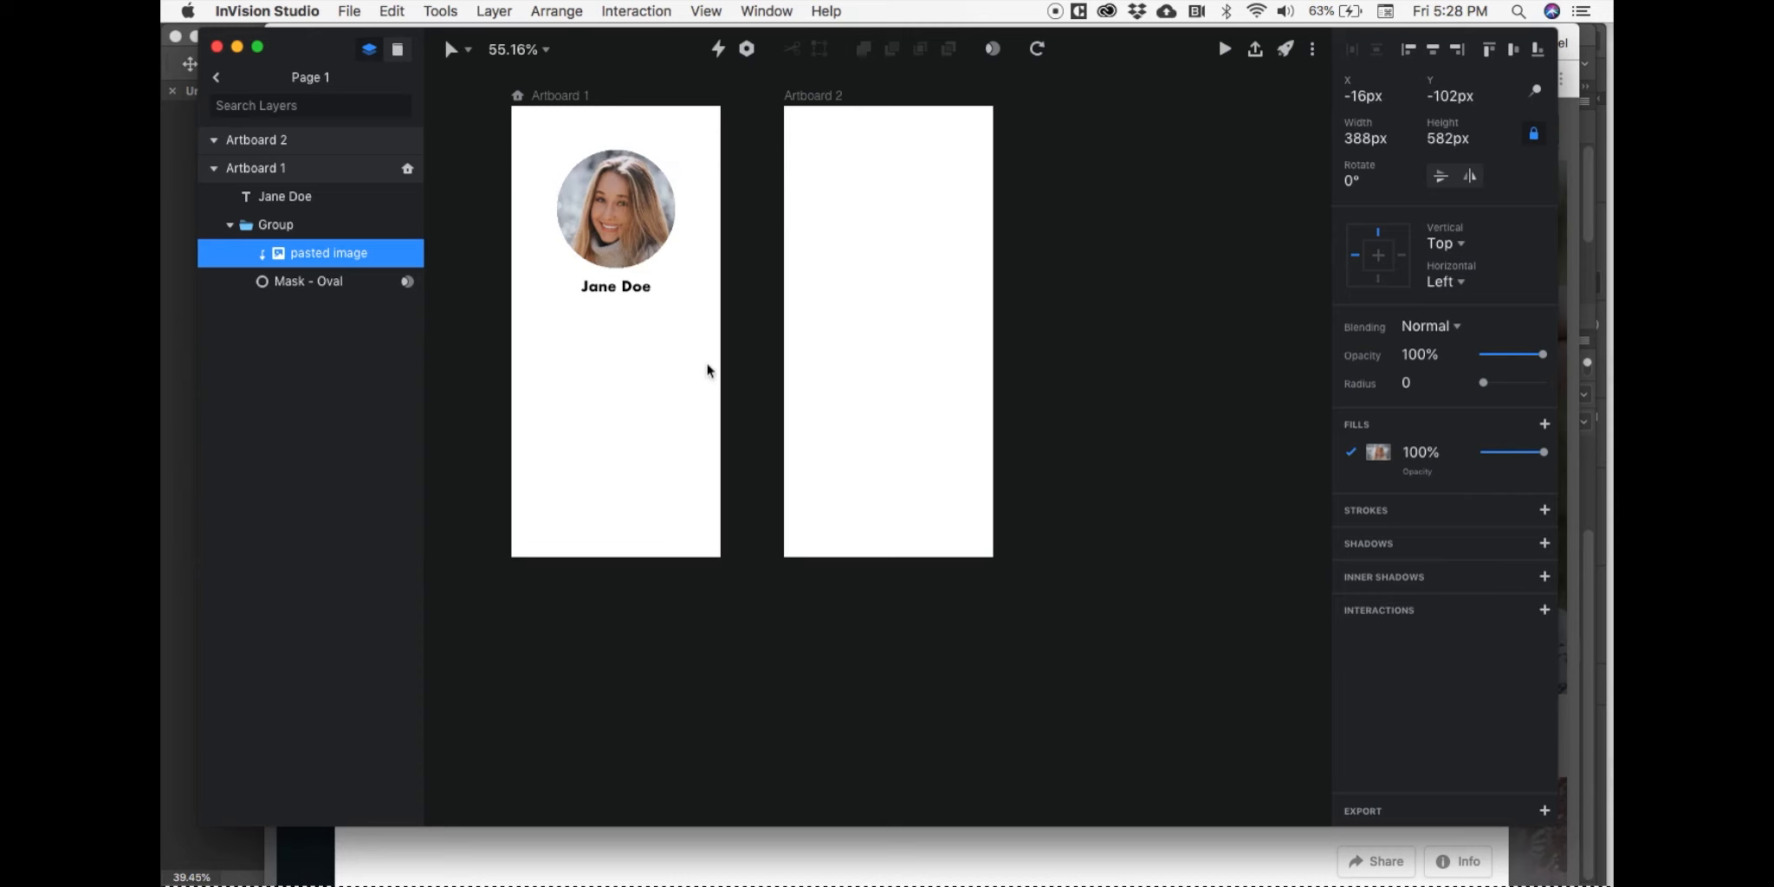
Step: Enable a stroke on the Mask - Oval layer and set its position to Outside
{"action": "left_click", "coordinate": [317, 286]}
{"action": "scroll", "coordinate": [626, 305], "scroll_direction": "up", "scroll_amount": 3}
{"action": "scroll", "coordinate": [627, 305], "scroll_direction": "up", "scroll_amount": 3}
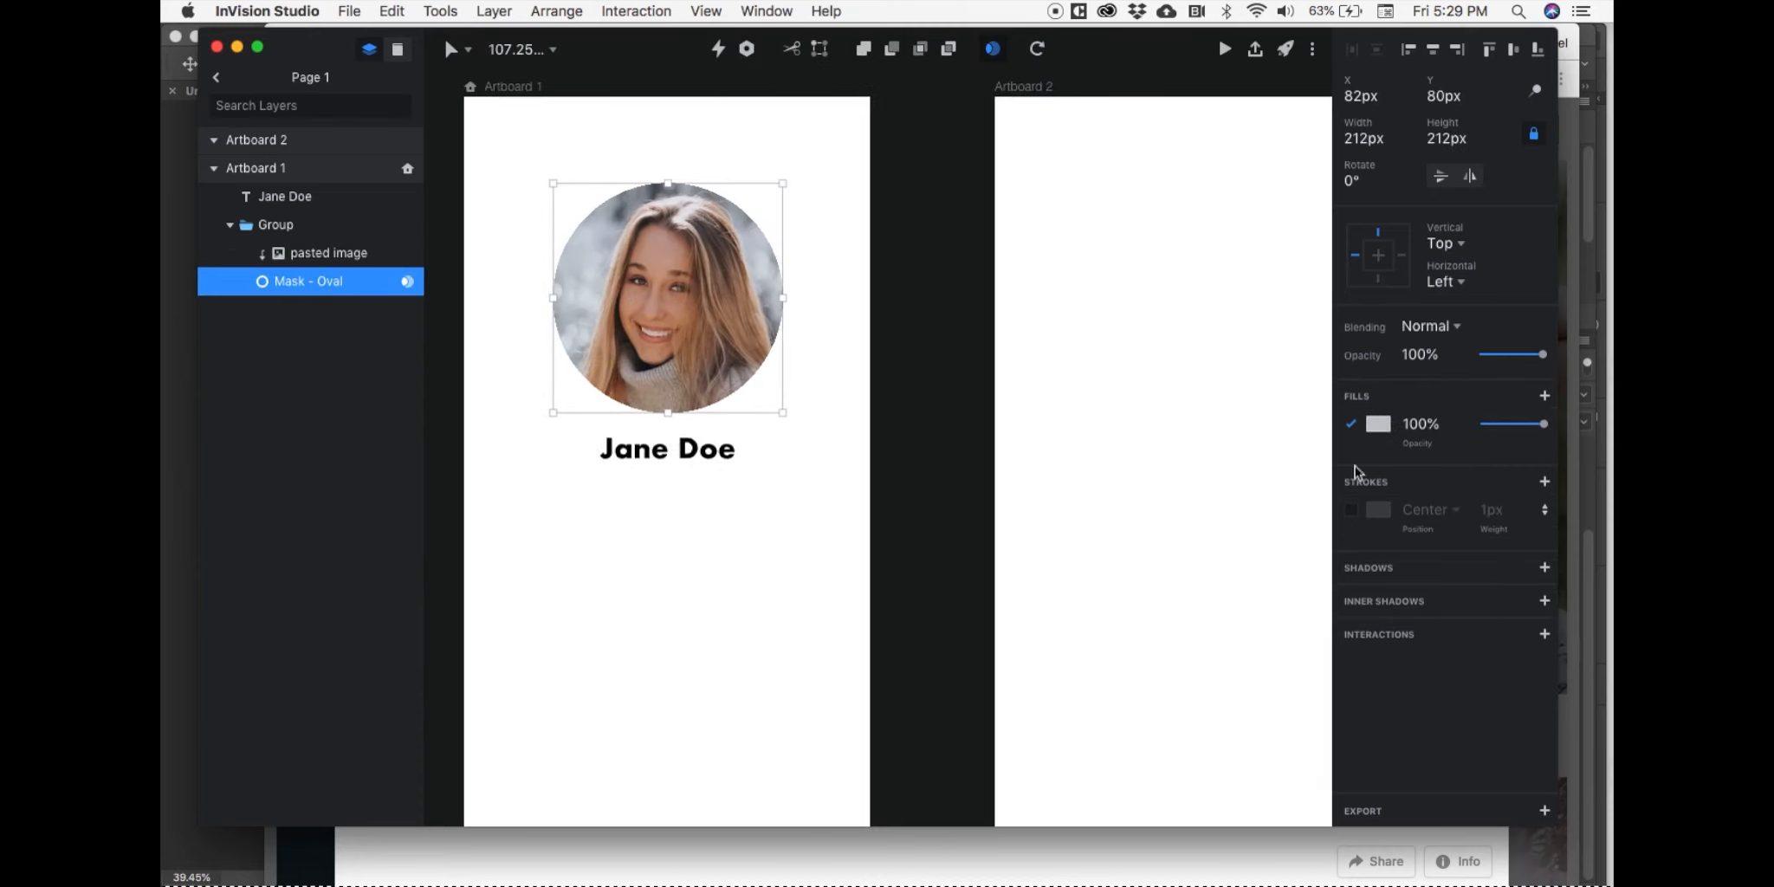
{"action": "left_click", "coordinate": [1352, 511]}
{"action": "left_click", "coordinate": [1379, 512]}
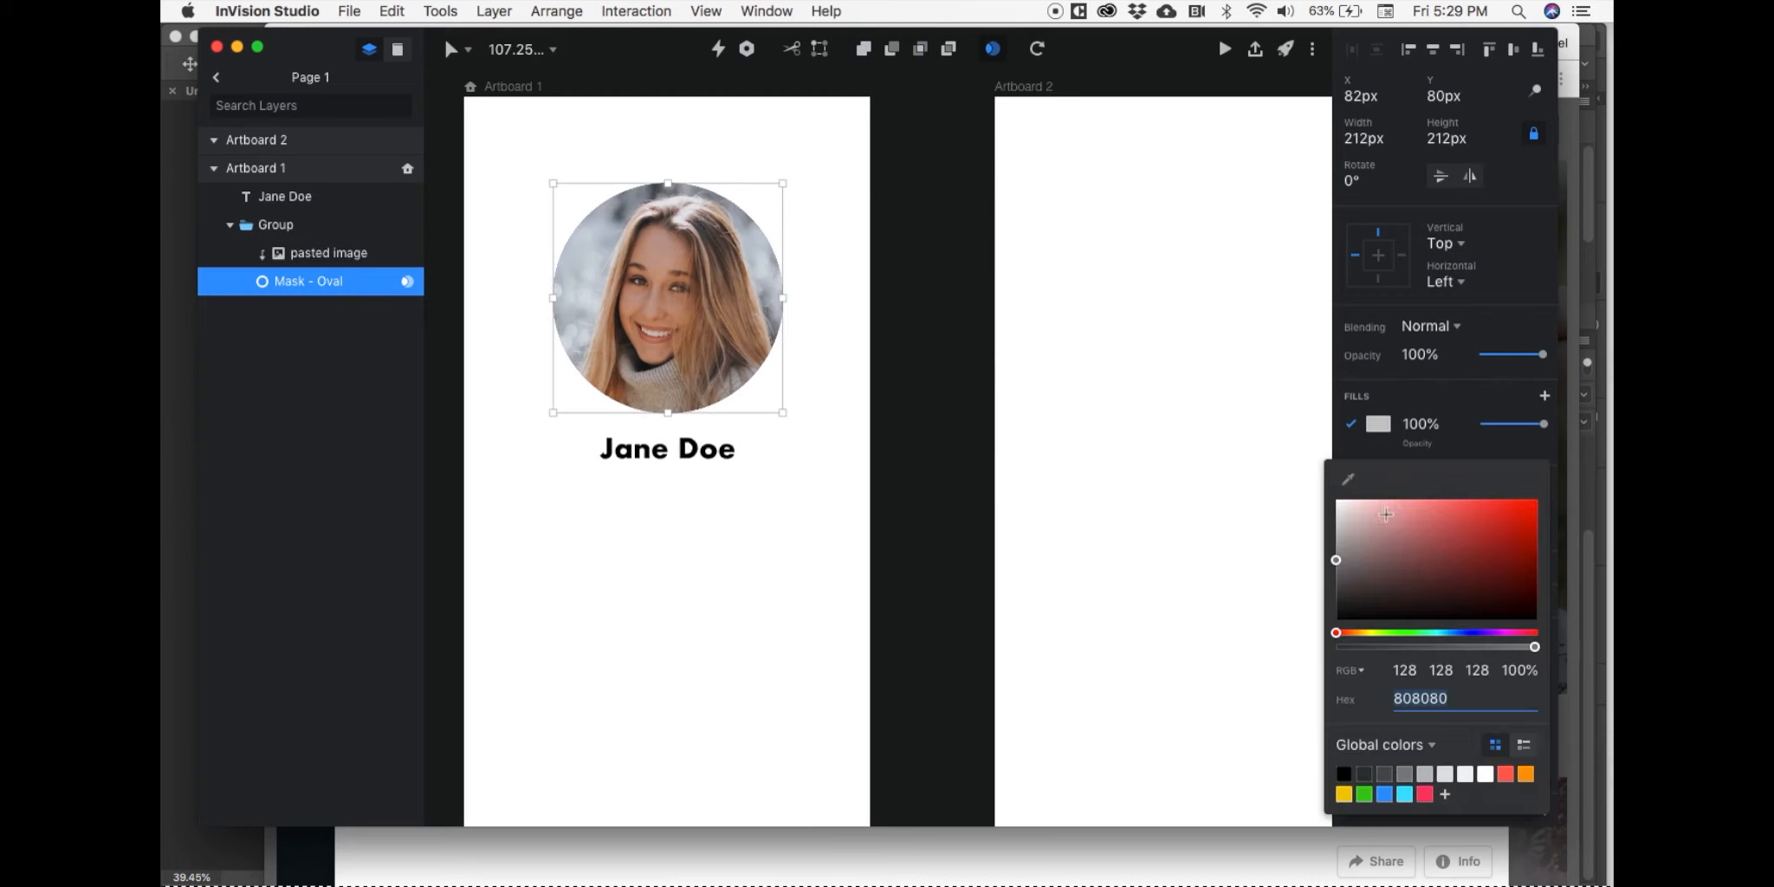
{"action": "left_click", "coordinate": [1395, 446]}
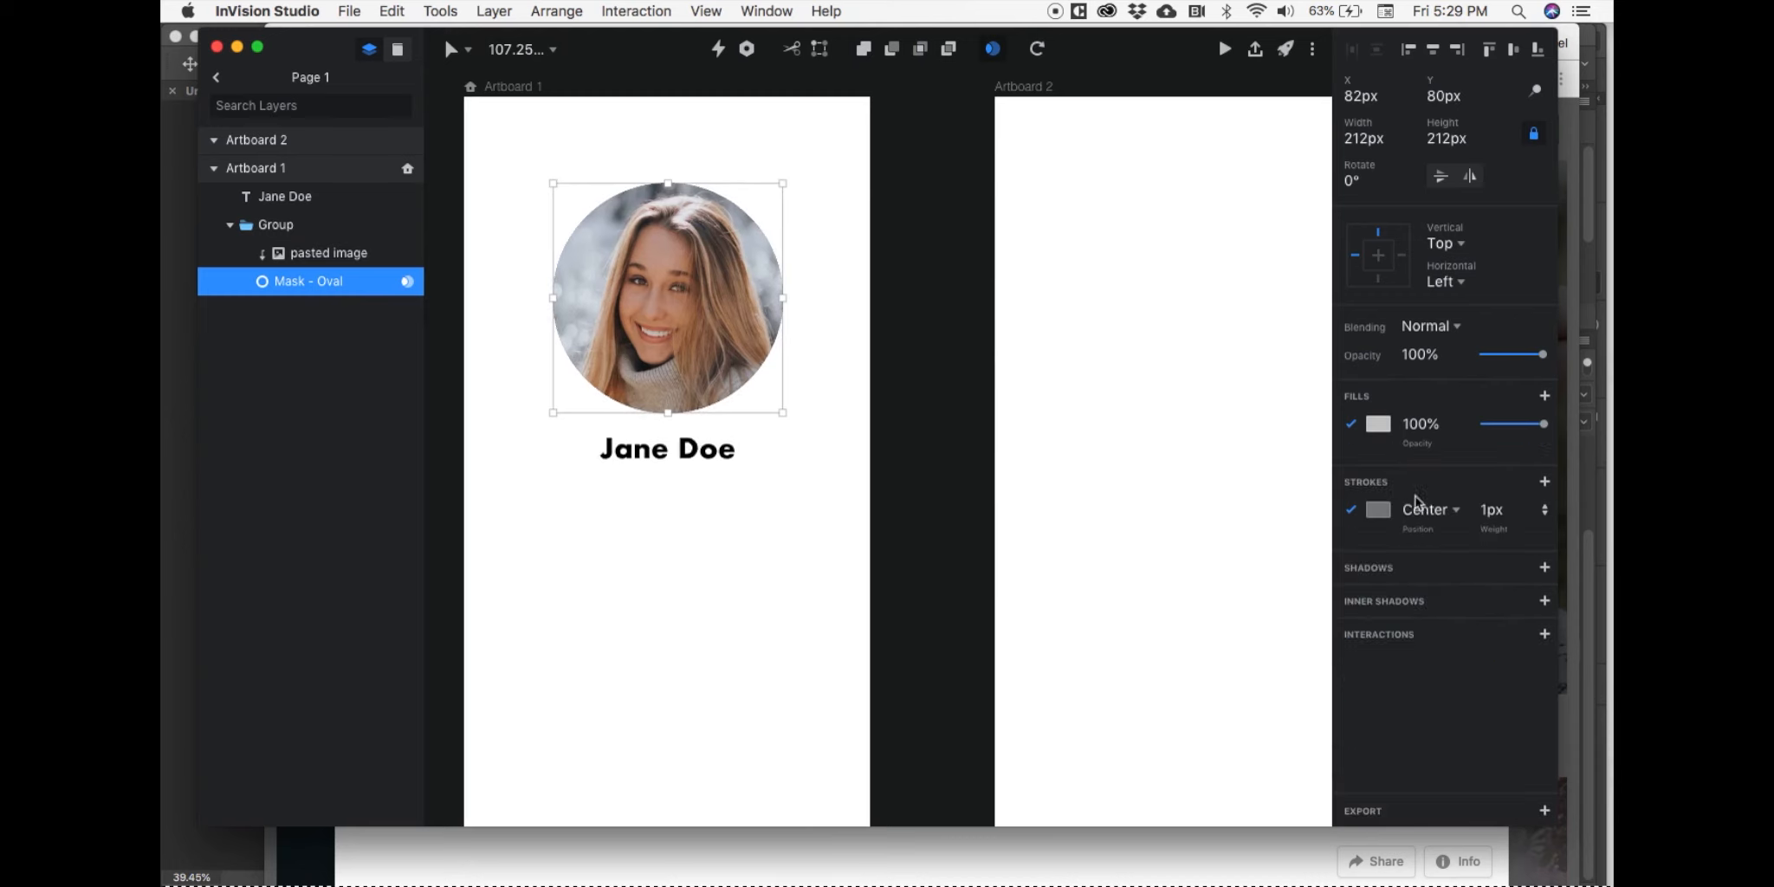
{"action": "left_click", "coordinate": [1455, 514]}
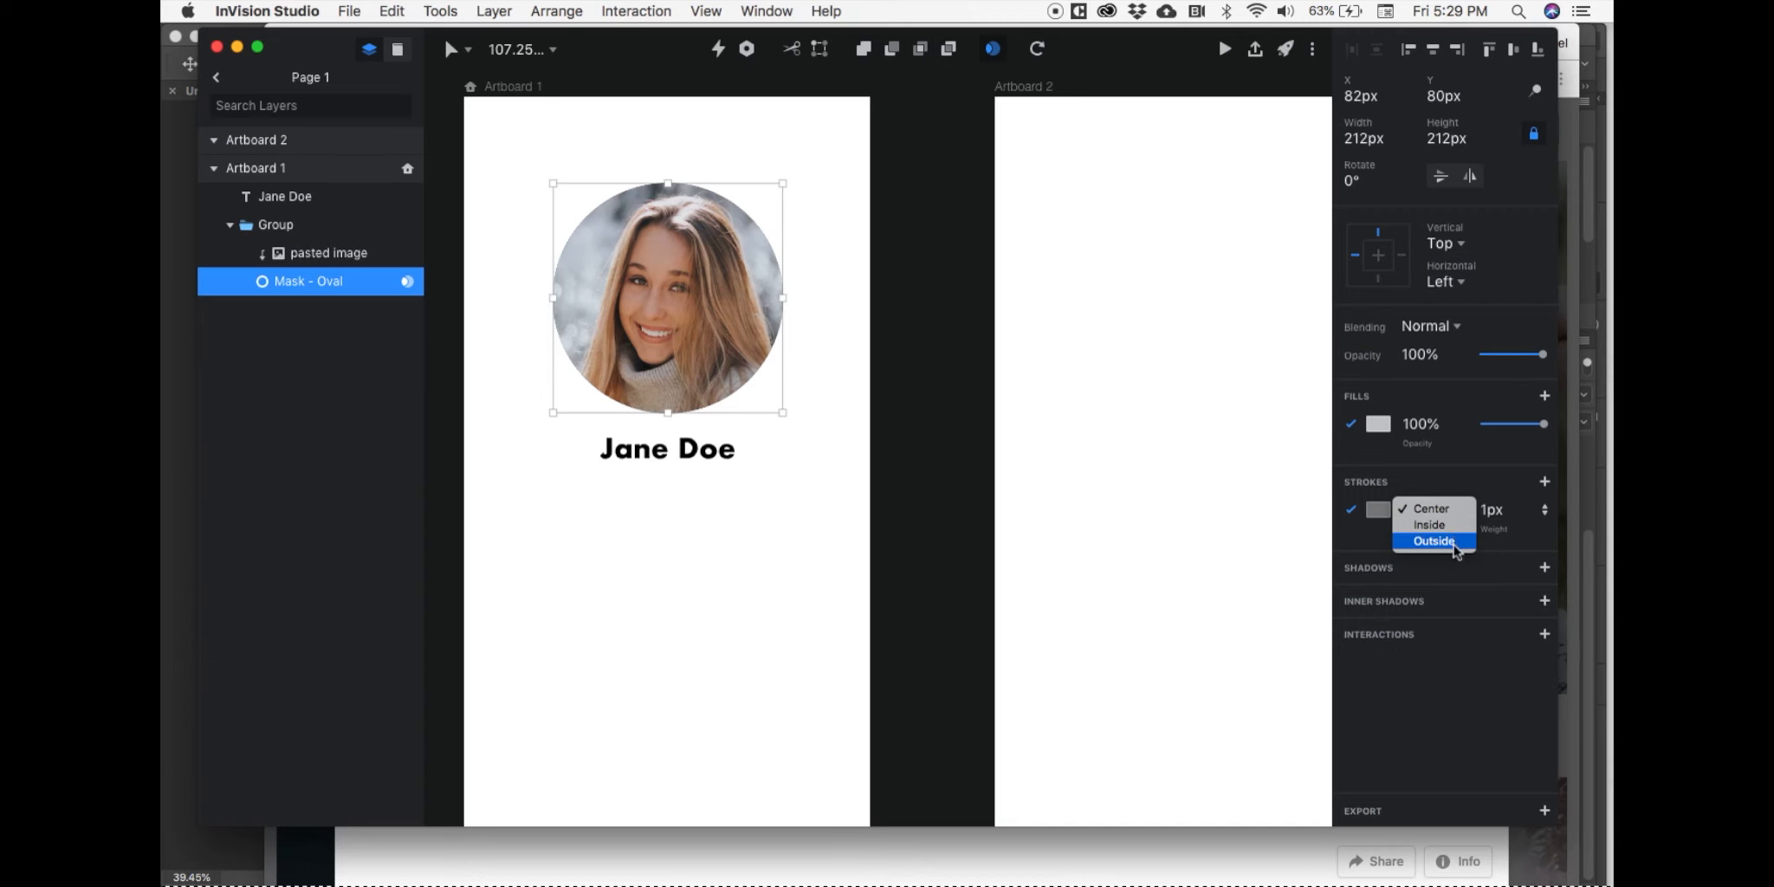
{"action": "left_click", "coordinate": [1456, 541]}
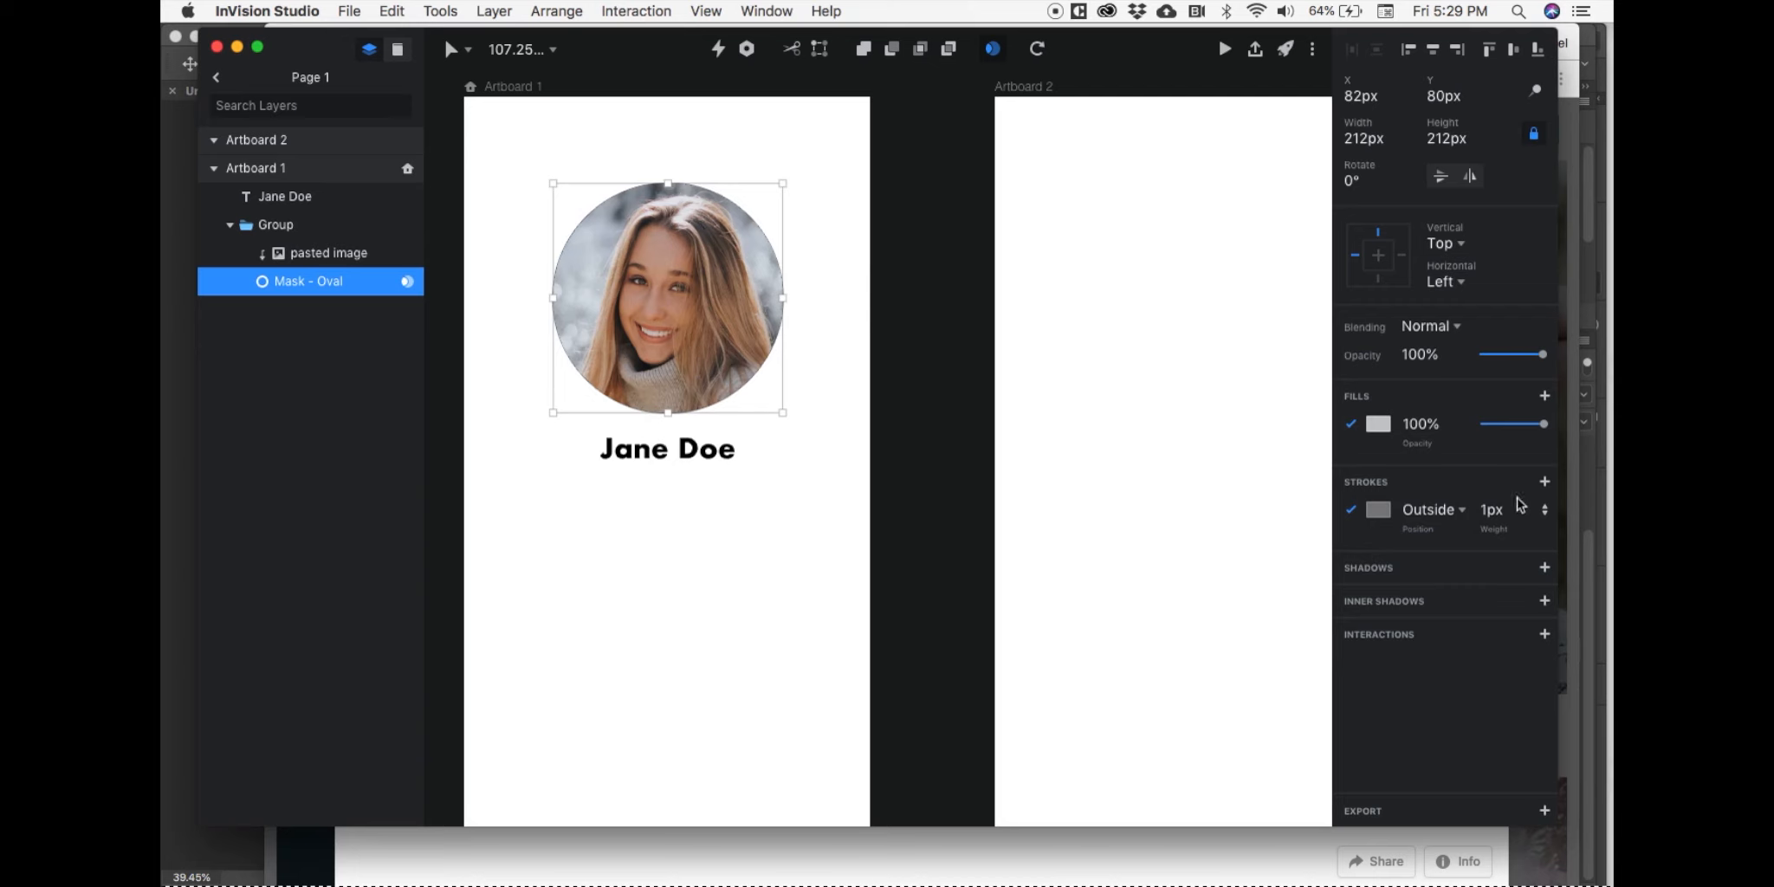
Step: Set the stroke weight of the Mask - Oval layer to 6 px
{"action": "left_click", "coordinate": [1543, 509]}
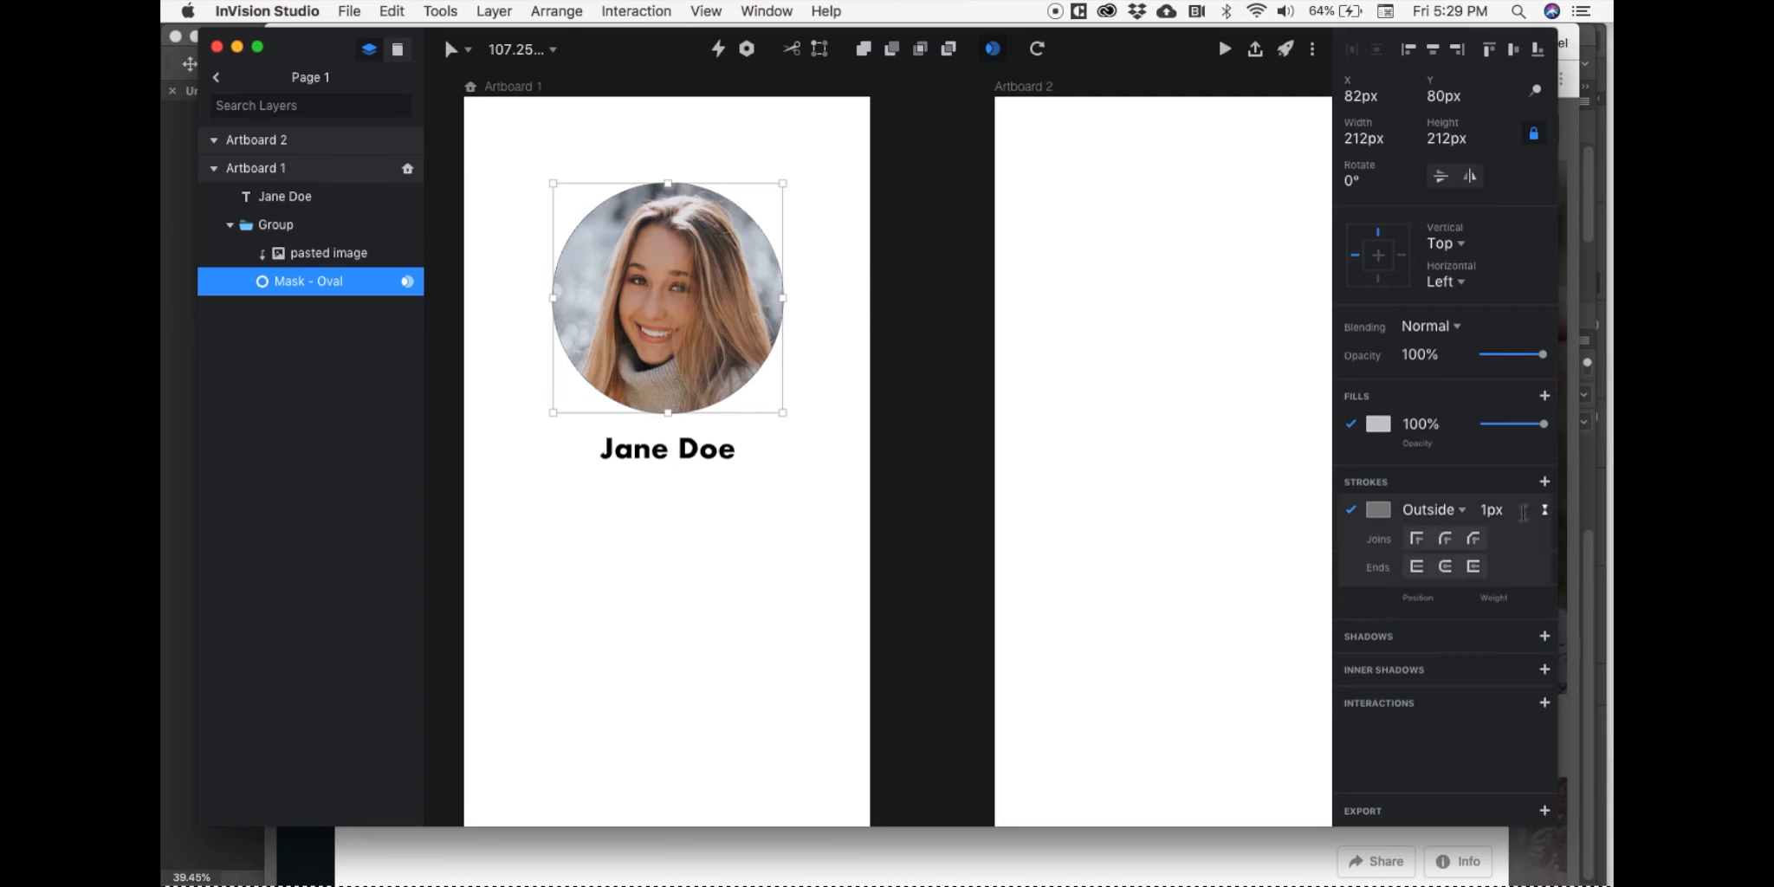
{"action": "left_click", "coordinate": [1489, 510]}
{"action": "type", "text": "6"}
{"action": "key", "text": "Return"}
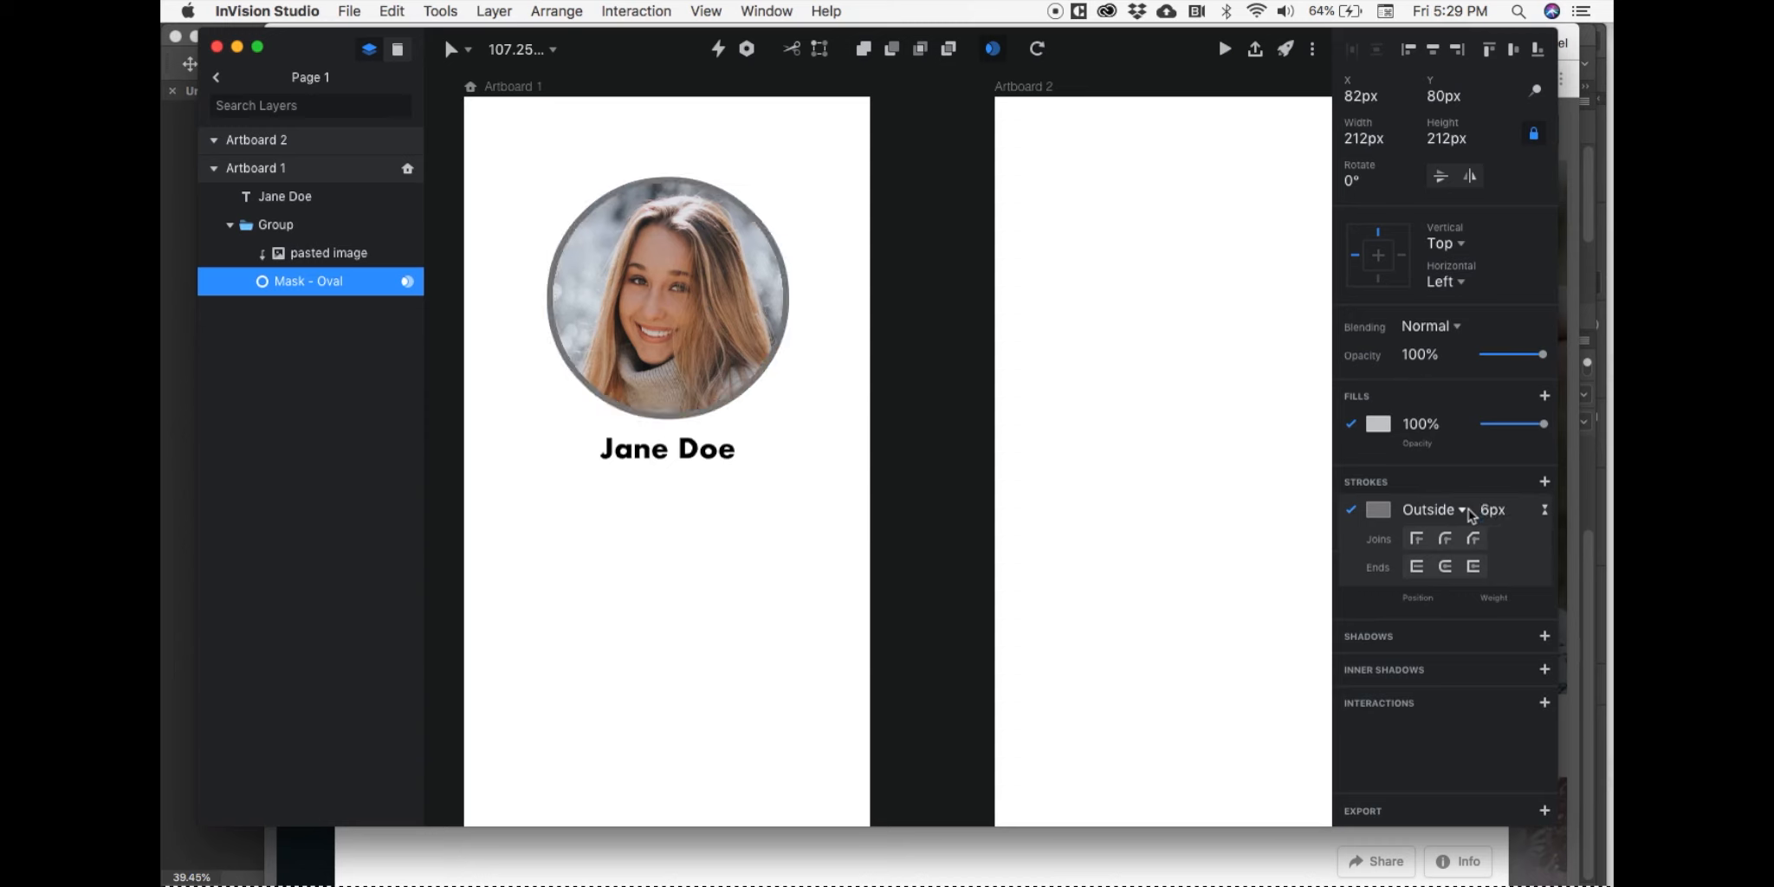
Step: Change the Mask - Oval stroke colour to the soft blue-violet 7577dd
{"action": "left_click", "coordinate": [1379, 509]}
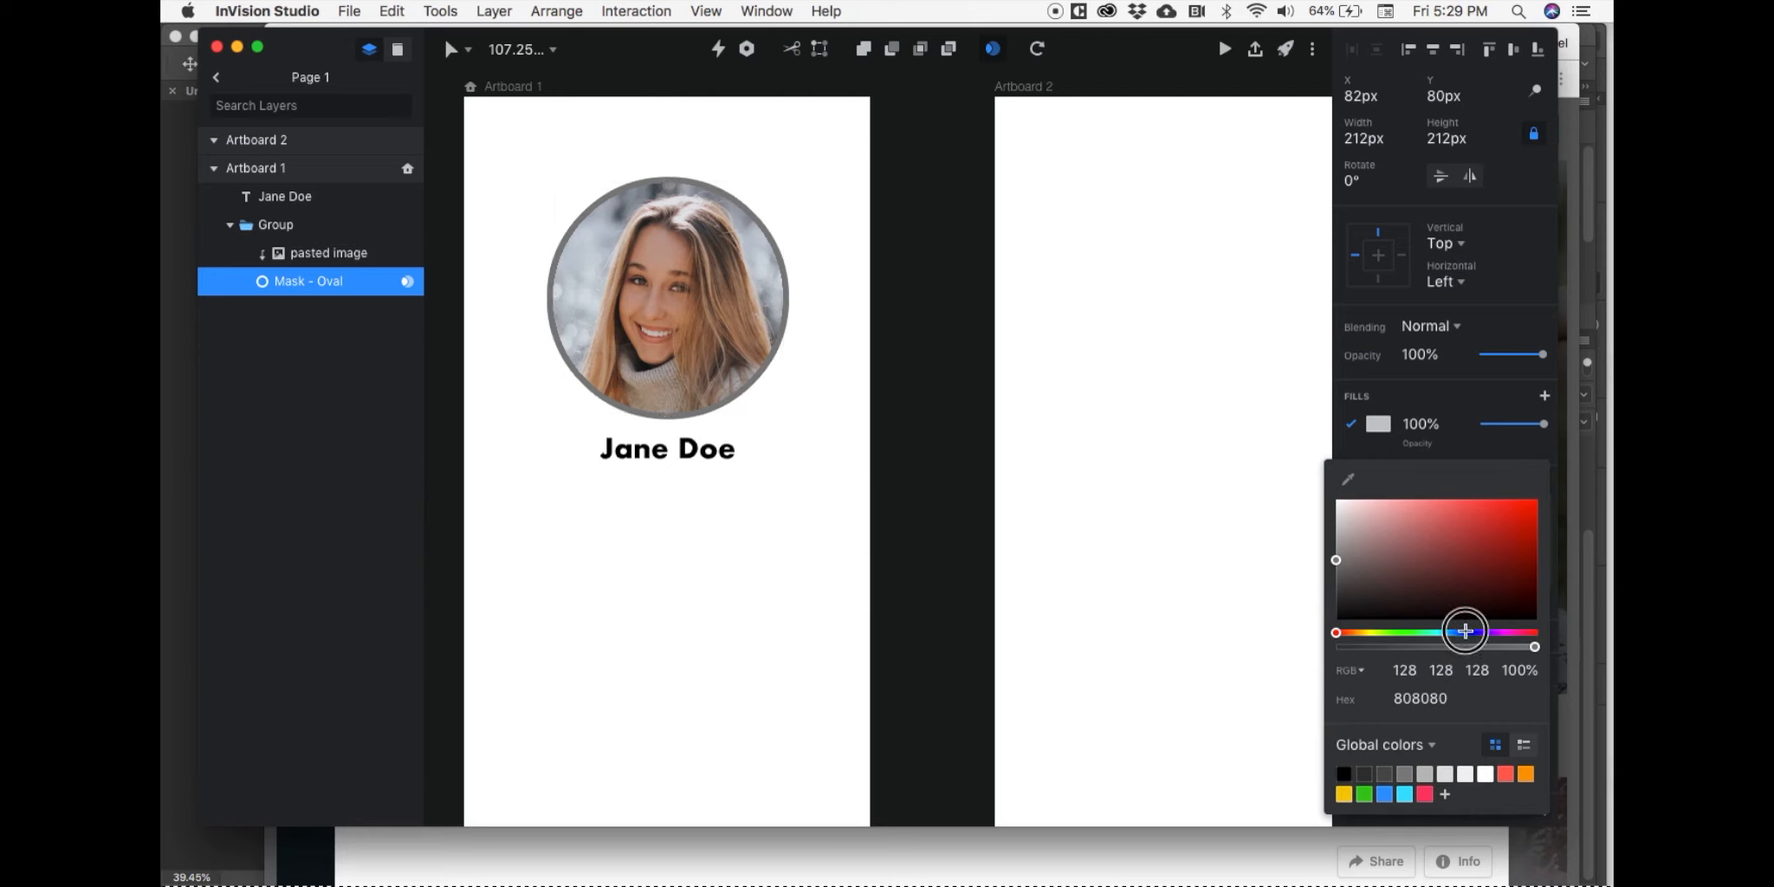
{"action": "left_click", "coordinate": [1470, 632]}
{"action": "left_click", "coordinate": [1496, 541]}
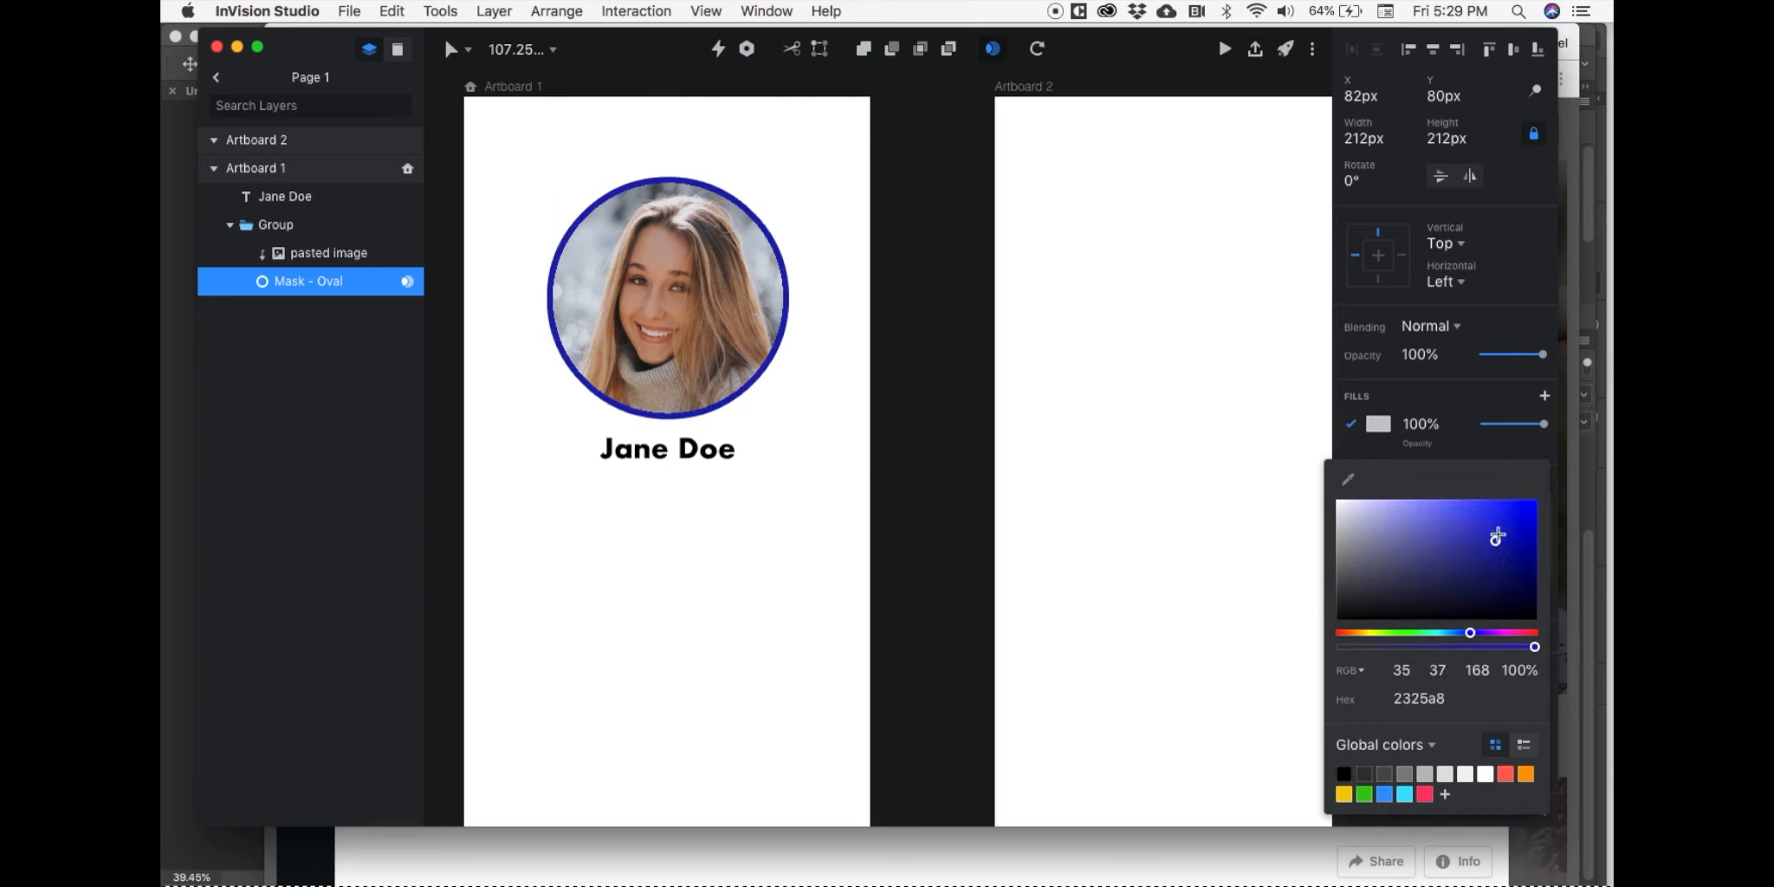
{"action": "left_click", "coordinate": [1471, 531]}
{"action": "left_click", "coordinate": [1451, 527]}
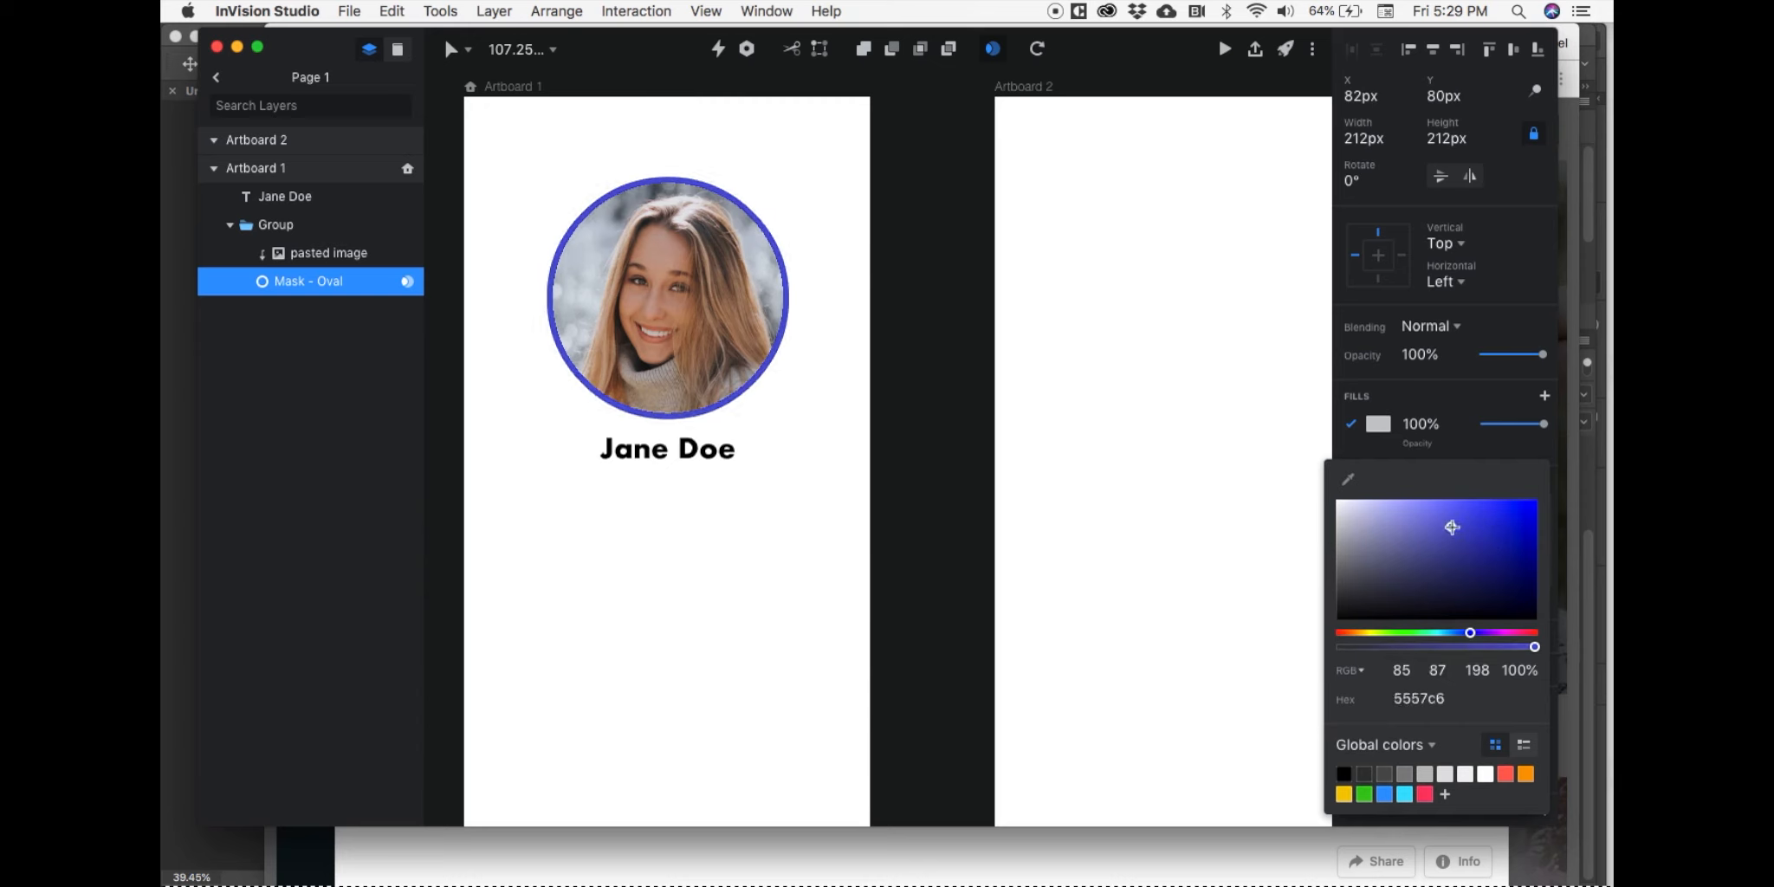
{"action": "left_click", "coordinate": [1431, 517]}
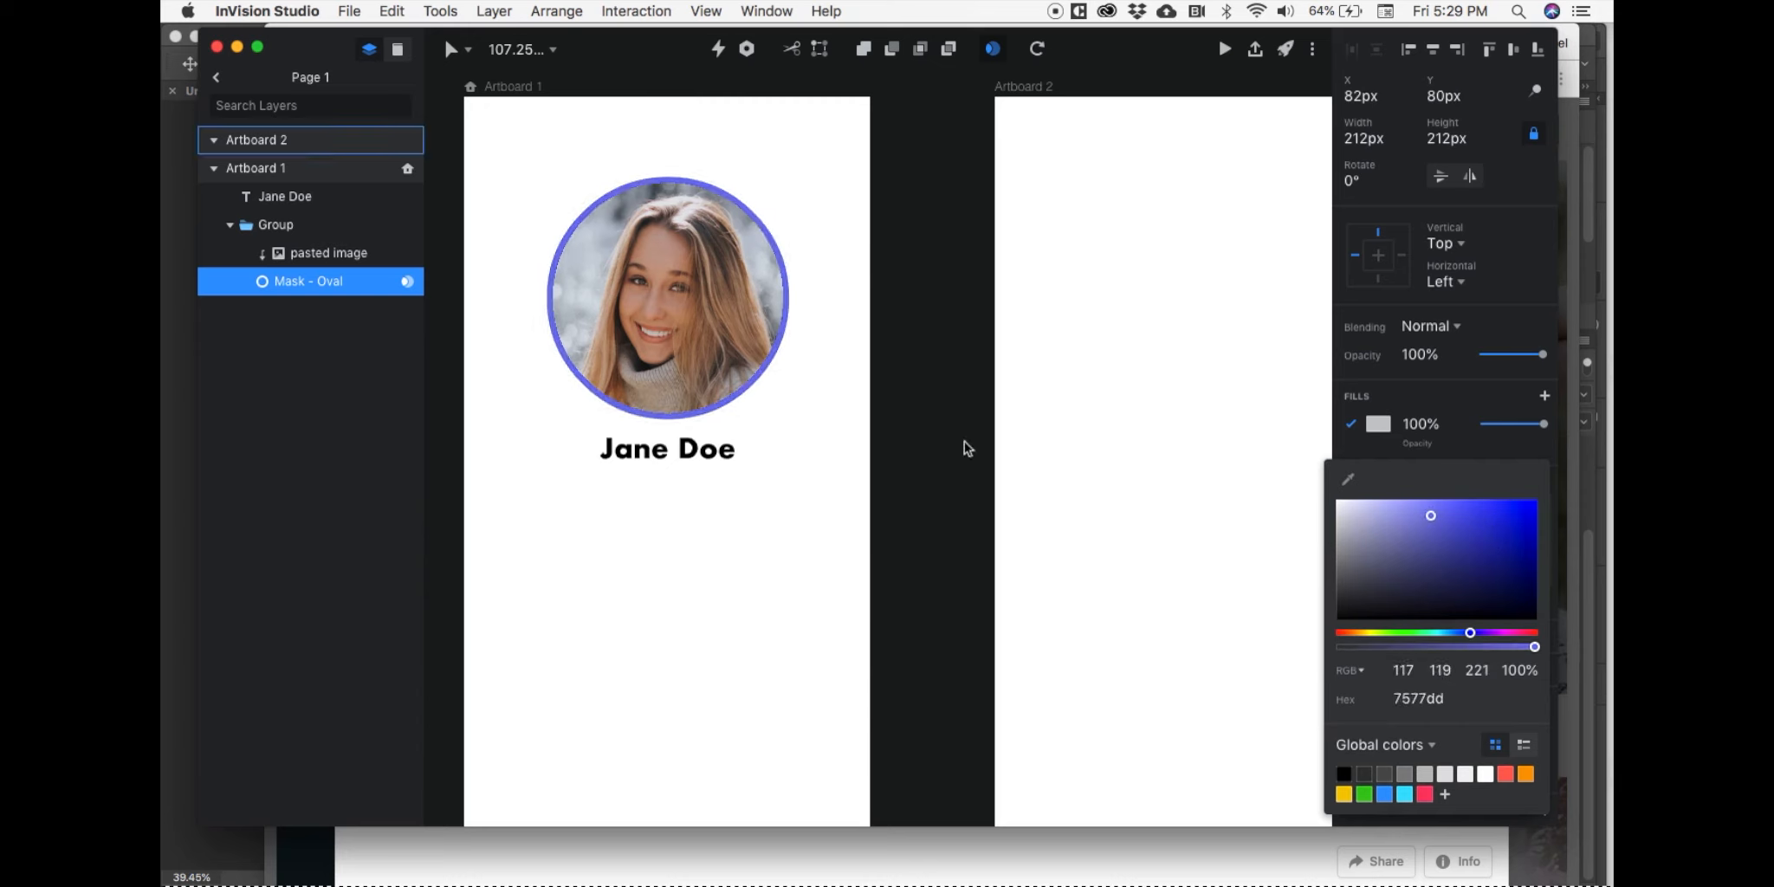
{"action": "left_click", "coordinate": [932, 447]}
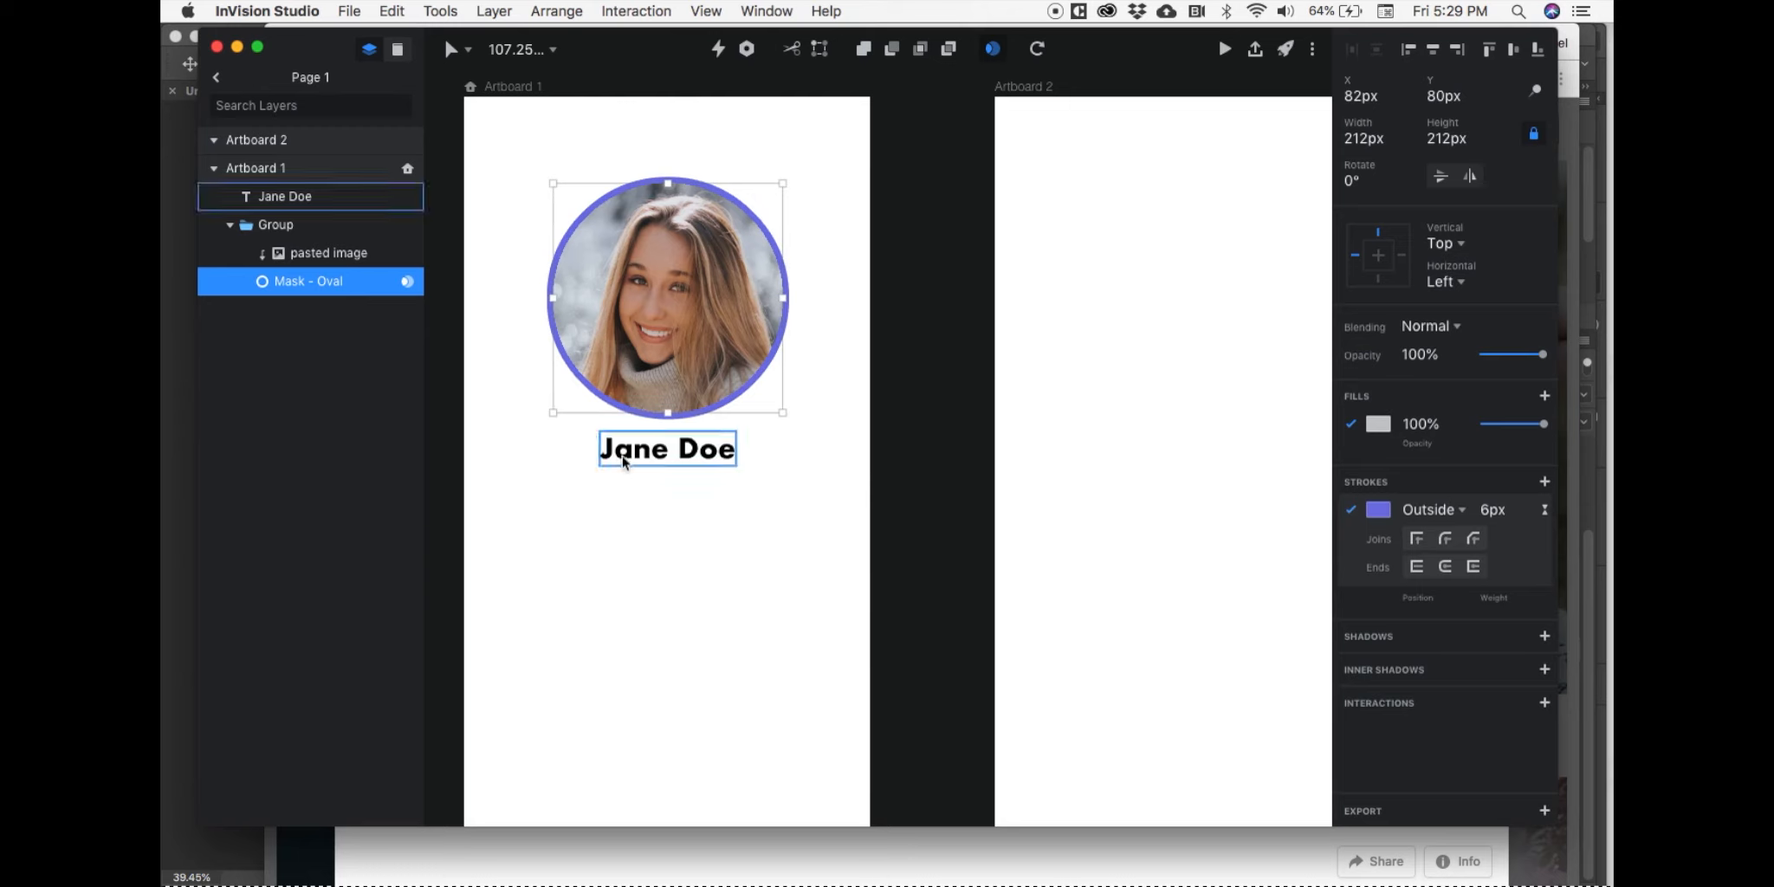
{"action": "left_click", "coordinate": [623, 462]}
{"action": "left_click", "coordinate": [591, 507]}
{"action": "scroll", "coordinate": [586, 507], "scroll_direction": "down", "scroll_amount": 5}
{"action": "scroll", "coordinate": [586, 508], "scroll_direction": "up", "scroll_amount": 10}
{"action": "scroll", "coordinate": [587, 508], "scroll_direction": "down", "scroll_amount": 5}
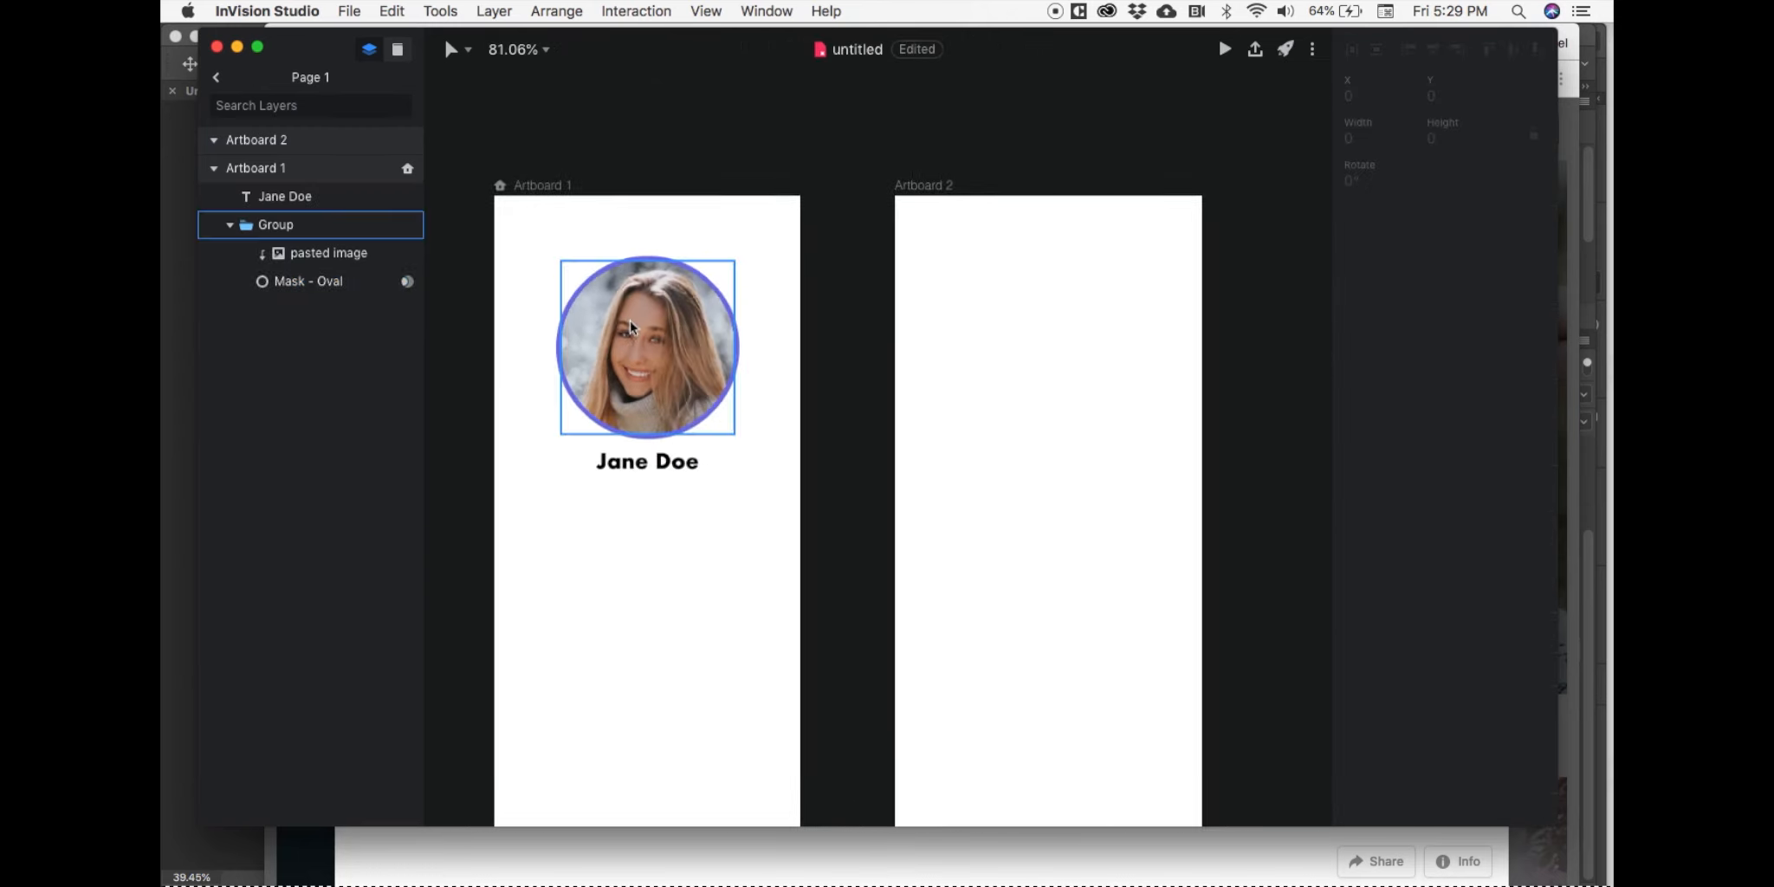
Step: Rename the mask group holding the photo and the oval as Profile pic
{"action": "left_click", "coordinate": [277, 225]}
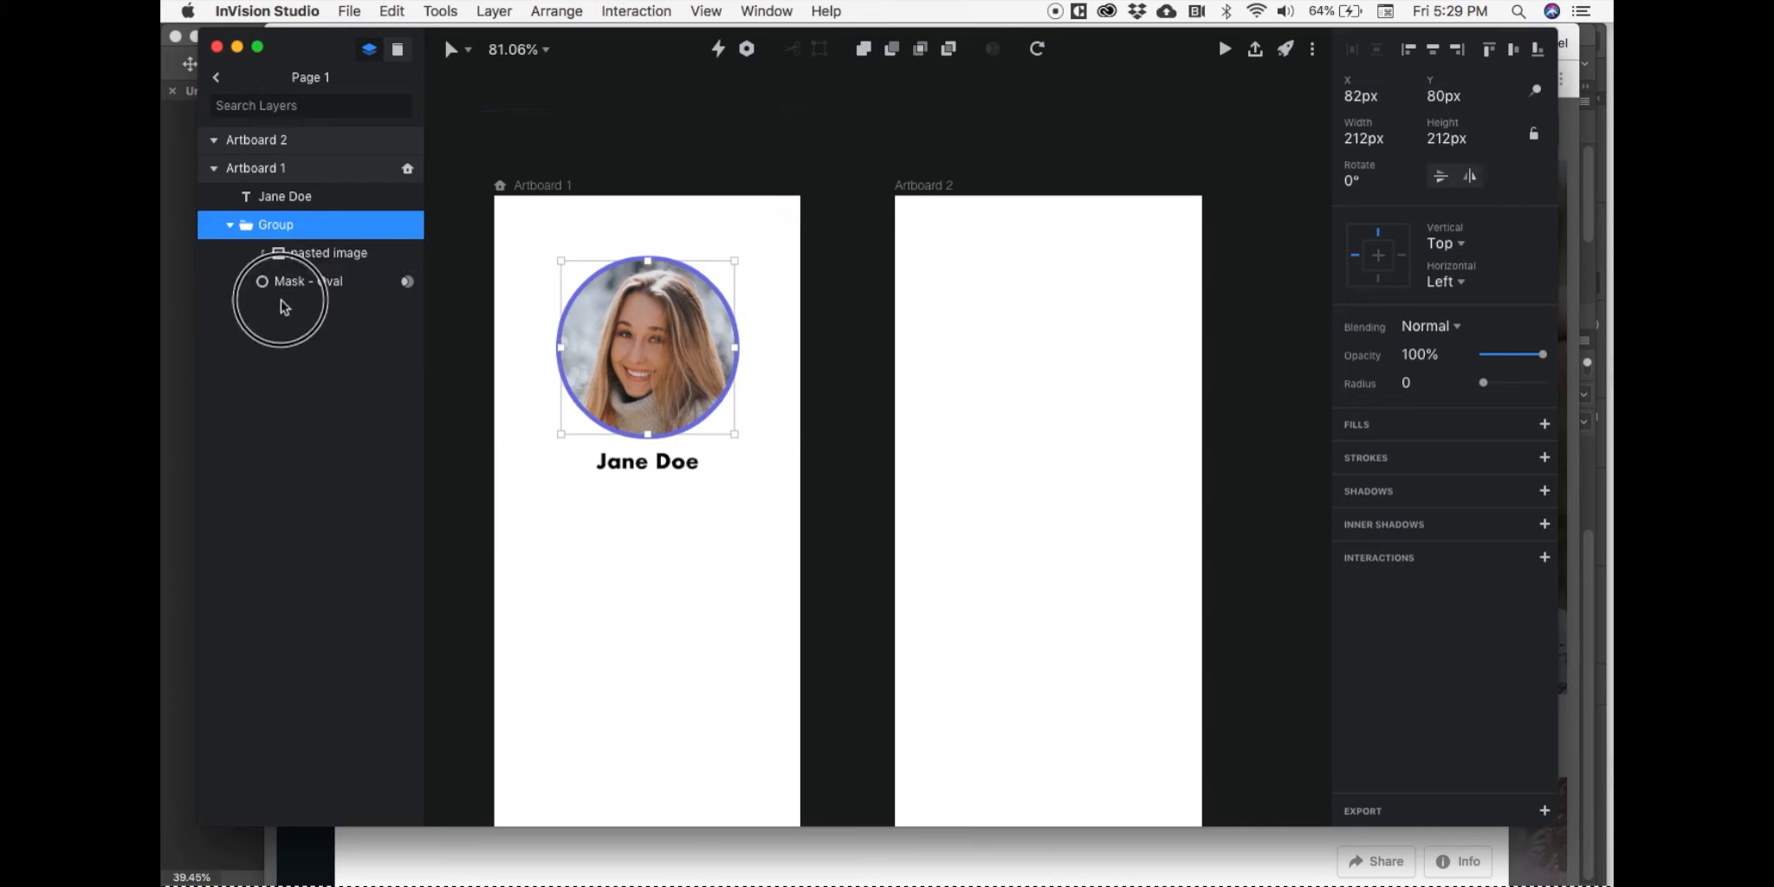
{"action": "double_click", "coordinate": [279, 232]}
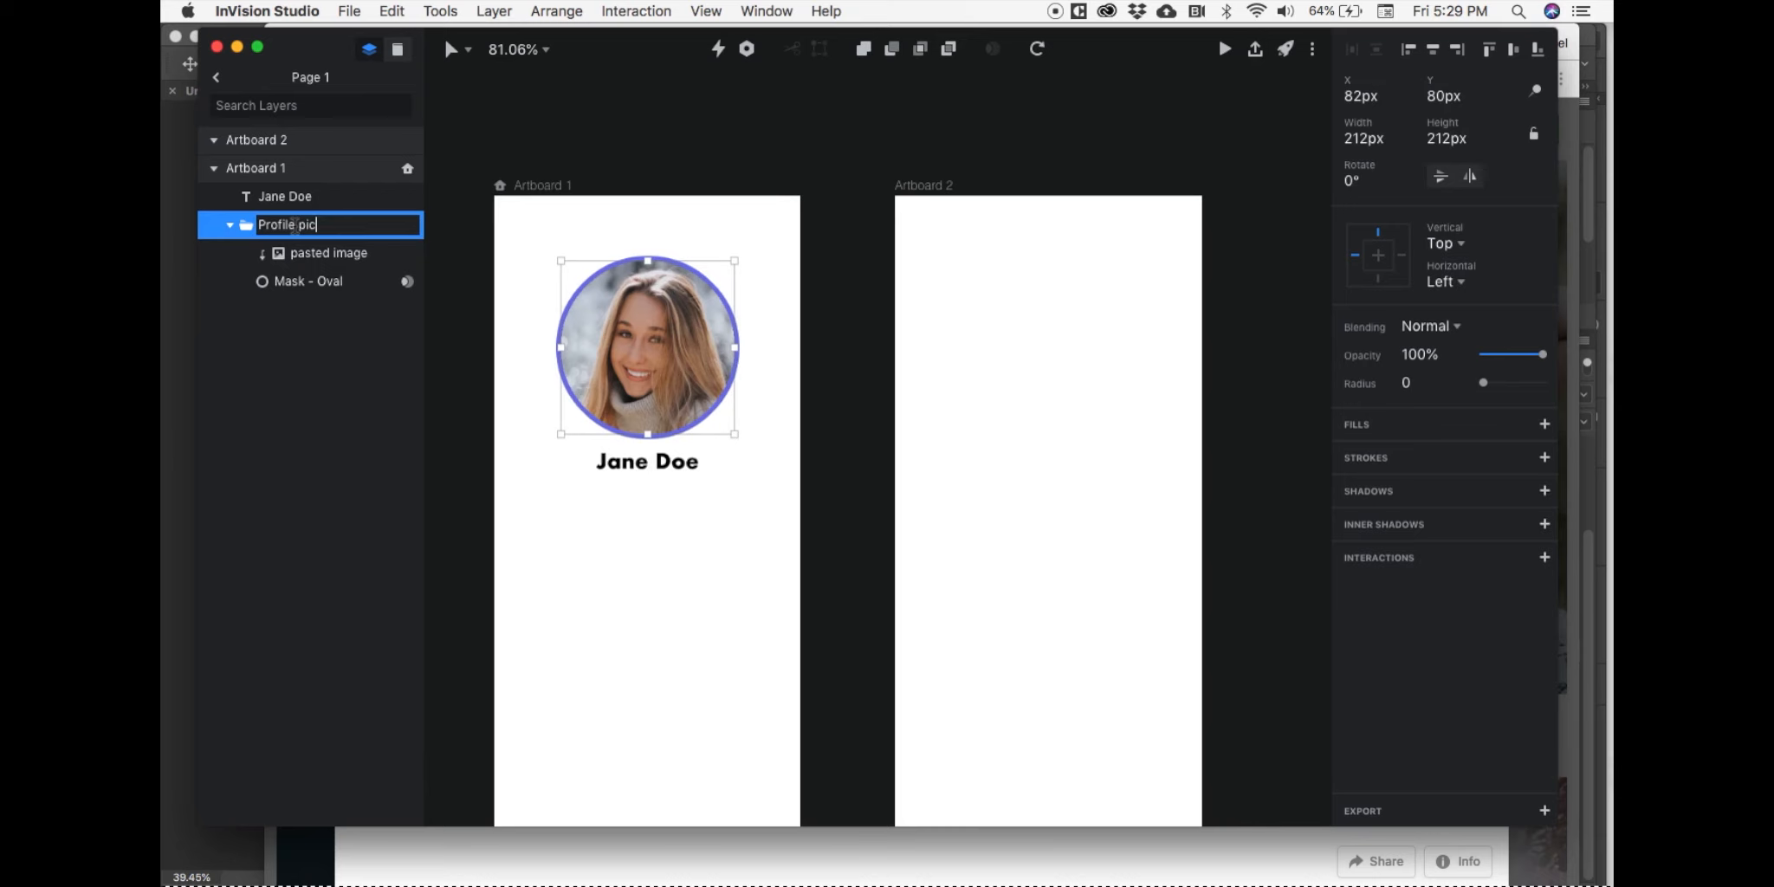
{"action": "key", "text": "Return"}
Step: Scale the Profile pic group down to about 163 x 163 px and move the name text up beneath it to Y 269 px
{"action": "left_click_drag", "start_coordinate": [560, 260], "coordinate": [612, 300]}
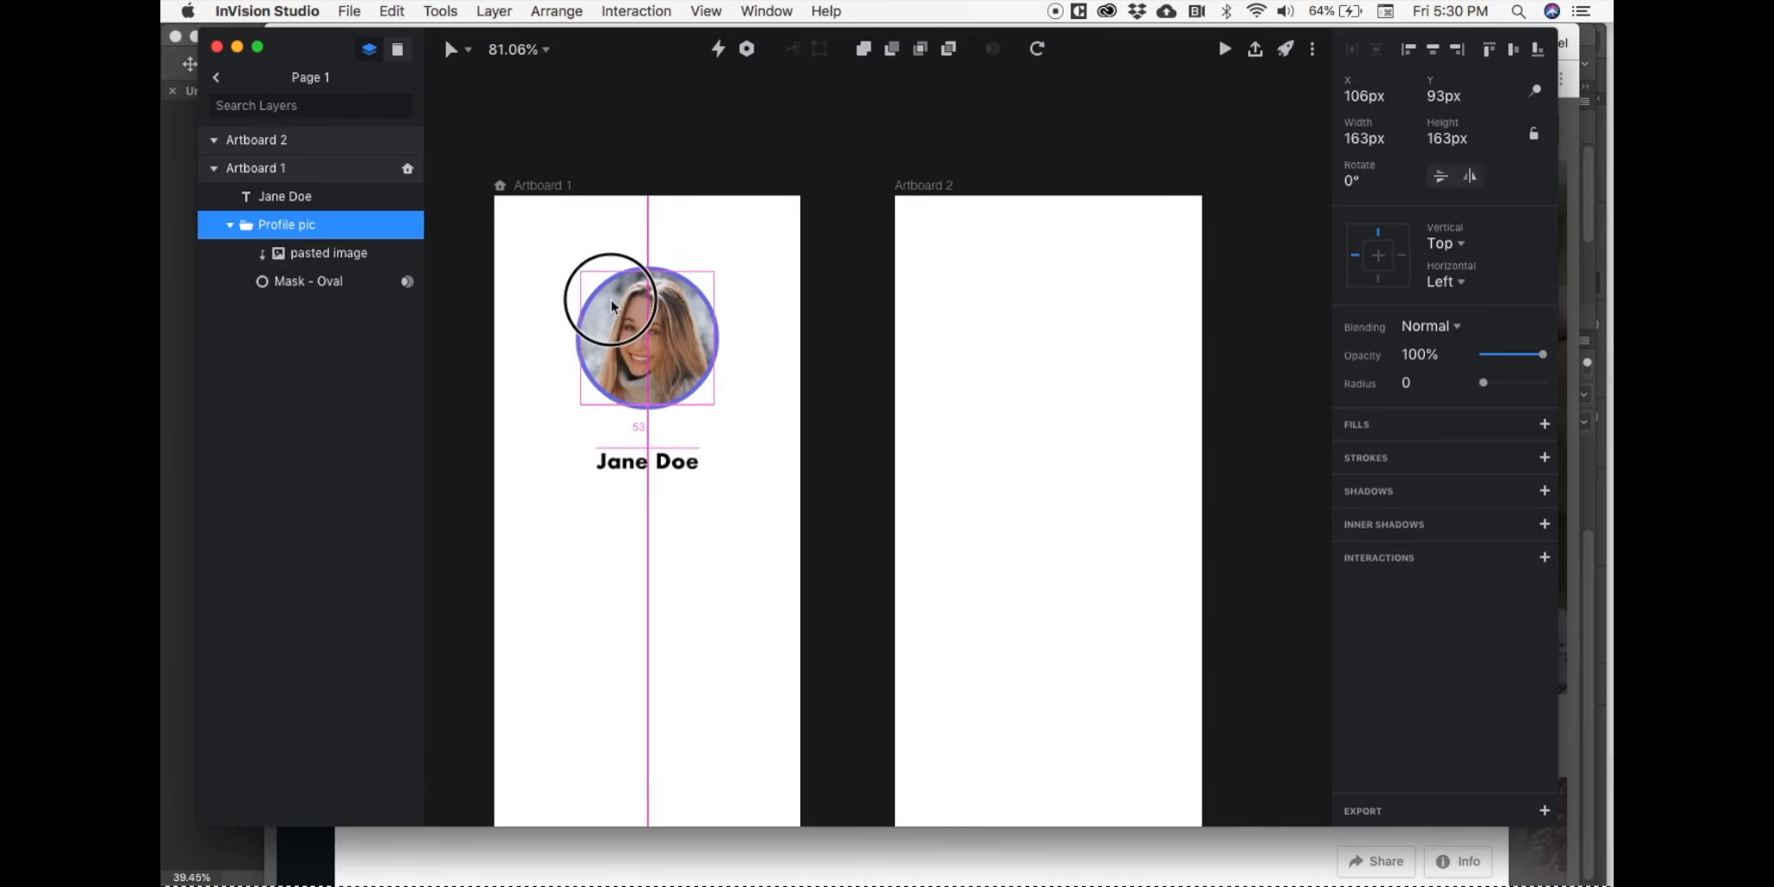
{"action": "left_click", "coordinate": [639, 468]}
{"action": "key", "text": "shift+Up"}
{"action": "key", "text": "shift+Up"}
{"action": "key", "text": "shift+Up"}
{"action": "key", "text": "shift+Up"}
{"action": "key", "text": "shift+Up"}
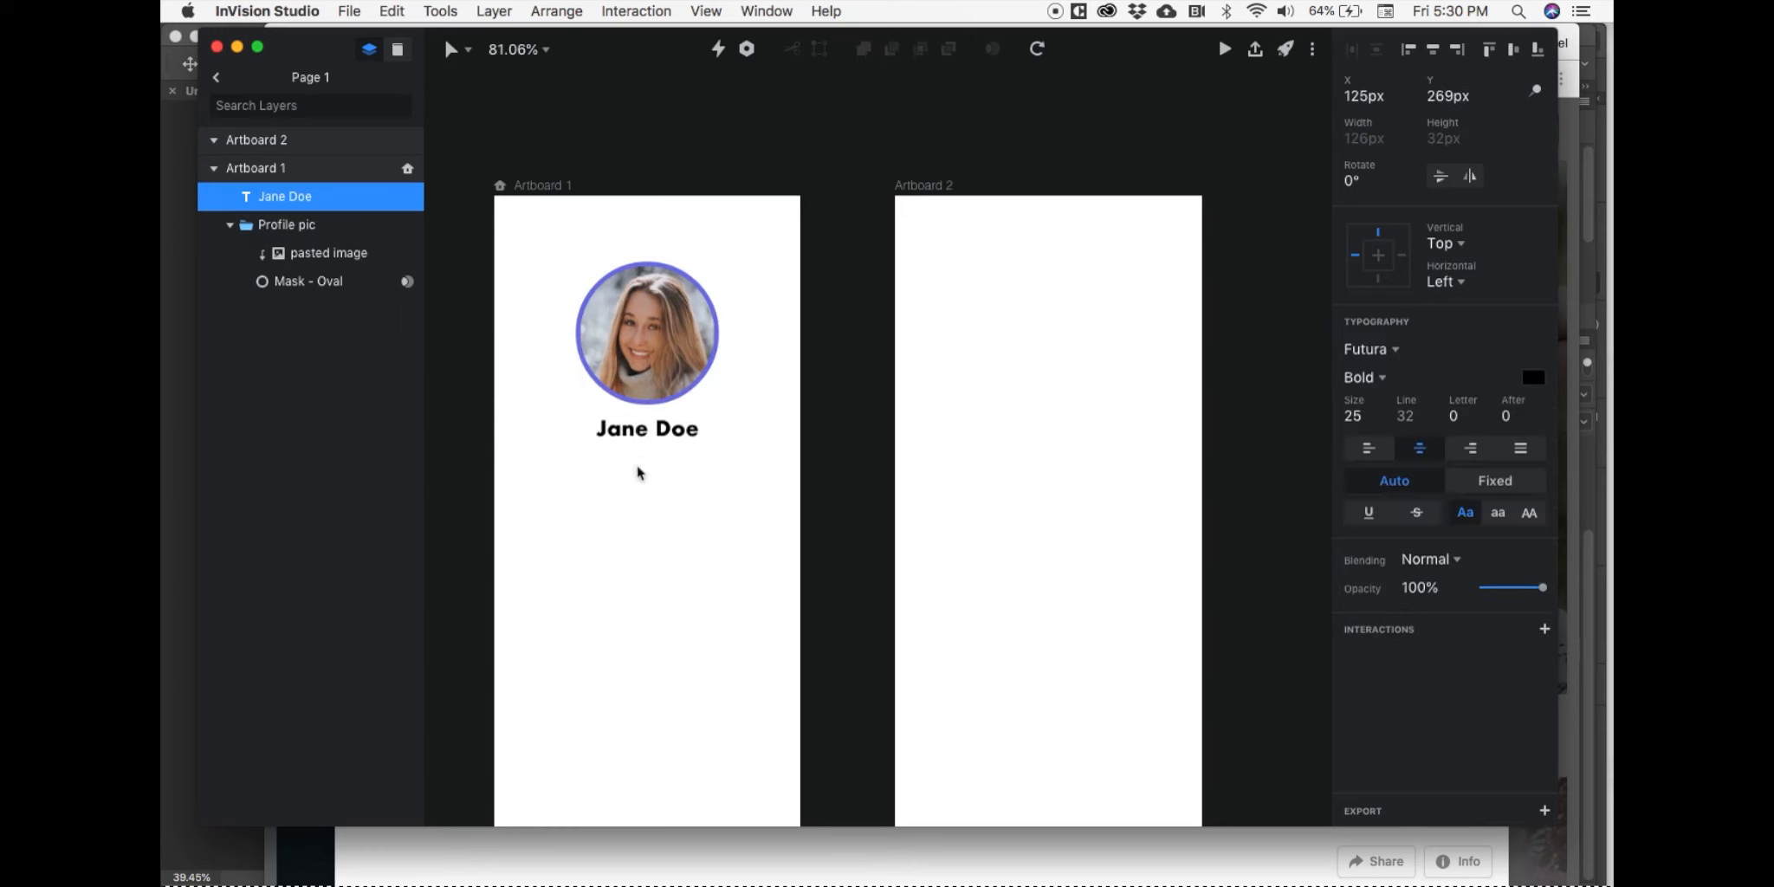
Step: Move the Profile pic group and the name text together so they sit about 10 px higher on Artboard 1
{"action": "left_click", "coordinate": [682, 384], "text": "shift"}
{"action": "key", "text": "shift+Down"}
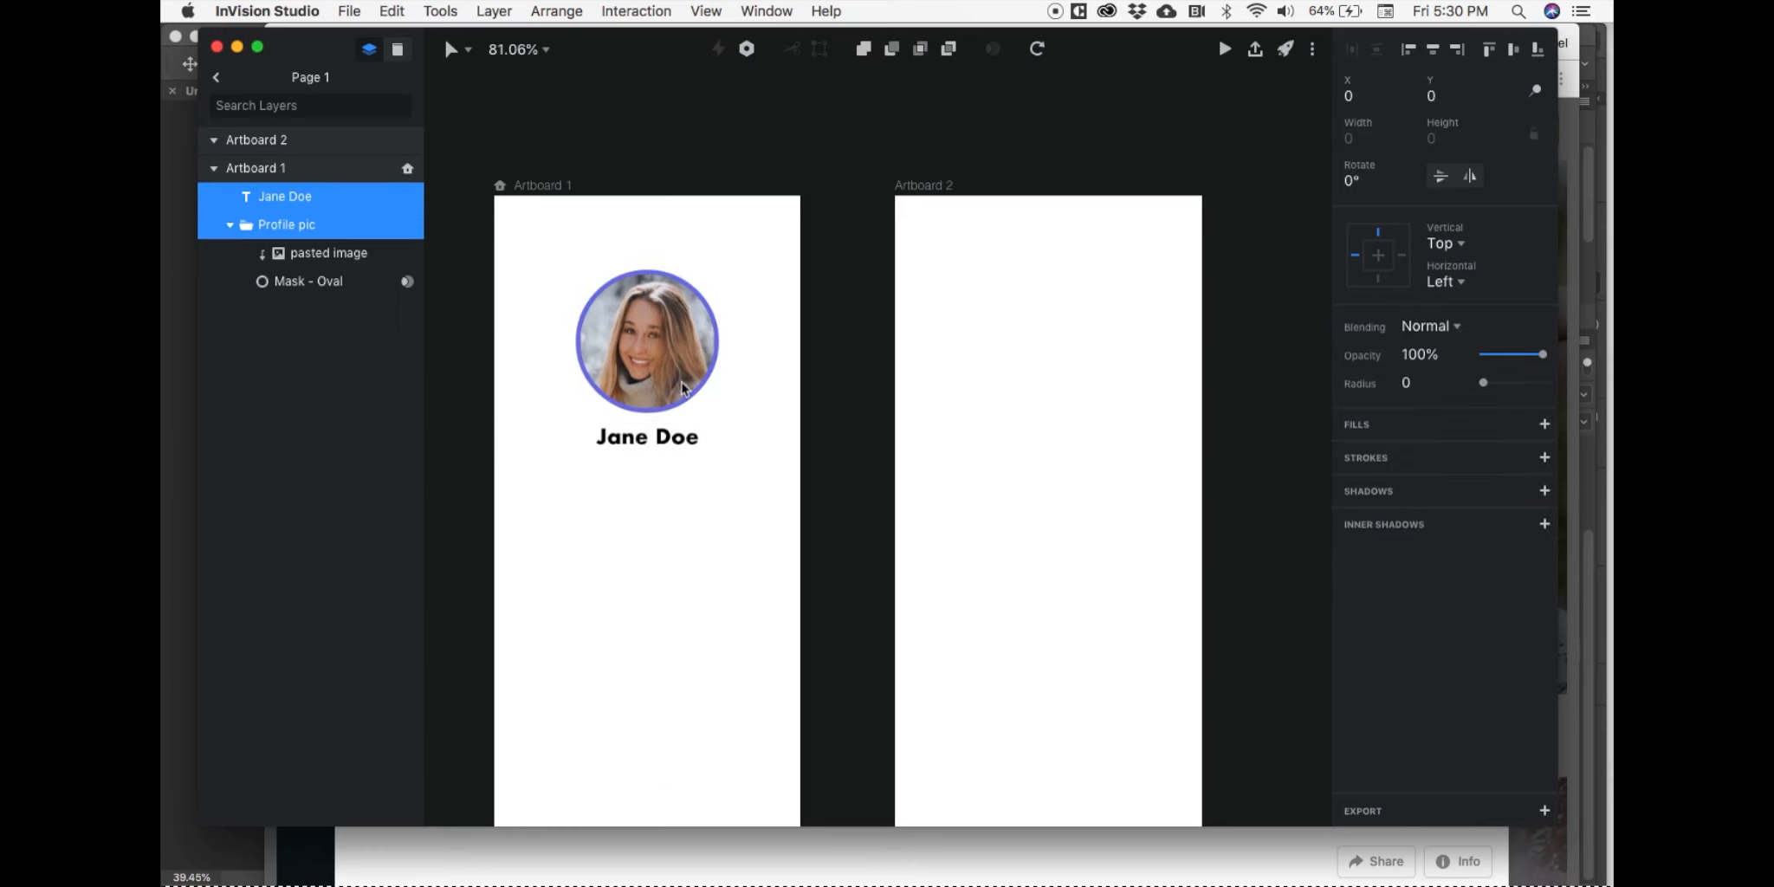
{"action": "left_click", "coordinate": [709, 438]}
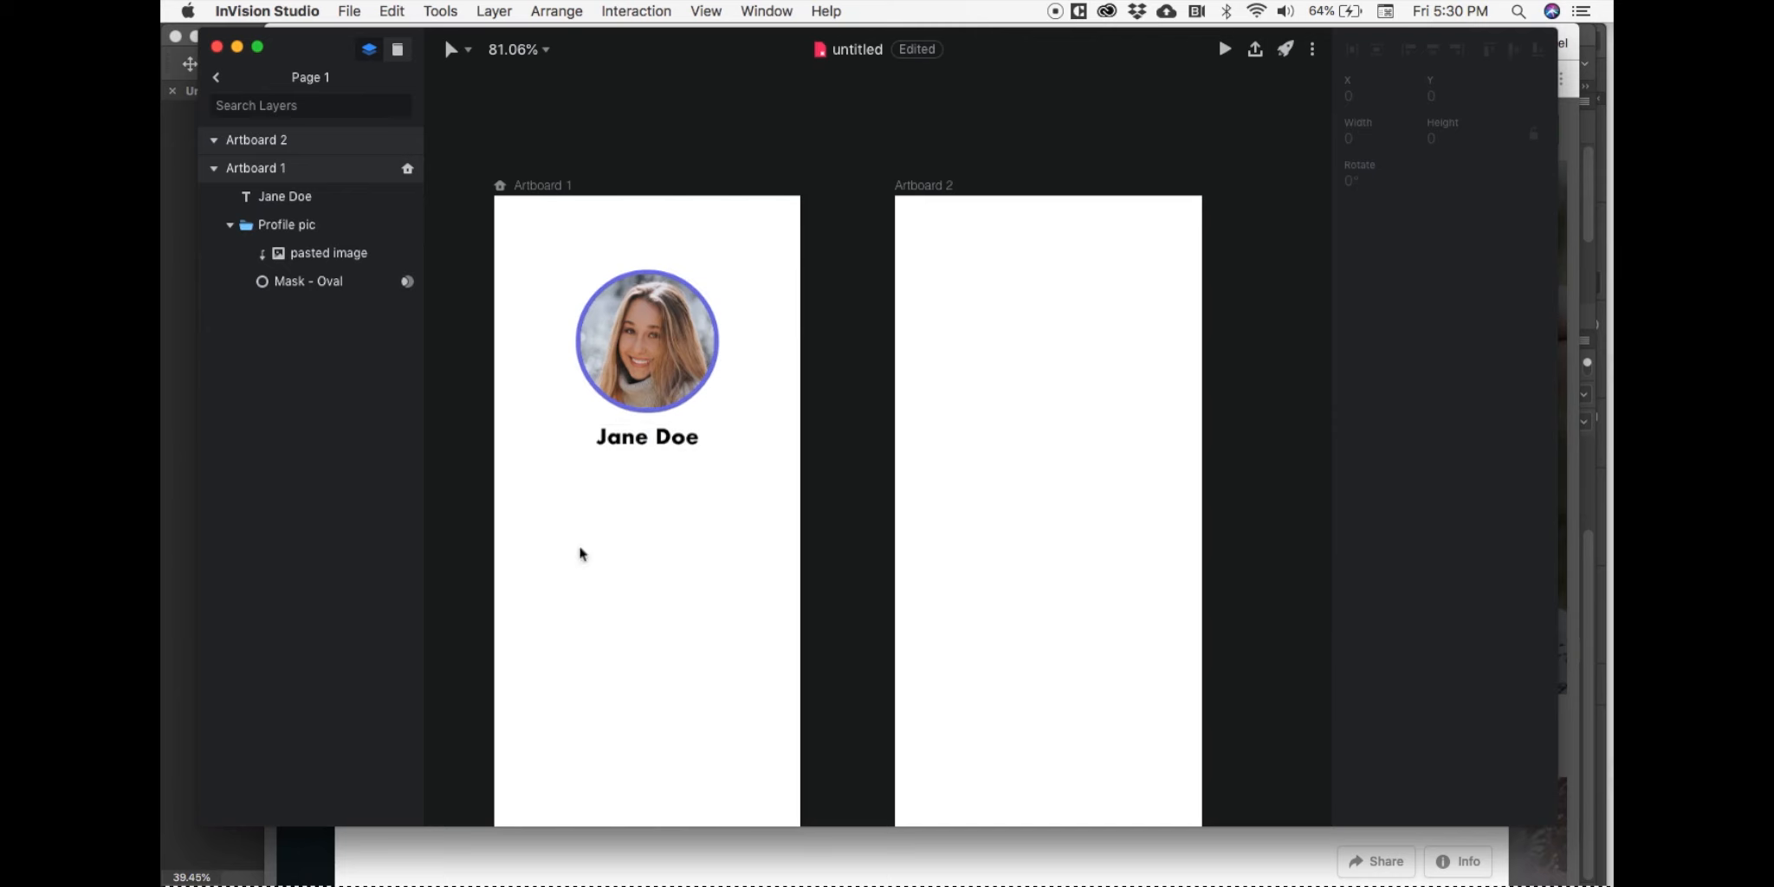
{"action": "left_click", "coordinate": [631, 364]}
{"action": "left_click", "coordinate": [629, 441], "text": "shift"}
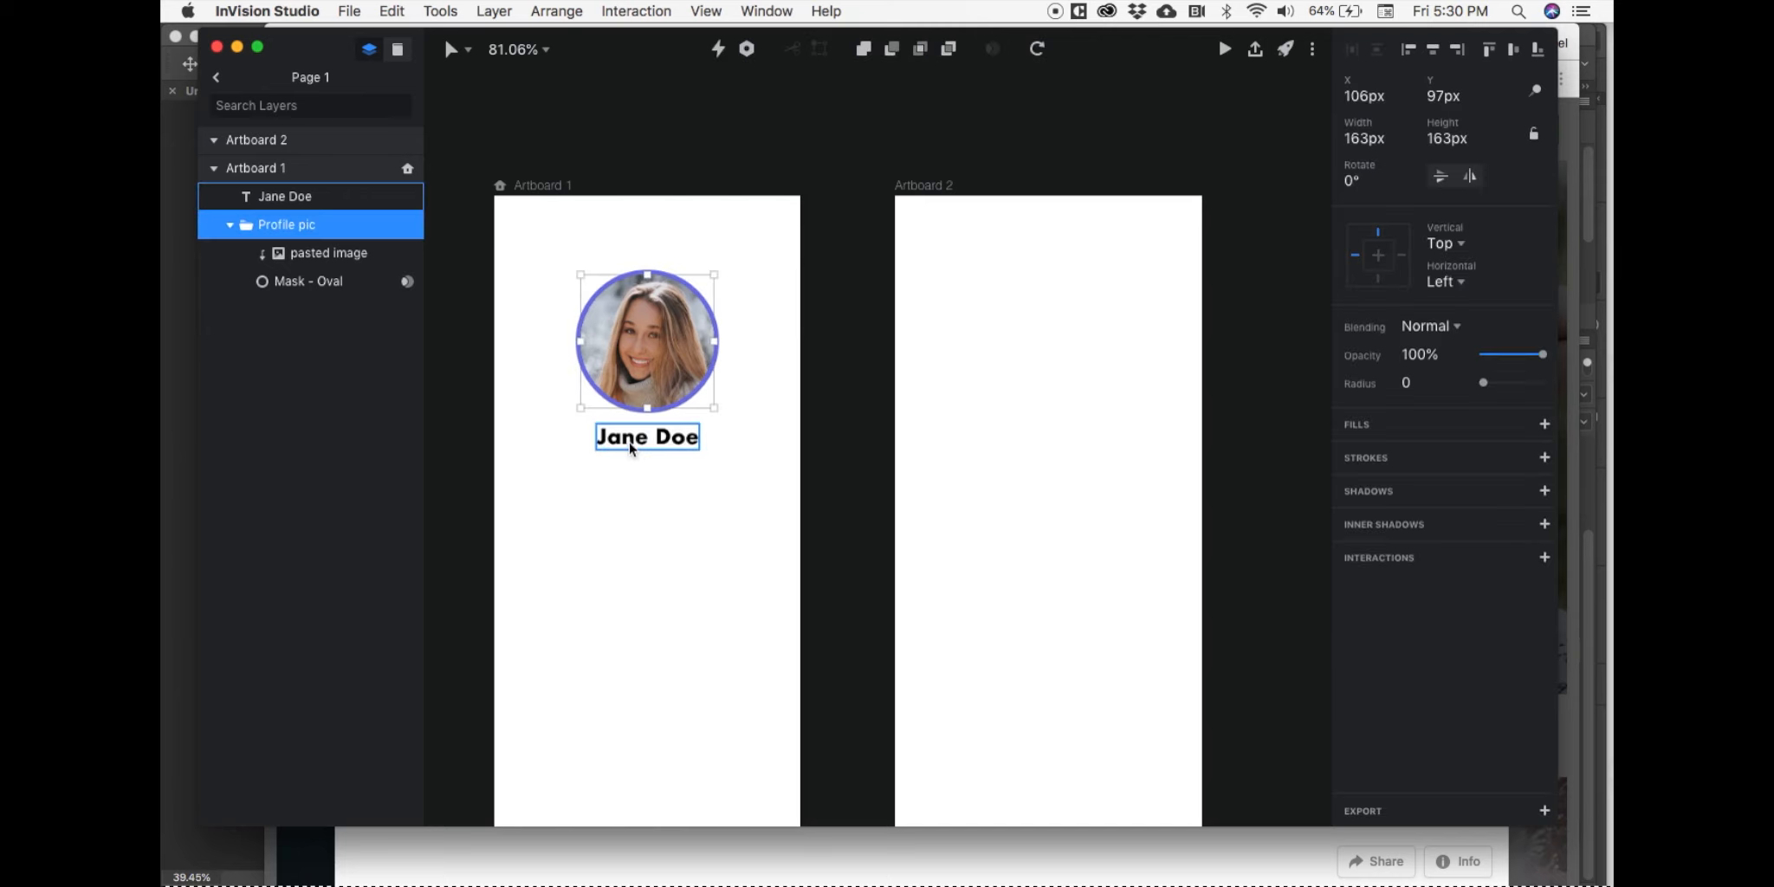
{"action": "key", "text": "shift+Up"}
{"action": "key", "text": "shift+Up"}
{"action": "key", "text": "Escape"}
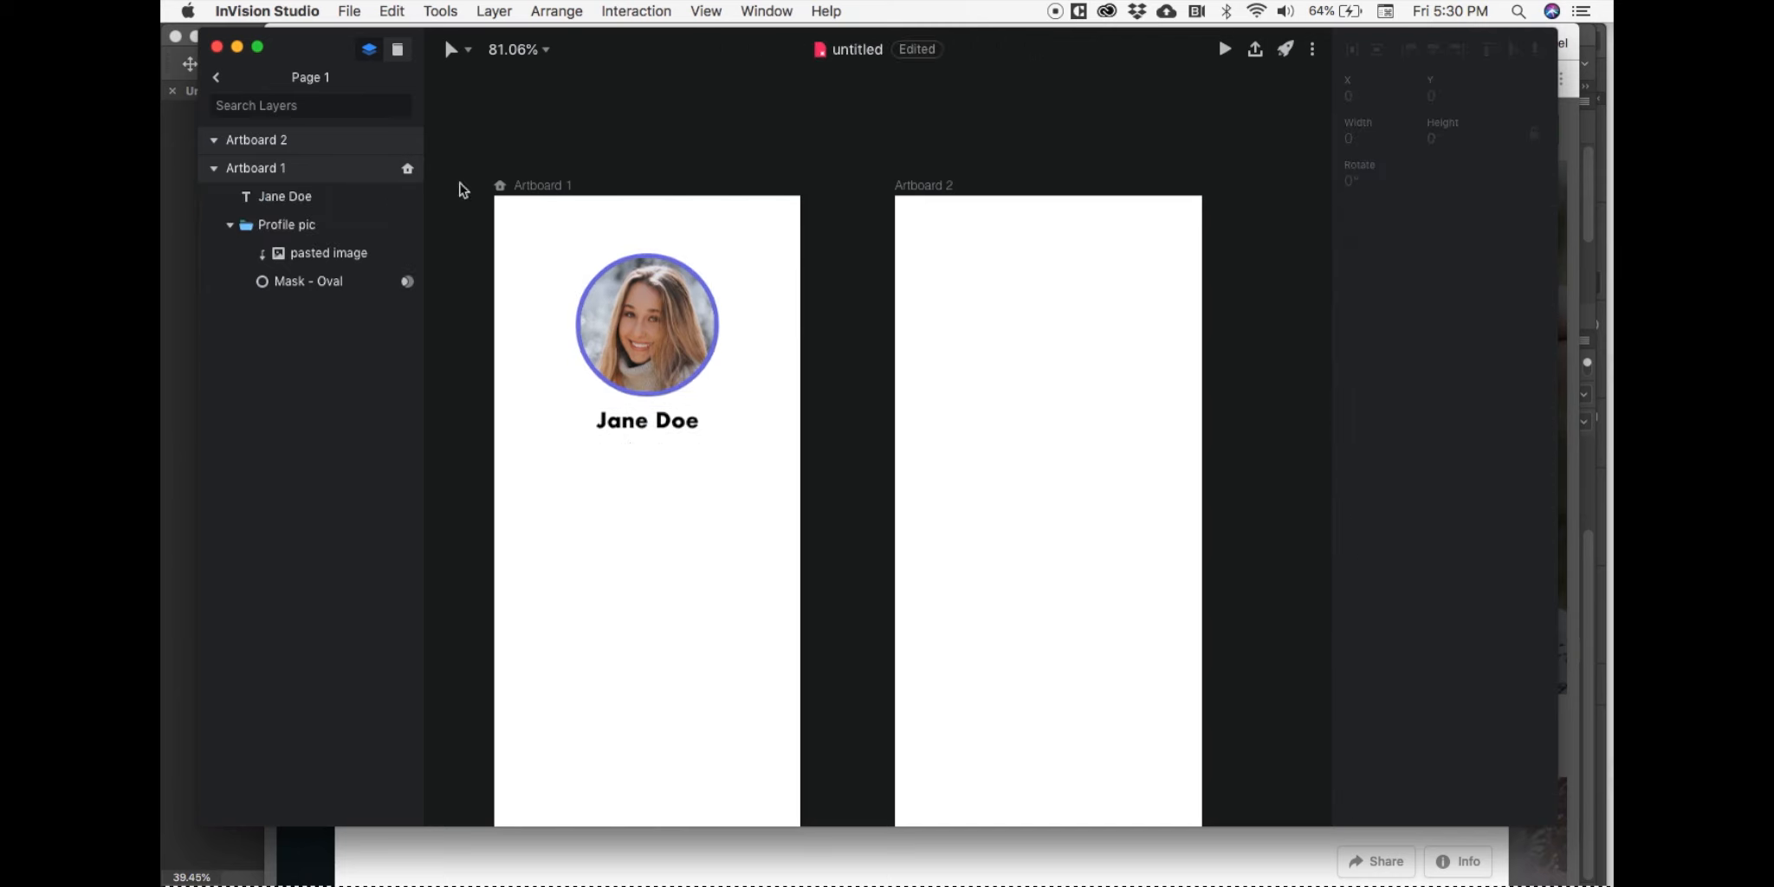
Step: Draw a thin rectangle as an underline directly beneath the name, about 126 px wide and 5 px high
{"action": "left_click", "coordinate": [433, 10]}
{"action": "left_click", "coordinate": [536, 54]}
{"action": "left_click_drag", "start_coordinate": [600, 443], "coordinate": [701, 439]}
{"action": "scroll", "coordinate": [681, 444], "scroll_direction": "up", "scroll_amount": 3}
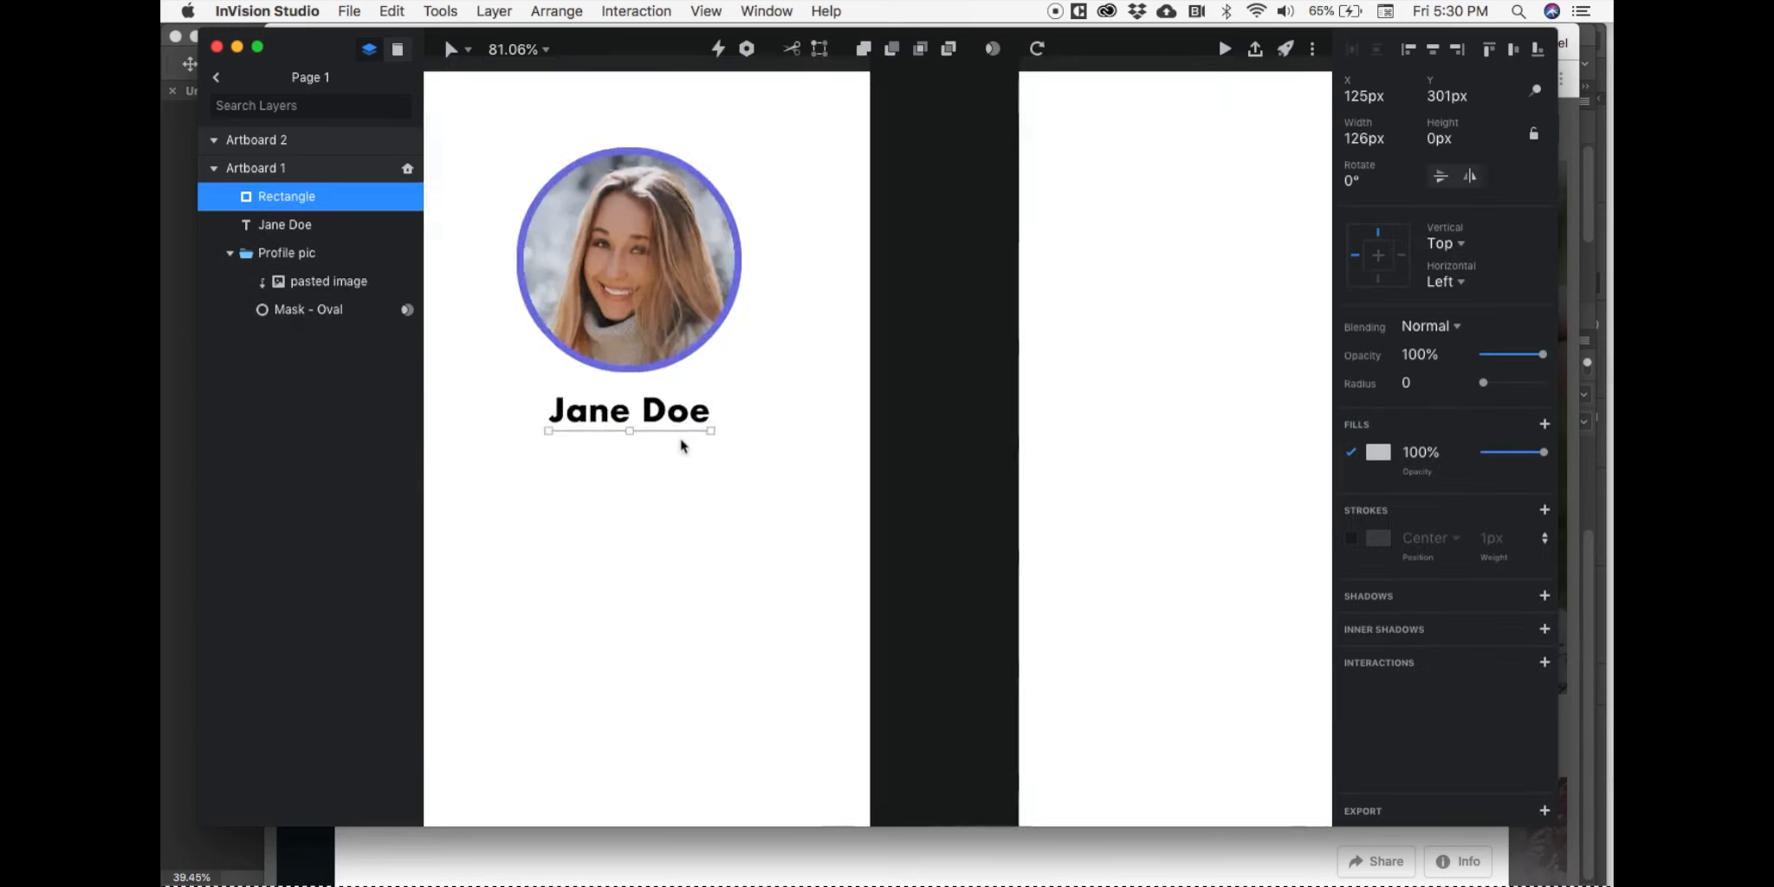
{"action": "scroll", "coordinate": [680, 446], "scroll_direction": "up", "scroll_amount": 5}
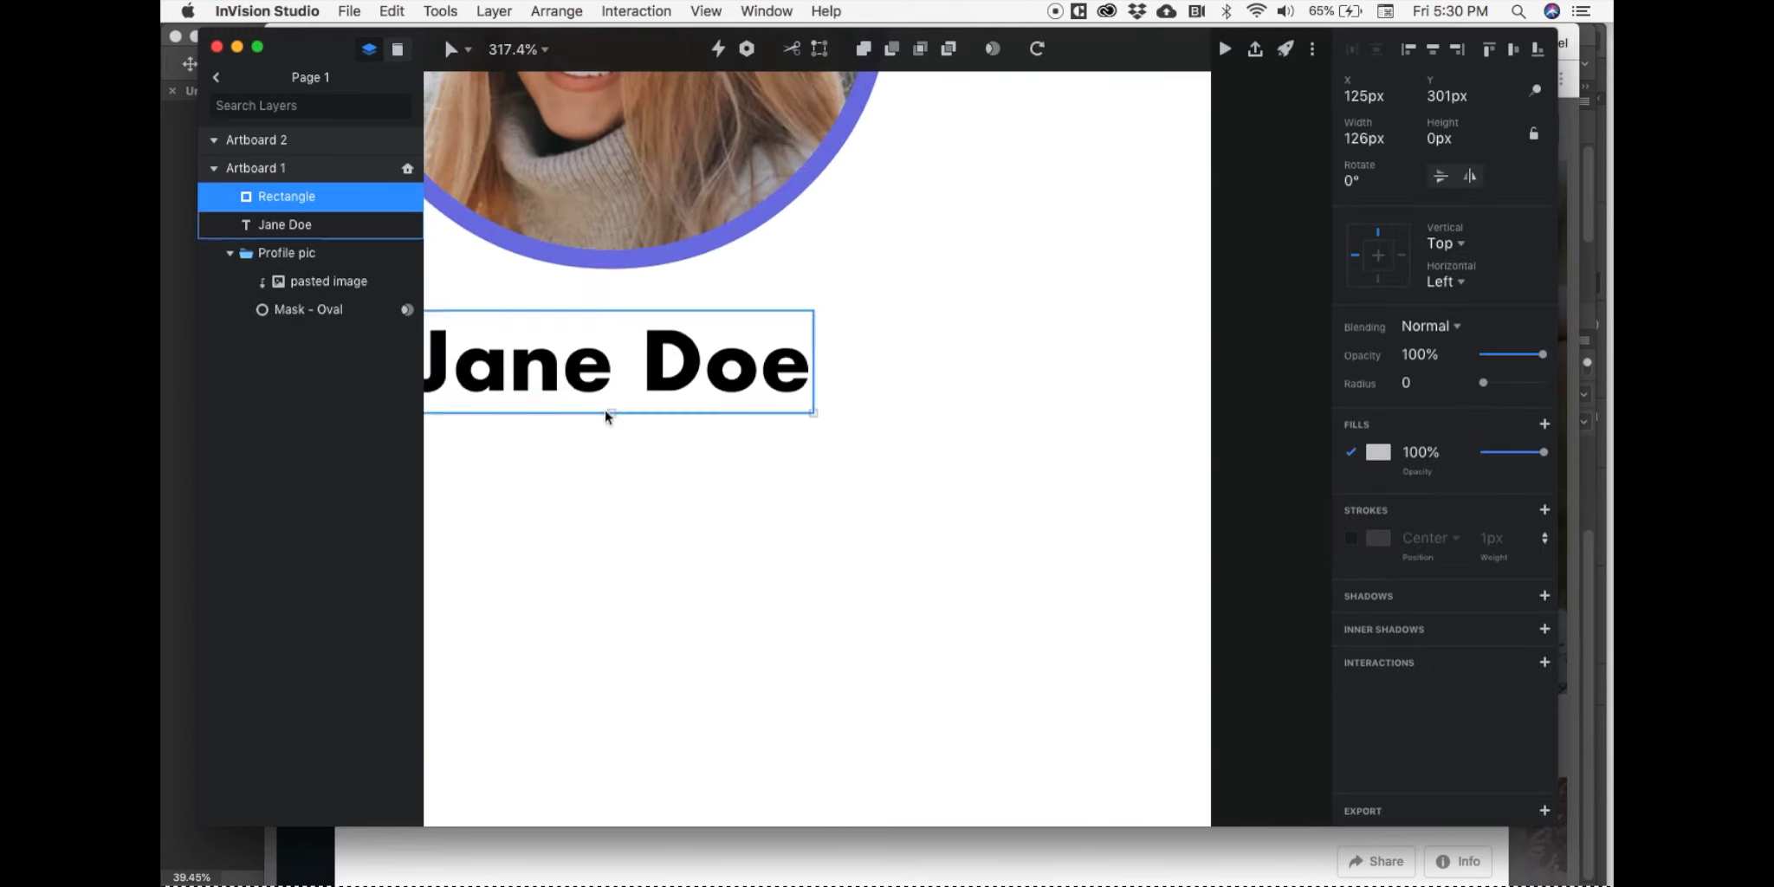
{"action": "left_click_drag", "start_coordinate": [611, 413], "coordinate": [610, 430]}
{"action": "scroll", "coordinate": [610, 430], "scroll_direction": "down", "scroll_amount": 5}
{"action": "scroll", "coordinate": [610, 430], "scroll_direction": "up", "scroll_amount": 3}
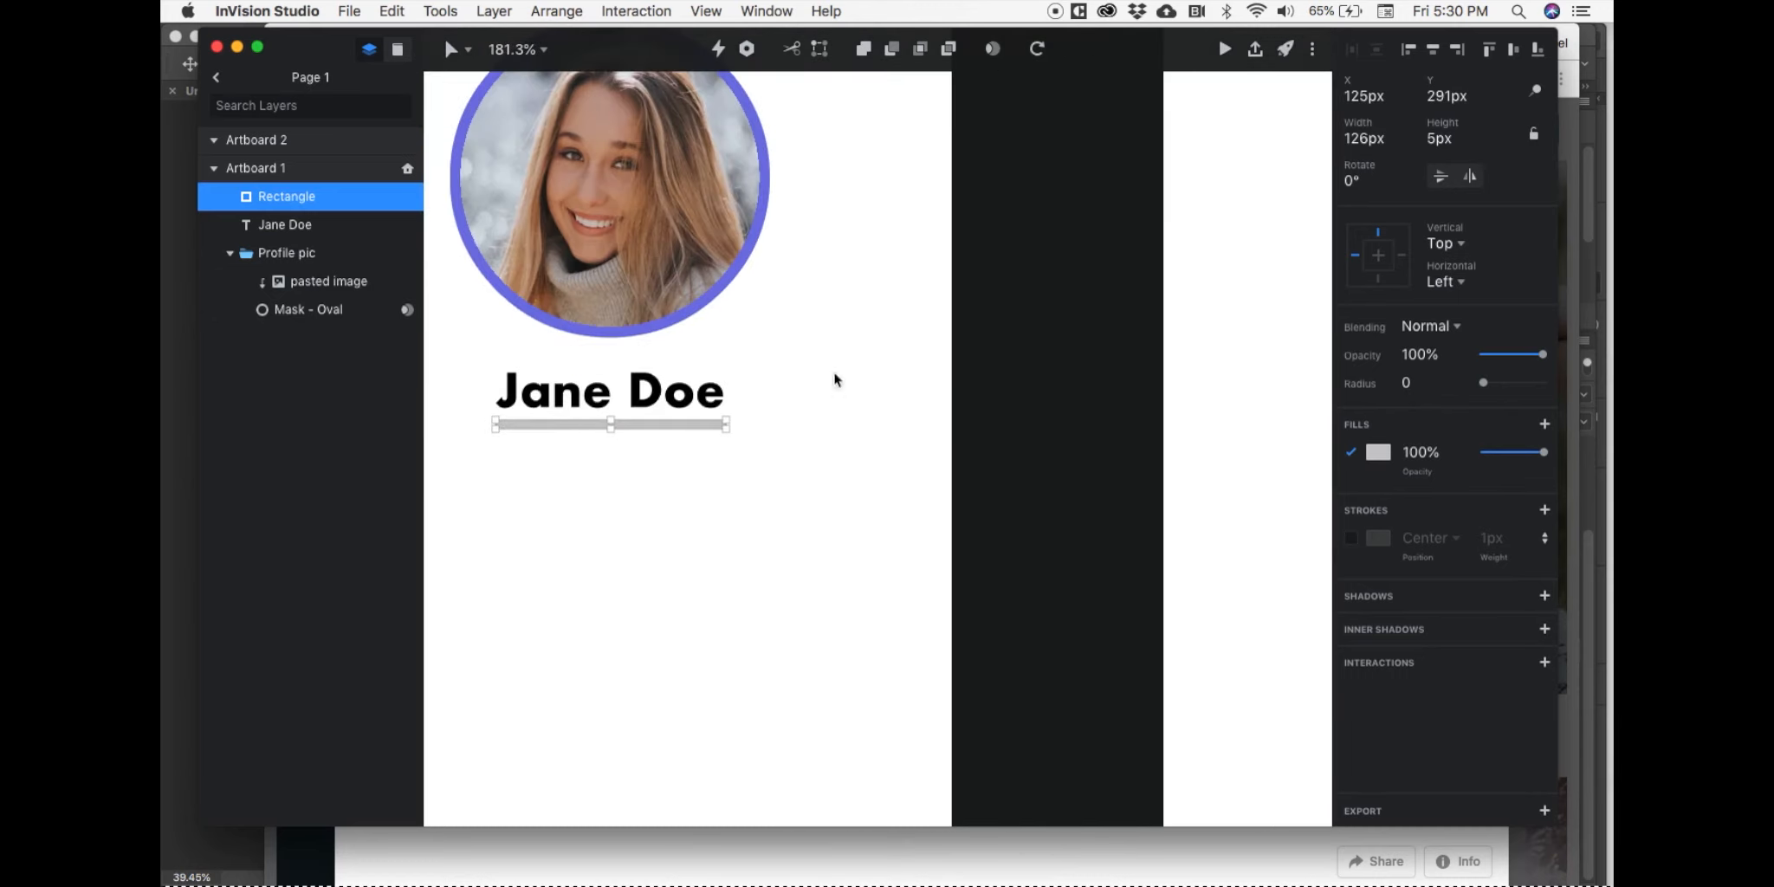
Step: Fill the underline rectangle with the blue-violet 7577dd sampled from the photo circle's stroke
{"action": "left_click", "coordinate": [1379, 453]}
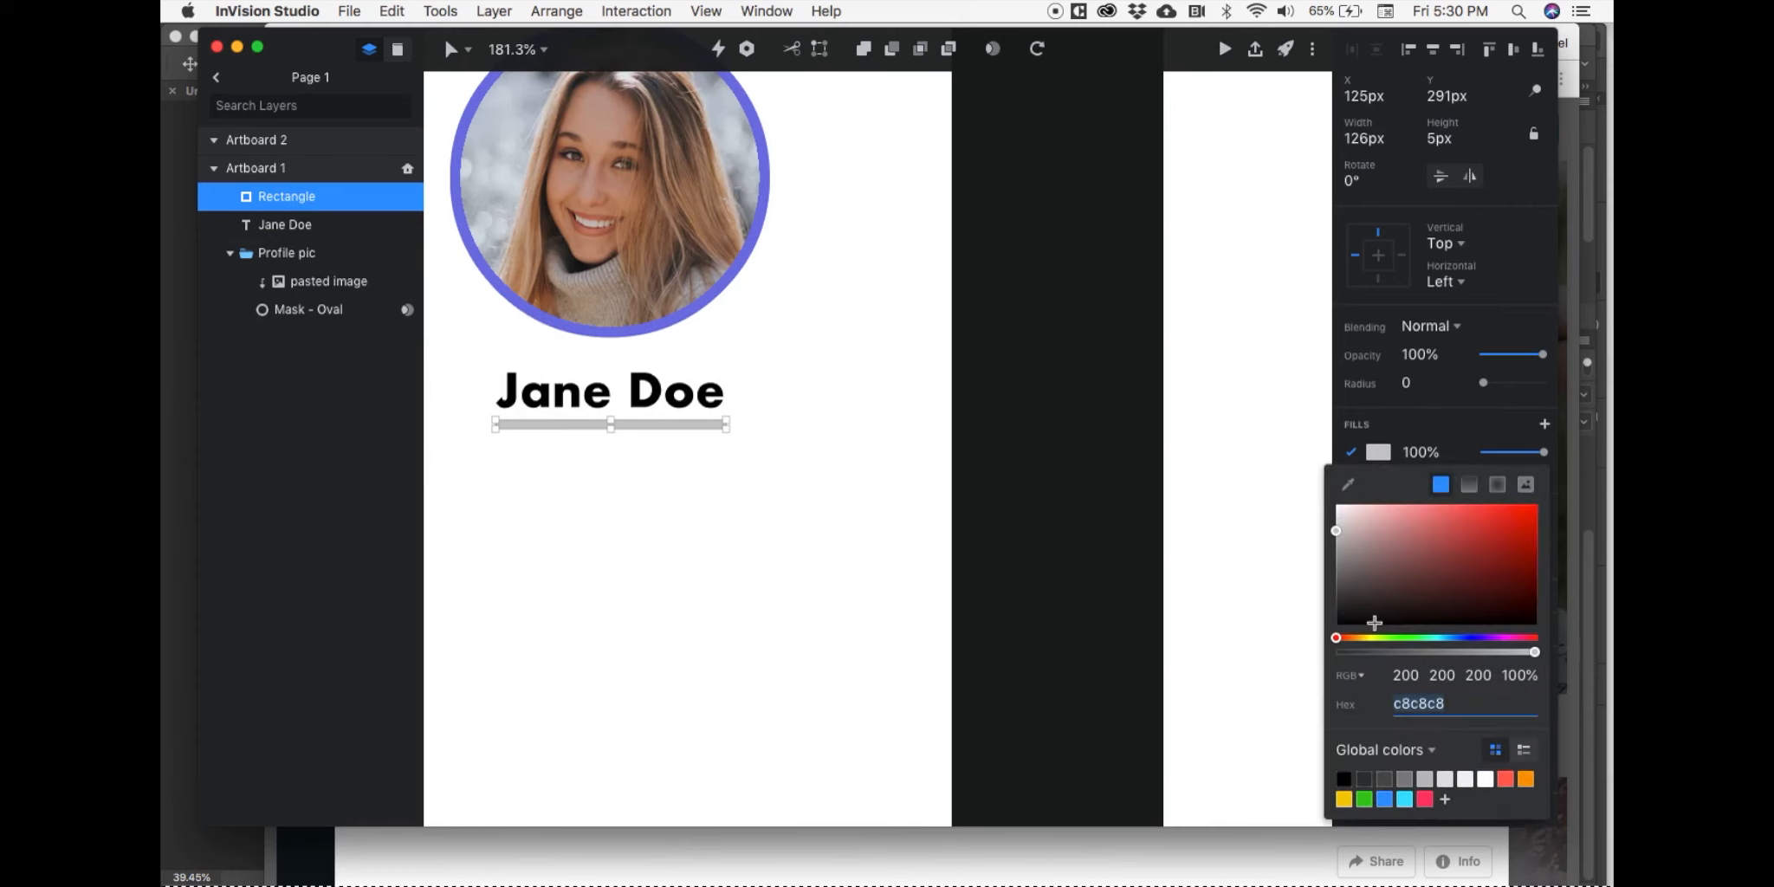
{"action": "left_click", "coordinate": [1348, 484]}
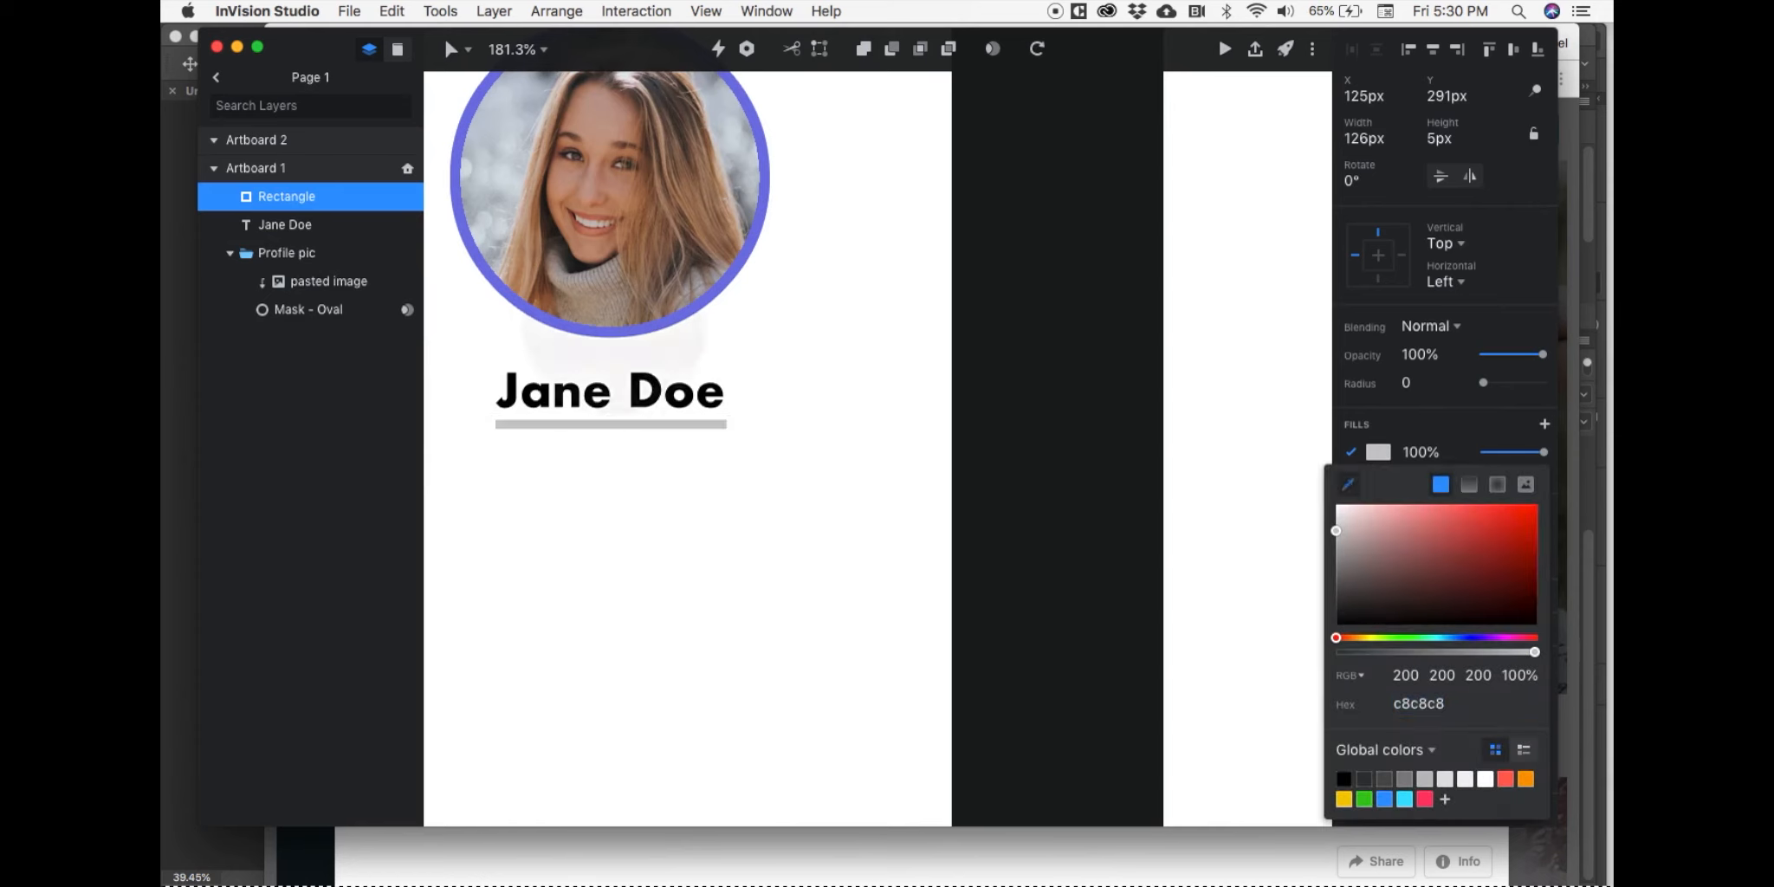
{"action": "left_click", "coordinate": [572, 330]}
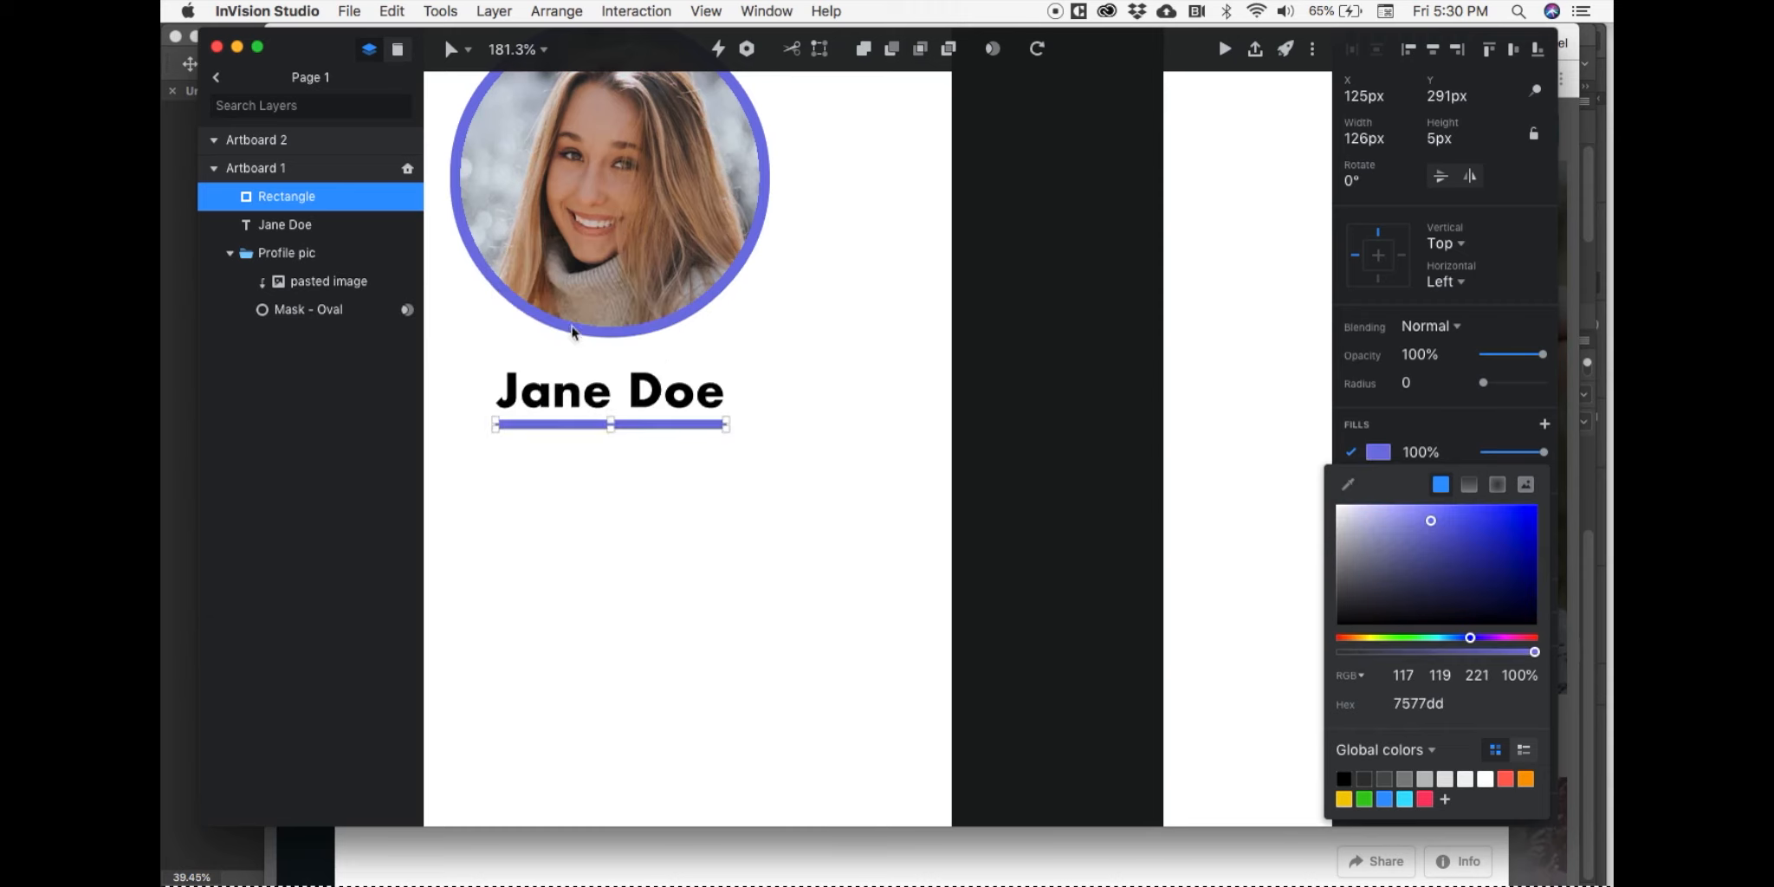
{"action": "left_click", "coordinate": [798, 407]}
Step: Nudge the underline rectangle down to Y 296 px to leave a gap below the name
{"action": "key", "text": "shift+Down"}
{"action": "key", "text": "Up"}
{"action": "key", "text": "Up"}
{"action": "key", "text": "Up"}
{"action": "key", "text": "Up"}
{"action": "key", "text": "Up"}
Step: Reduce the underline rectangle's height to 4 px and deselect it
{"action": "scroll", "coordinate": [574, 494], "scroll_direction": "up", "scroll_amount": 5}
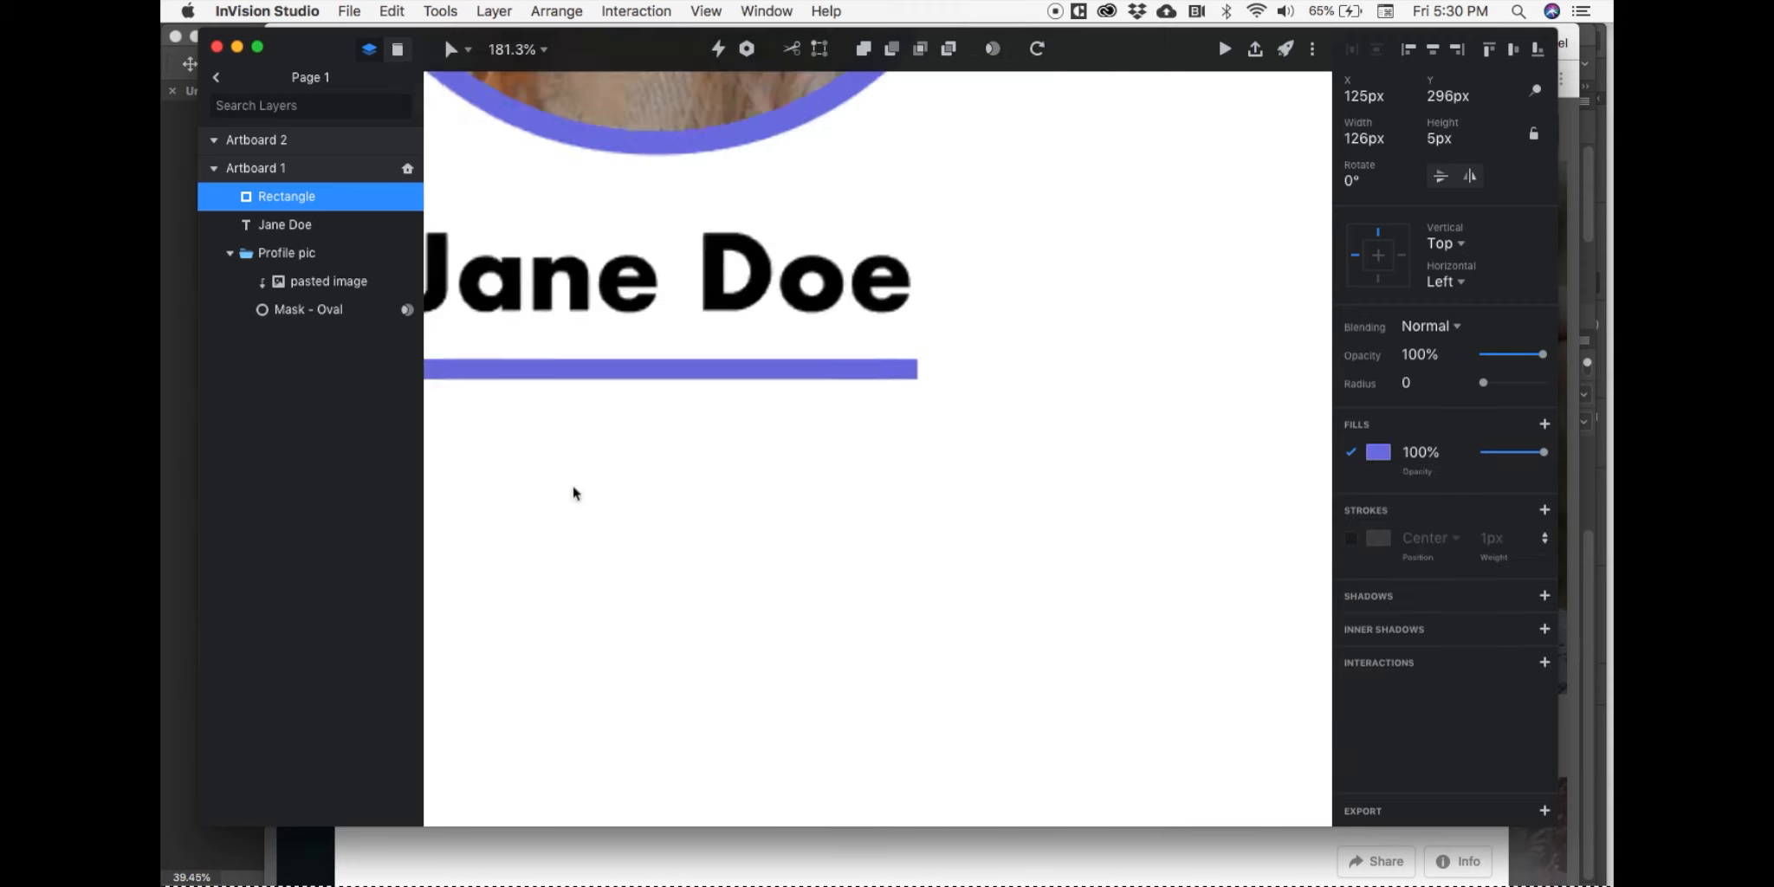
{"action": "left_click", "coordinate": [659, 354]}
{"action": "left_click", "coordinate": [656, 379]}
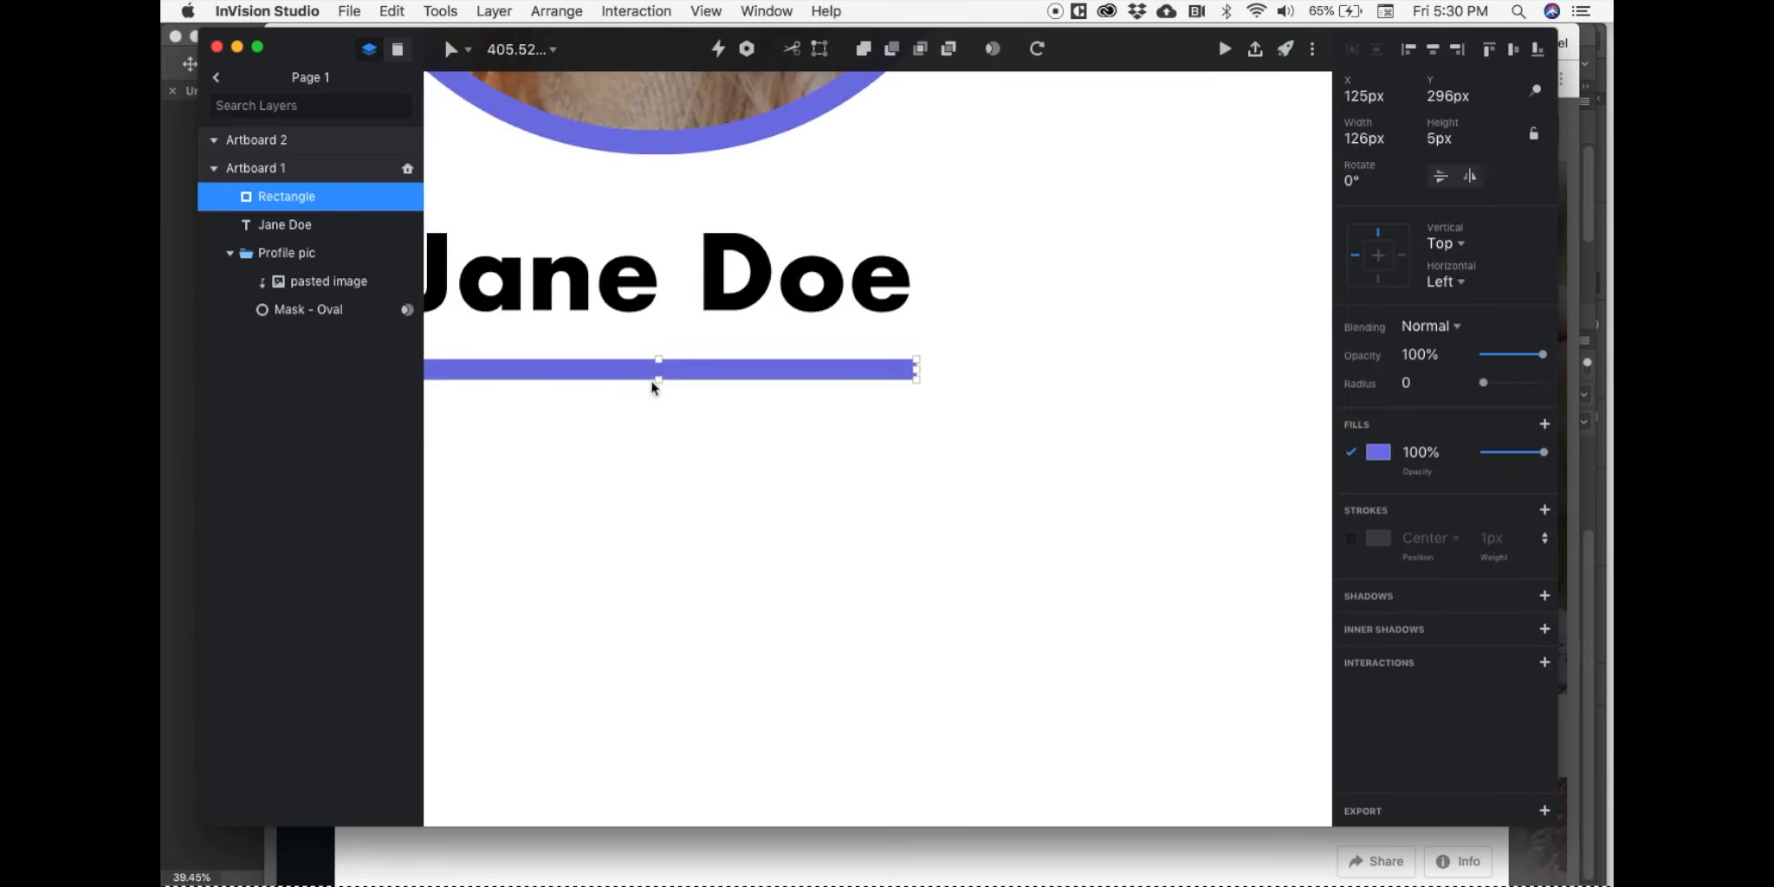
{"action": "left_click_drag", "start_coordinate": [658, 378], "coordinate": [663, 382]}
{"action": "scroll", "coordinate": [661, 379], "scroll_direction": "down", "scroll_amount": 10}
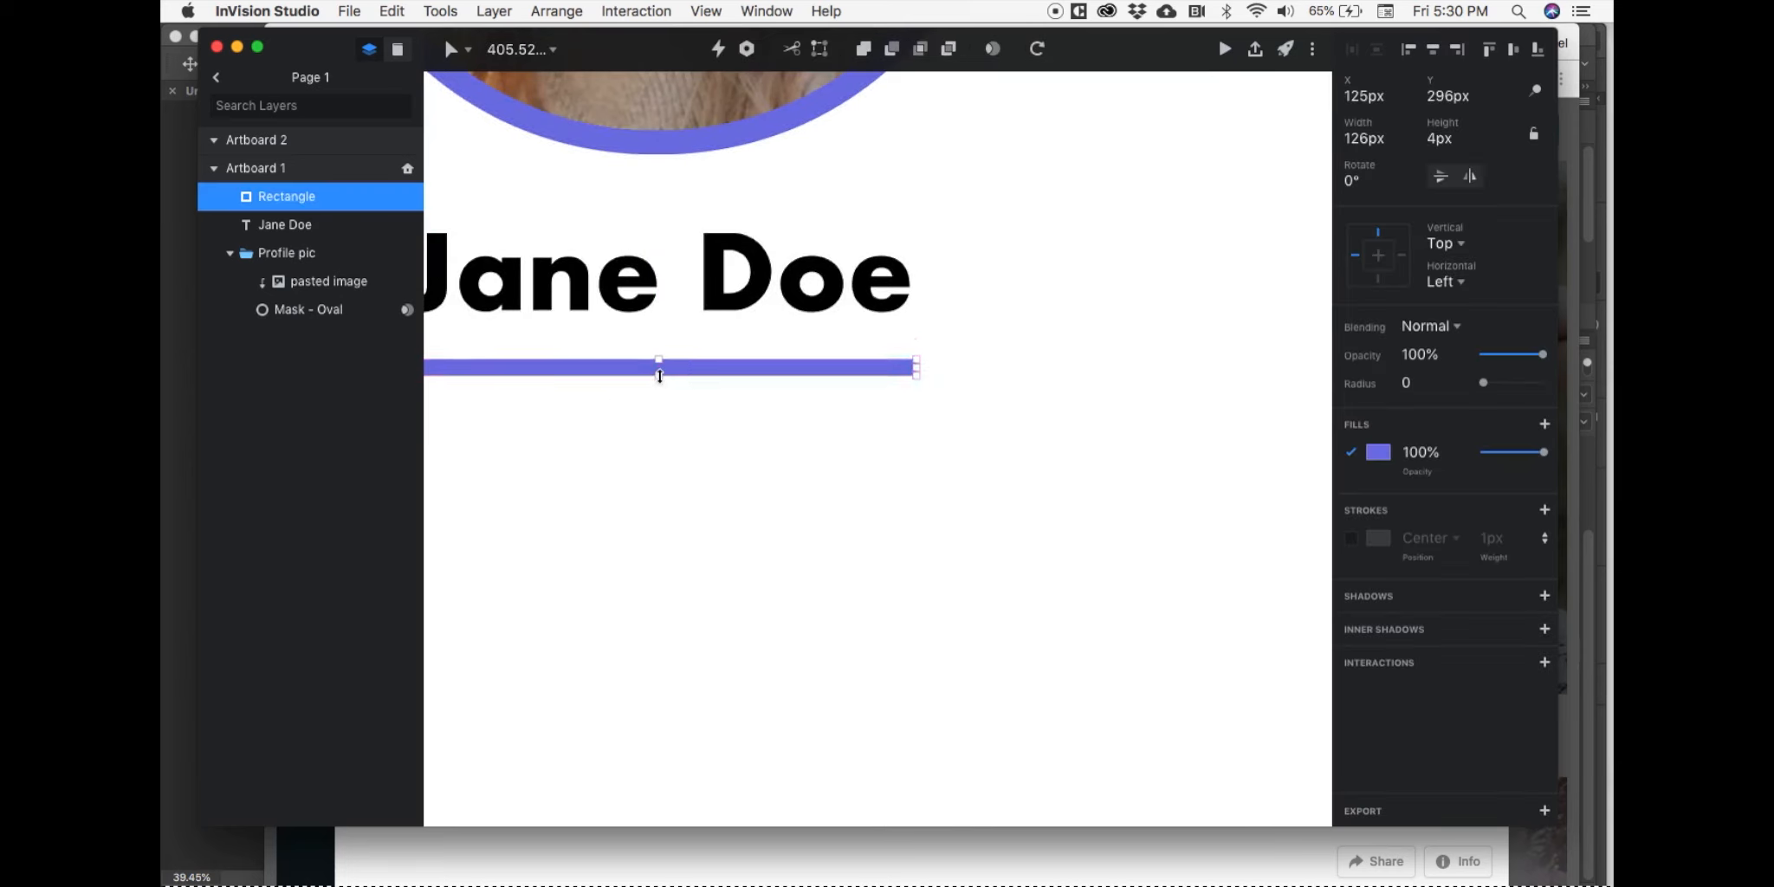
{"action": "scroll", "coordinate": [660, 375], "scroll_direction": "up", "scroll_amount": 5}
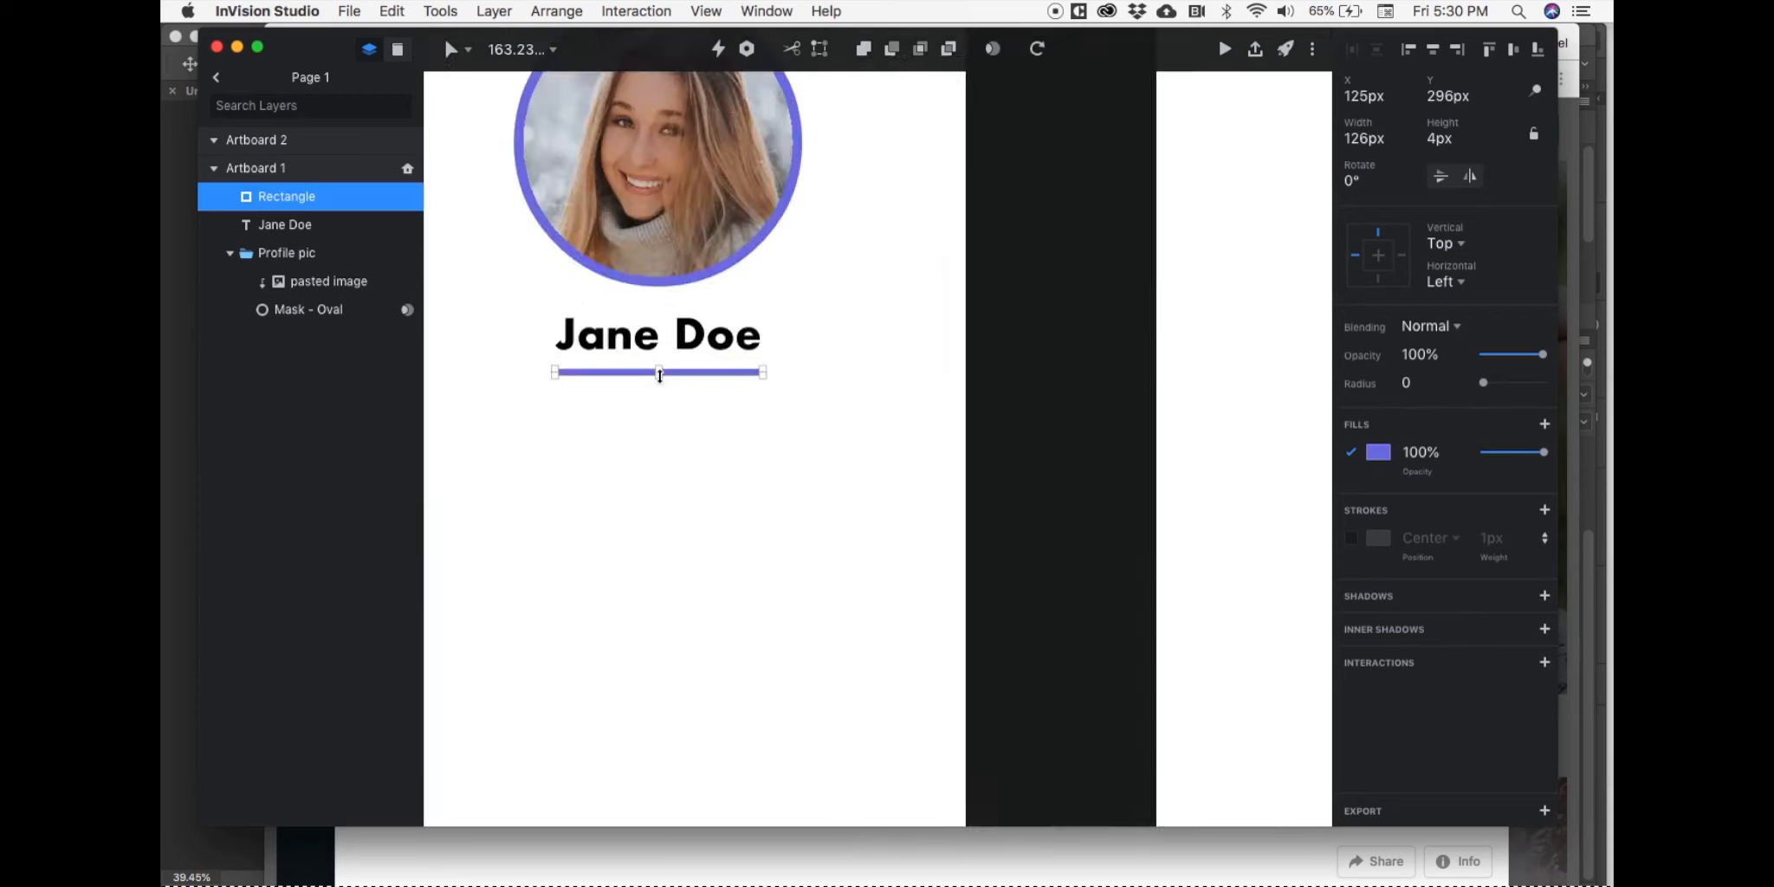
{"action": "scroll", "coordinate": [660, 375], "scroll_direction": "down", "scroll_amount": 3}
{"action": "left_click", "coordinate": [502, 495]}
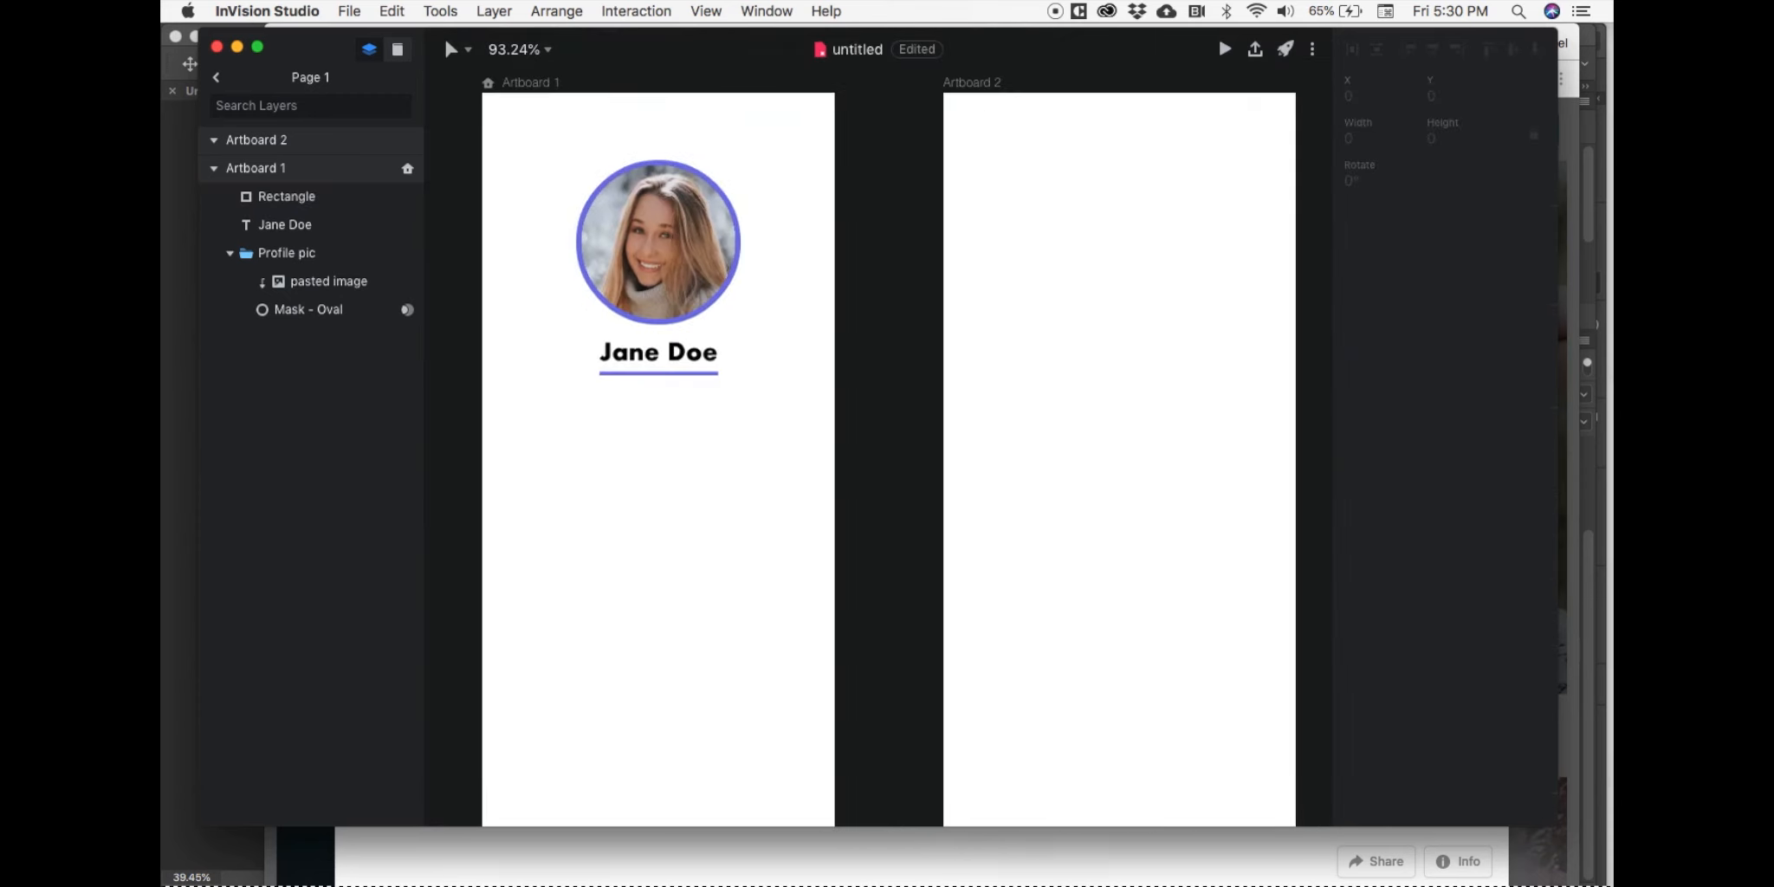
Step: Switch to Chrome to load google.com in a new tab, and return to the Unsplash photo page
{"action": "mouse_move", "coordinate": [555, 879]}
{"action": "left_click", "coordinate": [567, 875]}
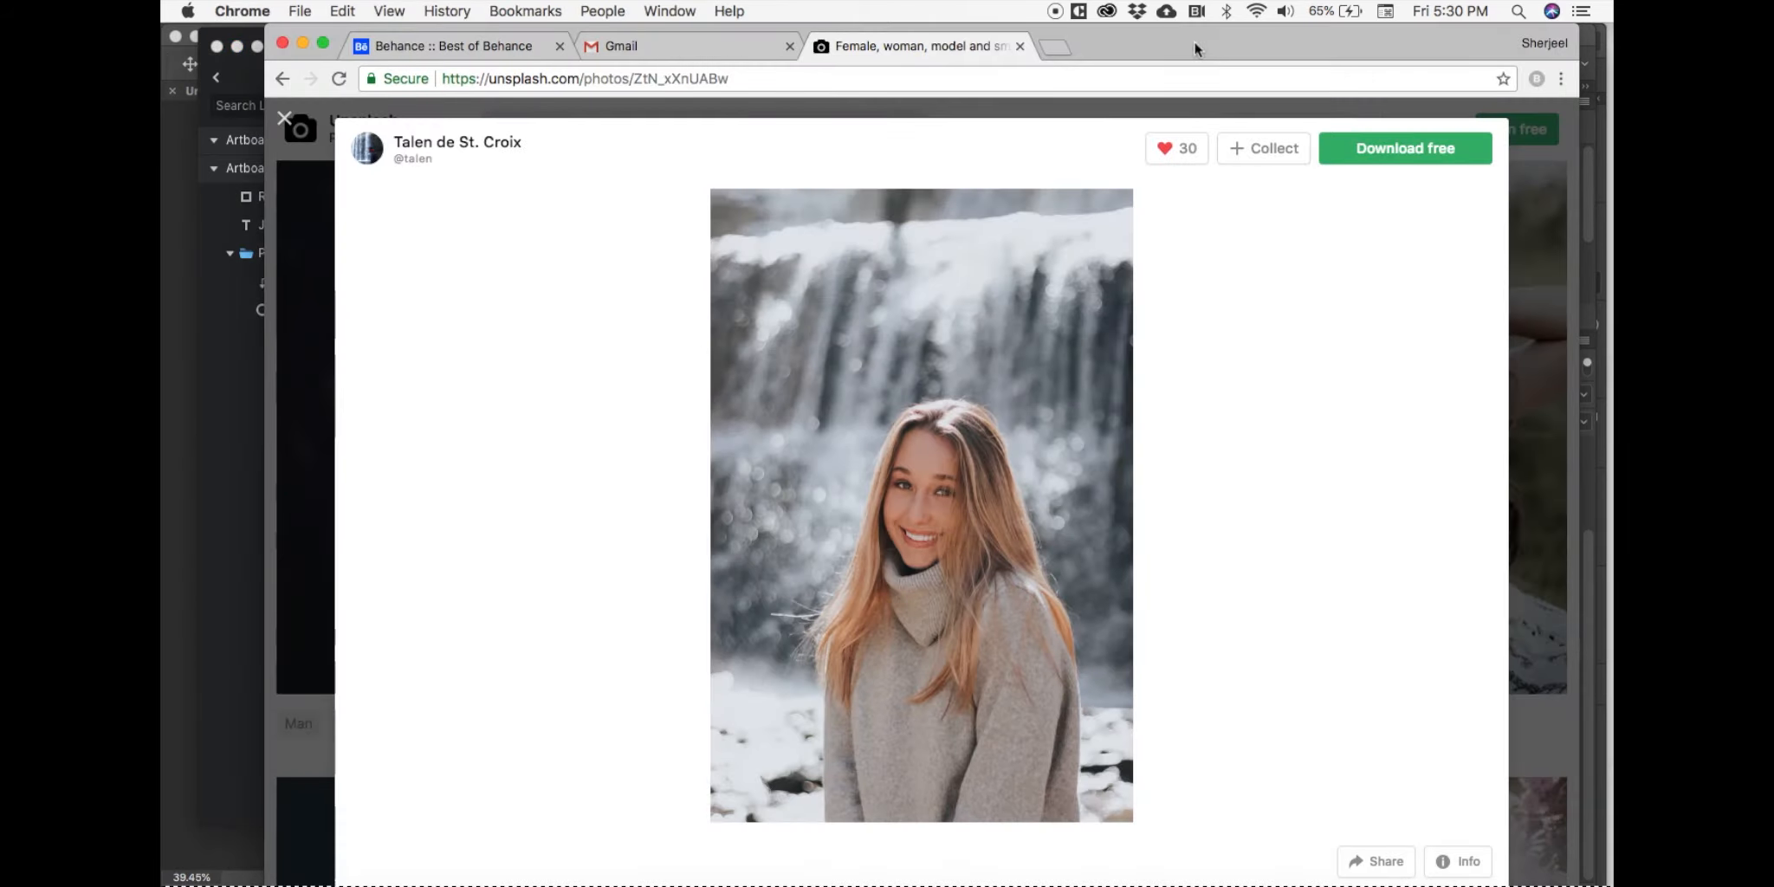
{"action": "left_click", "coordinate": [1065, 44]}
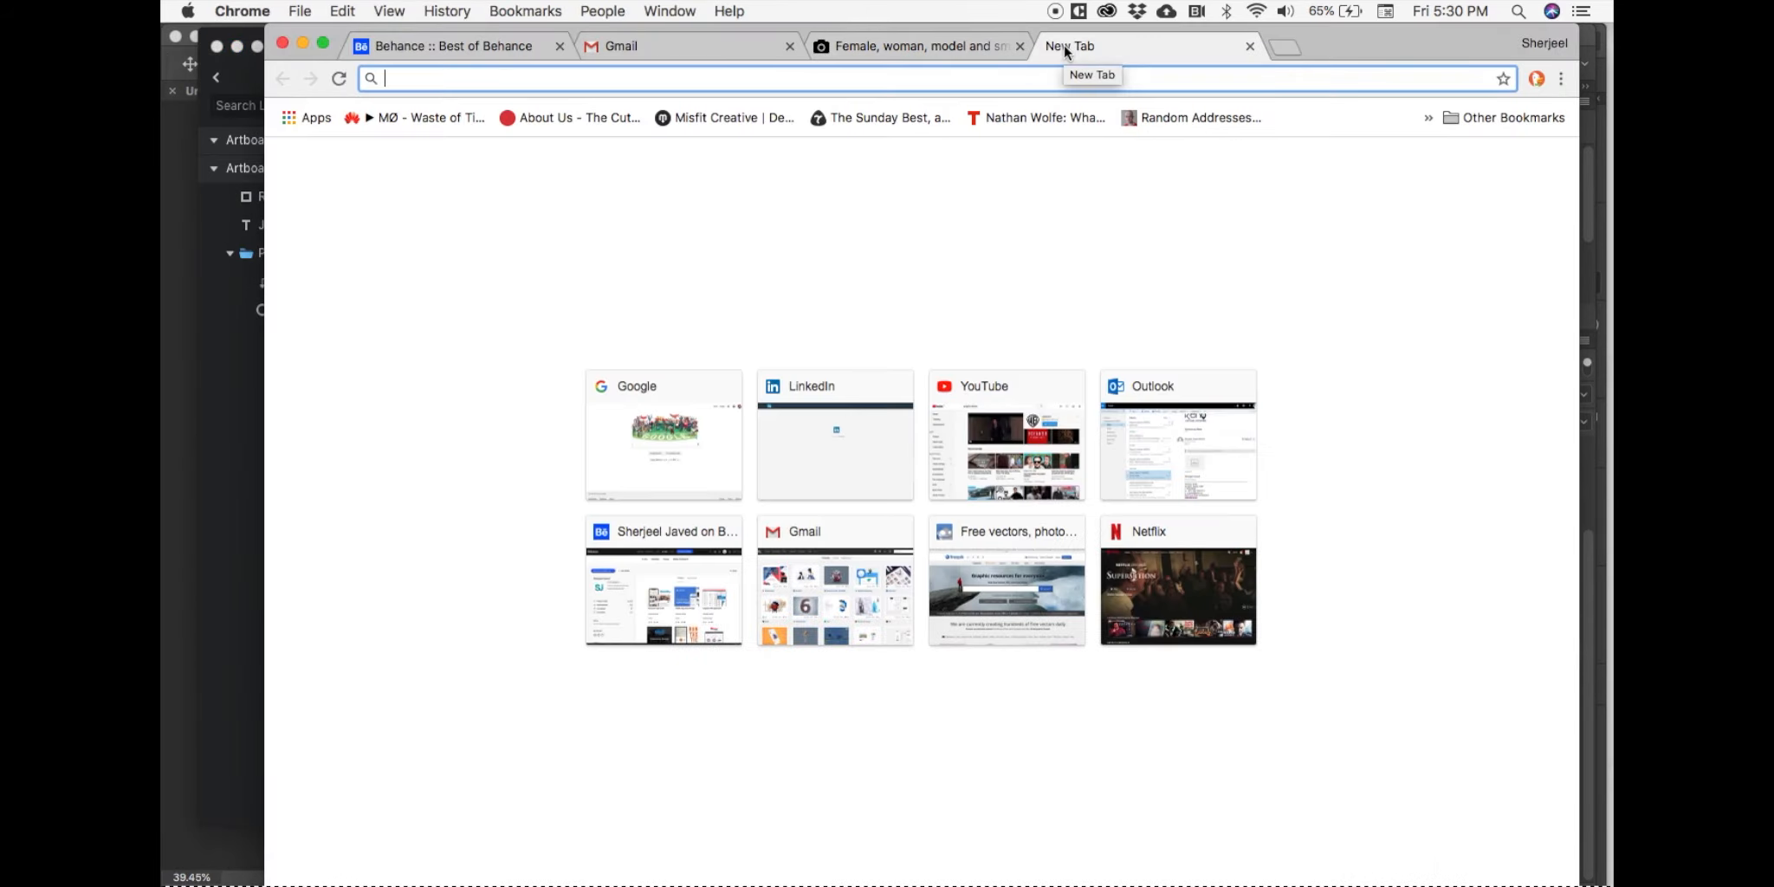
{"action": "type", "text": "google.com"}
{"action": "key", "text": "Return"}
{"action": "left_click", "coordinate": [837, 50]}
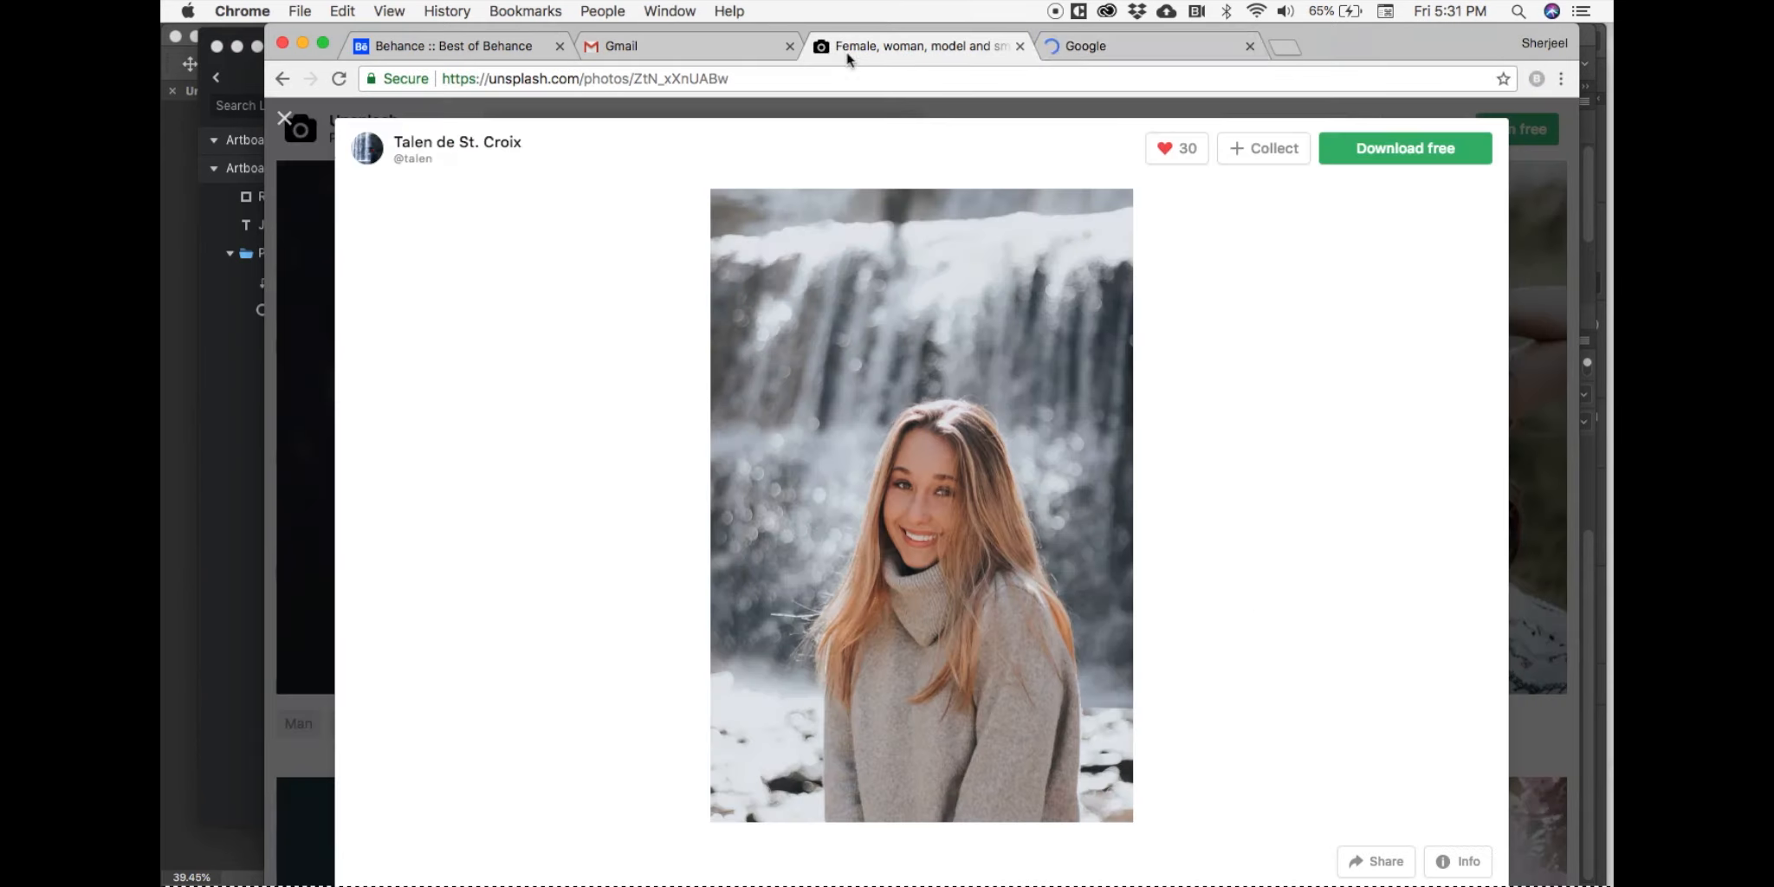
Step: Search Google for lorem ipsum and open the lipsum.com site from the results
{"action": "left_click", "coordinate": [1131, 47]}
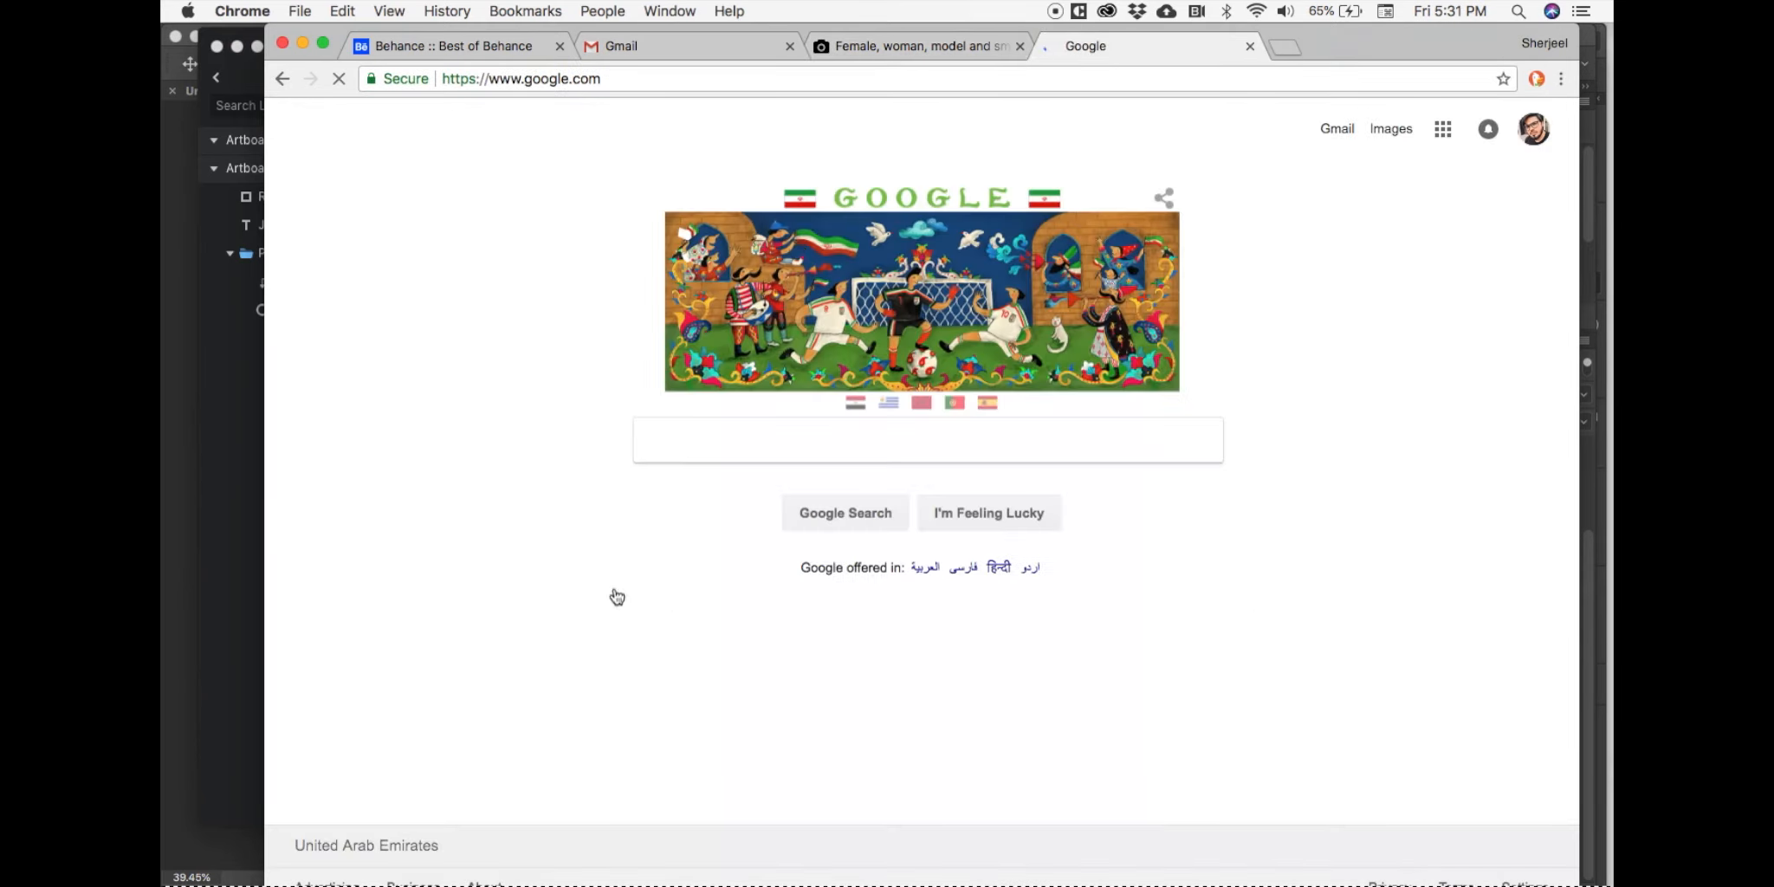
{"action": "type", "text": "lore"}
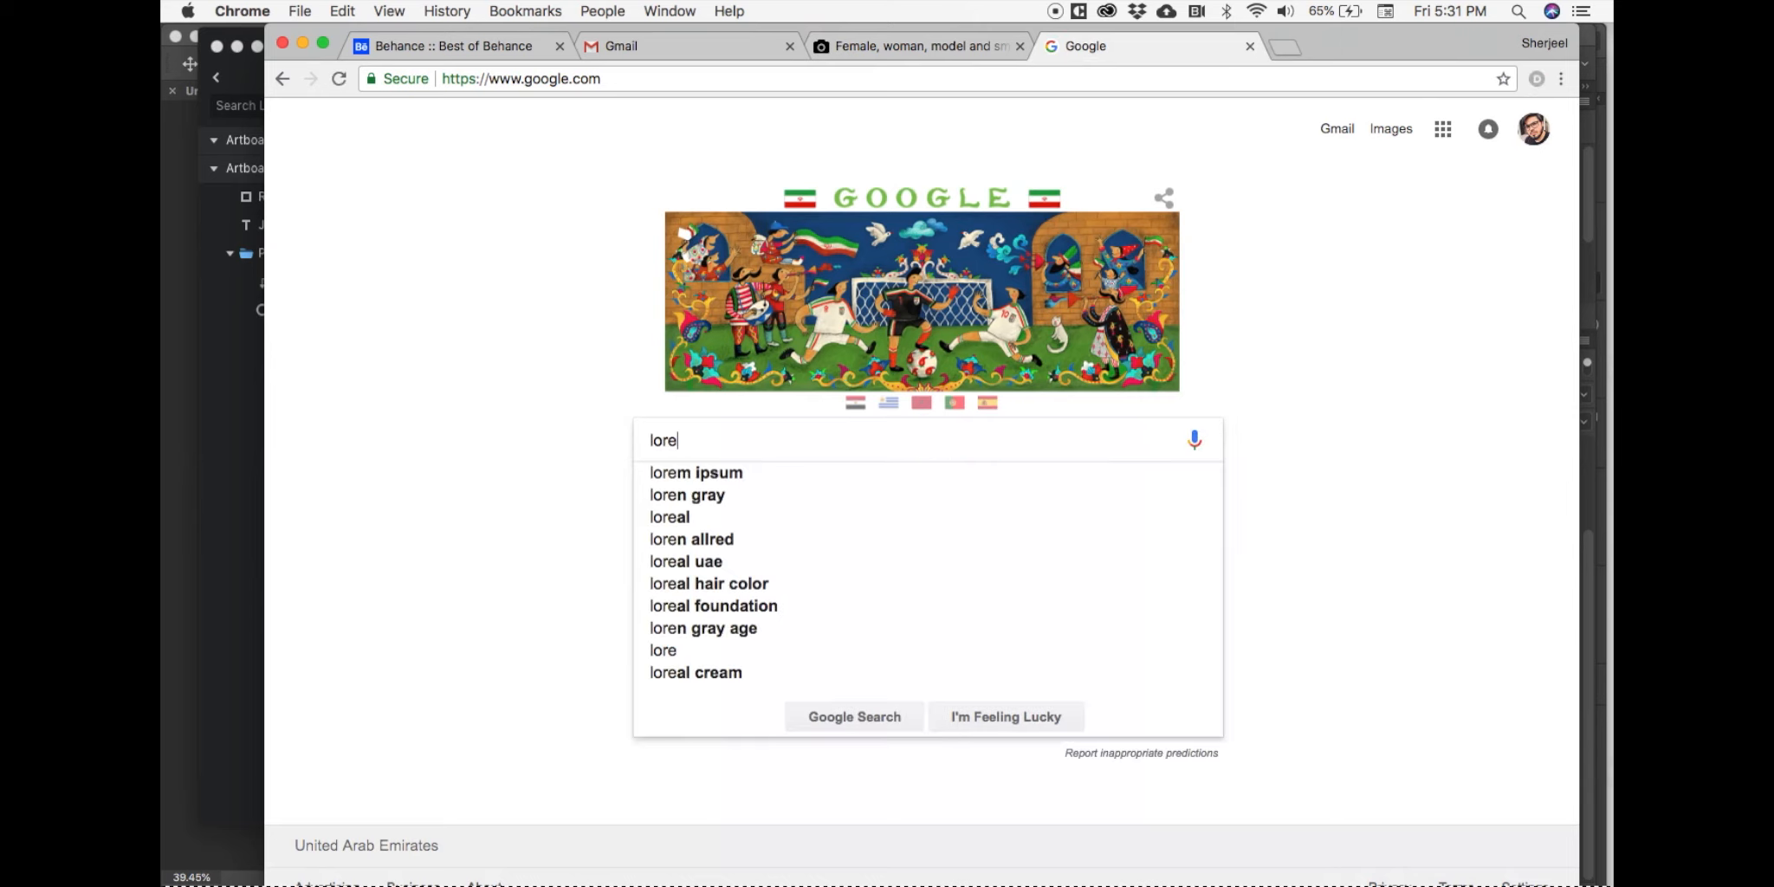
{"action": "key", "text": "Down"}
{"action": "key", "text": "Return"}
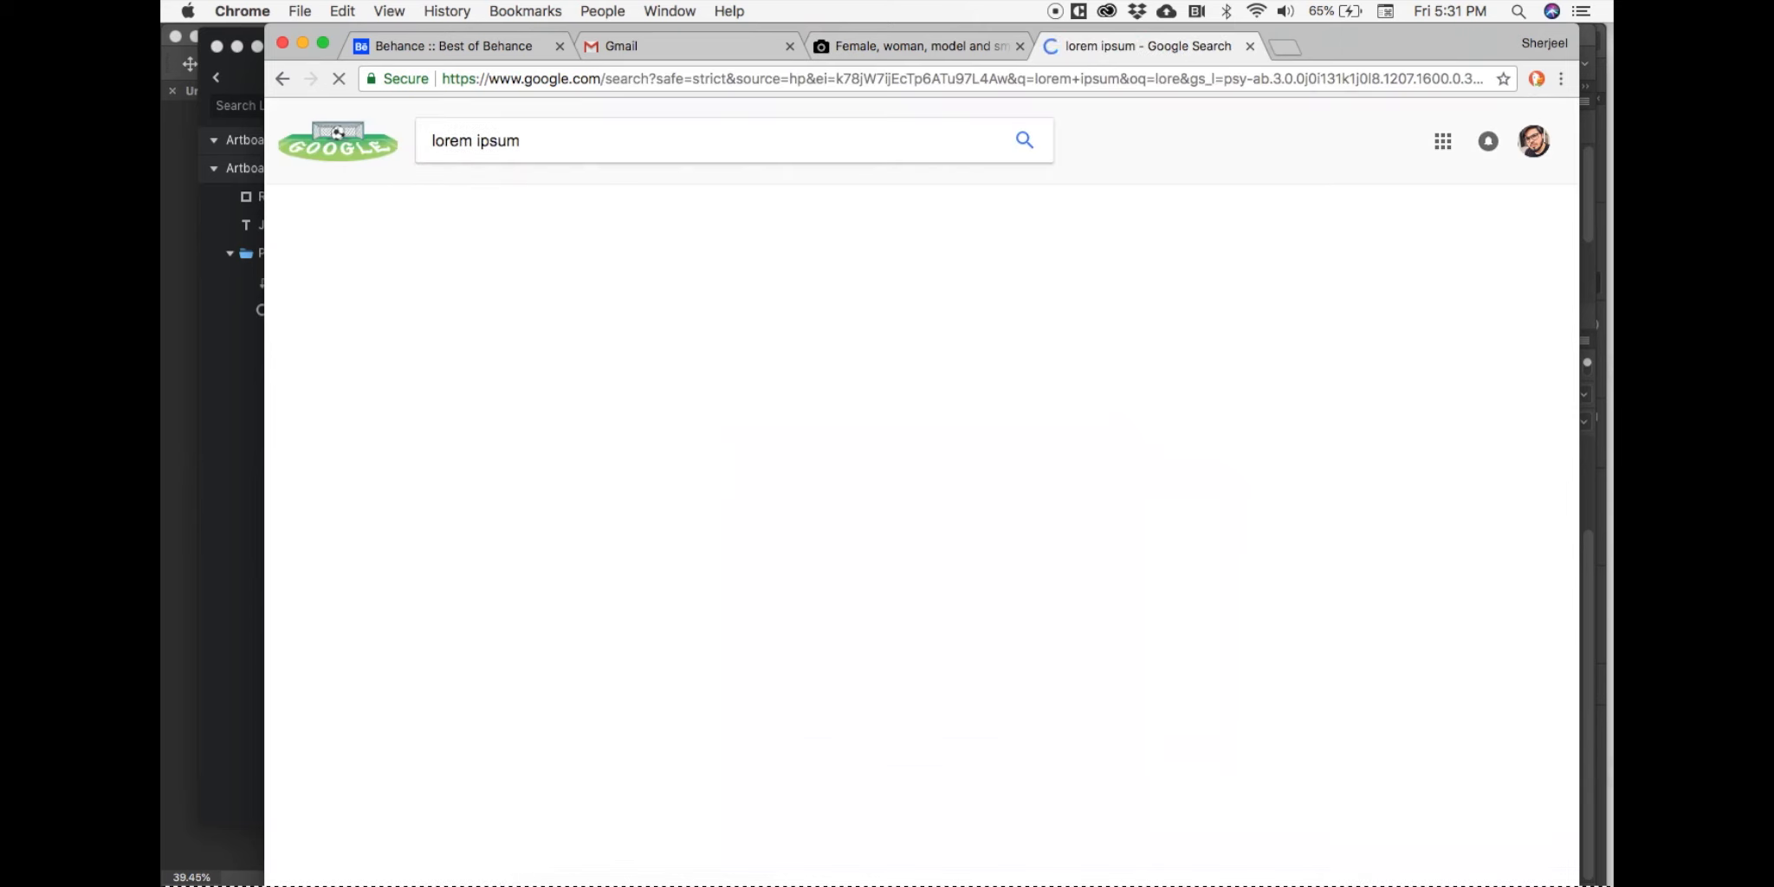
{"action": "left_click", "coordinate": [524, 292]}
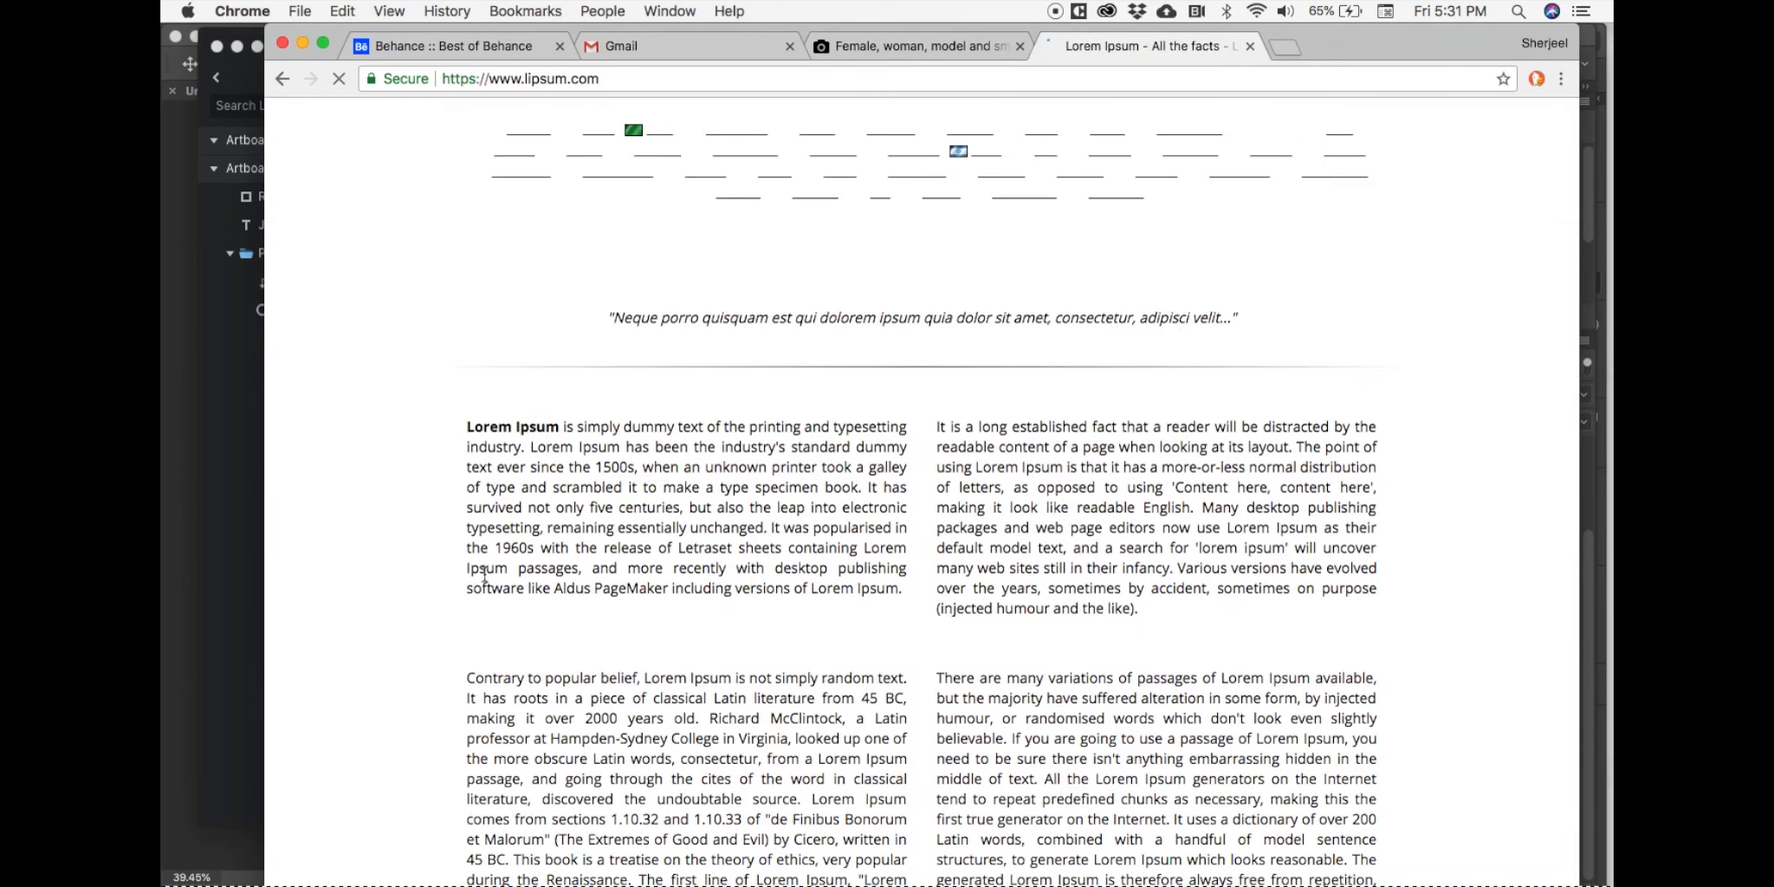
Step: Copy the "Where can I get some?" passage on lipsum.com up to "middle of text." and switch to InVision Studio
{"action": "scroll", "coordinate": [971, 433], "scroll_direction": "down", "scroll_amount": 3}
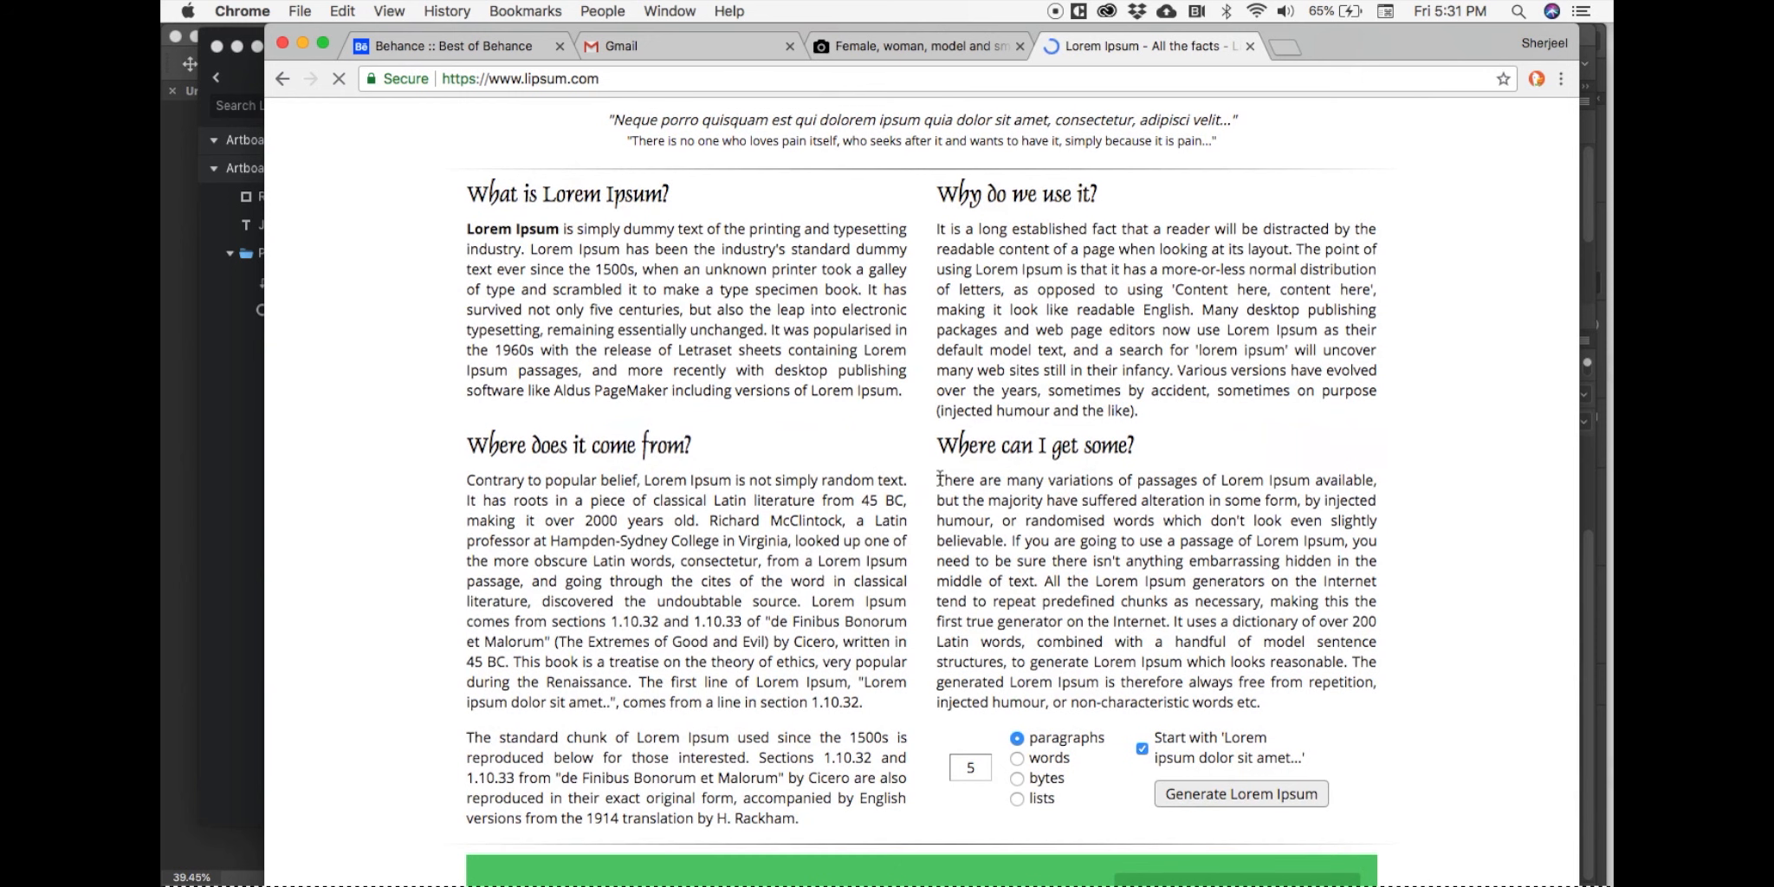
{"action": "left_click_drag", "start_coordinate": [939, 478], "coordinate": [1039, 582]}
{"action": "mouse_move", "coordinate": [902, 882]}
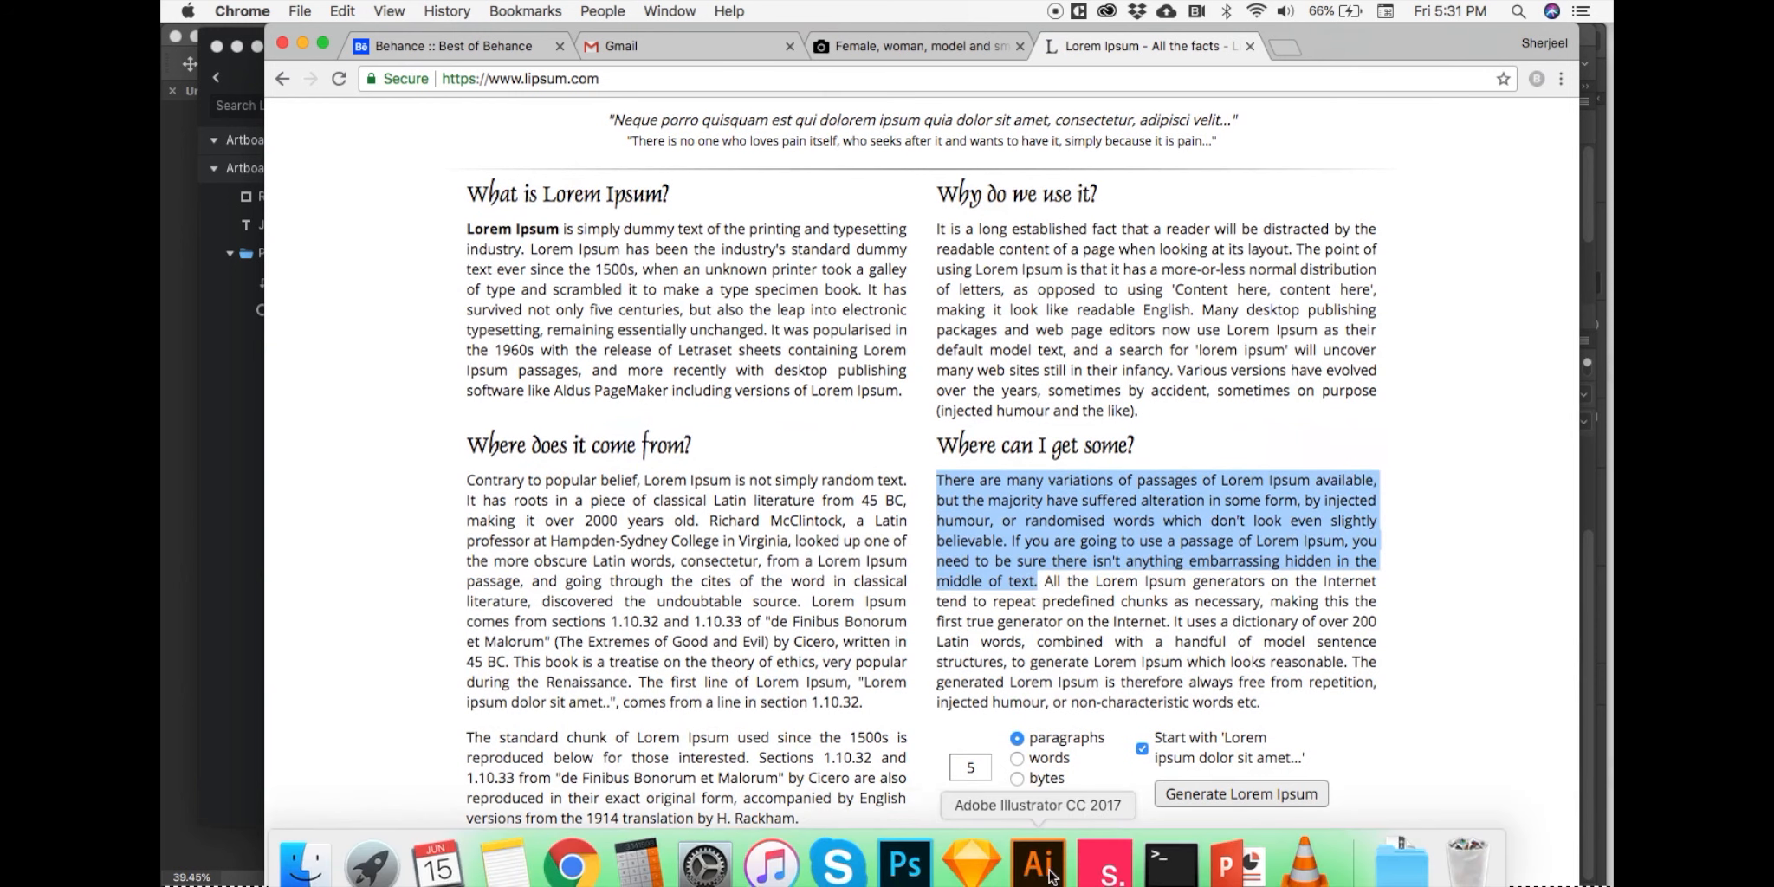
{"action": "left_click", "coordinate": [1093, 873]}
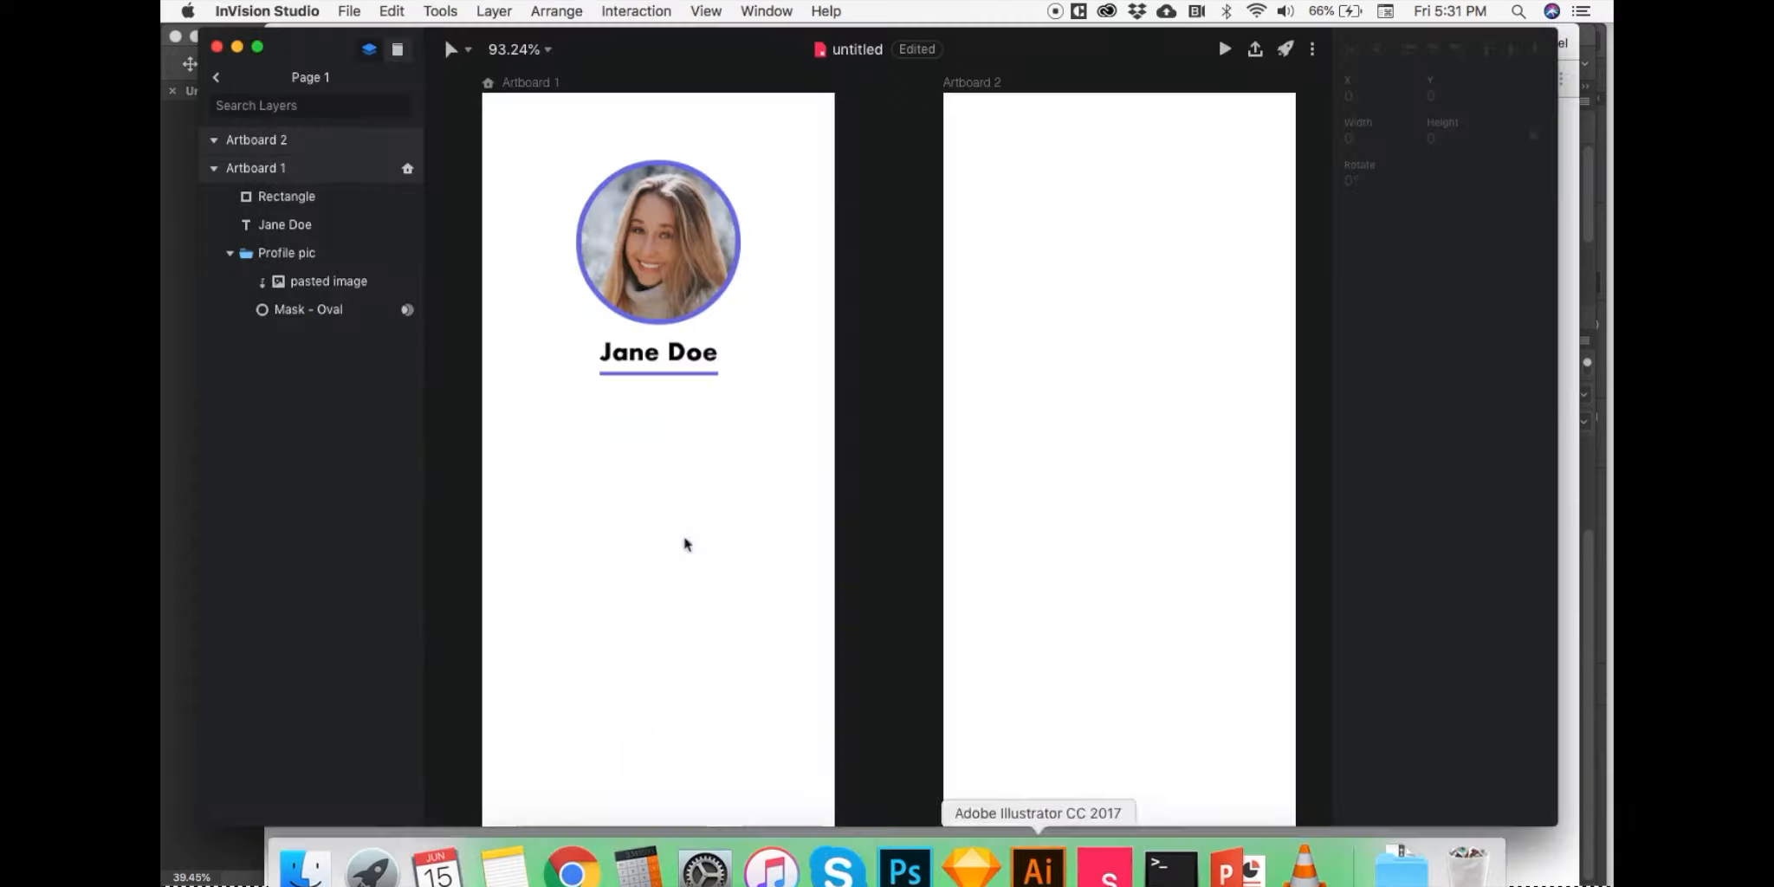
Step: Draw a text box about 293 by 361 px below the name's underline on Artboard 1 and paste the copied passage into it
{"action": "left_click", "coordinate": [444, 10]}
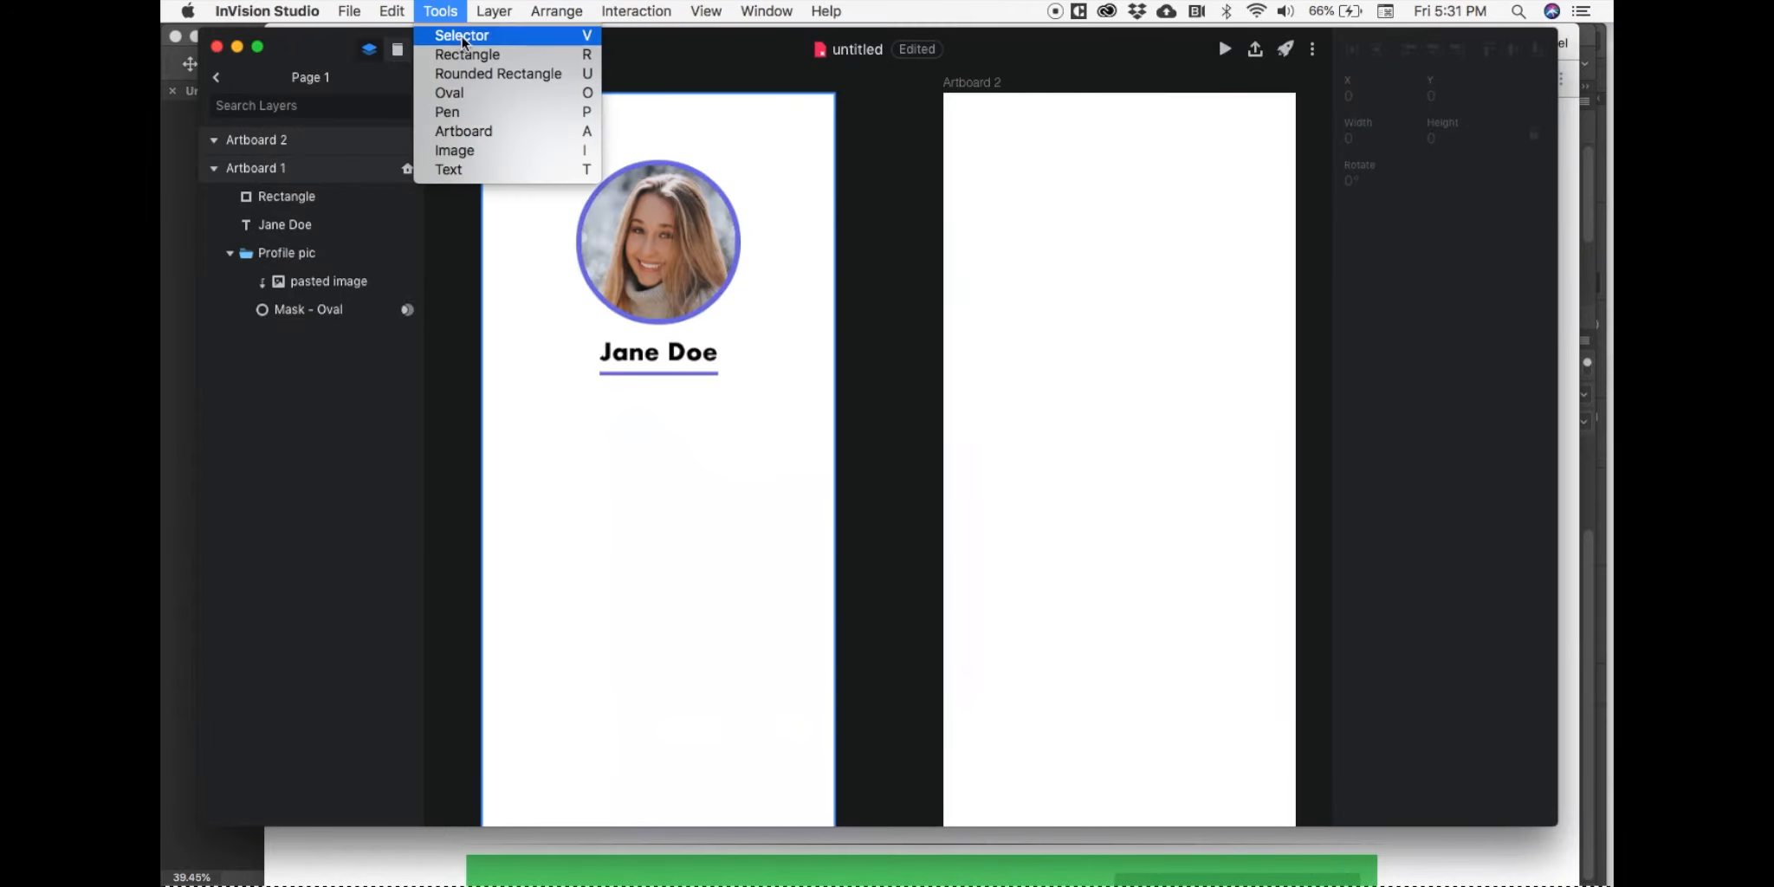
{"action": "left_click", "coordinate": [498, 171]}
{"action": "left_click_drag", "start_coordinate": [521, 409], "coordinate": [797, 744]}
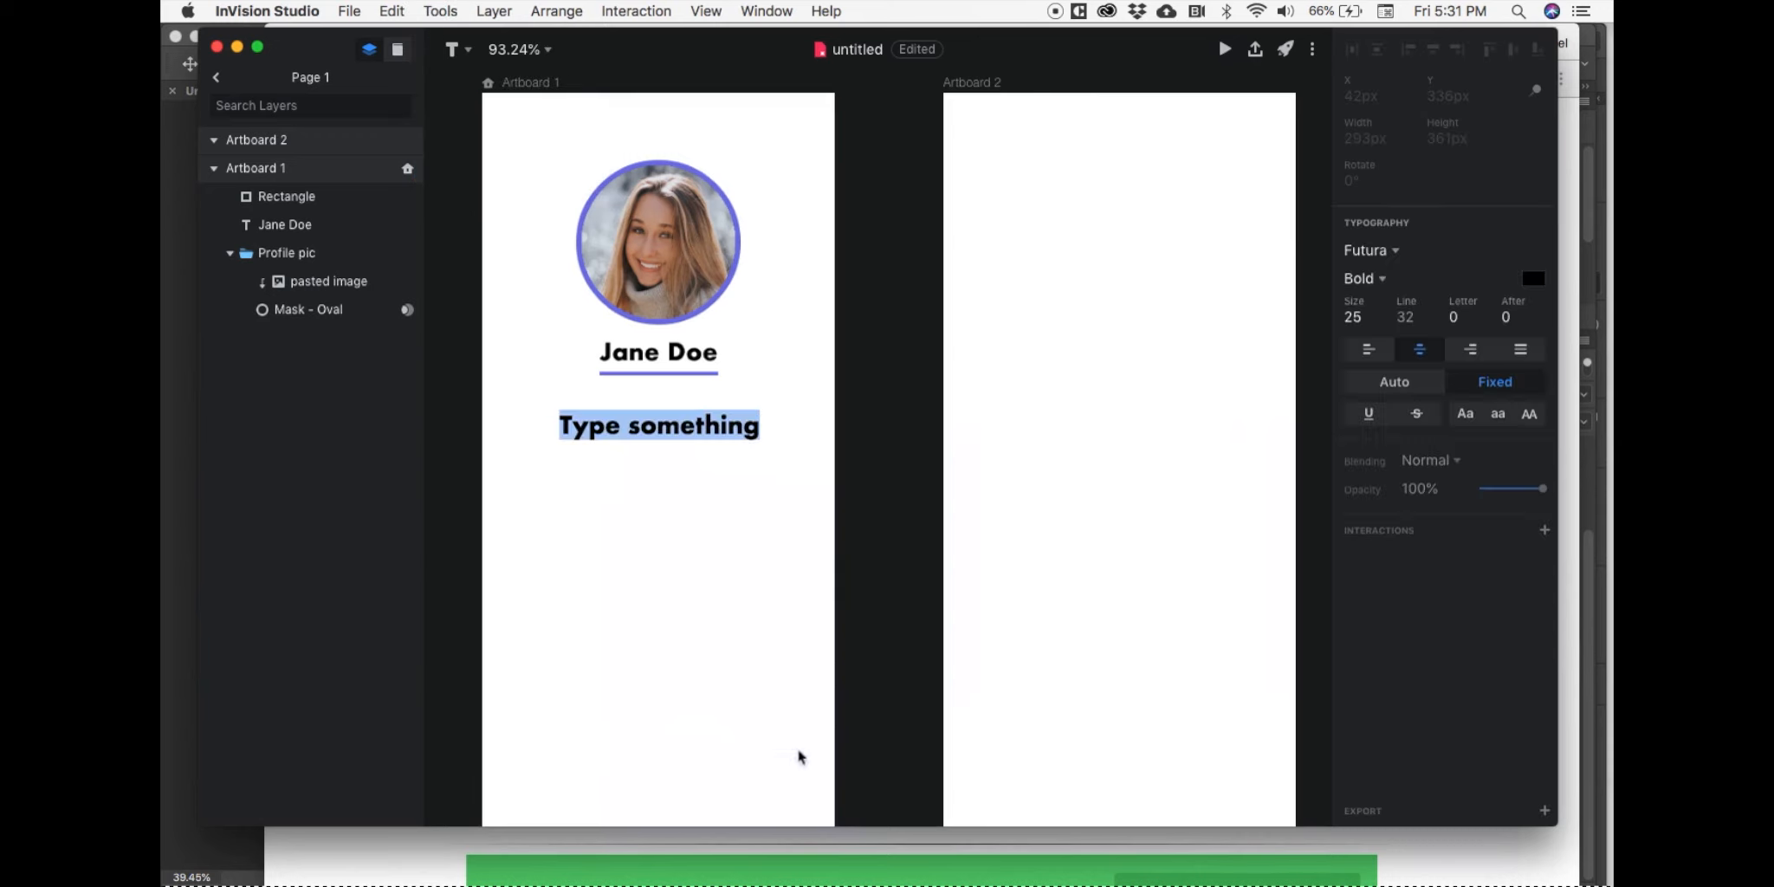
{"action": "key", "text": "super+v"}
{"action": "key", "text": "super+a"}
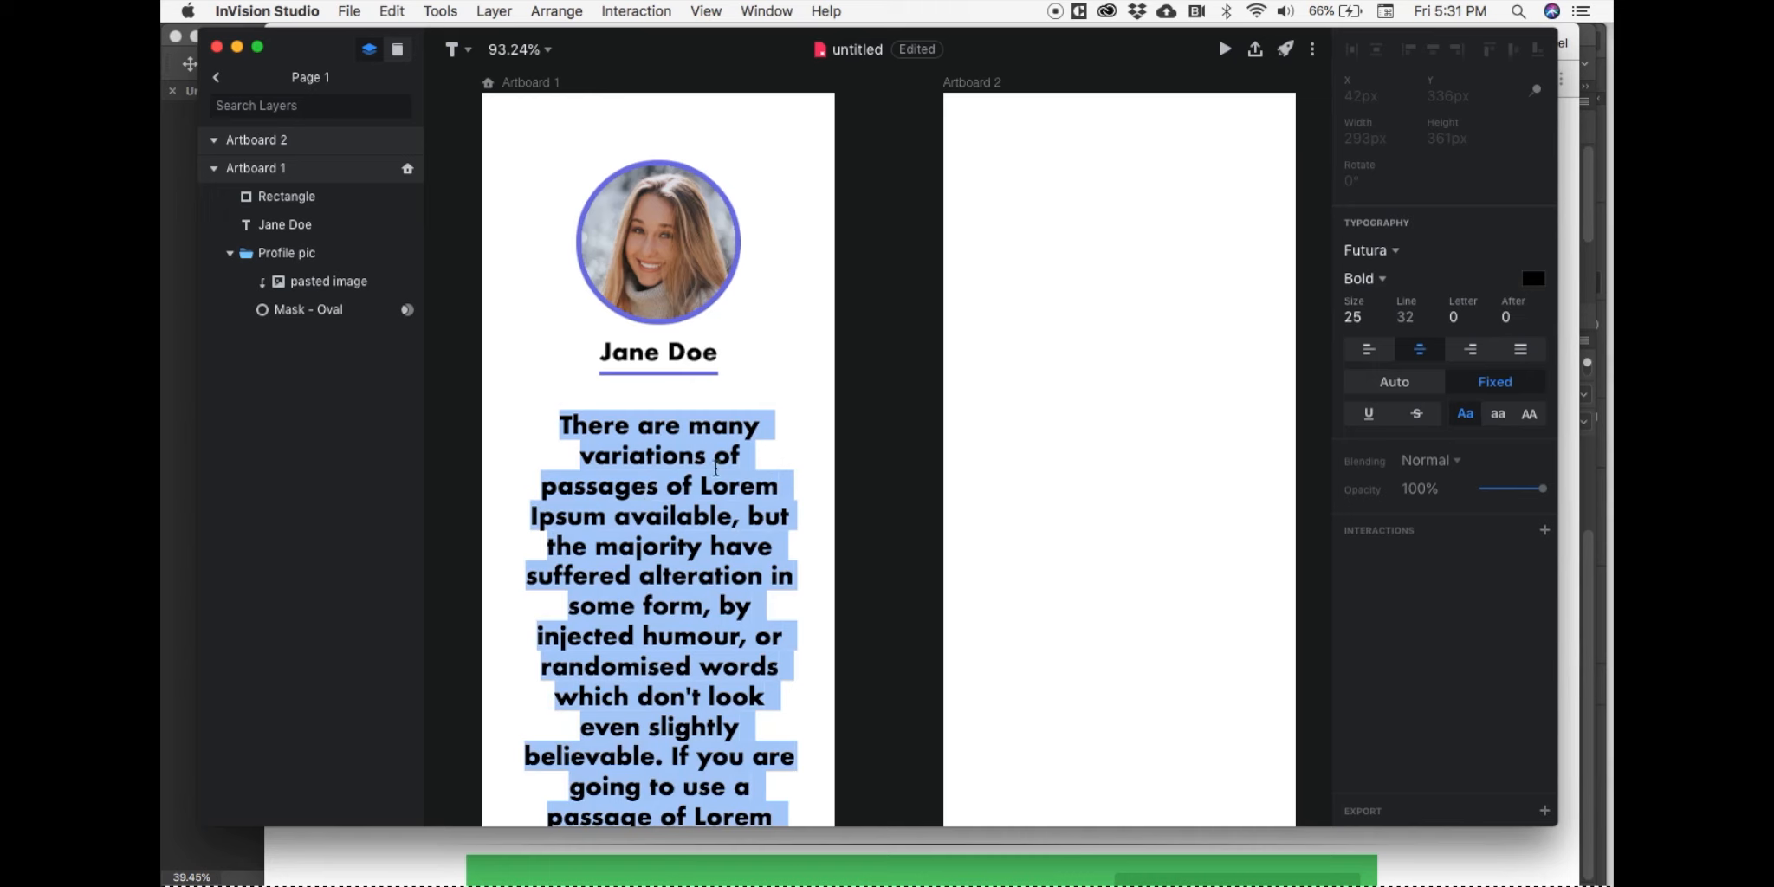
Step: Set the whole pasted paragraph to the Medium weight at size 18
{"action": "left_click", "coordinate": [609, 639]}
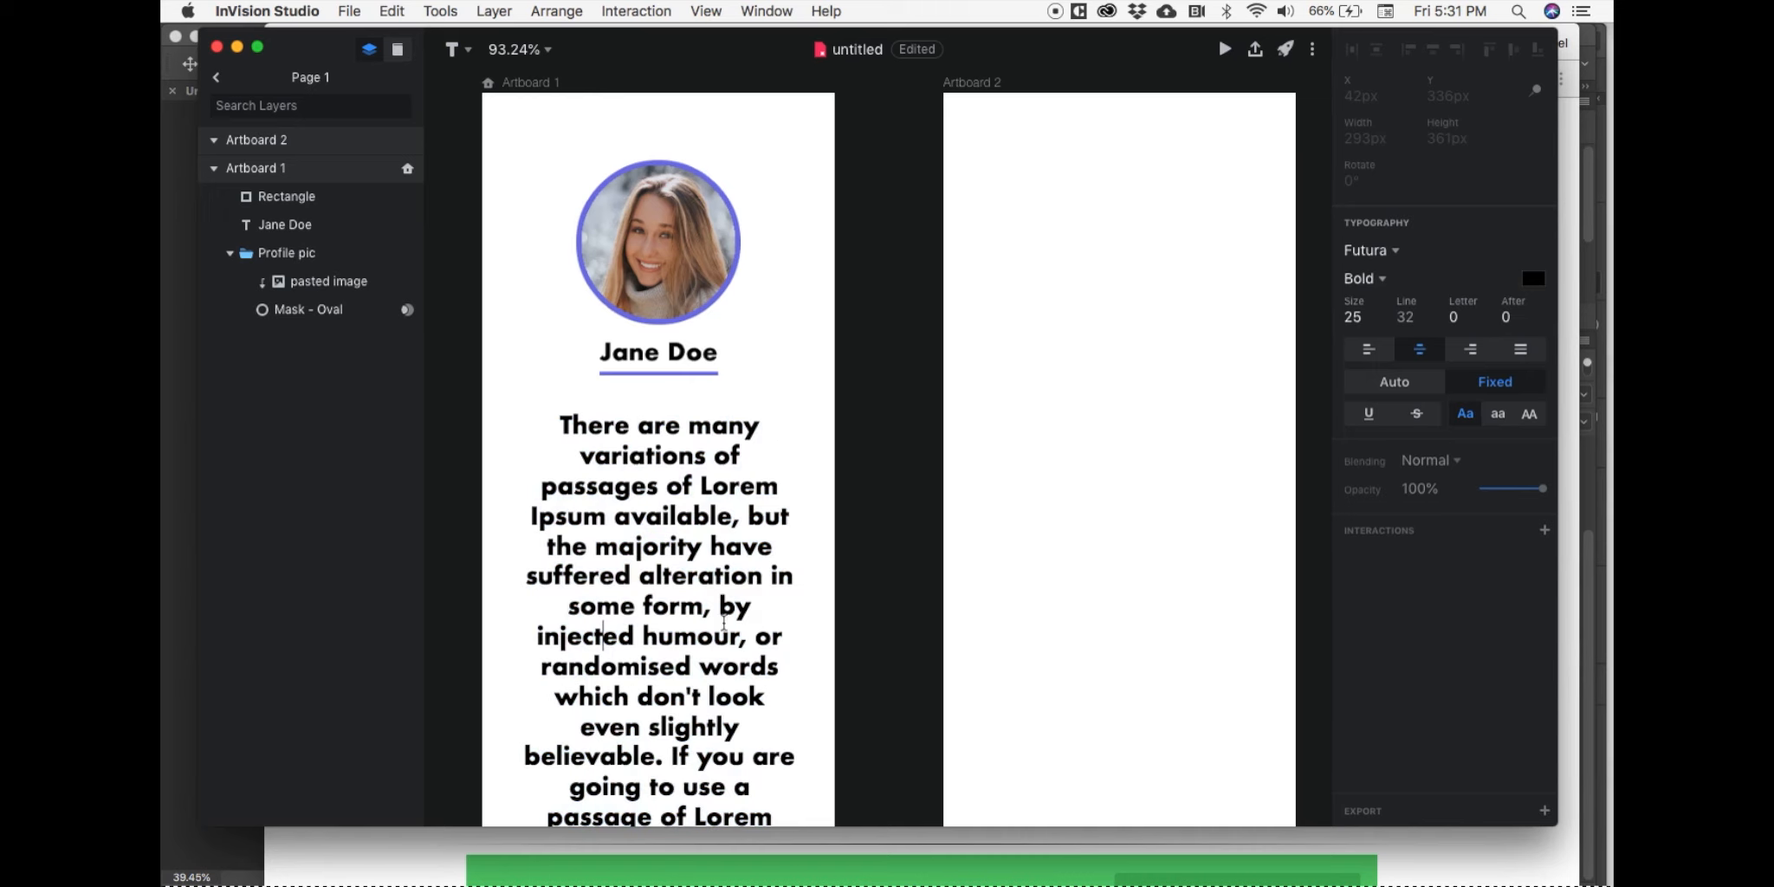
{"action": "key", "text": "super+a"}
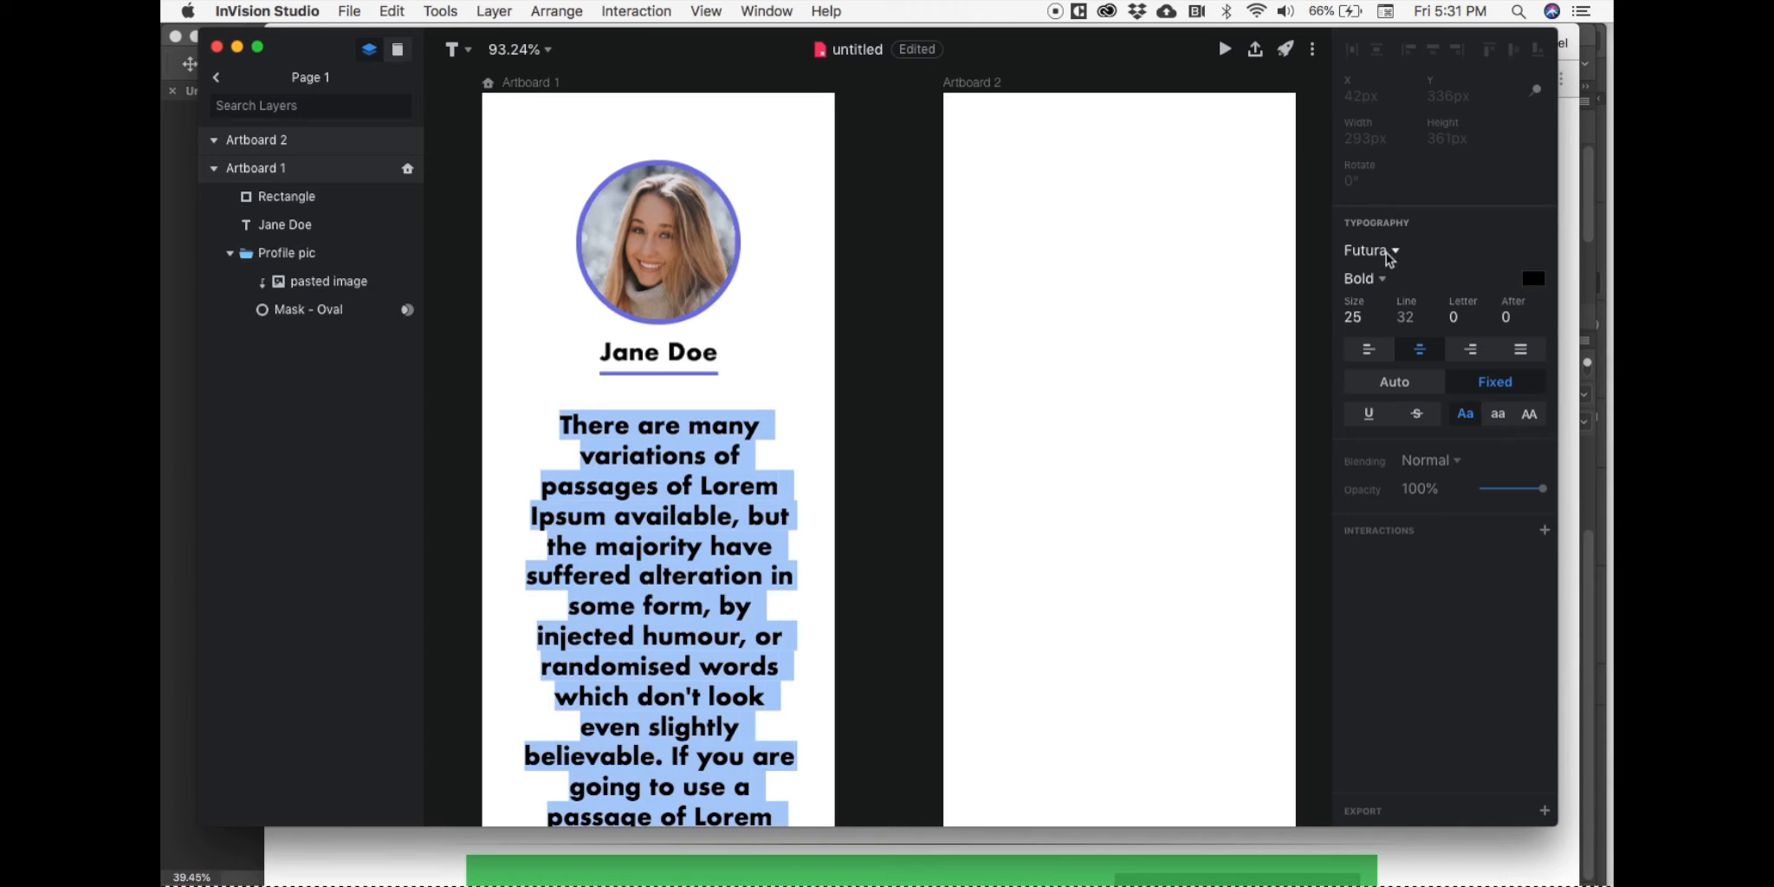
{"action": "left_click", "coordinate": [1384, 281]}
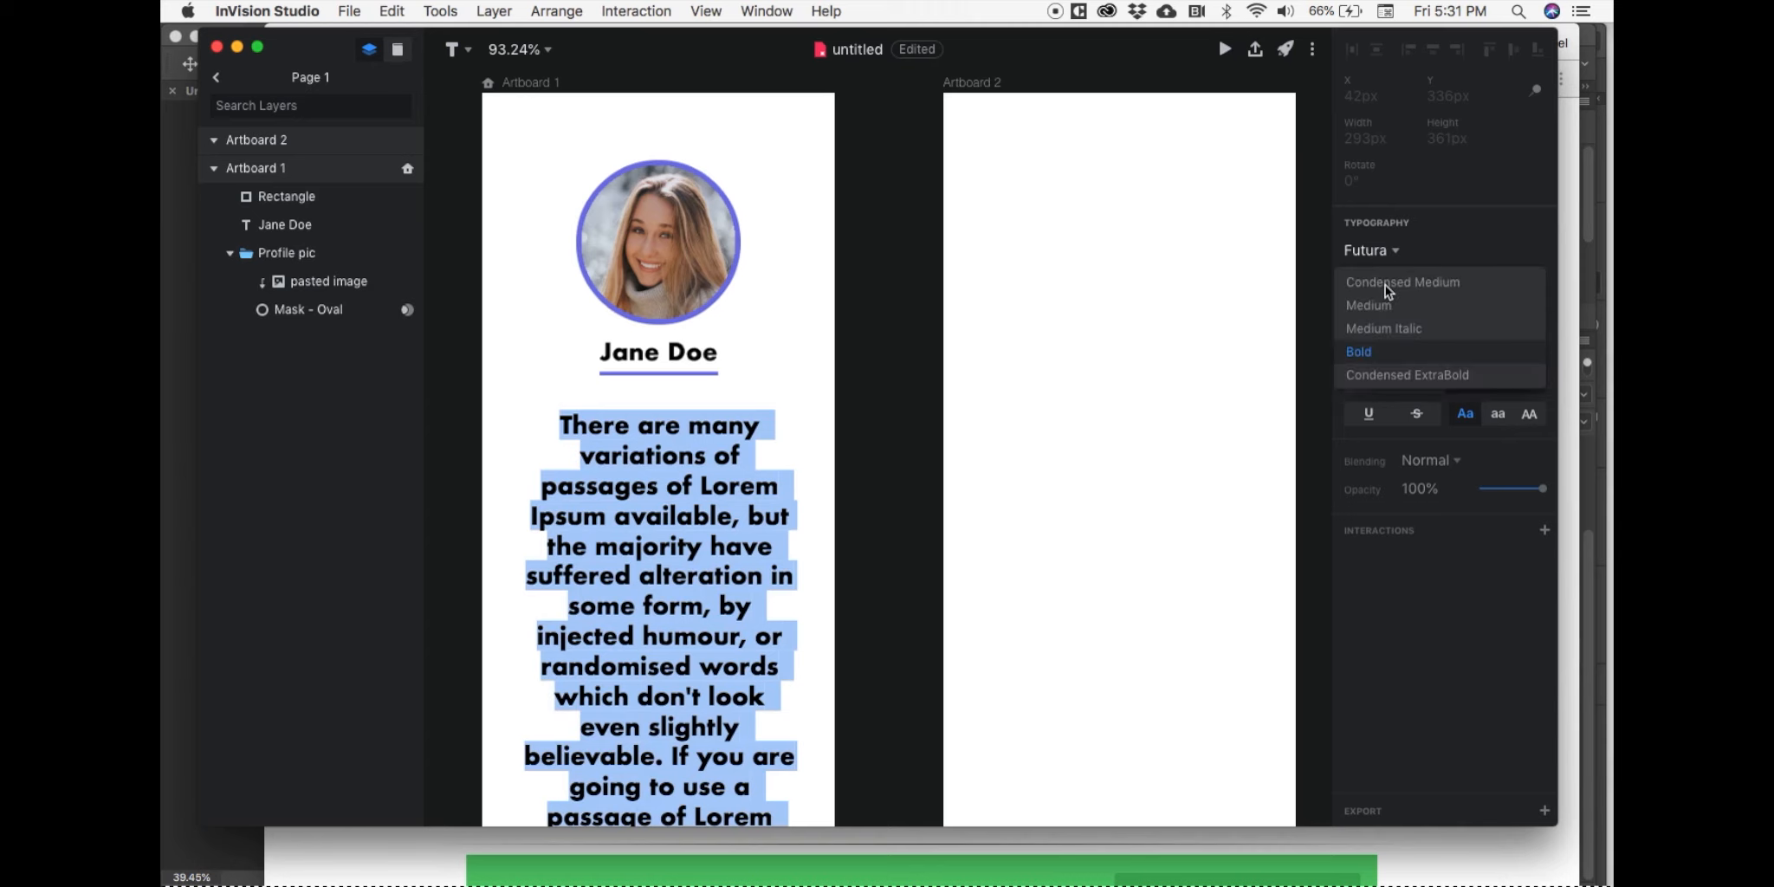
{"action": "left_click", "coordinate": [1386, 306]}
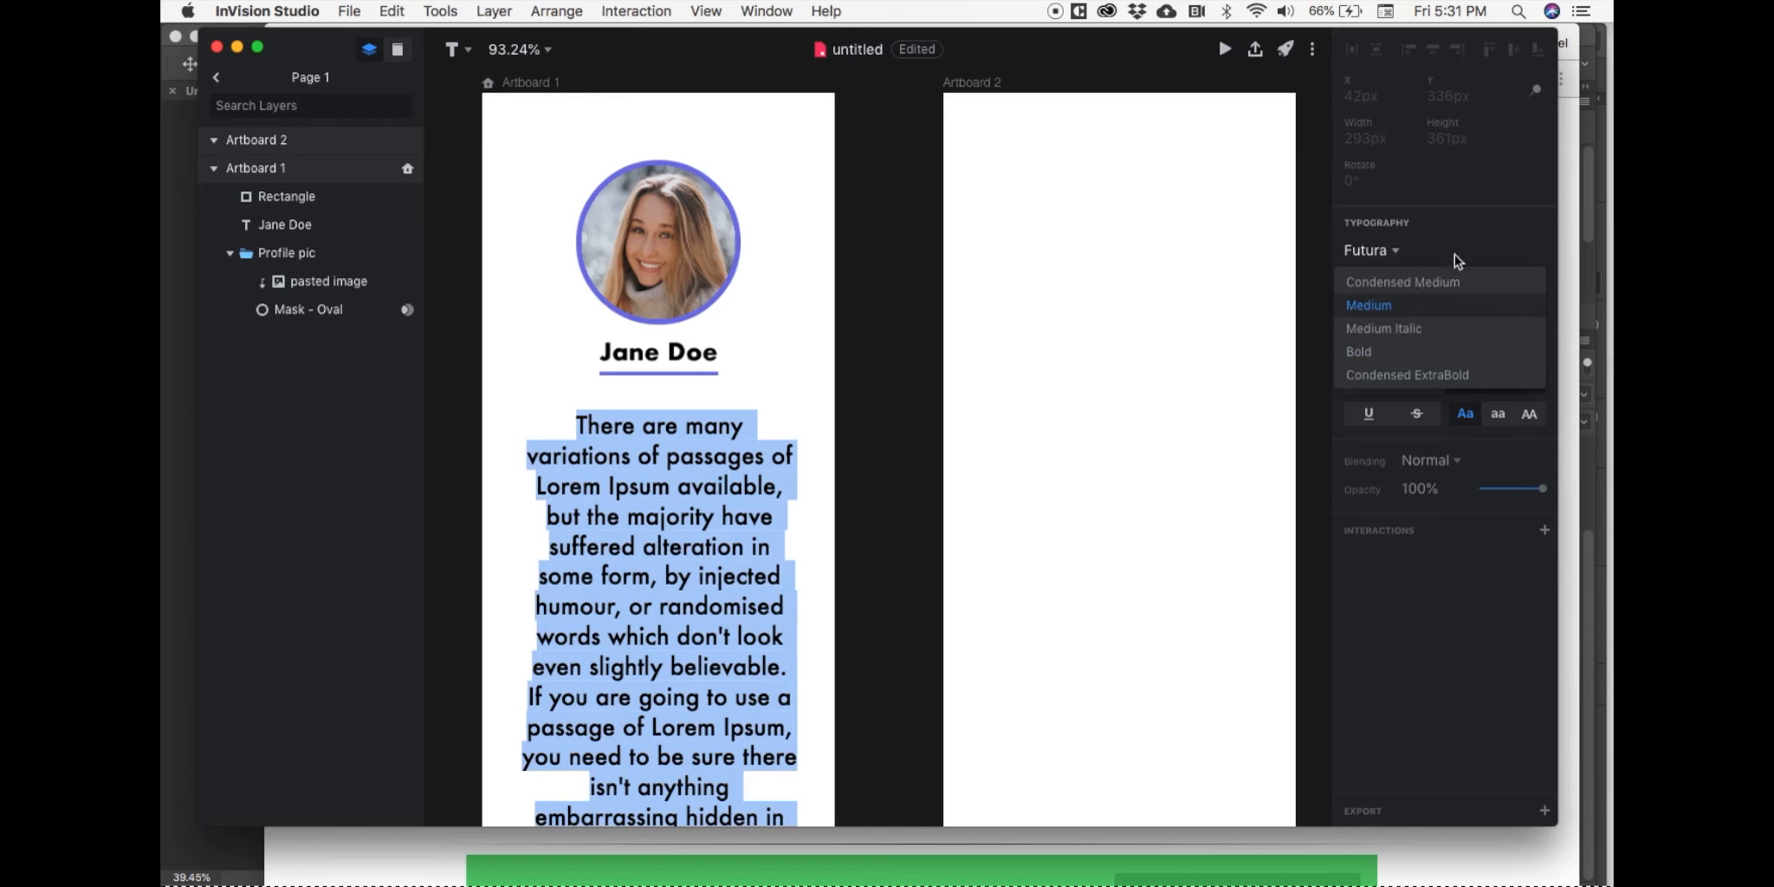
{"action": "left_click", "coordinate": [1453, 254]}
{"action": "left_click", "coordinate": [1353, 316]}
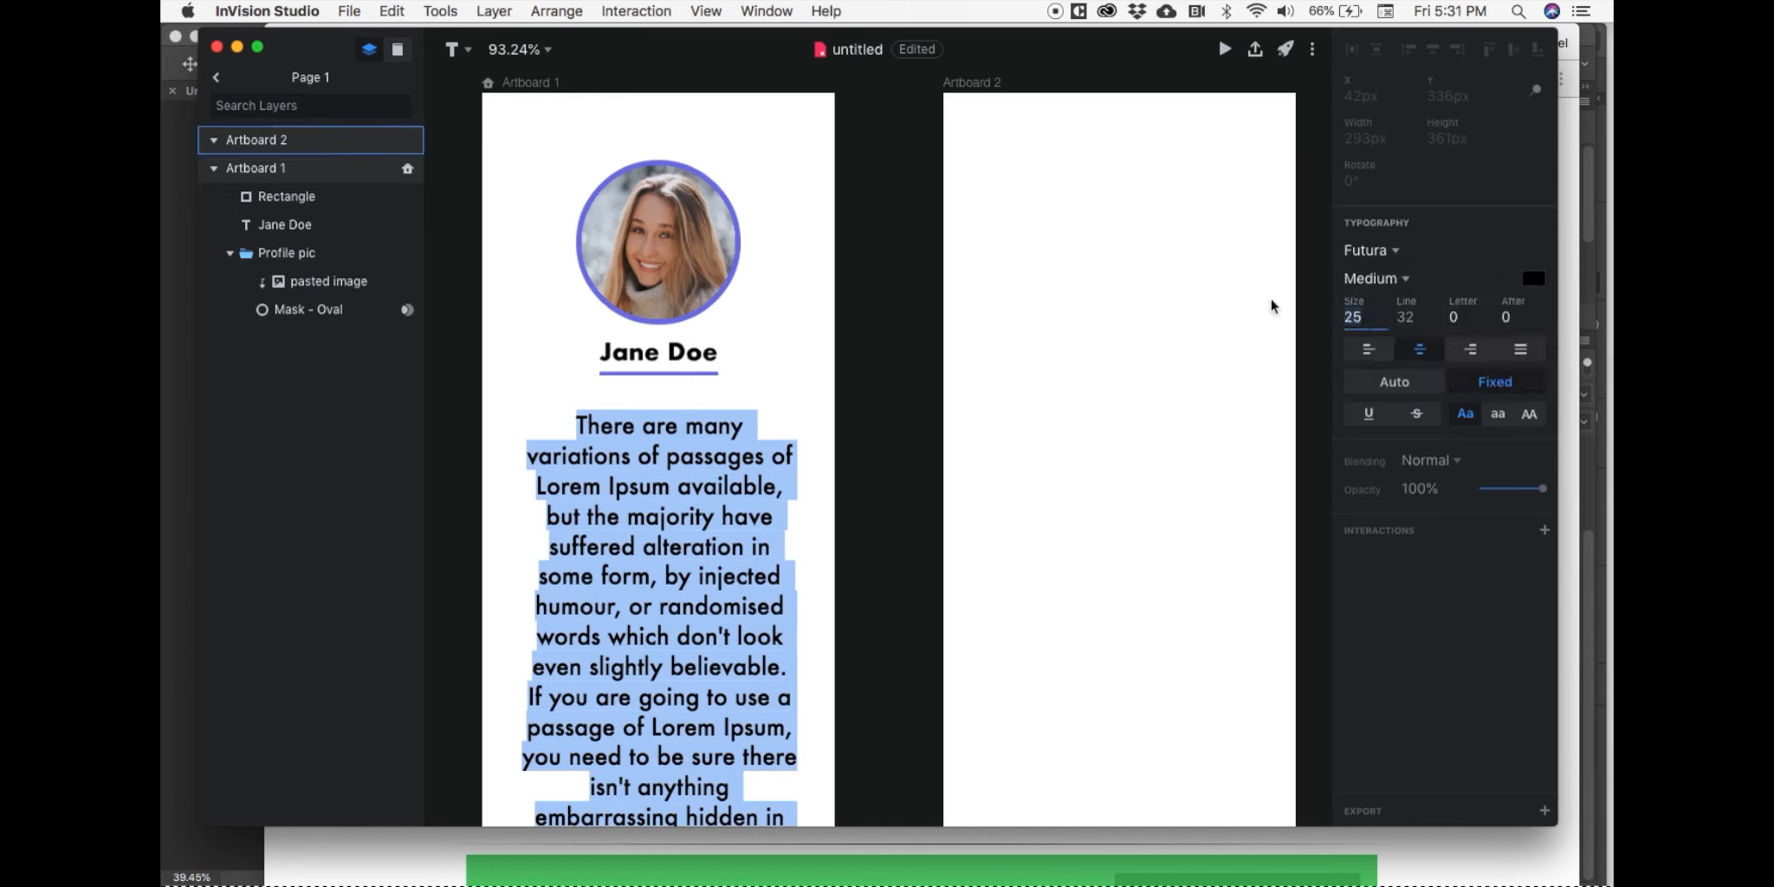
{"action": "type", "text": "18"}
{"action": "key", "text": "Return"}
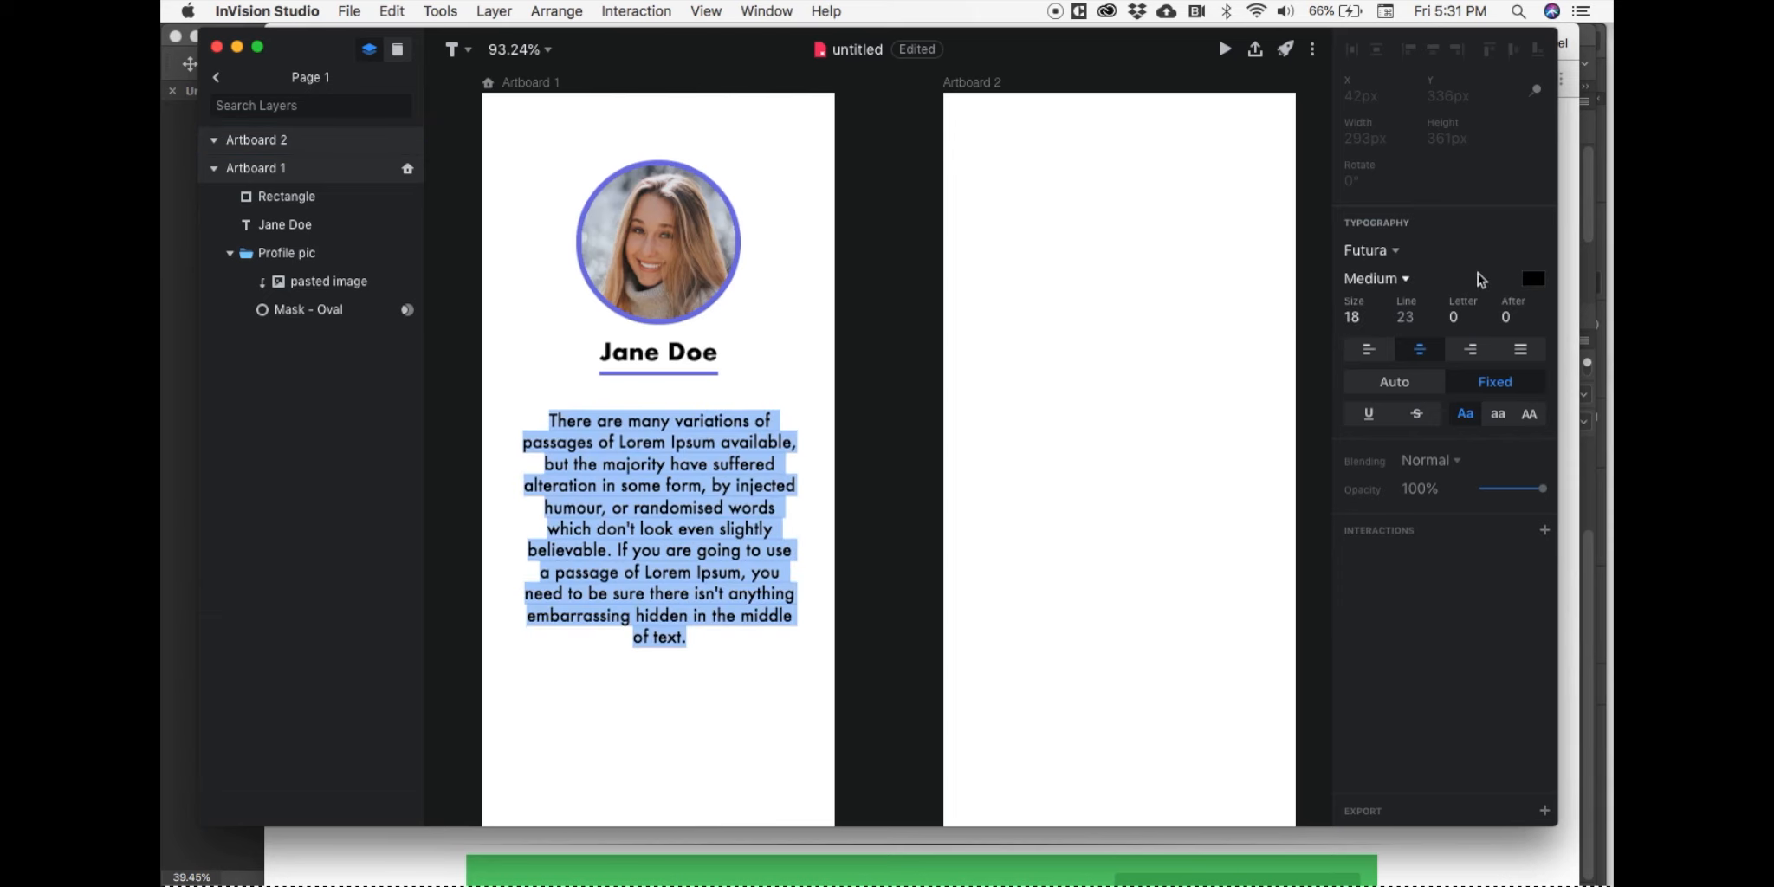
Step: Change the font of the entire paragraph to Helvetica Neue
{"action": "left_click", "coordinate": [1367, 251]}
{"action": "left_click", "coordinate": [1445, 229]}
{"action": "left_click", "coordinate": [600, 617]}
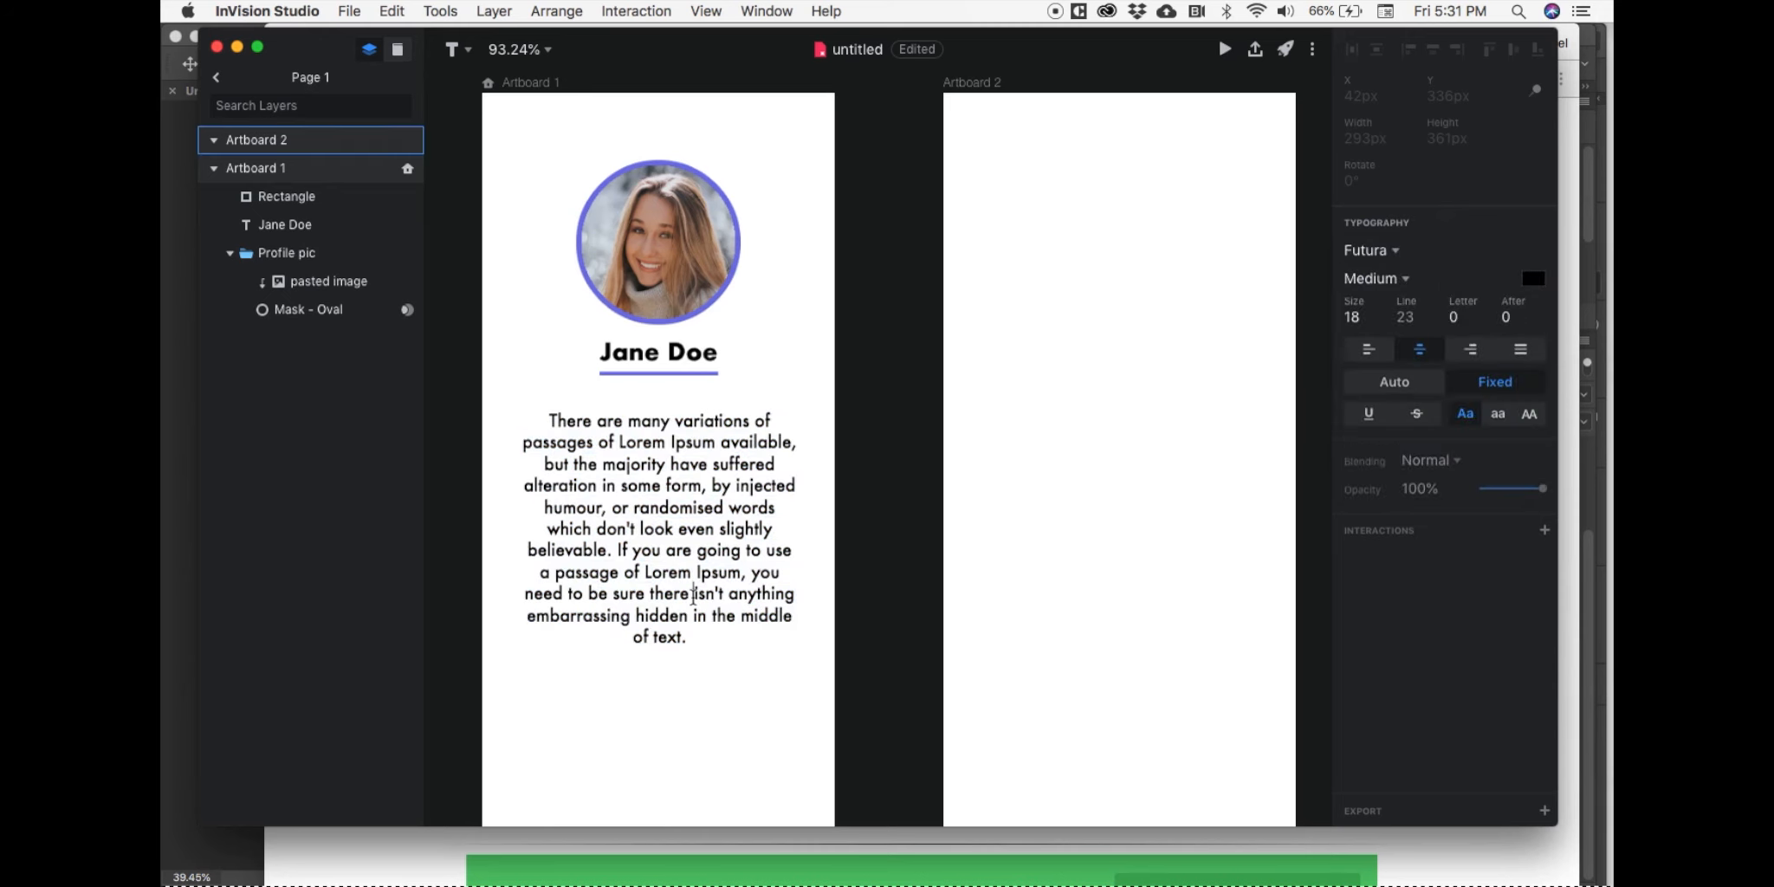
{"action": "key", "text": "super+a"}
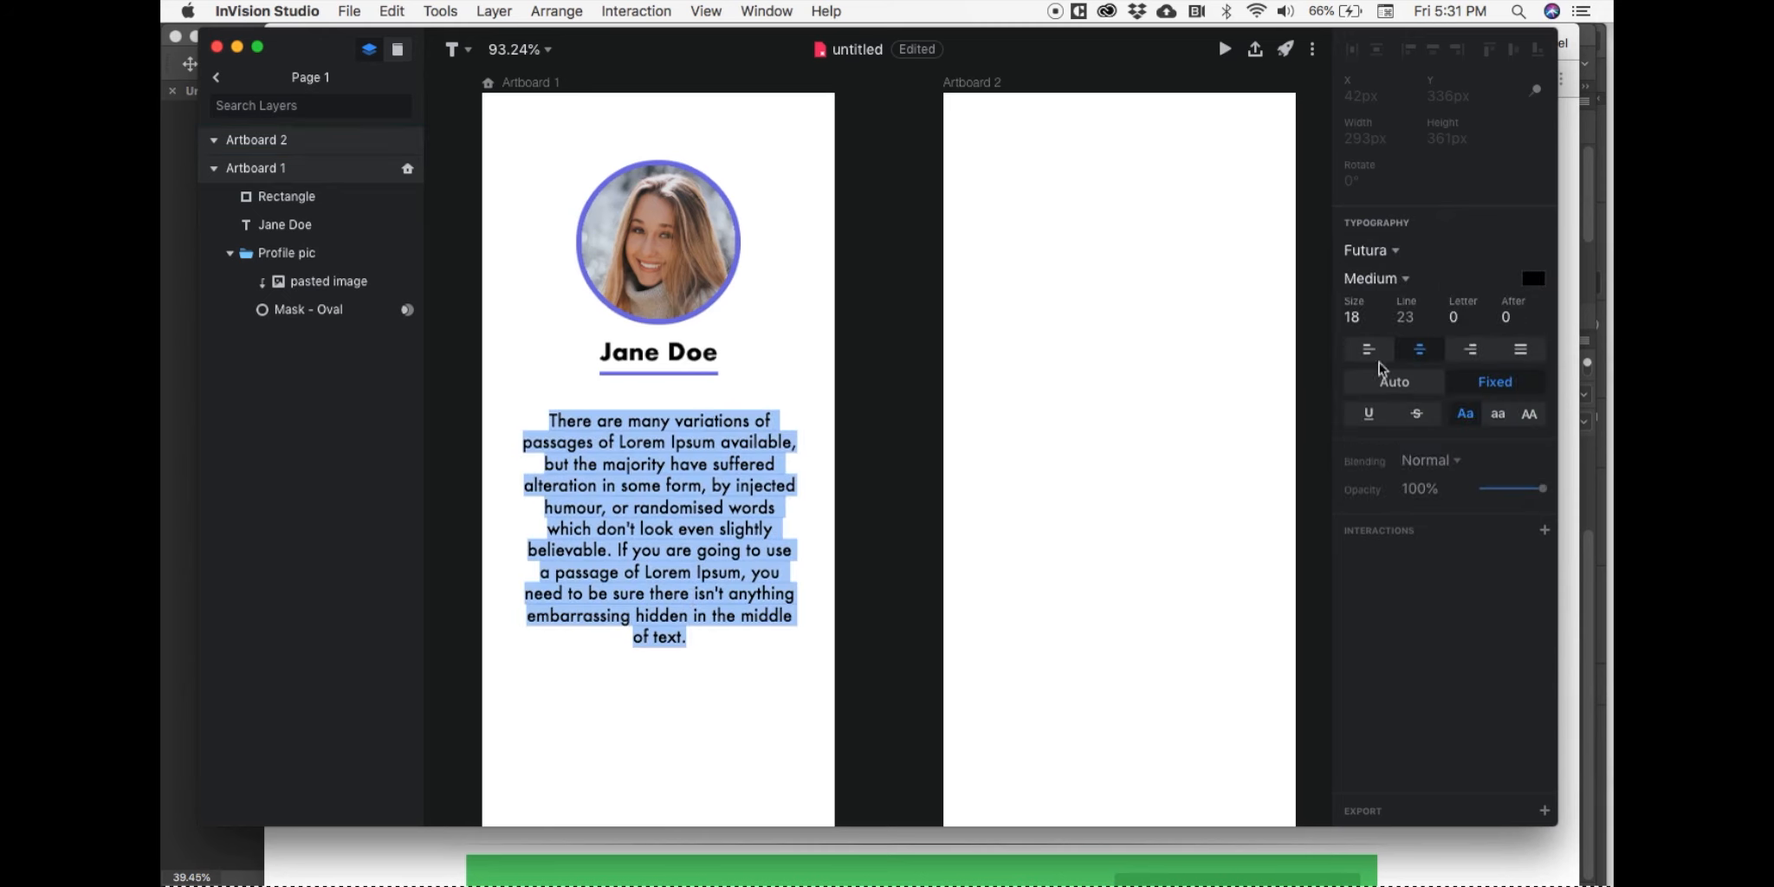
{"action": "left_click", "coordinate": [1412, 277]}
{"action": "left_click", "coordinate": [1399, 253]}
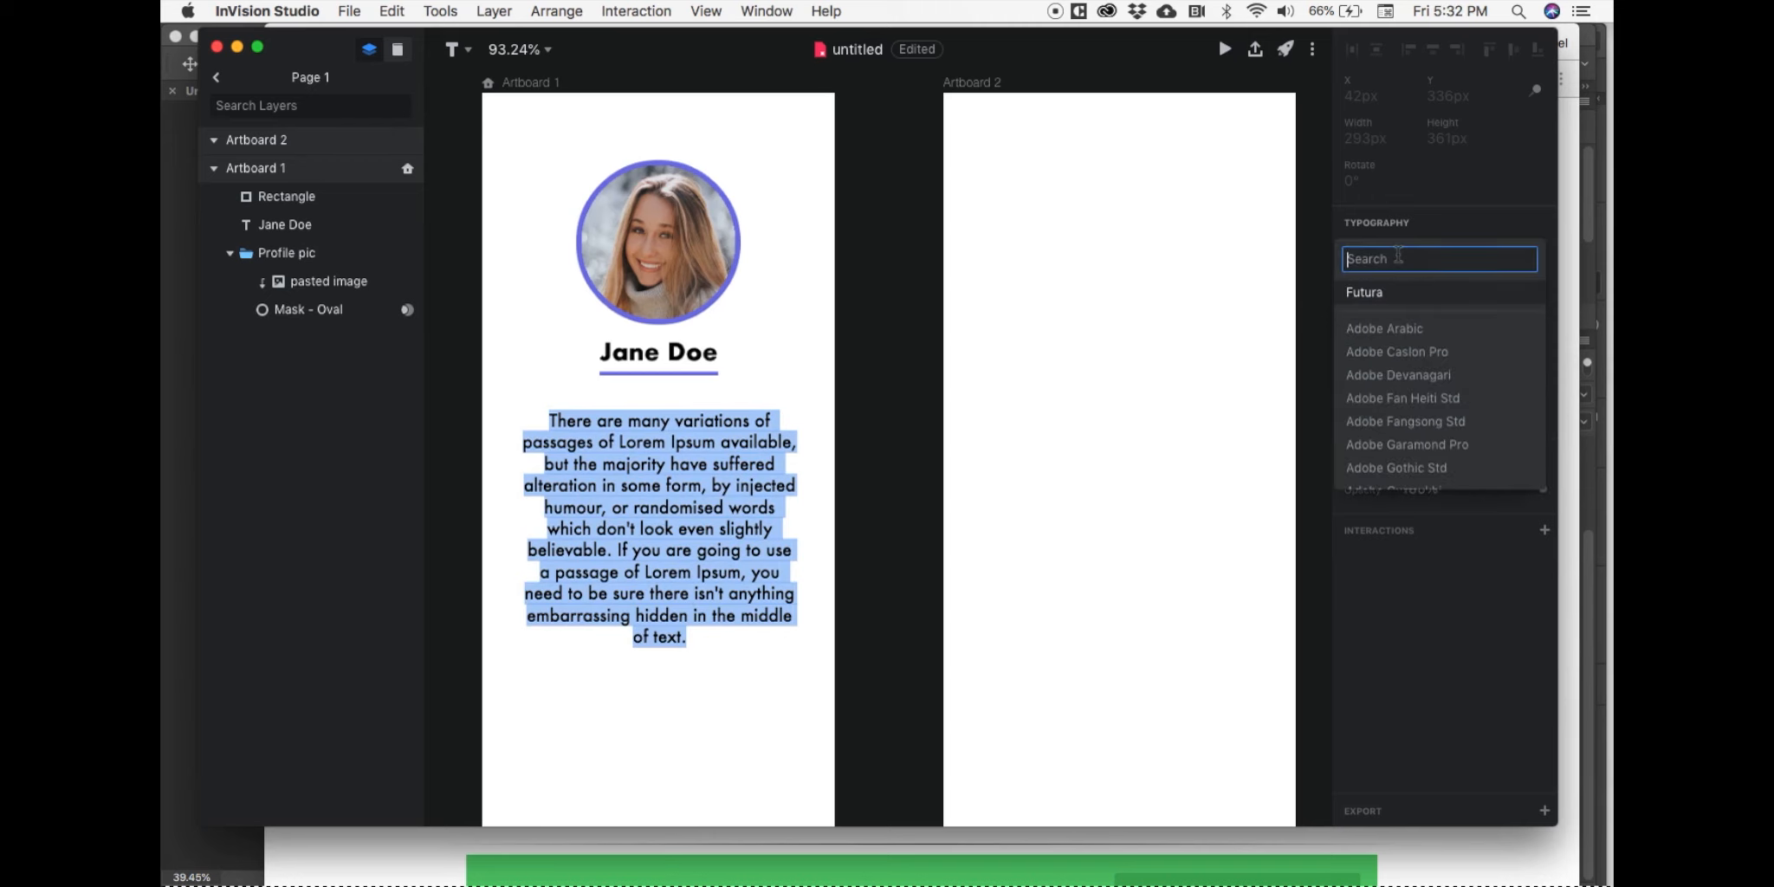
{"action": "type", "text": "hel"}
{"action": "key", "text": "Down"}
{"action": "key", "text": "Down"}
{"action": "key", "text": "Down"}
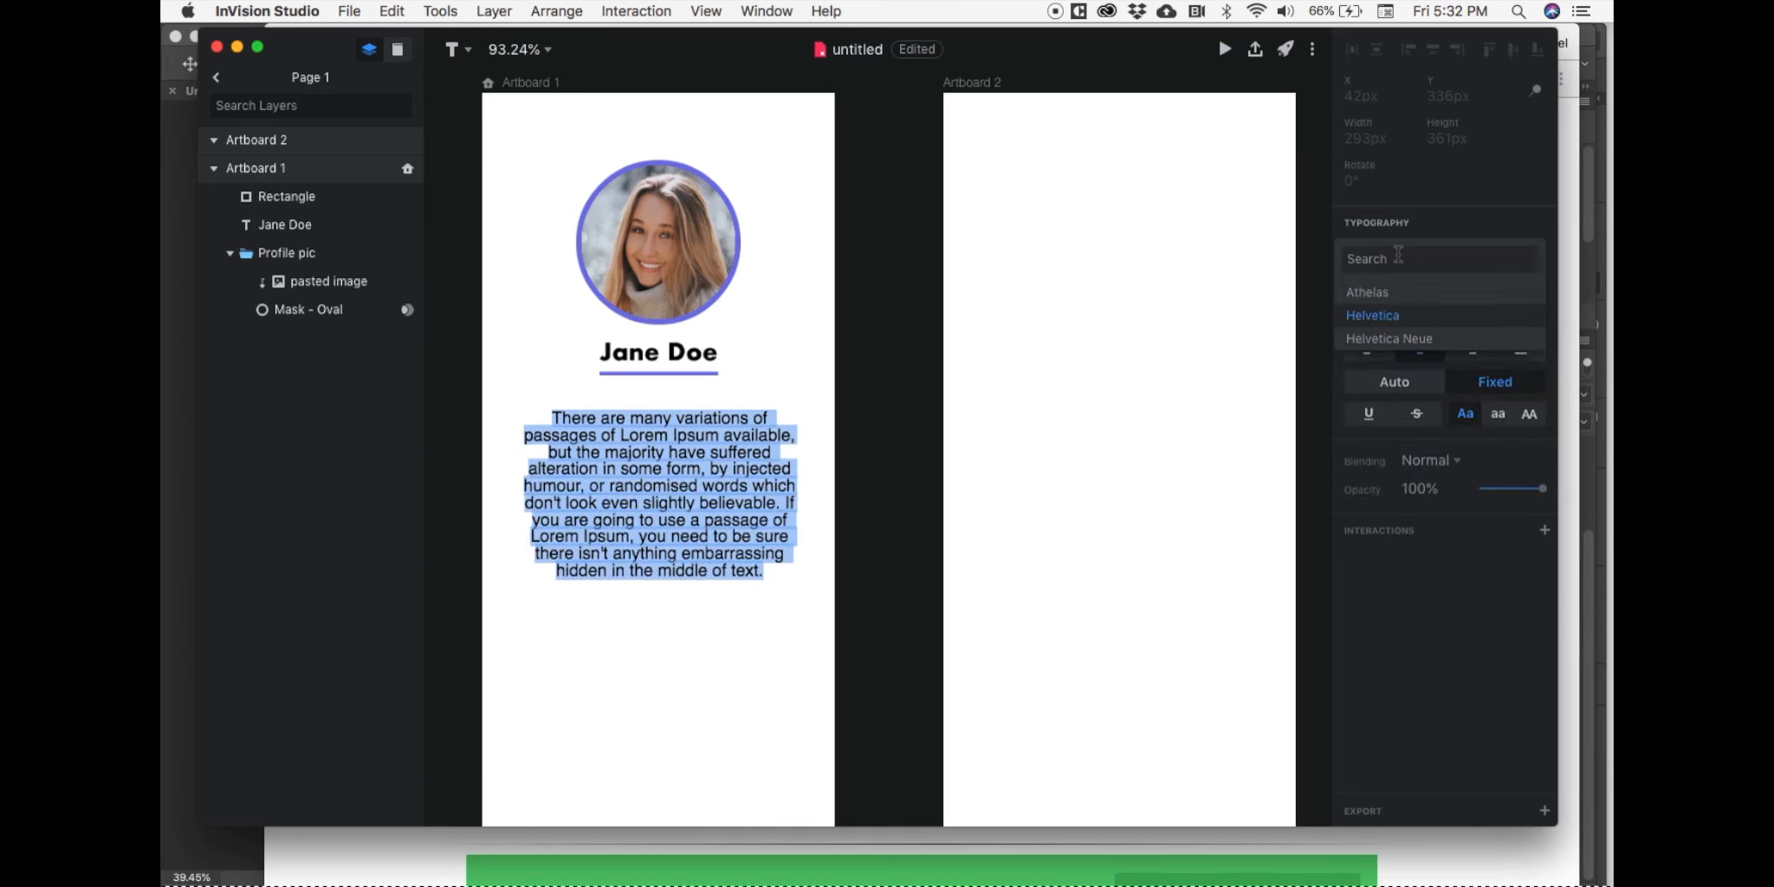
{"action": "key", "text": "Up"}
{"action": "key", "text": "Down"}
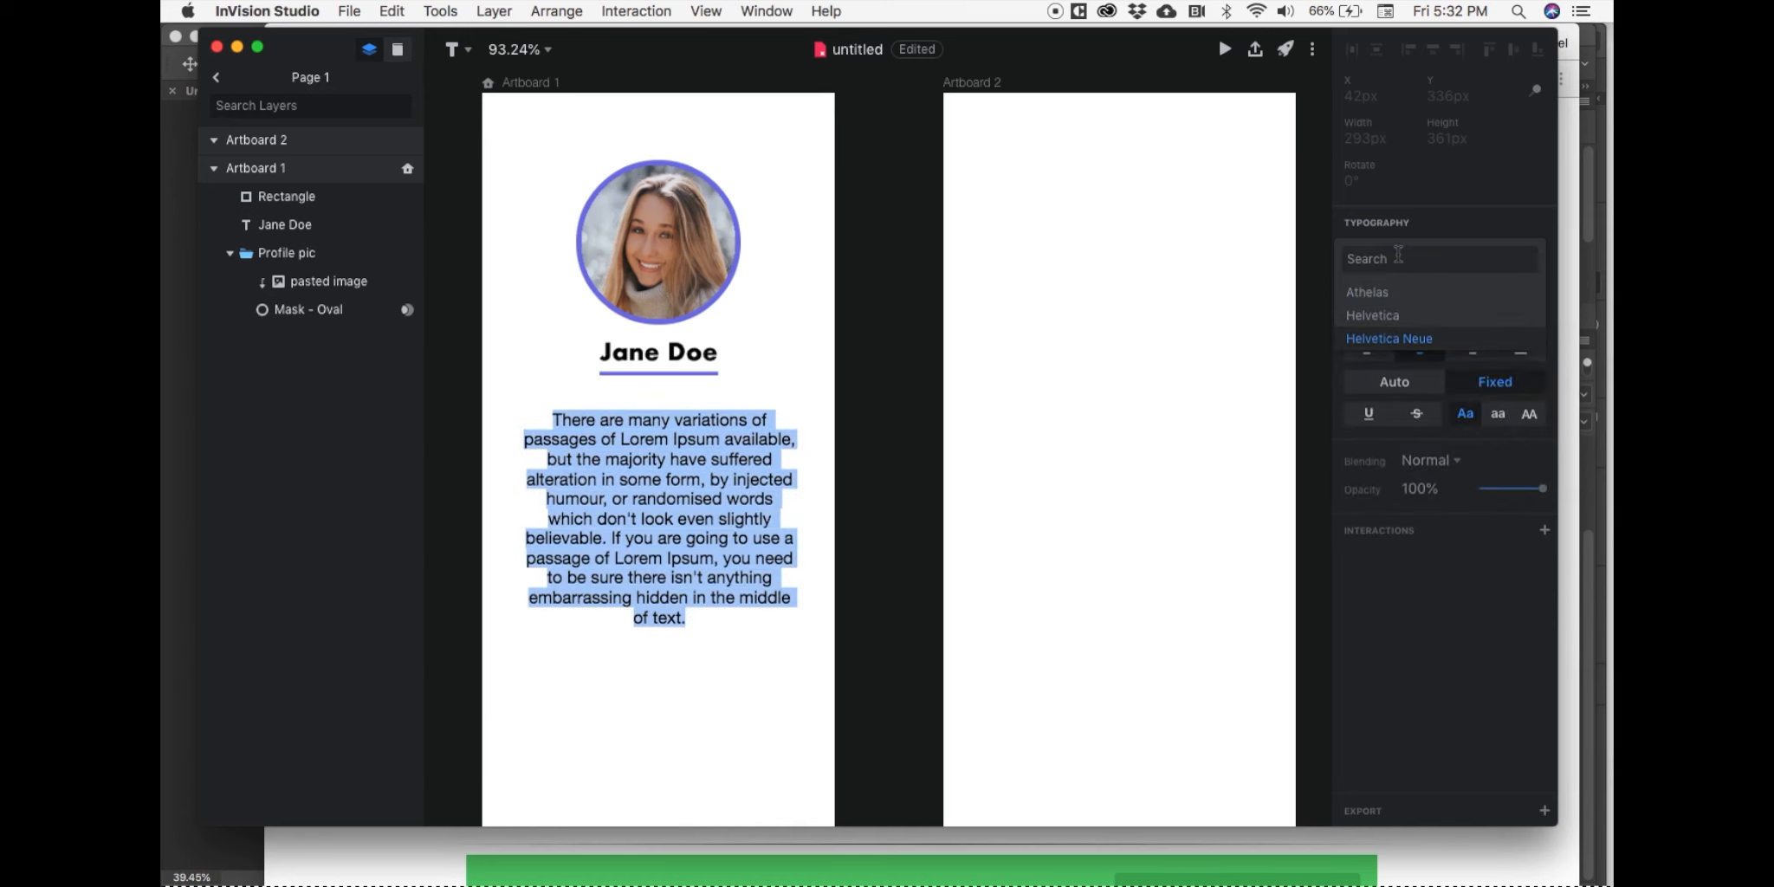
{"action": "key", "text": "Return"}
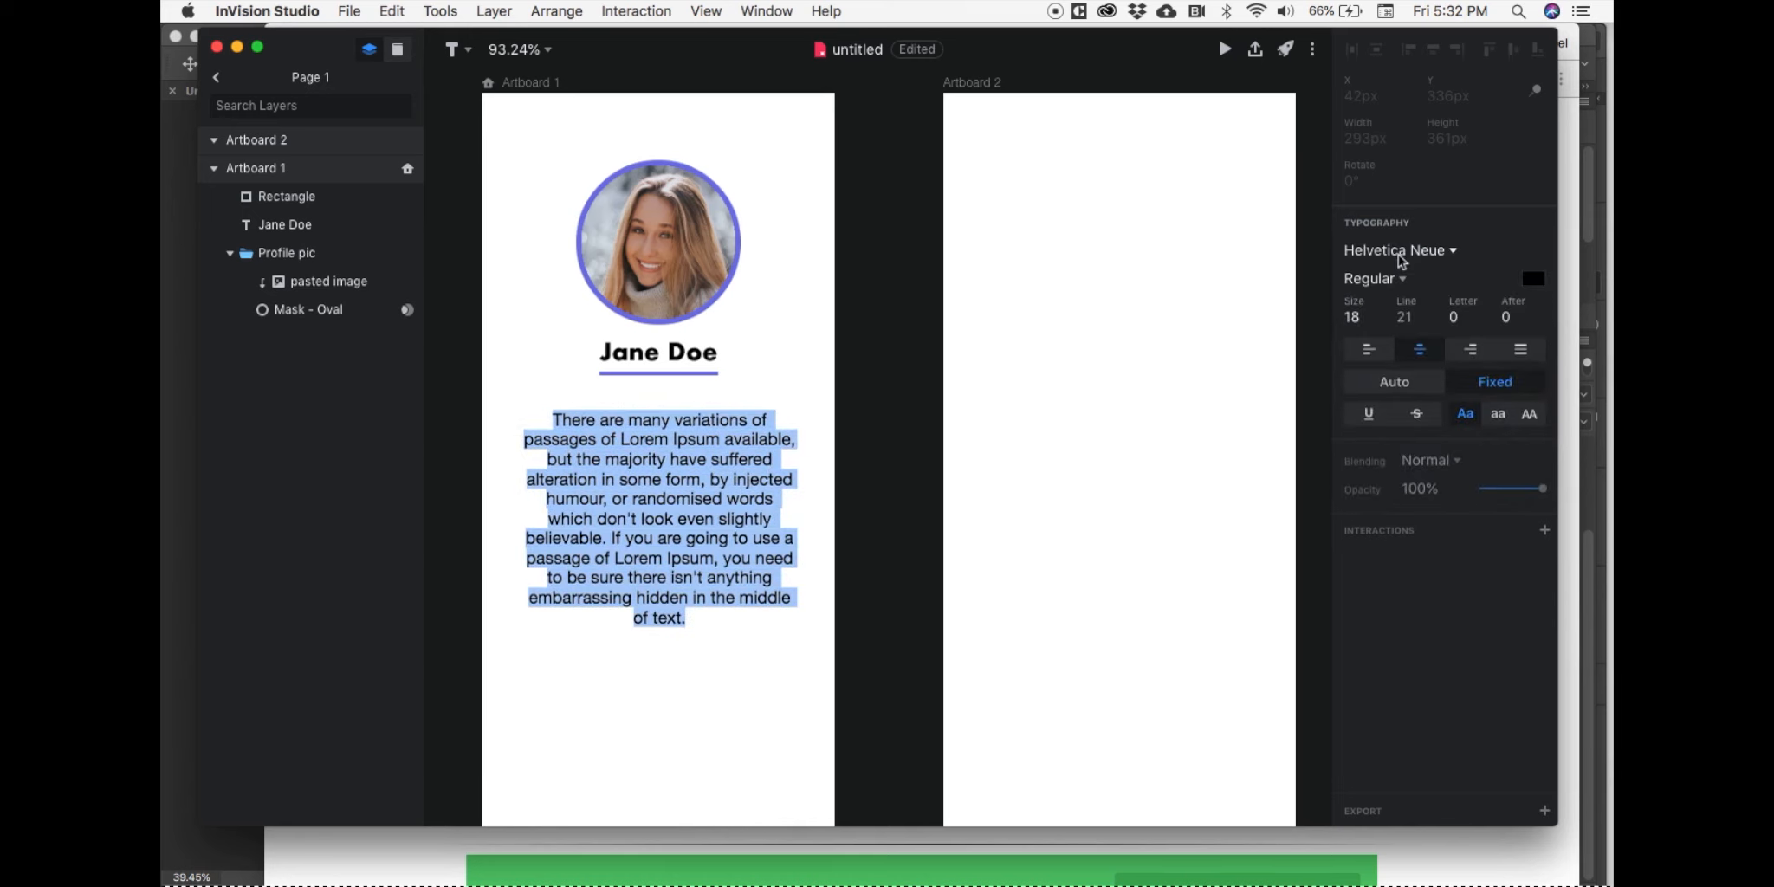
Step: Change the font of the name text above the underline to Helvetica Neue
{"action": "left_click", "coordinate": [703, 356]}
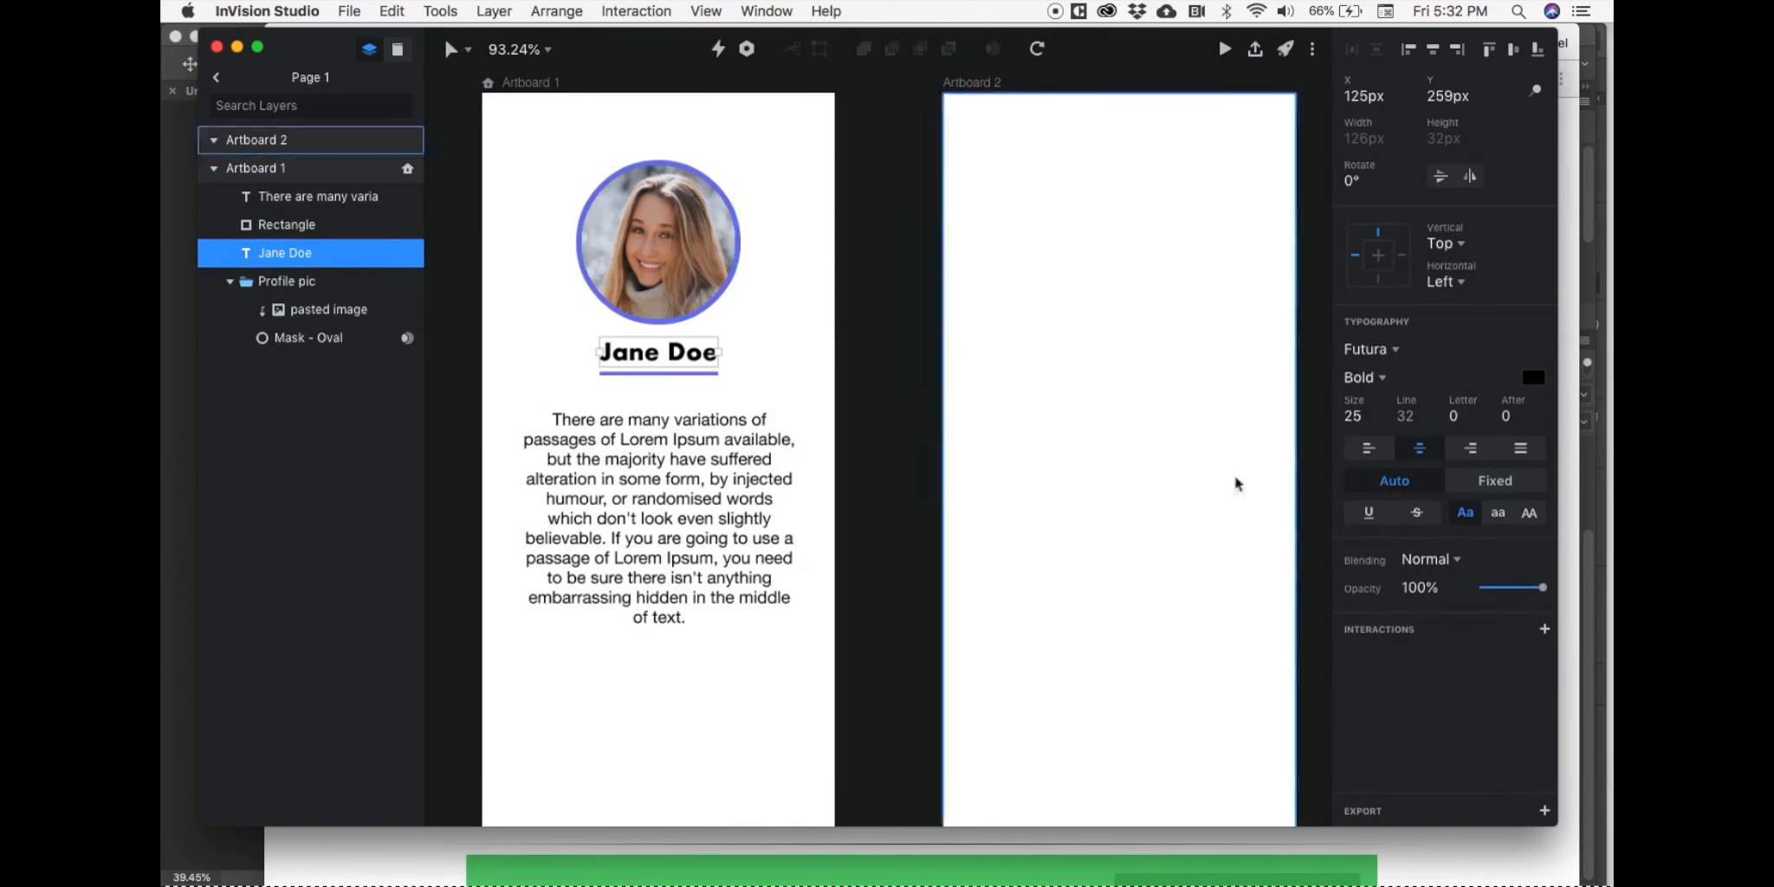
{"action": "left_click", "coordinate": [1377, 349]}
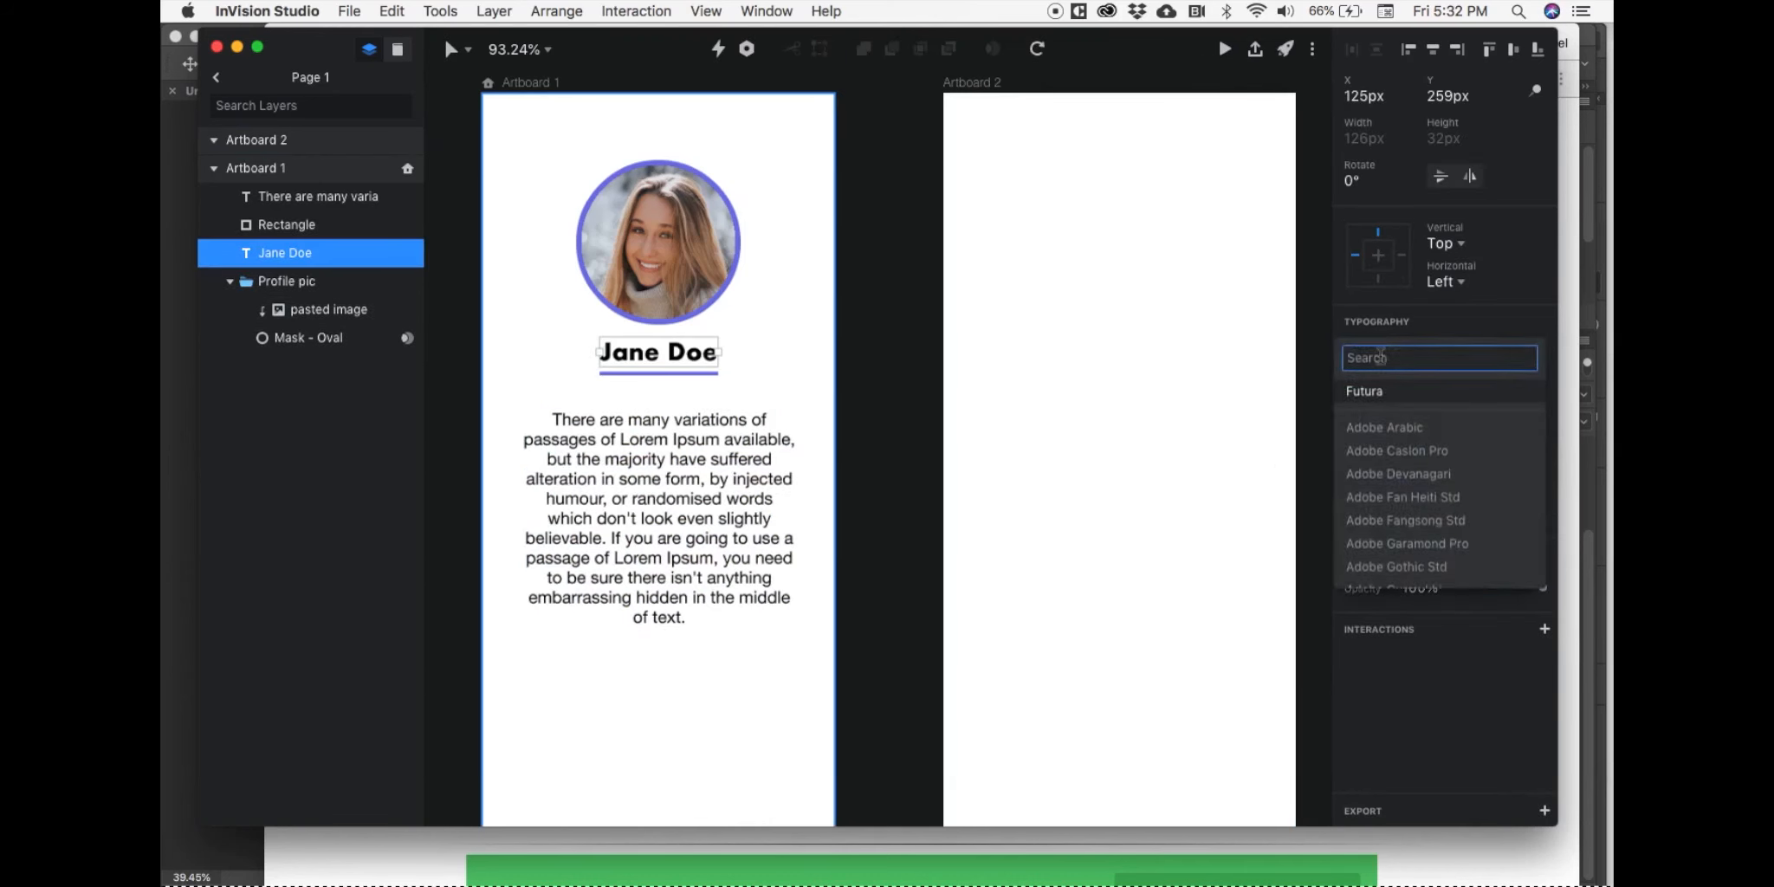
{"action": "type", "text": "helb"}
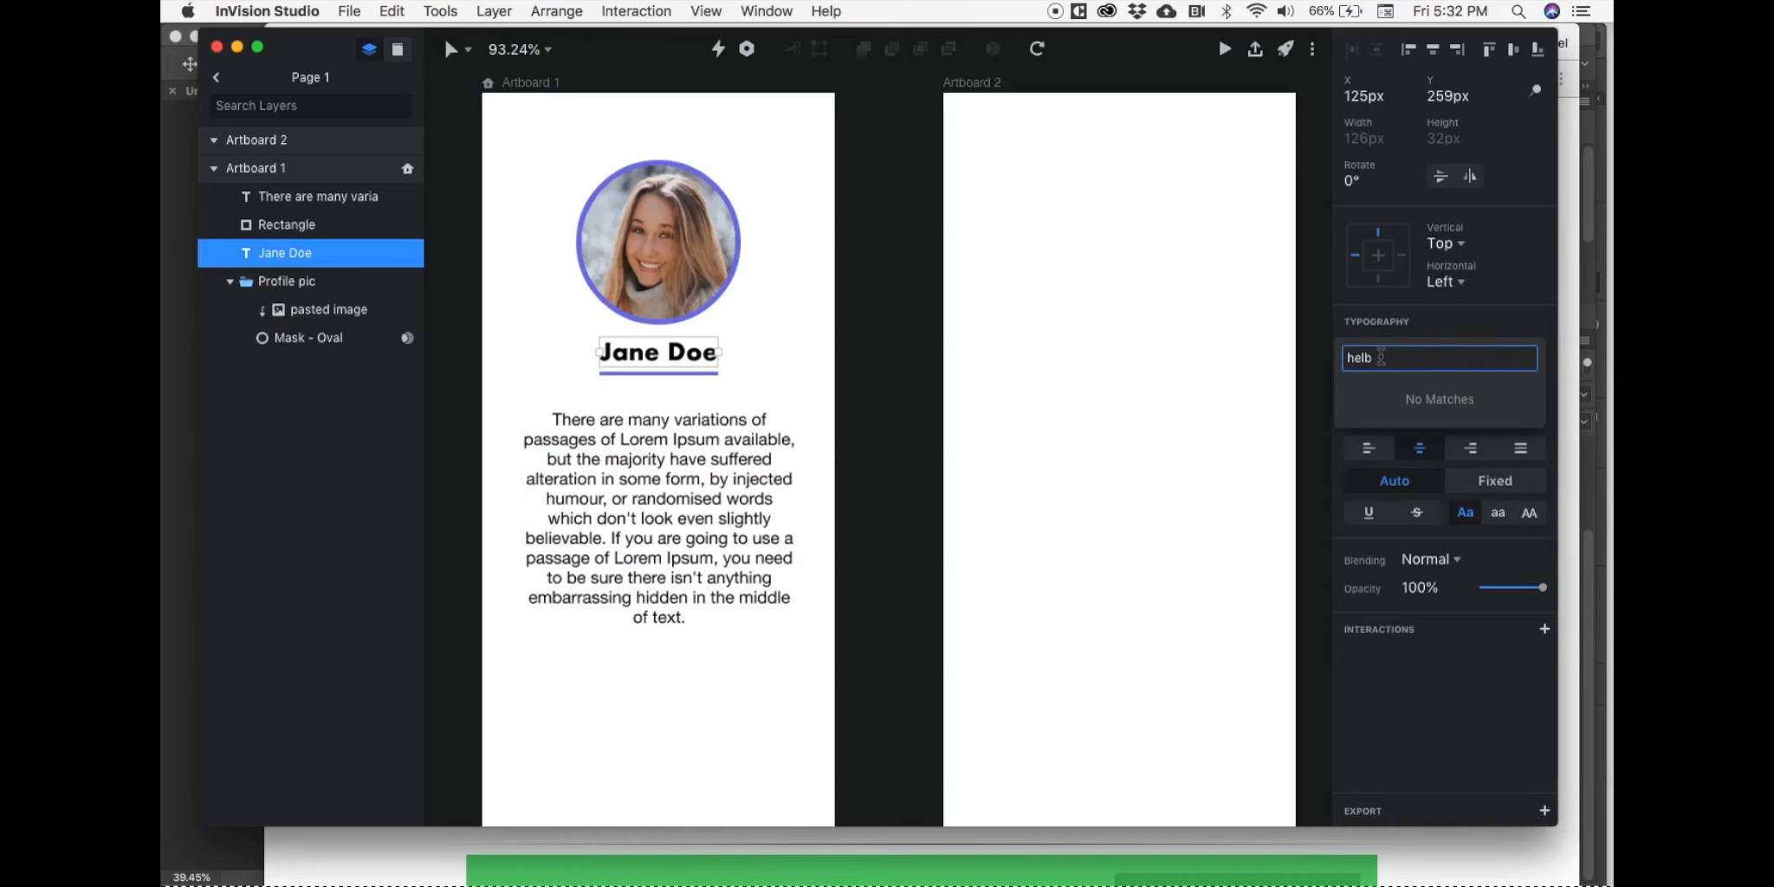
{"action": "key", "text": "BackSpace"}
{"action": "key", "text": "Down"}
{"action": "key", "text": "Down"}
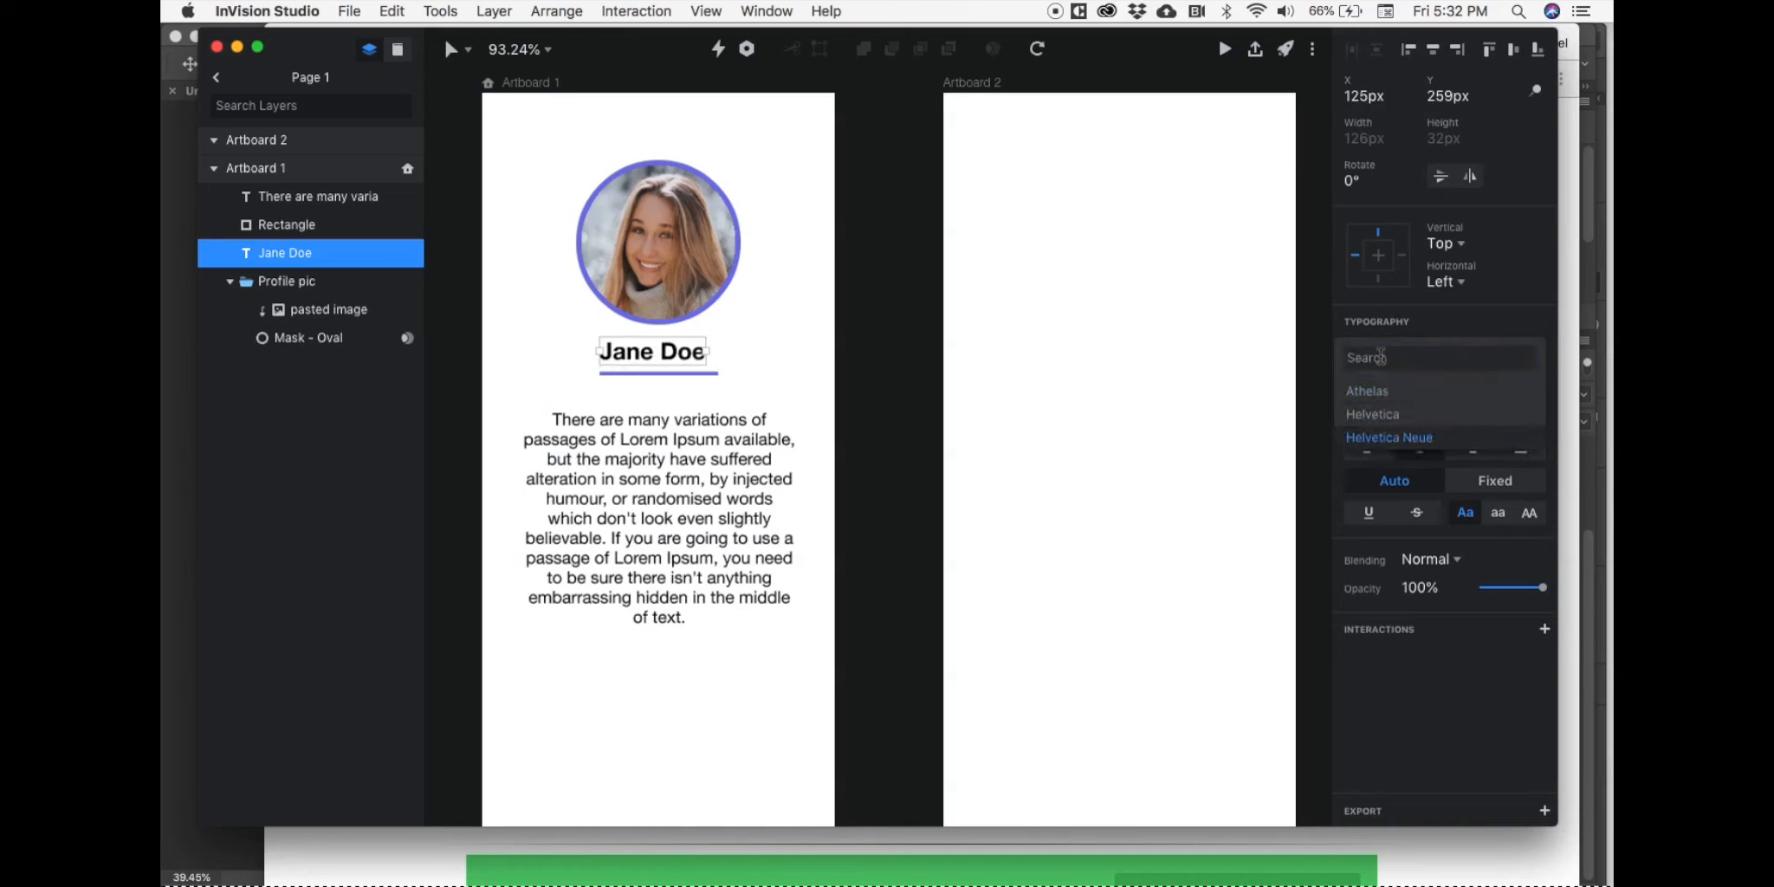
{"action": "key", "text": "Return"}
Step: Nudge the name text right to X 131 px to centre it over the underline
{"action": "key", "text": "Right"}
{"action": "key", "text": "Right"}
{"action": "key", "text": "Right"}
{"action": "key", "text": "Right"}
{"action": "key", "text": "Right"}
{"action": "key", "text": "Right"}
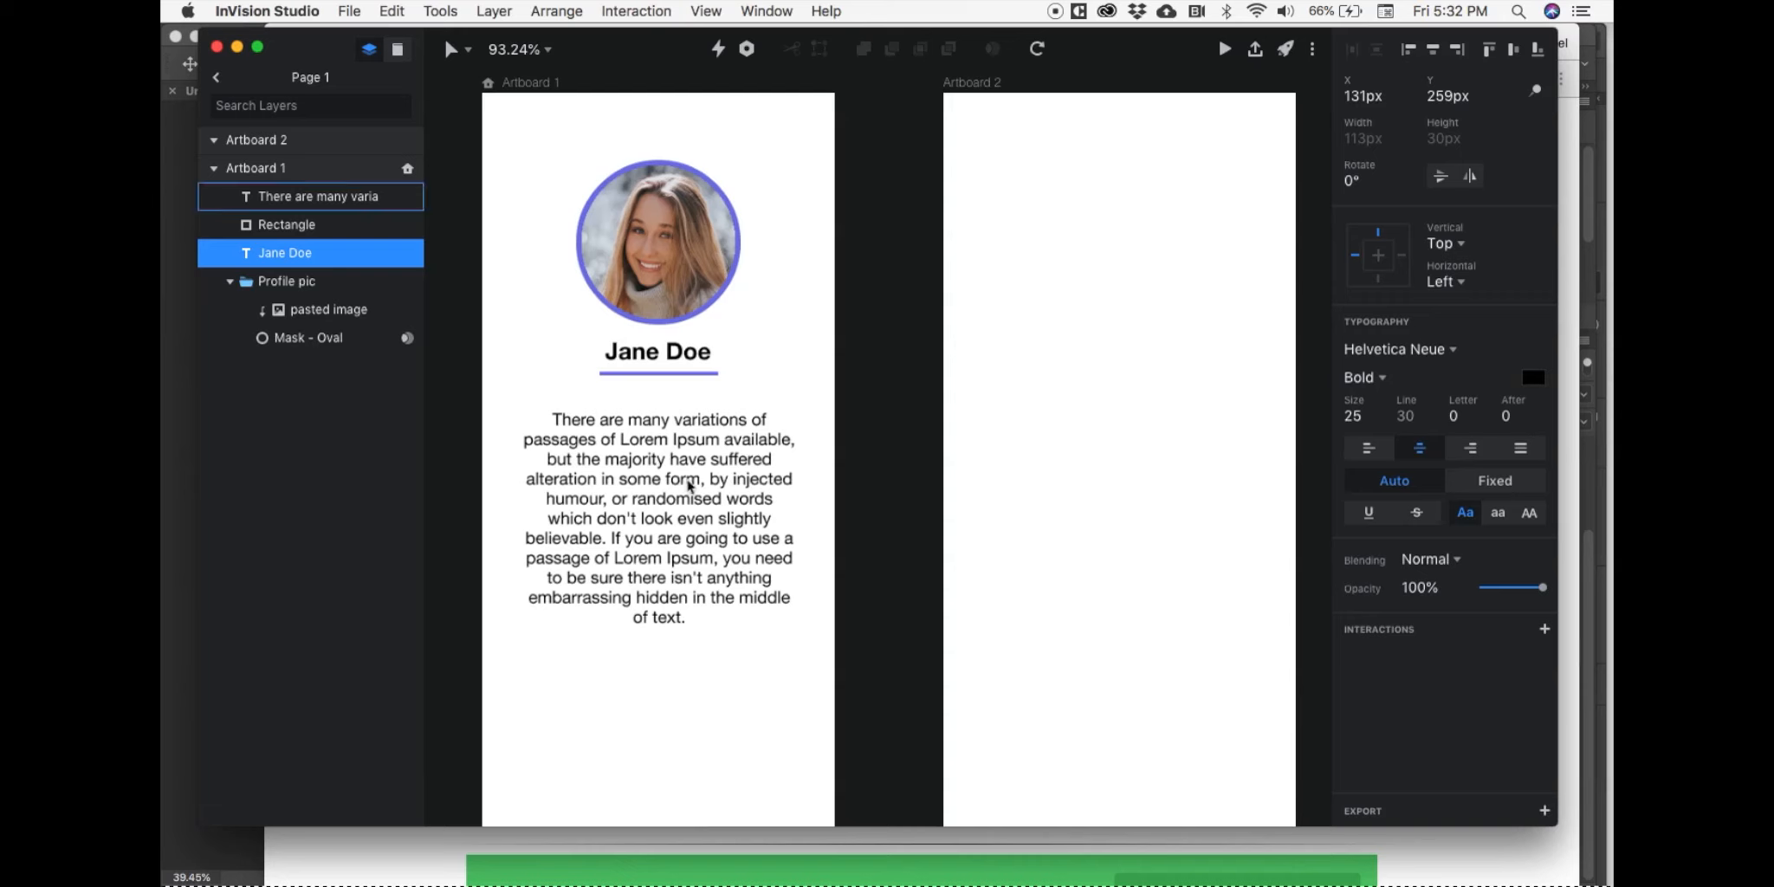
Step: Select the photo, name, underline and paragraph on Artboard 1 and move them down together by about 40 px
{"action": "left_click", "coordinate": [690, 486]}
{"action": "left_click", "coordinate": [833, 339]}
{"action": "left_click_drag", "start_coordinate": [559, 185], "coordinate": [734, 752]}
{"action": "key", "text": "shift+Down"}
{"action": "key", "text": "shift+Down"}
{"action": "key", "text": "shift+Down"}
{"action": "key", "text": "shift+Down"}
{"action": "key", "text": "shift+Down"}
{"action": "key", "text": "shift+Down"}
{"action": "key", "text": "shift+Up"}
{"action": "key", "text": "shift+Up"}
{"action": "key", "text": "shift+Down"}
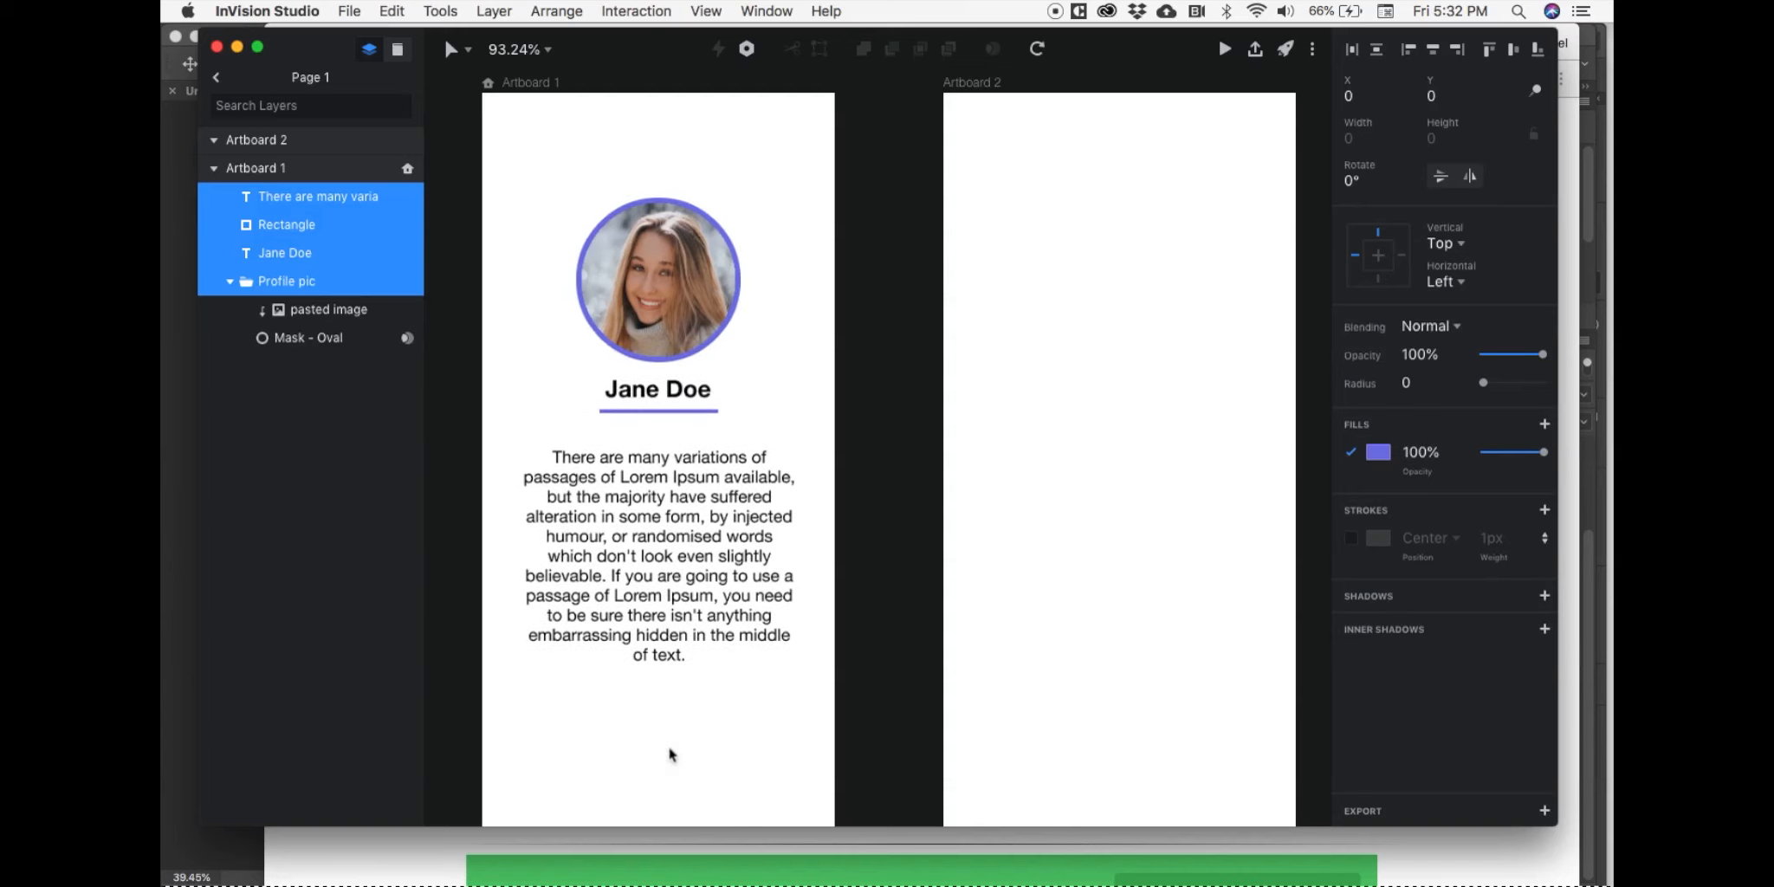
Step: Copy the photo, name, underline and paragraph from Artboard 1 and select Artboard 2 as the destination
{"action": "left_click", "coordinate": [667, 619]}
{"action": "left_click_drag", "start_coordinate": [507, 192], "coordinate": [714, 756]}
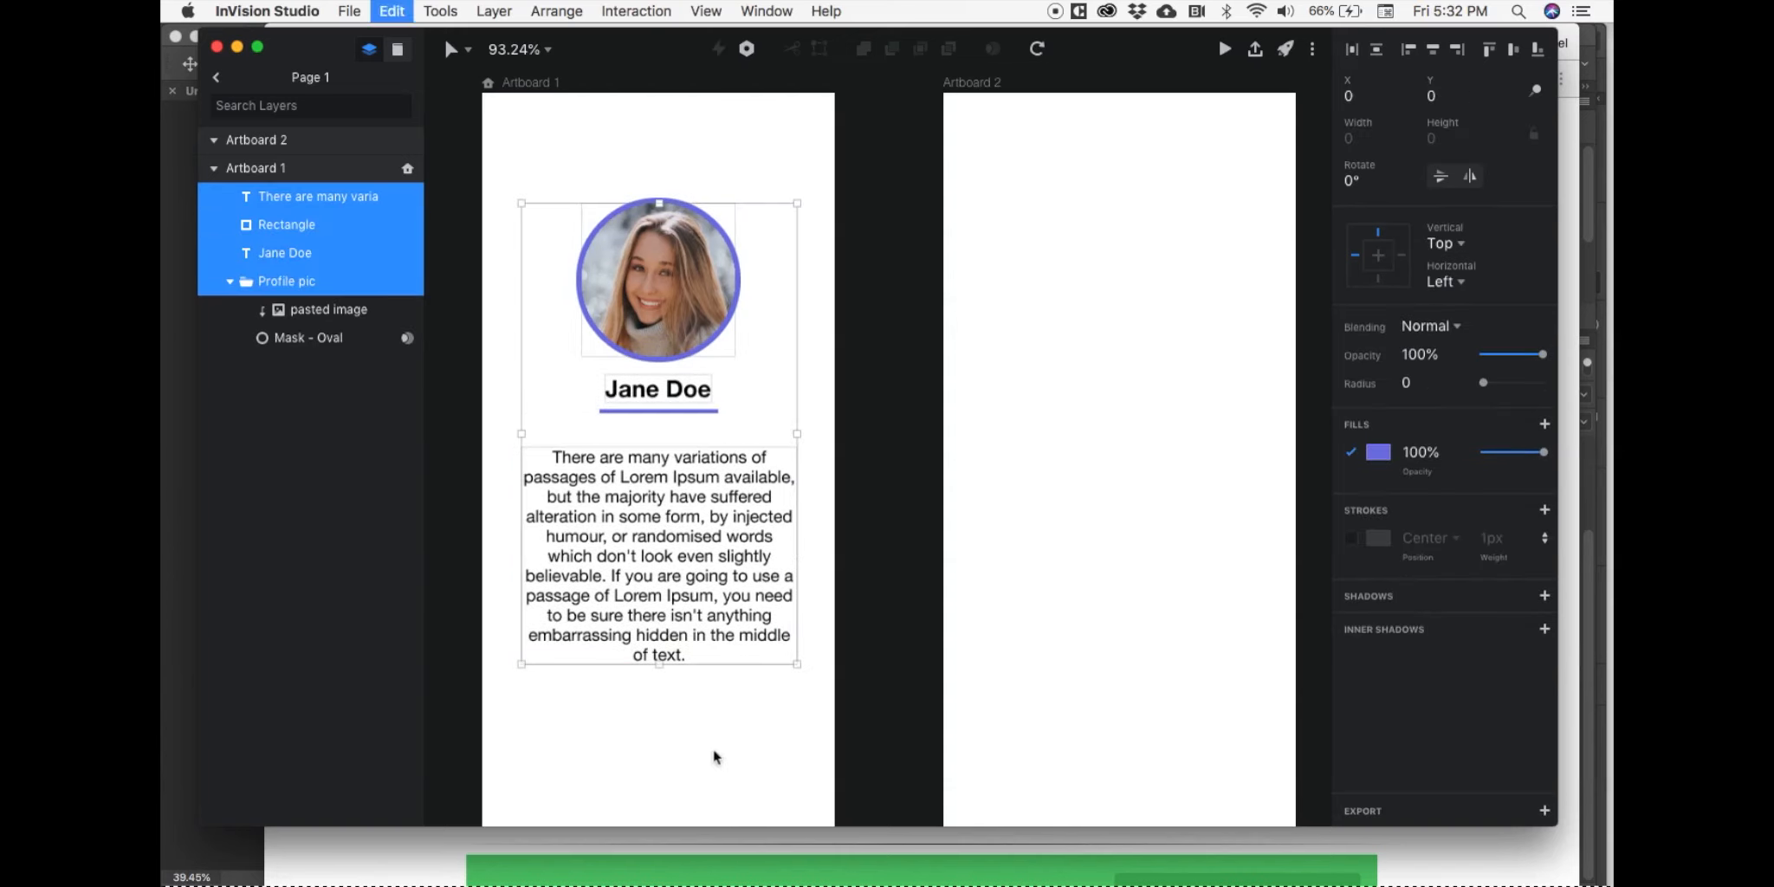
{"action": "left_click", "coordinate": [1194, 383]}
{"action": "scroll", "coordinate": [1129, 416], "scroll_direction": "right", "scroll_amount": 4}
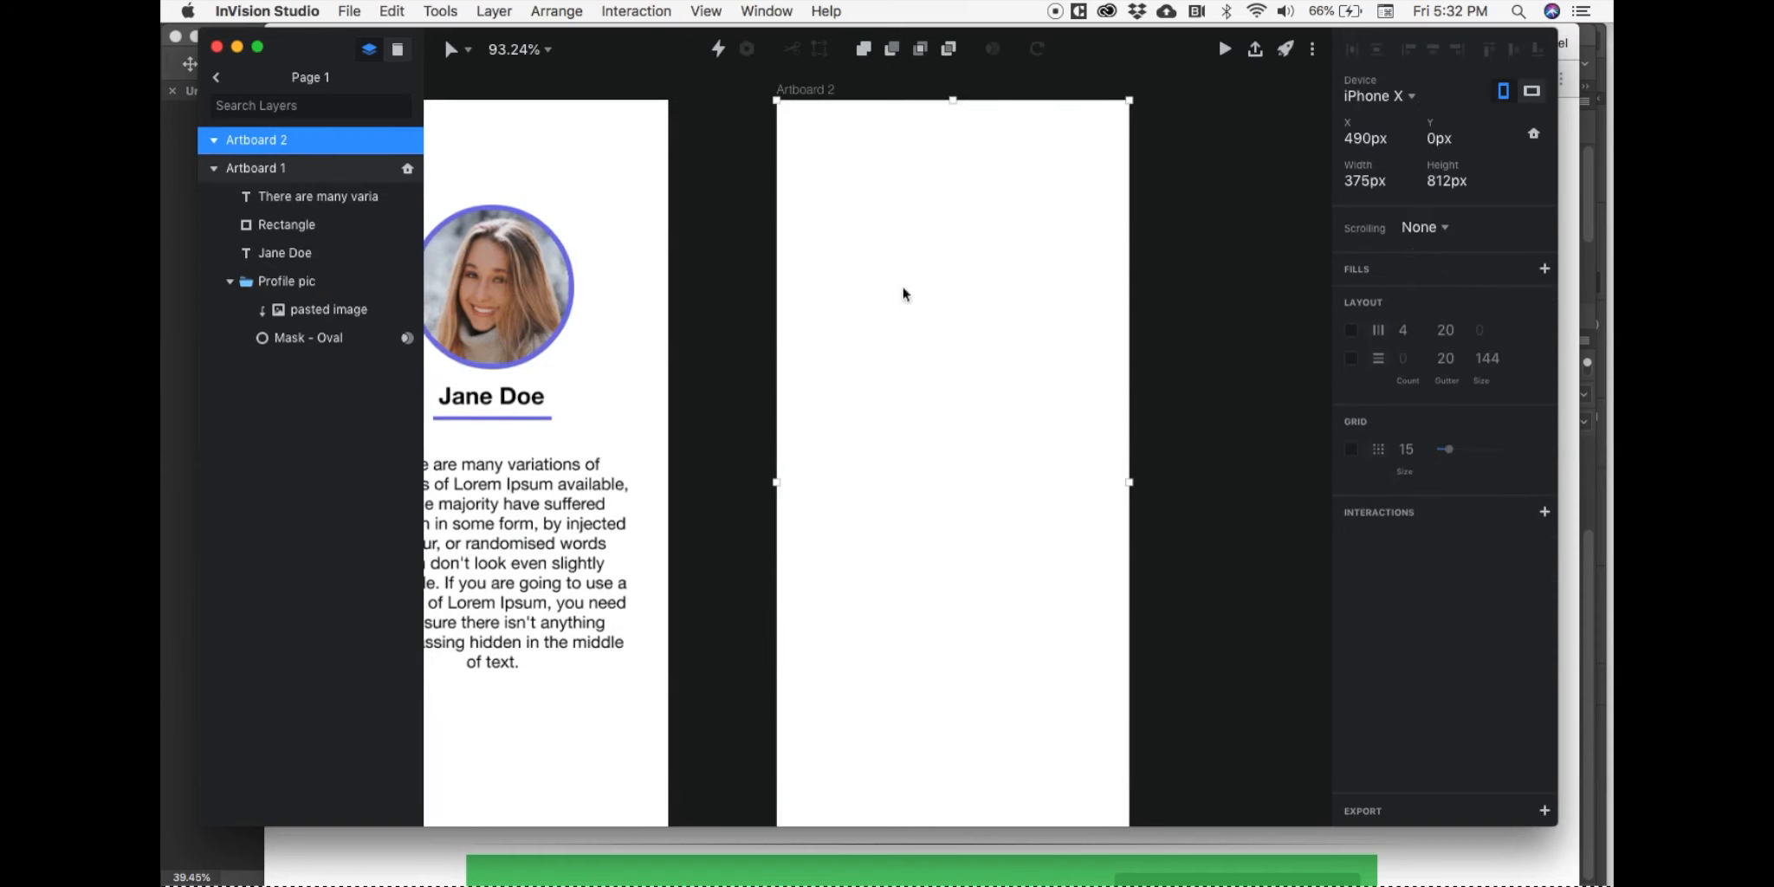
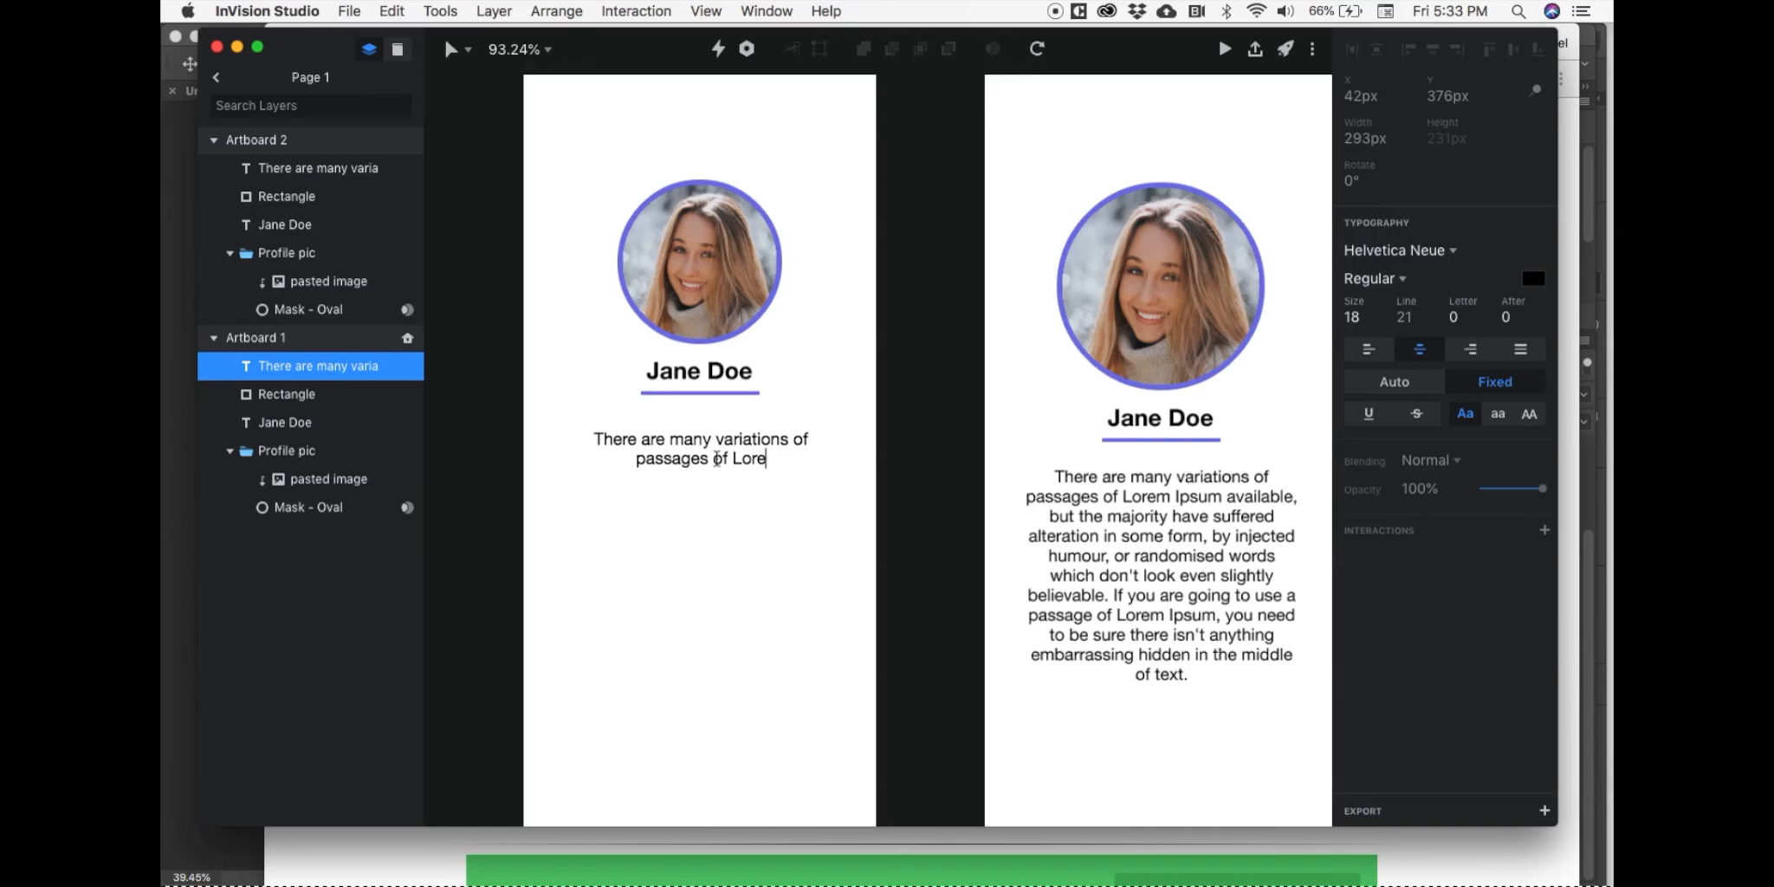
Step: Shorten the paragraph on Artboard 1 to "There are many variations of passages of Lorem" and deselect it
{"action": "key", "text": "BackSpace"}
{"action": "key", "text": "Escape"}
{"action": "left_click", "coordinate": [693, 563]}
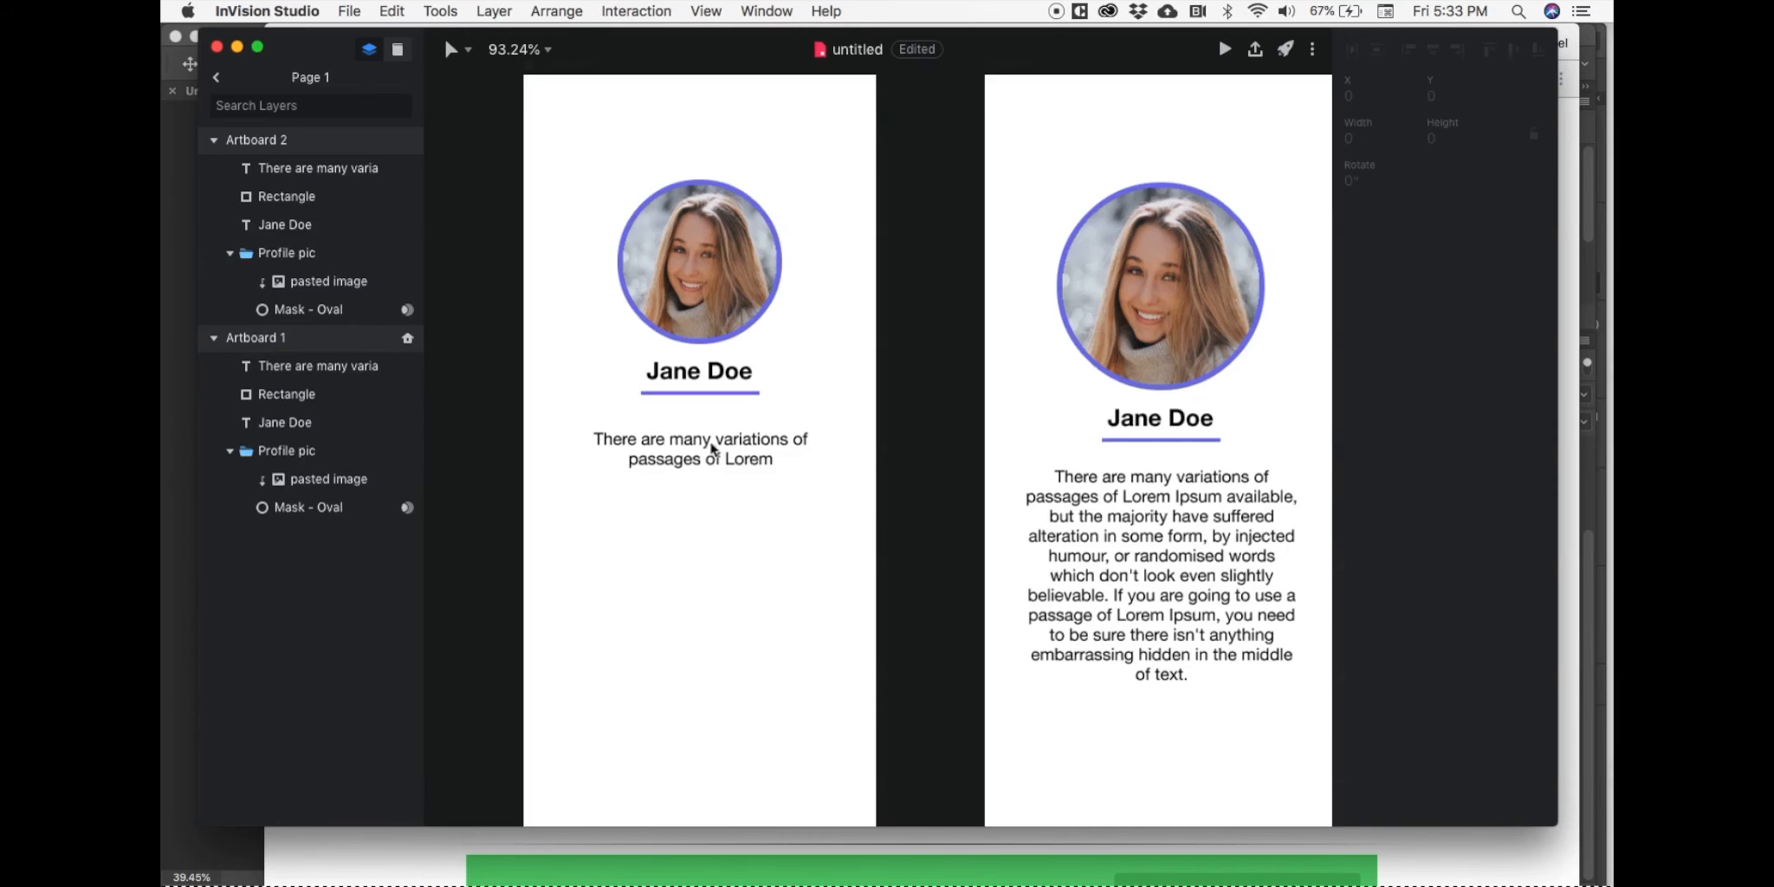
Step: Switch to Chrome and copy the photo of the blonde woman in the polka dotted shirt from the Unsplash smiling results
{"action": "left_click", "coordinate": [568, 862]}
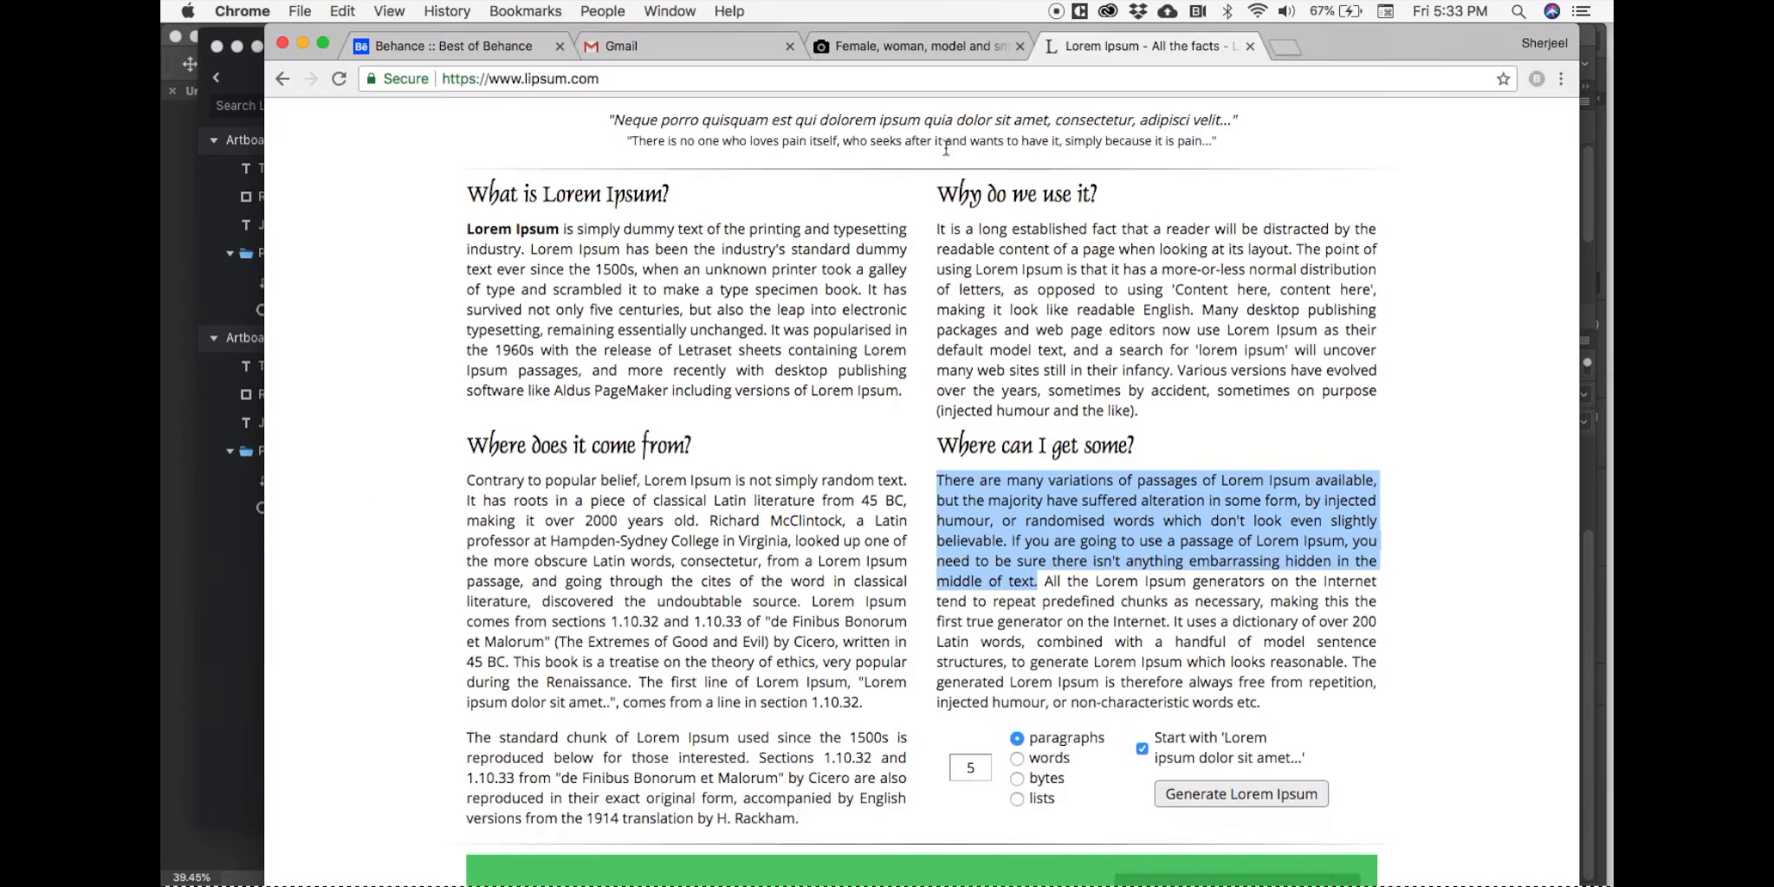
{"action": "left_click", "coordinate": [923, 47]}
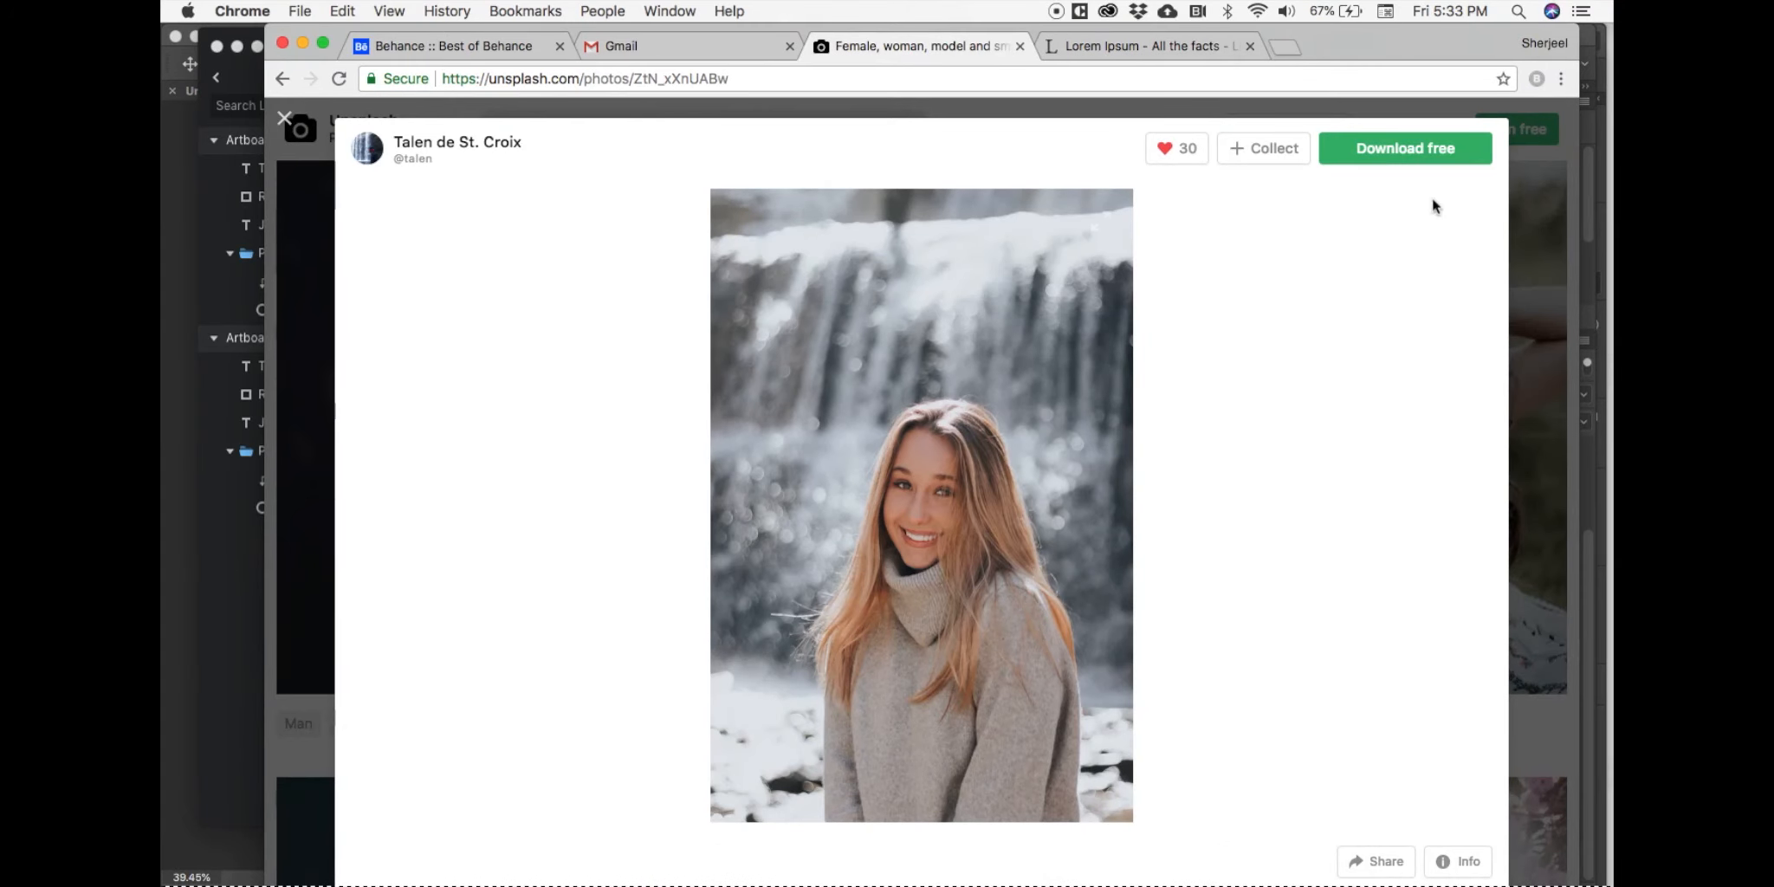
{"action": "left_click", "coordinate": [298, 287]}
{"action": "scroll", "coordinate": [558, 377], "scroll_direction": "down", "scroll_amount": 6}
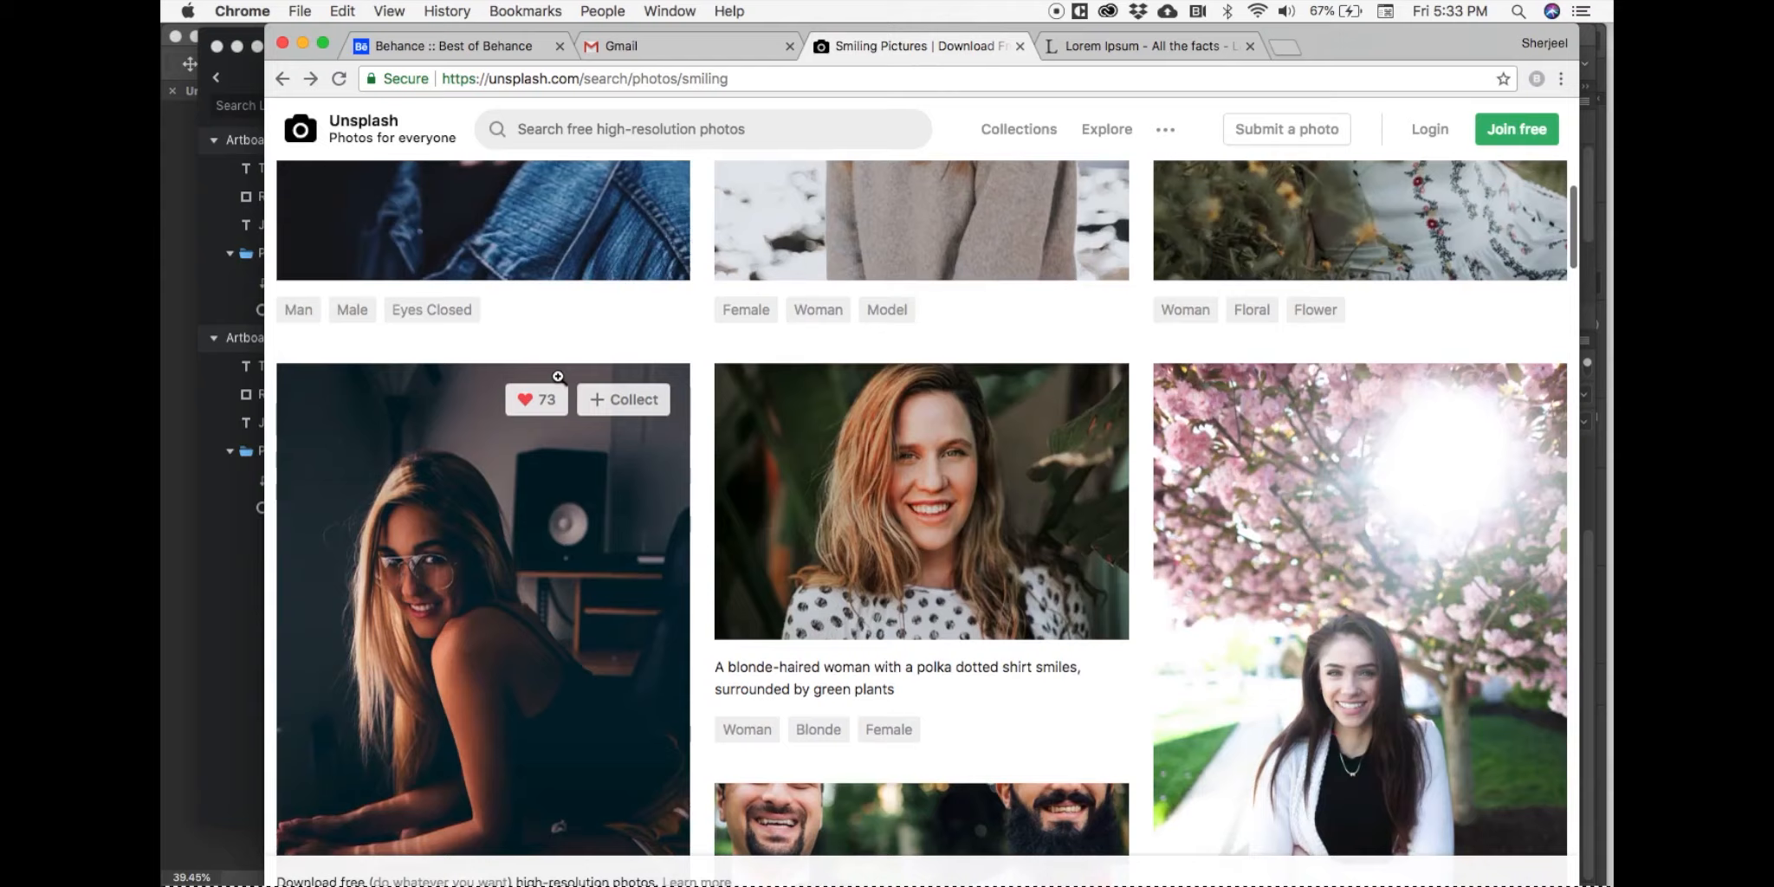
{"action": "scroll", "coordinate": [558, 377], "scroll_direction": "down", "scroll_amount": 2}
{"action": "scroll", "coordinate": [557, 377], "scroll_direction": "up", "scroll_amount": 4}
{"action": "scroll", "coordinate": [558, 376], "scroll_direction": "down", "scroll_amount": 5}
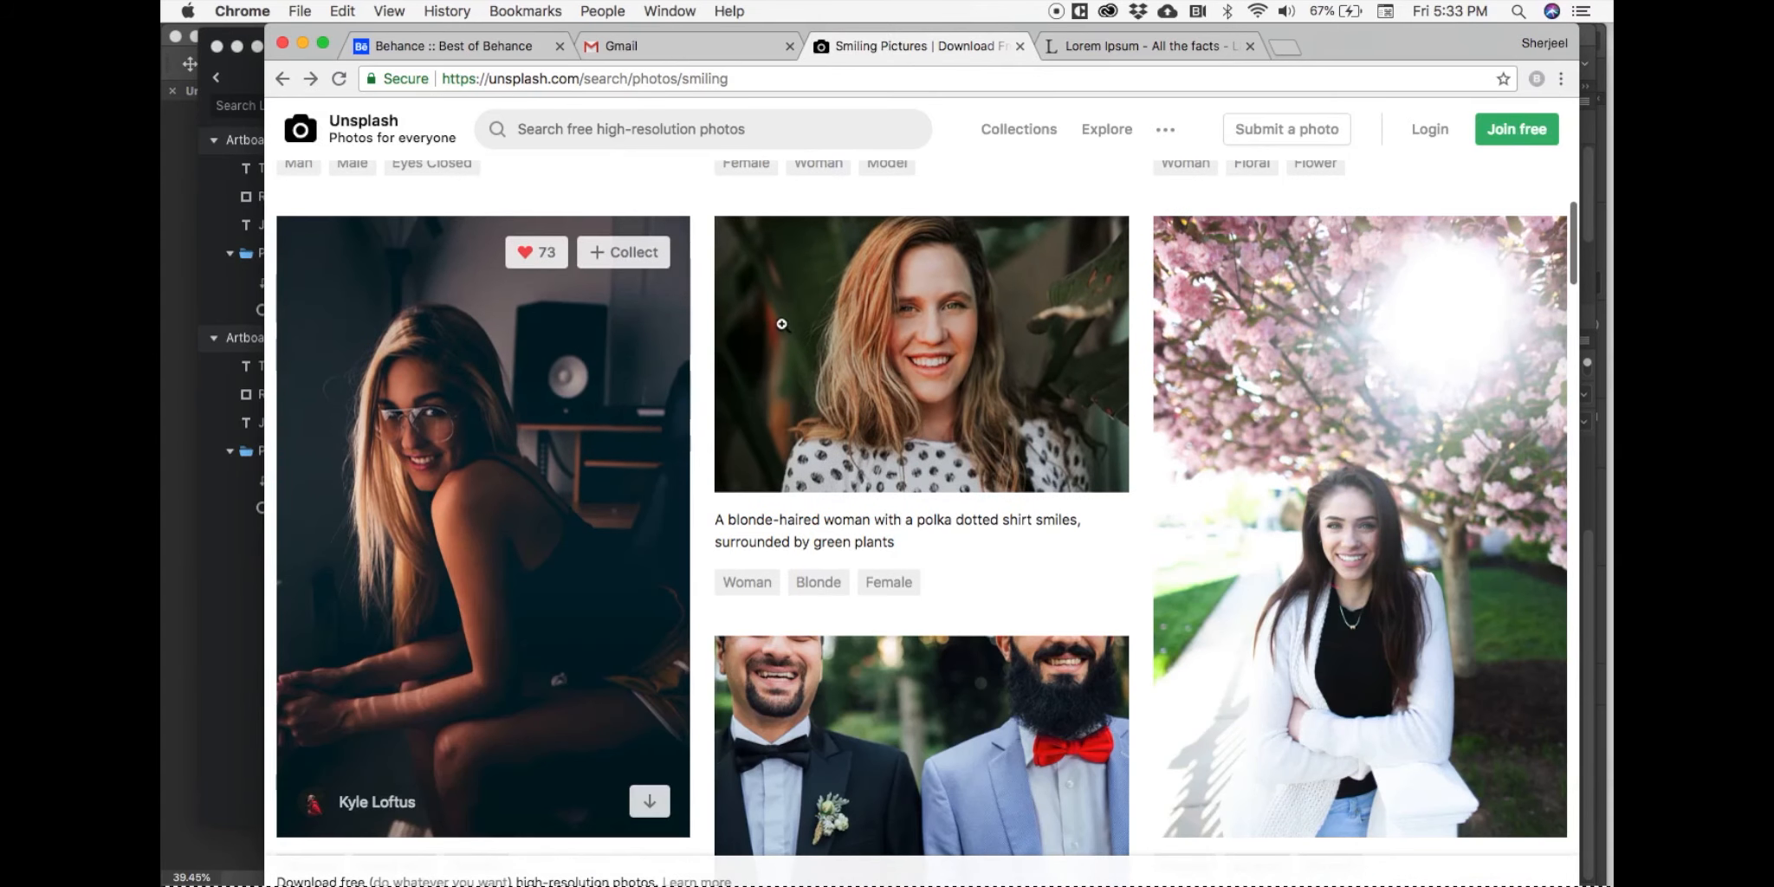
{"action": "right_click", "coordinate": [828, 309]}
{"action": "left_click", "coordinate": [877, 478]}
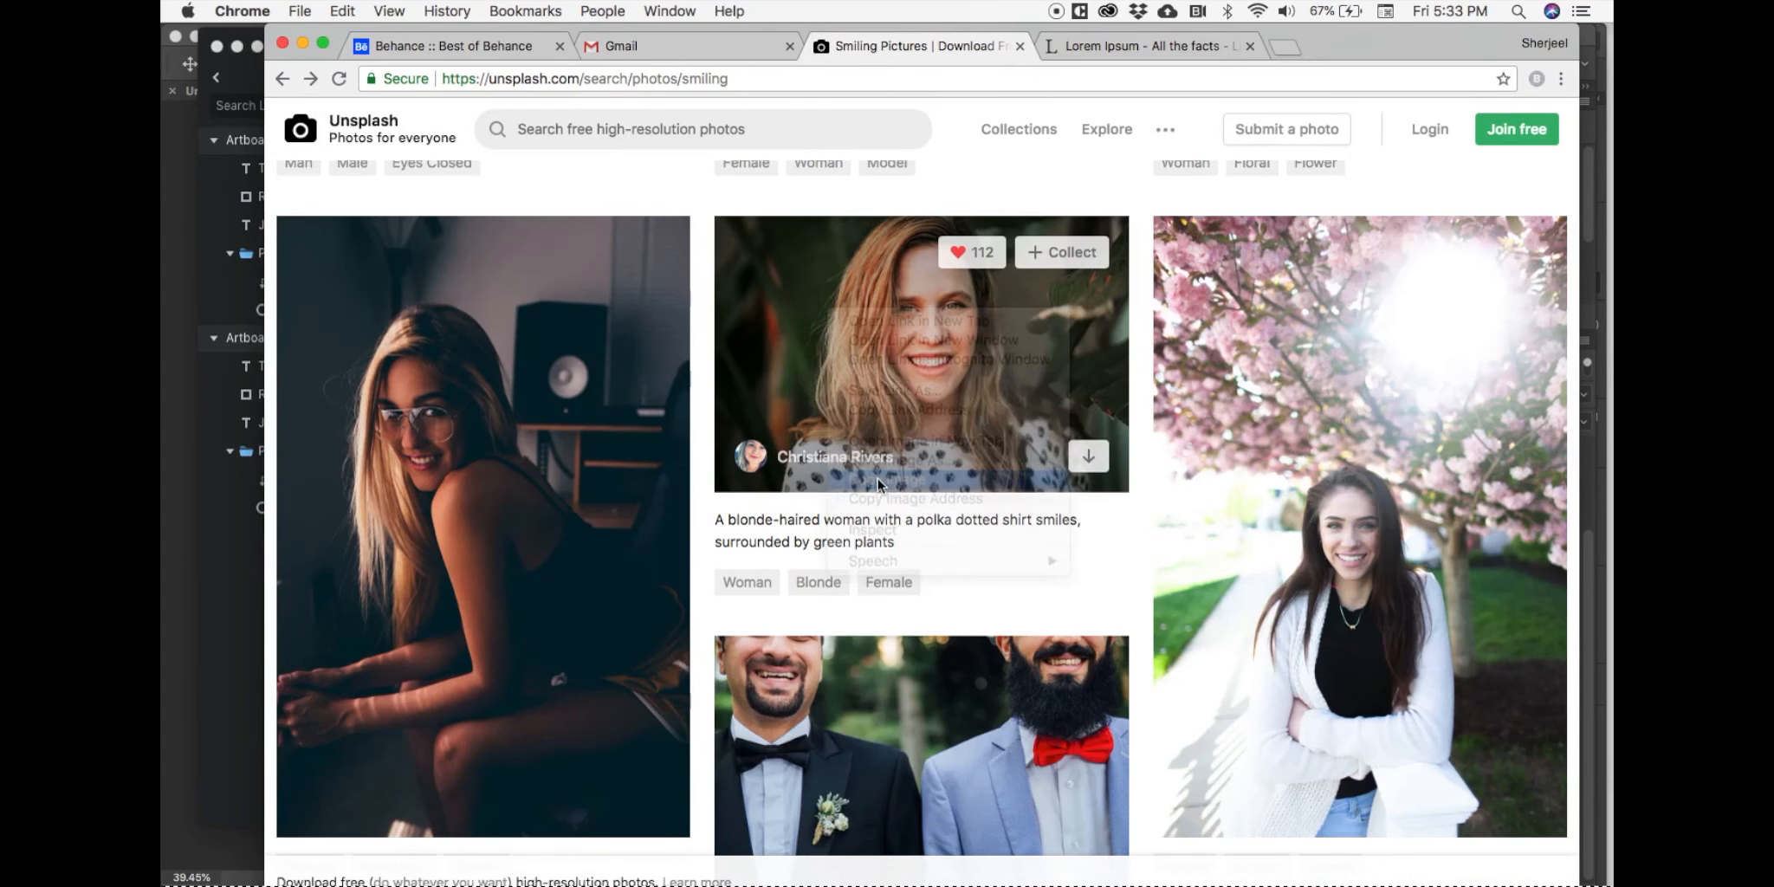
Step: In InVision Studio, paste the photo onto Artboard 1 below the paragraph at X 106 px, Y 449 px, with 52% opacity
{"action": "mouse_move", "coordinate": [963, 877]}
{"action": "left_click", "coordinate": [1100, 871]}
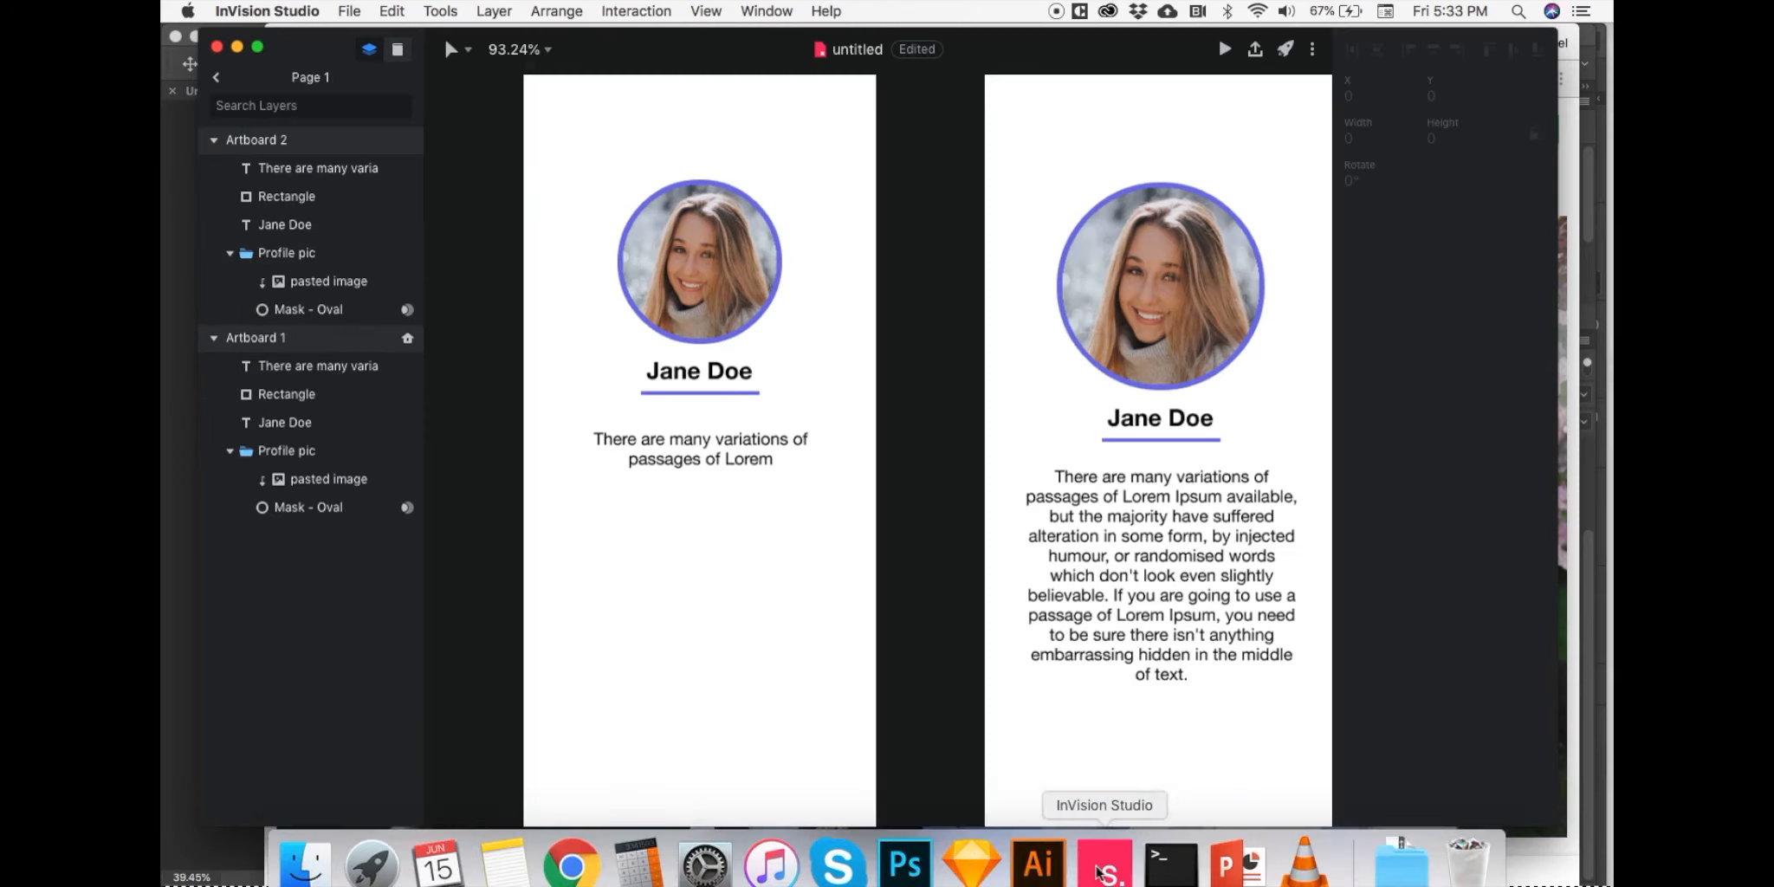
{"action": "key", "text": "super+v"}
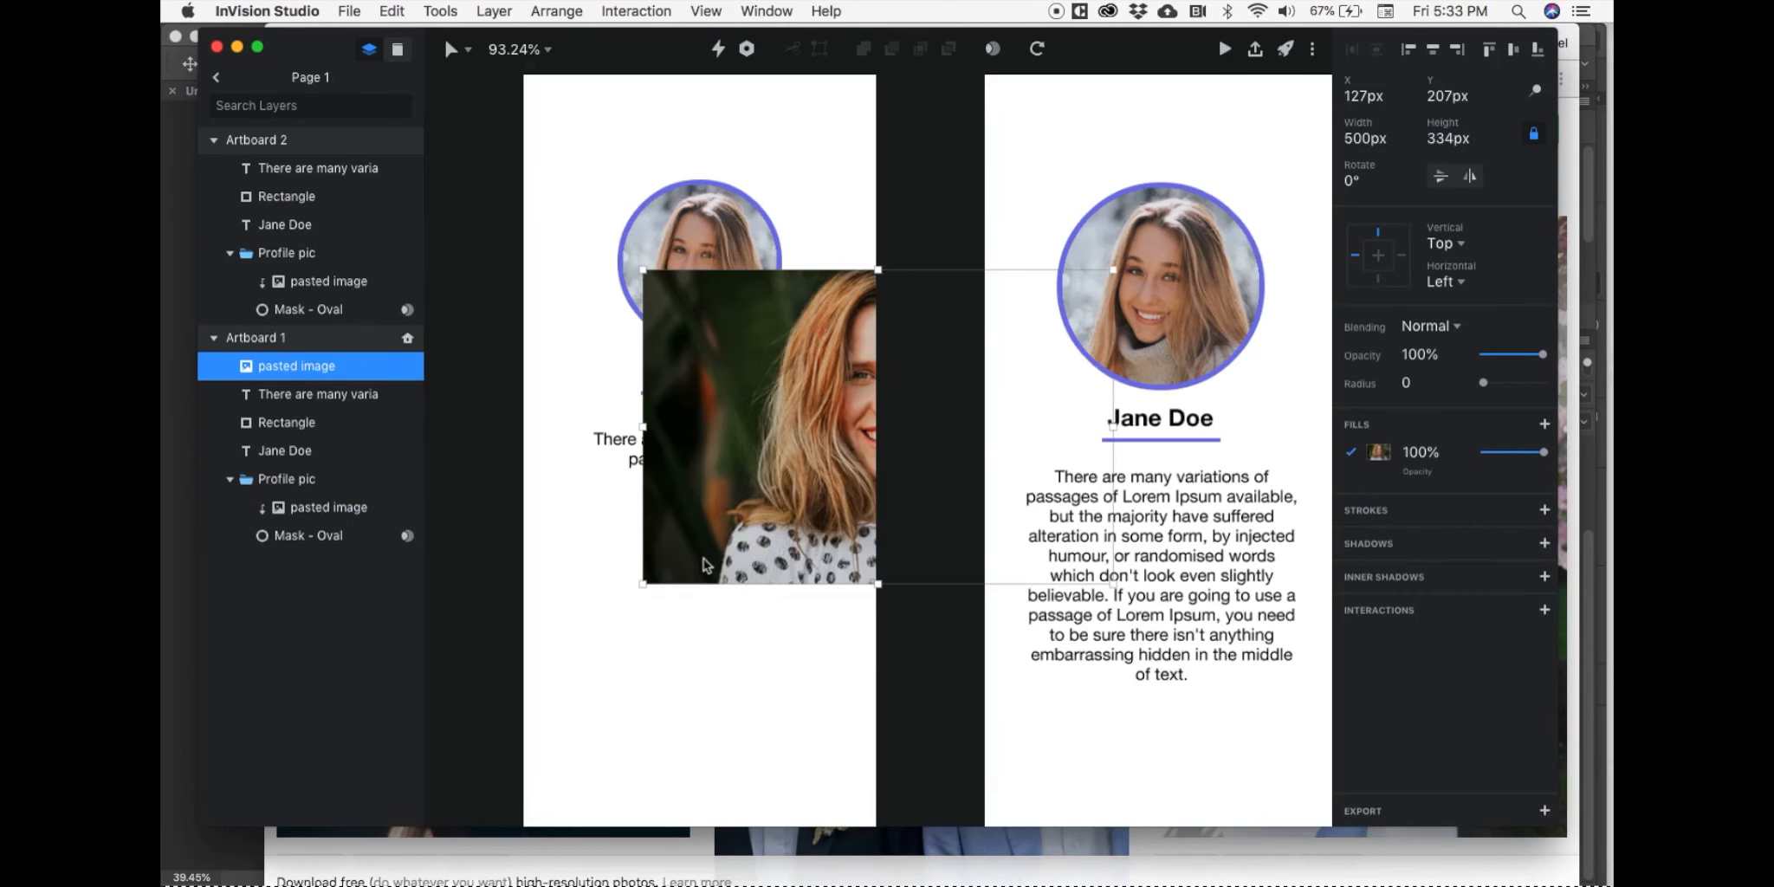
{"action": "left_click_drag", "start_coordinate": [792, 384], "coordinate": [760, 608]}
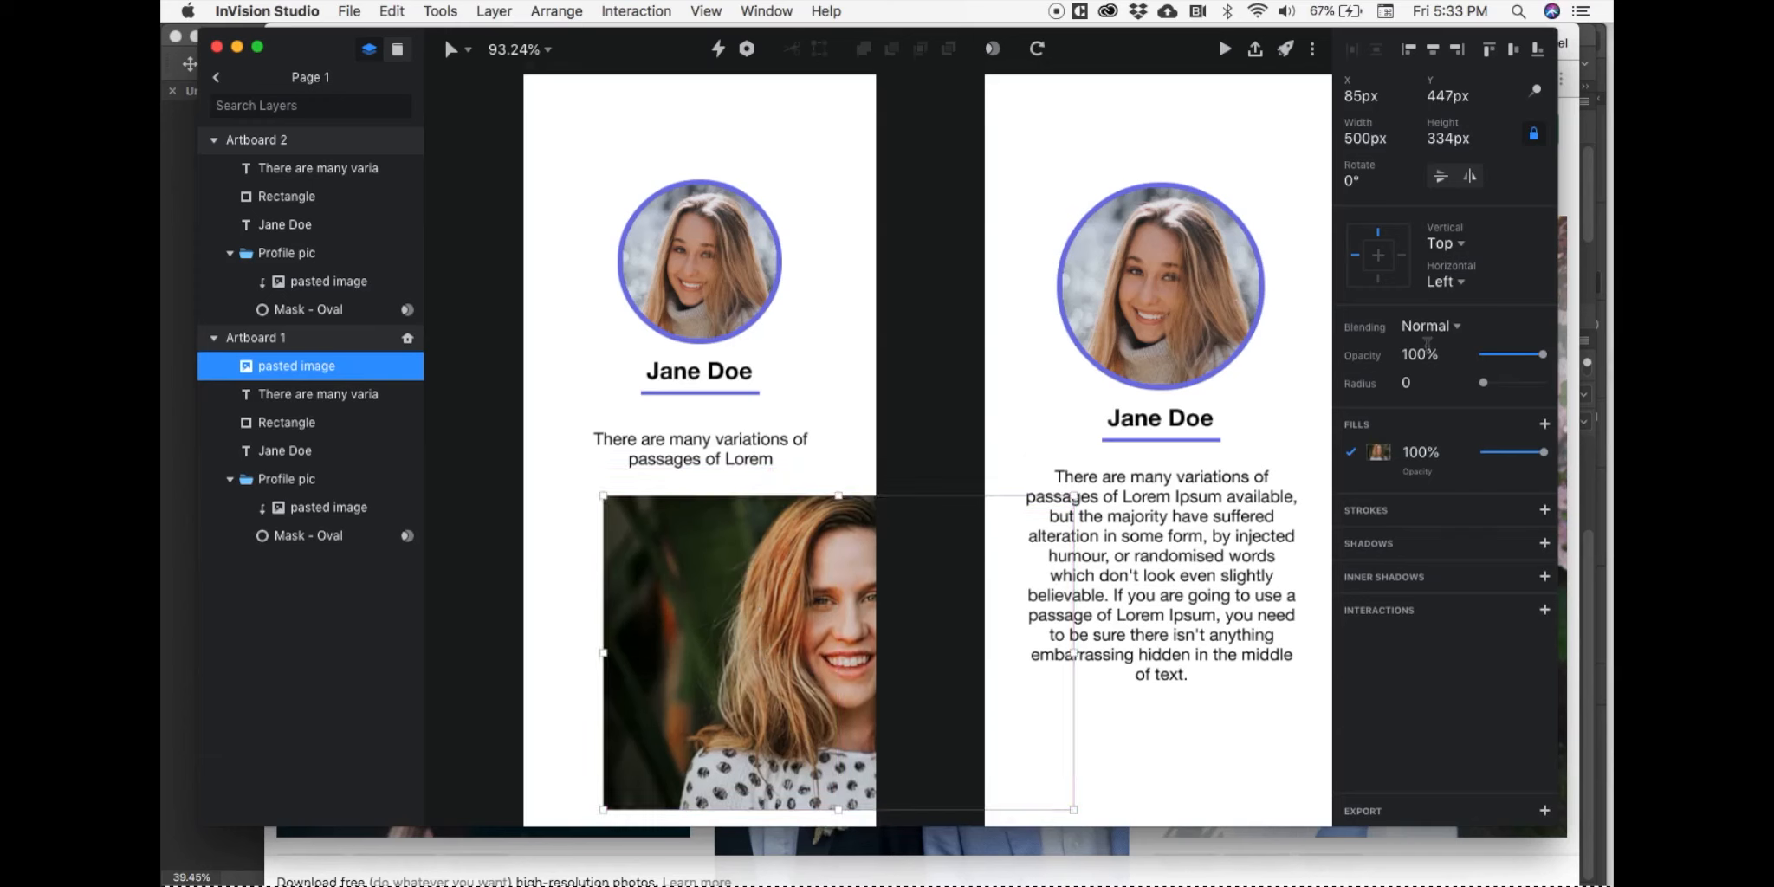
{"action": "left_click_drag", "start_coordinate": [1499, 351], "coordinate": [1515, 354]}
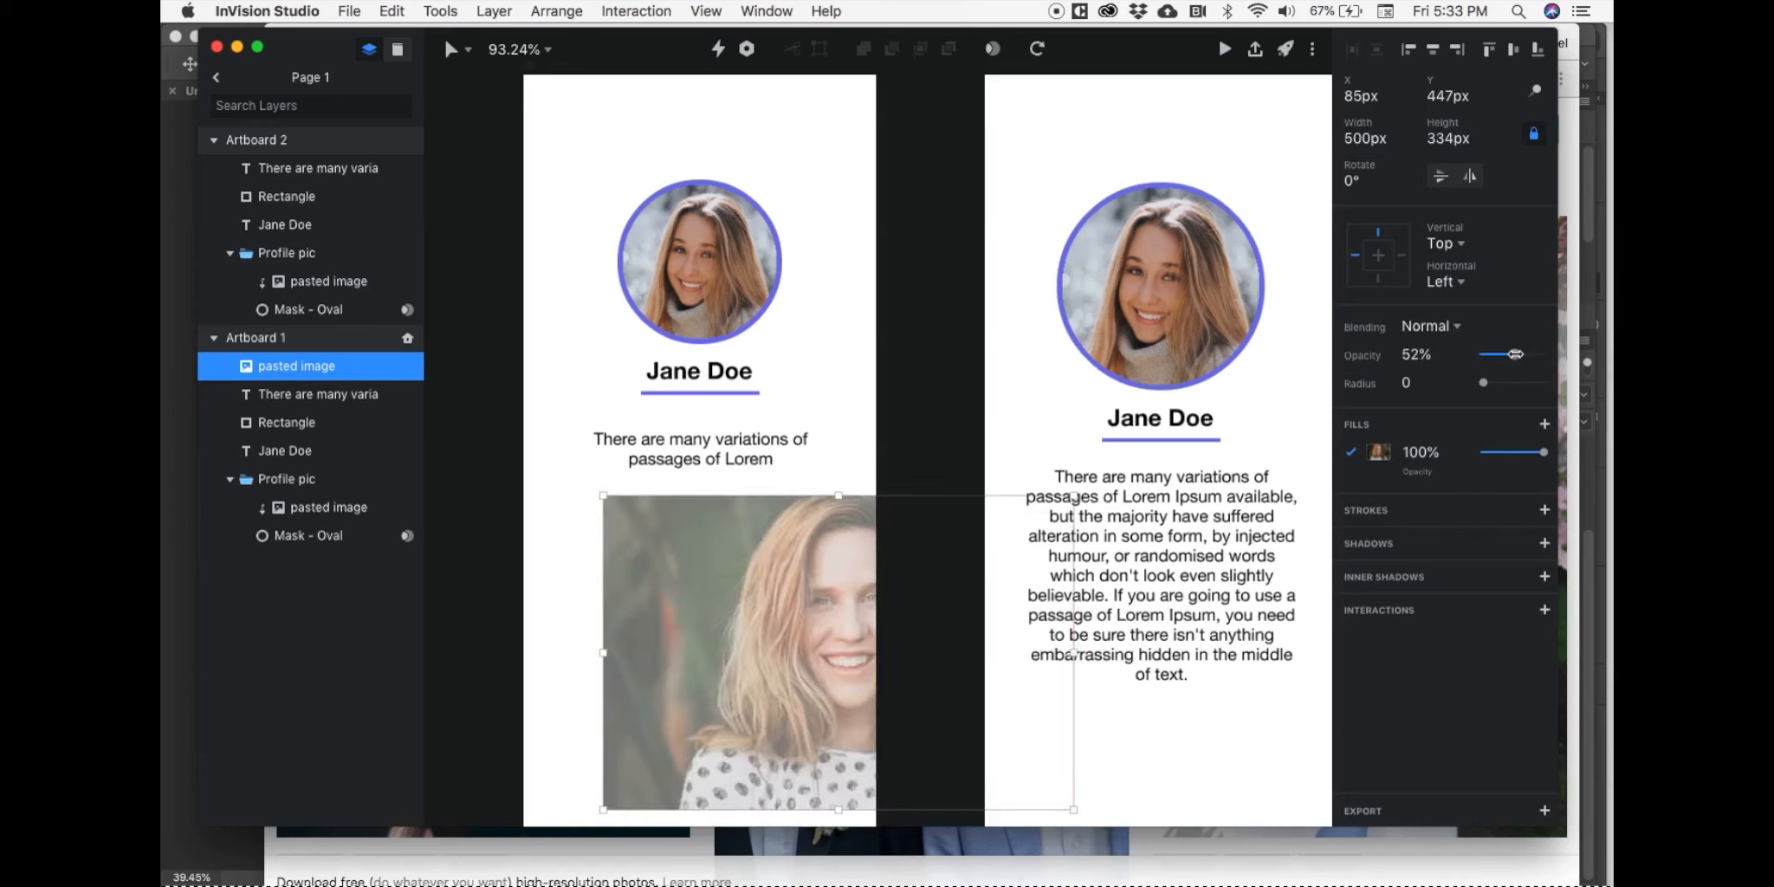
{"action": "left_click_drag", "start_coordinate": [697, 667], "coordinate": [721, 669]}
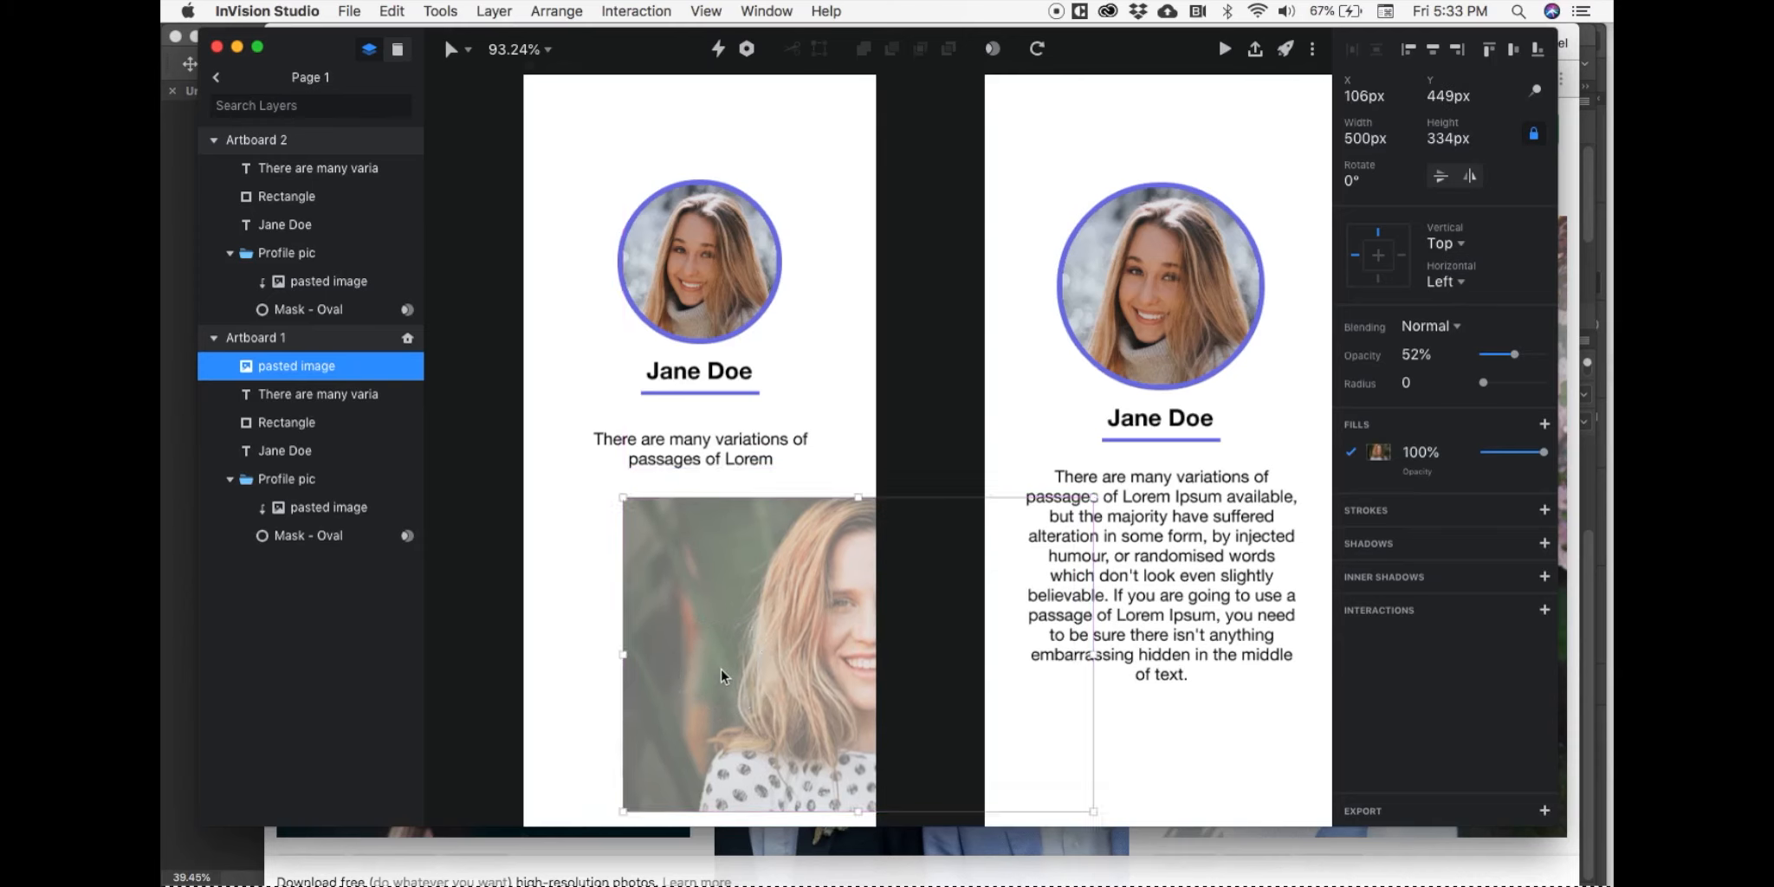
Step: Switch to Chrome and copy the Unsplash photo of the woman in a white cardigan under the pink blossoms
{"action": "mouse_move", "coordinate": [305, 874]}
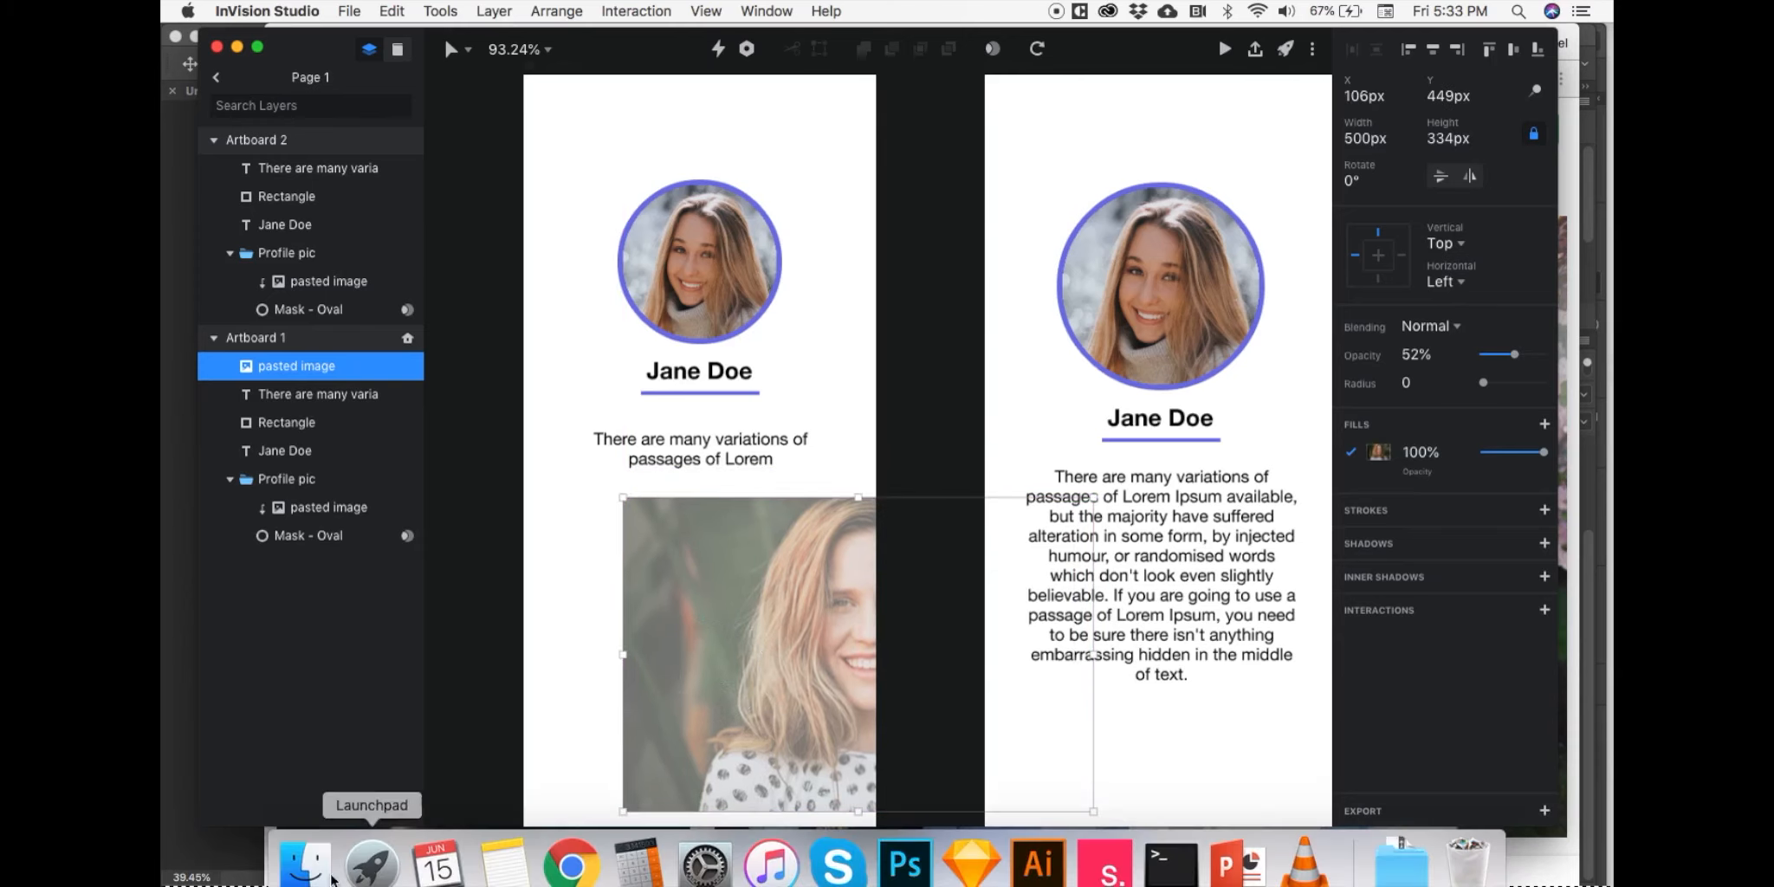
{"action": "left_click", "coordinate": [570, 866]}
{"action": "scroll", "coordinate": [1296, 366], "scroll_direction": "down", "scroll_amount": 2}
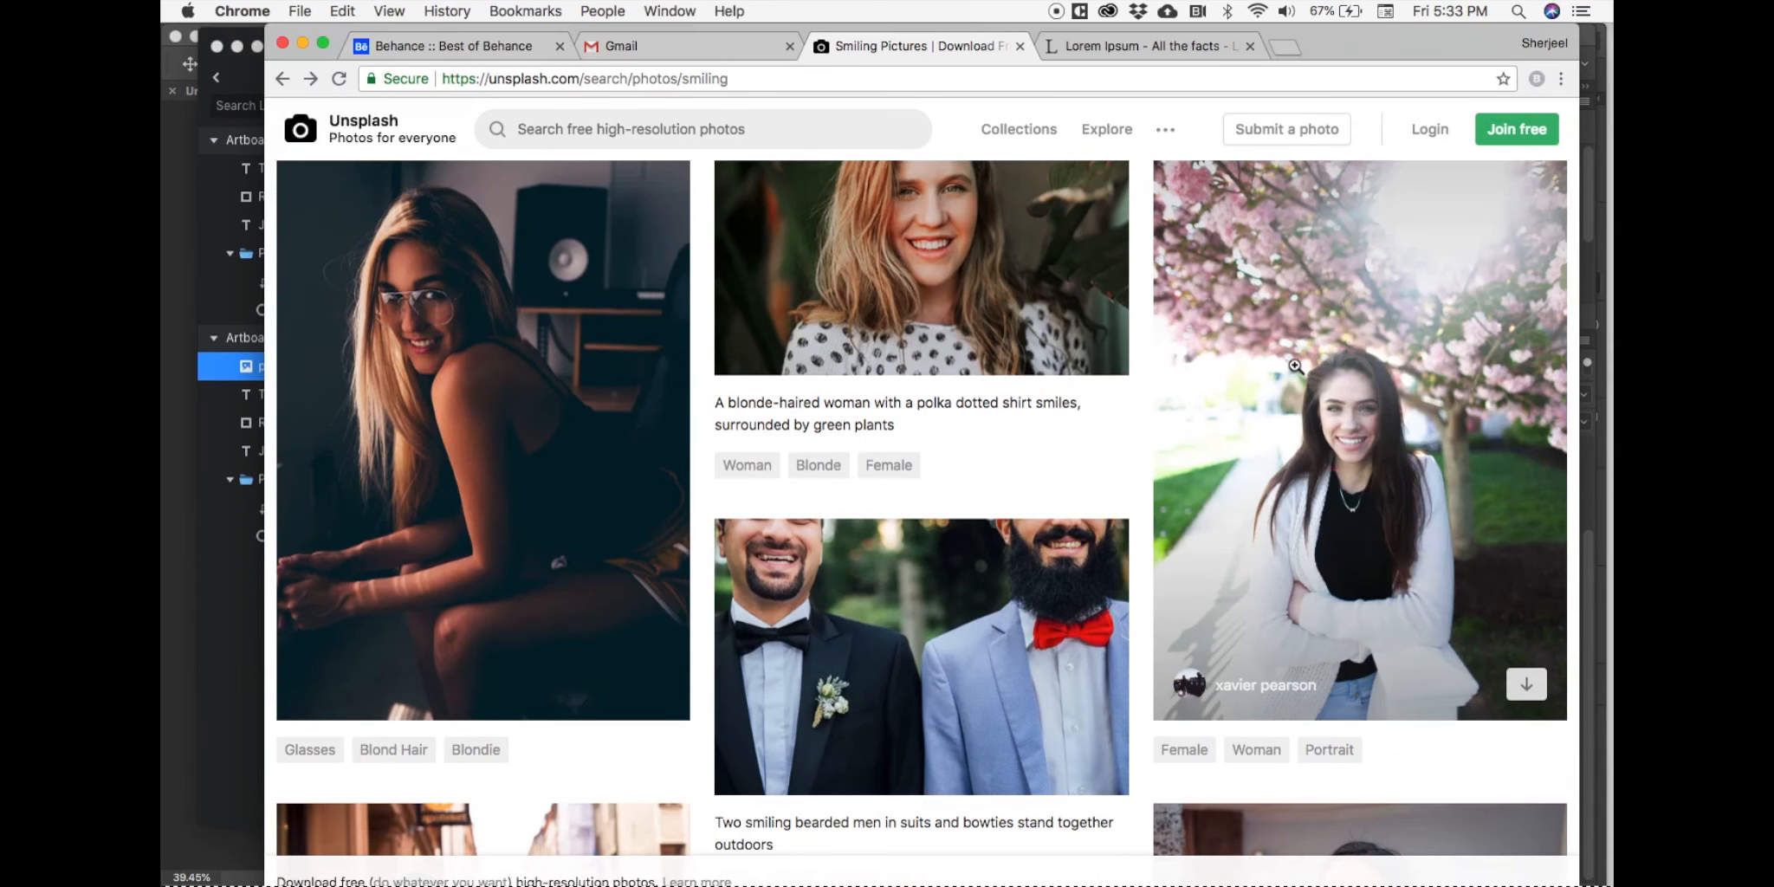
{"action": "right_click", "coordinate": [1295, 367]}
{"action": "left_click", "coordinate": [1357, 536]}
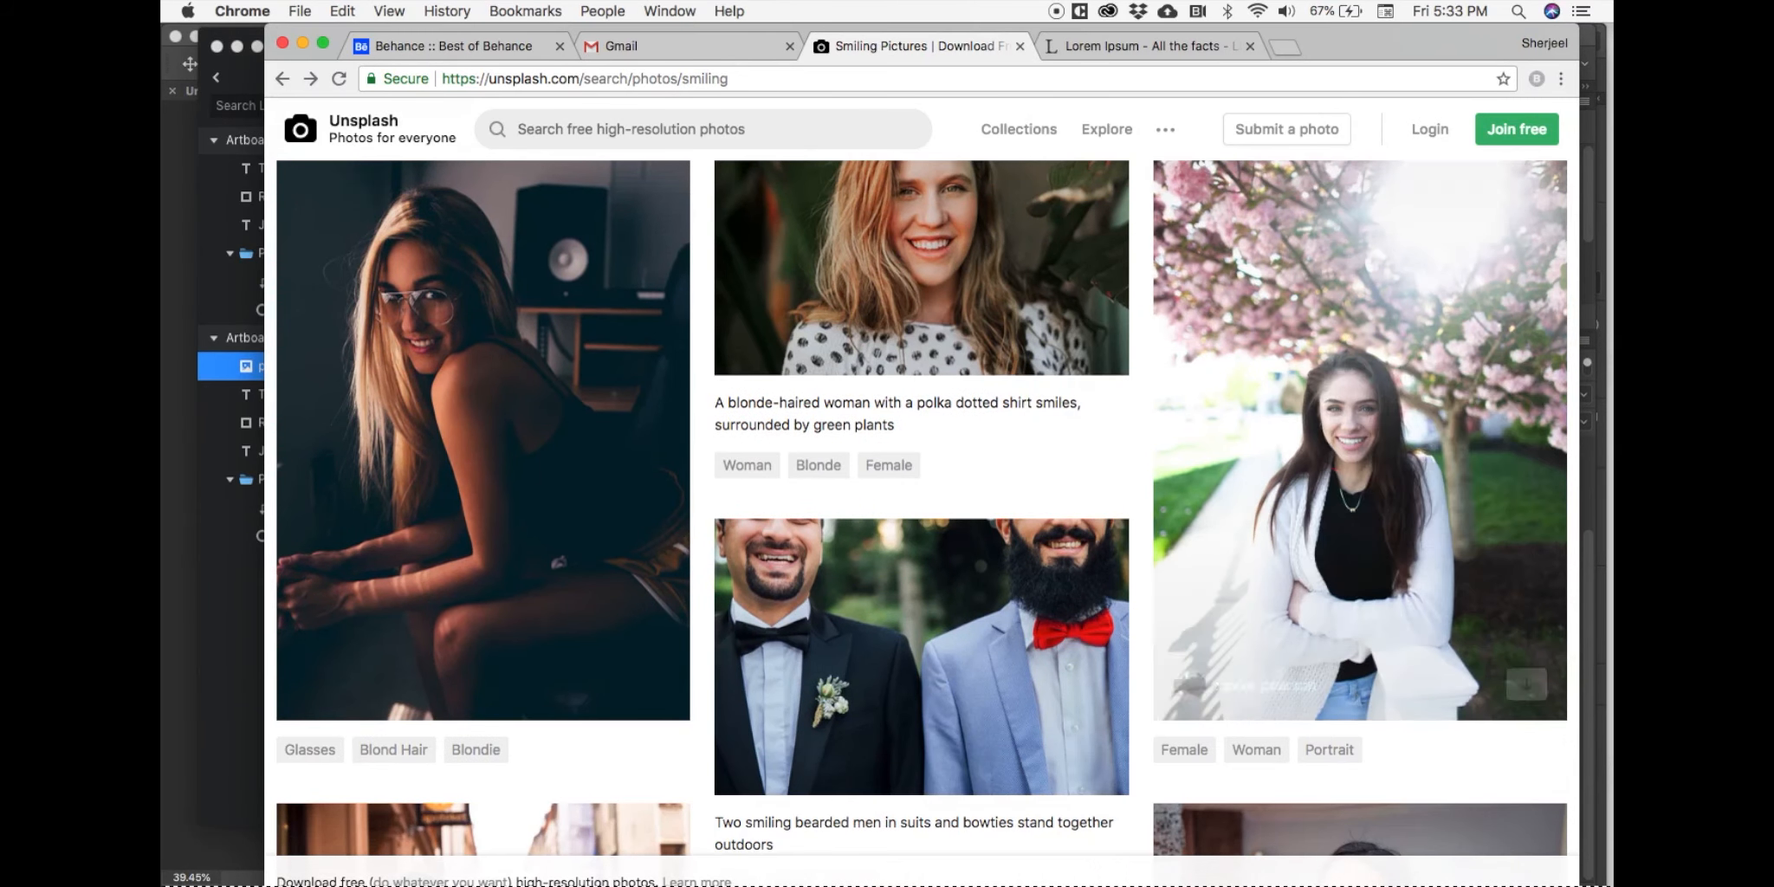
Step: In InVision Studio, paste one copy of the blossom photo onto Artboard 1, below the paragraph, and scale it to 312 × 468 px
{"action": "left_click", "coordinate": [1094, 869]}
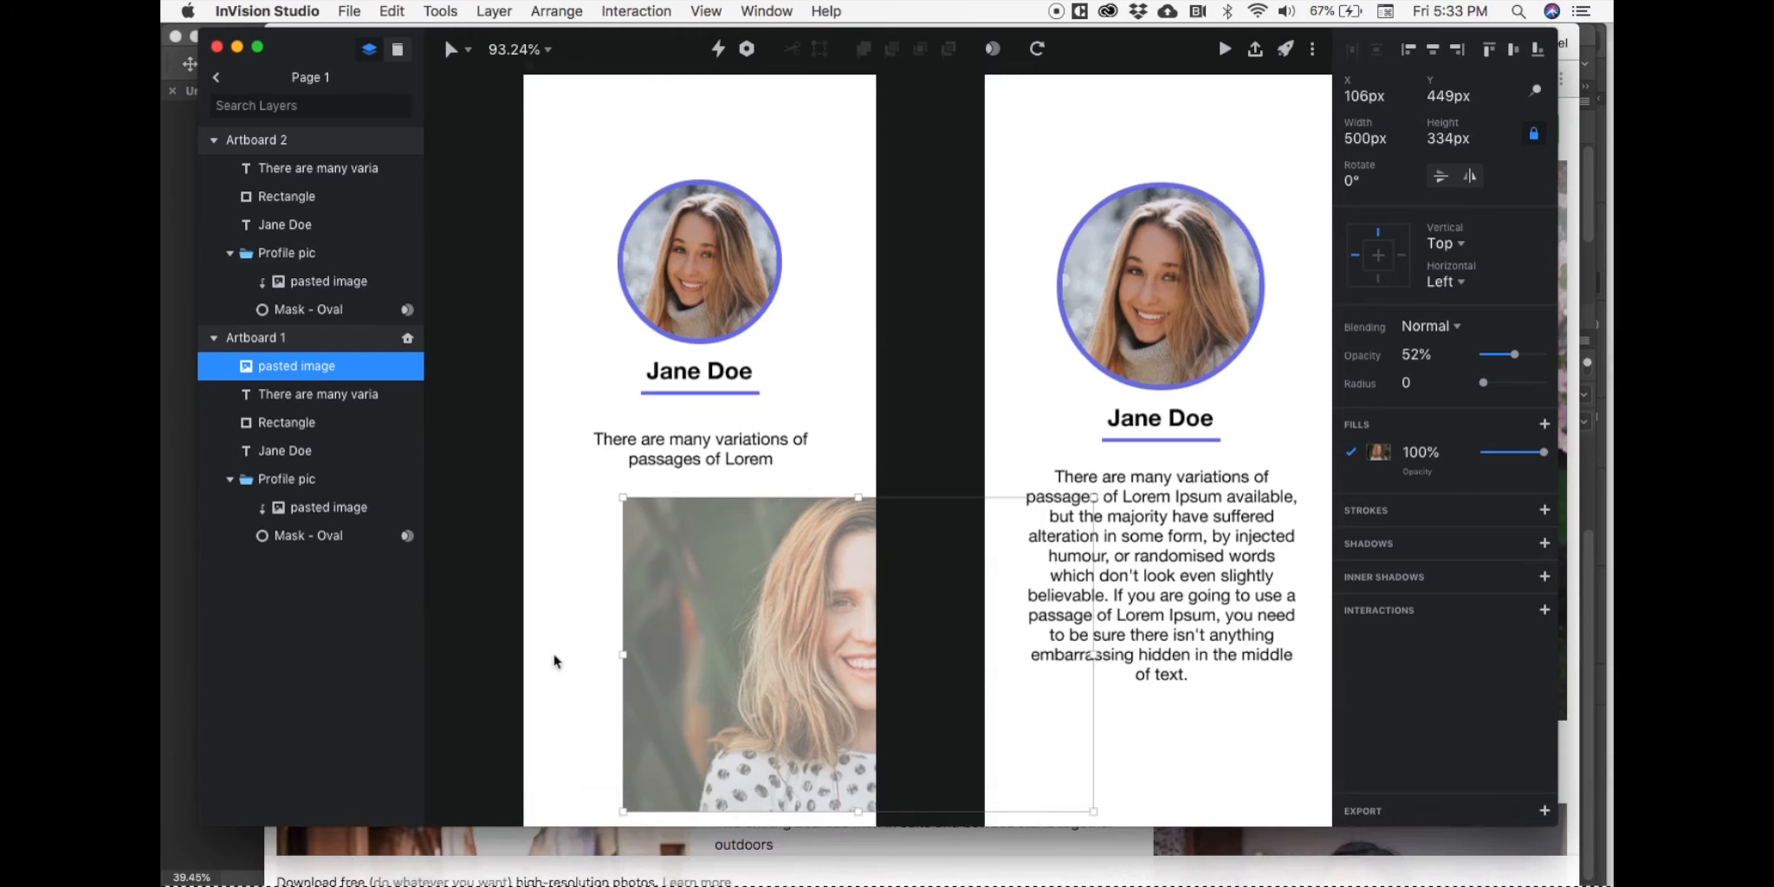
{"action": "key", "text": "super+v"}
{"action": "key", "text": "super+v"}
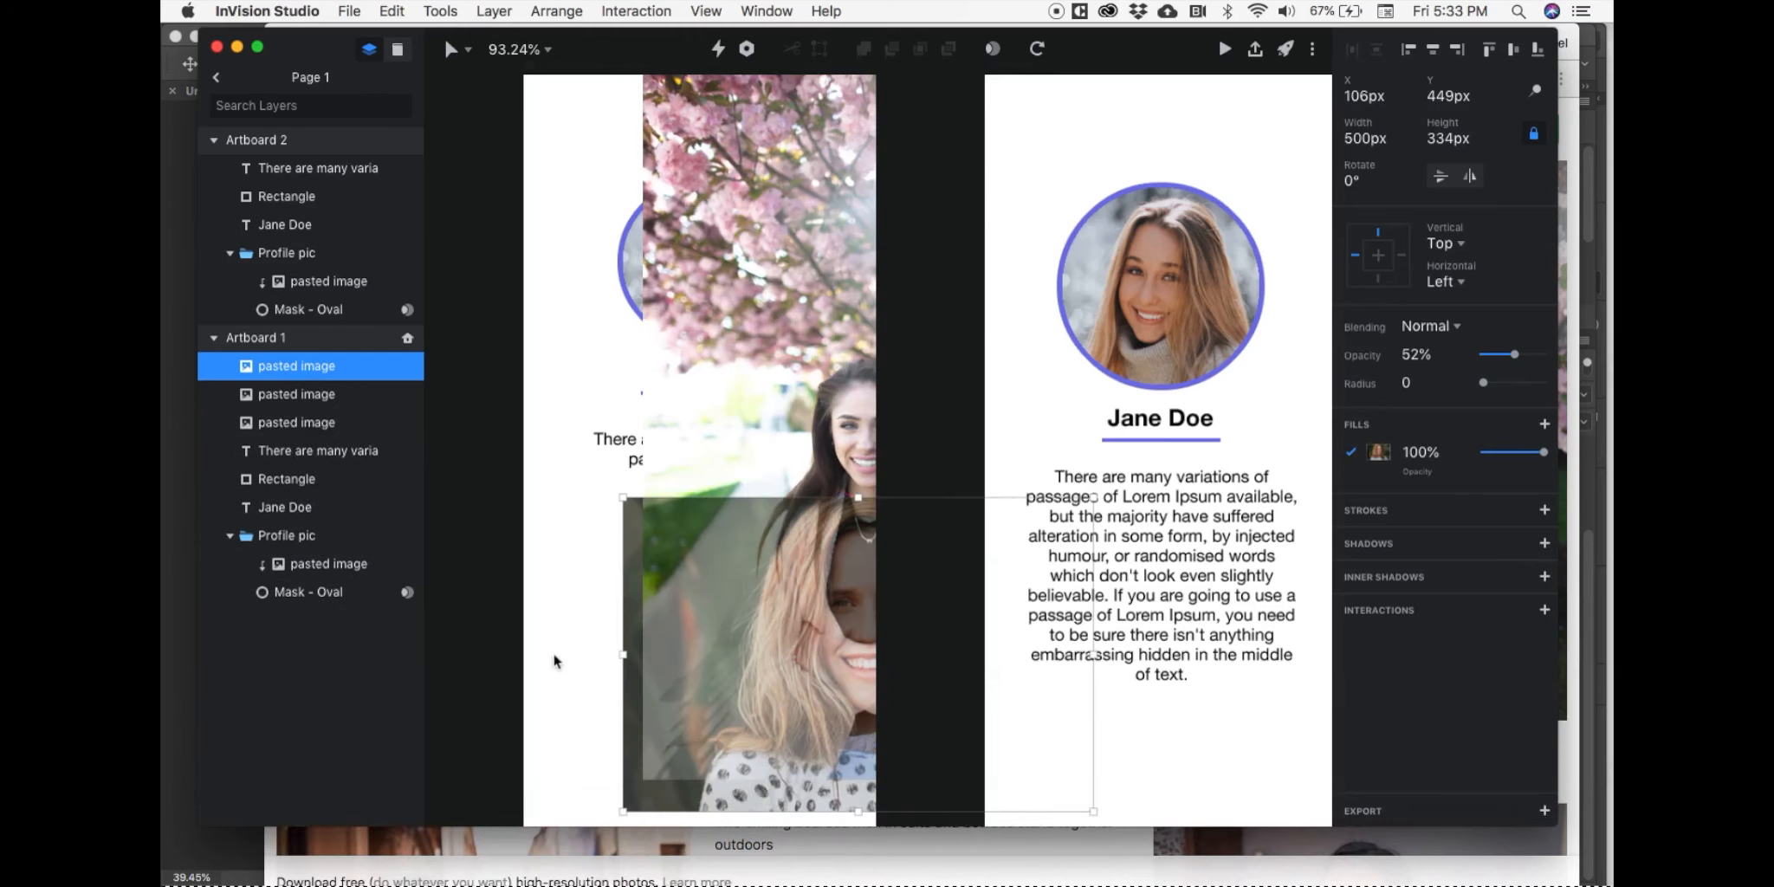
{"action": "key", "text": "super+z"}
{"action": "left_click_drag", "start_coordinate": [683, 414], "coordinate": [604, 576]}
{"action": "left_click_drag", "start_coordinate": [1024, 233], "coordinate": [817, 485]}
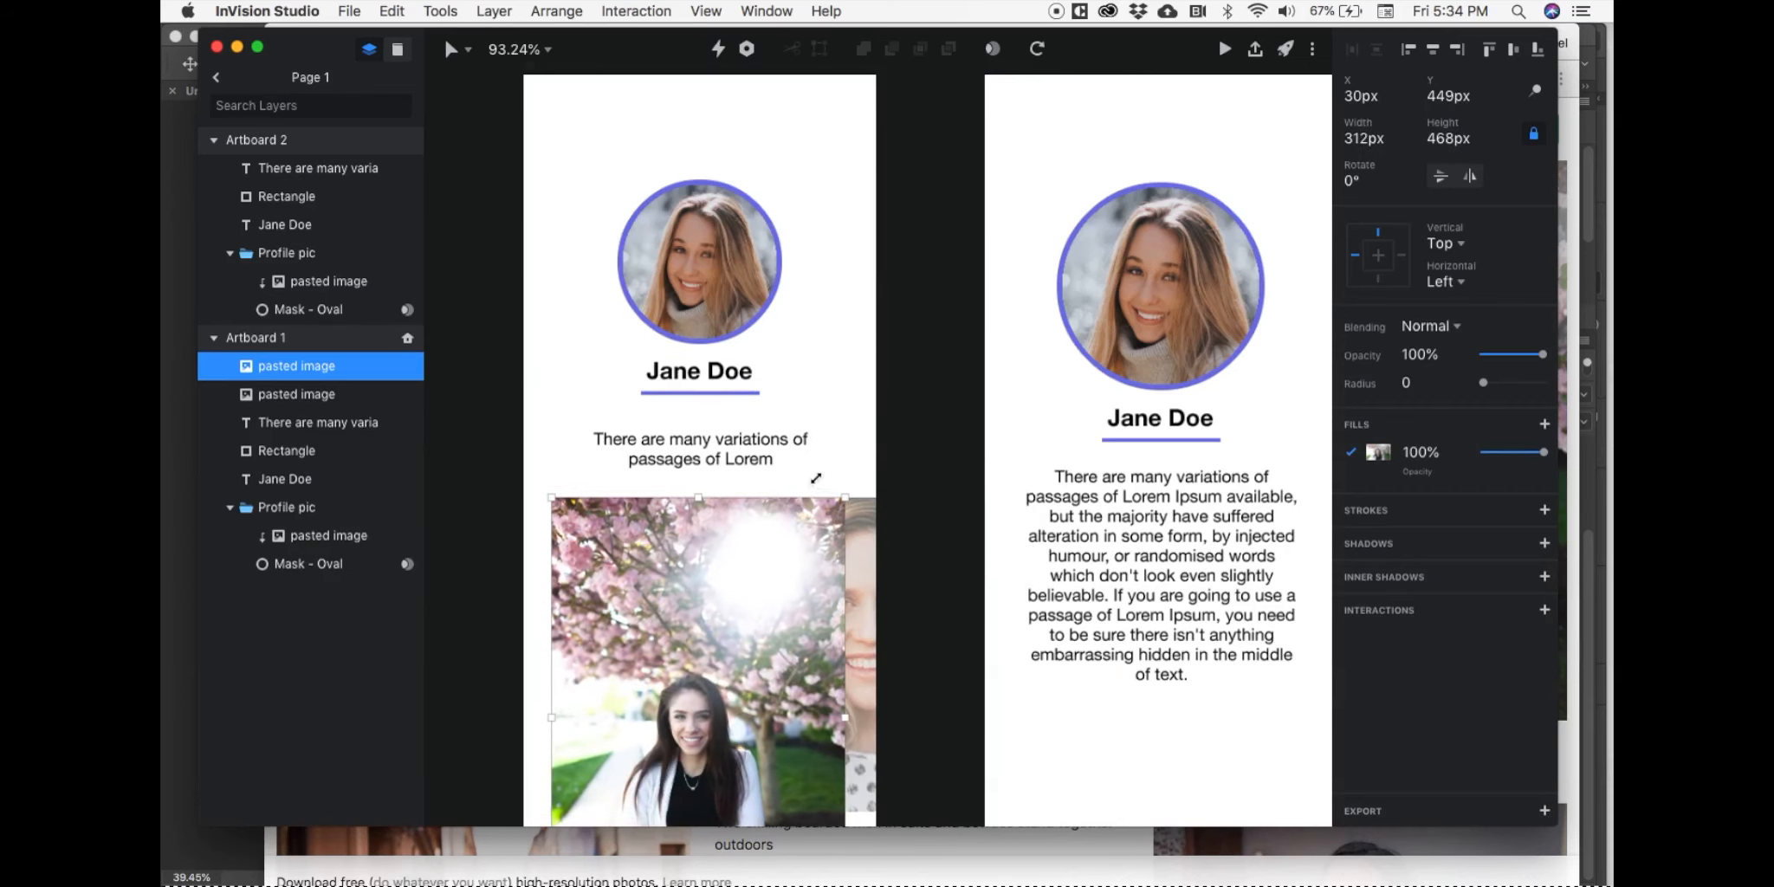
Step: Shift the blossom photo partly off Artboard 1's left edge, shrink it to 222 × 333 px and nudge it right beside the other photo
{"action": "scroll", "coordinate": [817, 486], "scroll_direction": "down", "scroll_amount": 5}
{"action": "left_click_drag", "start_coordinate": [741, 472], "coordinate": [506, 479]}
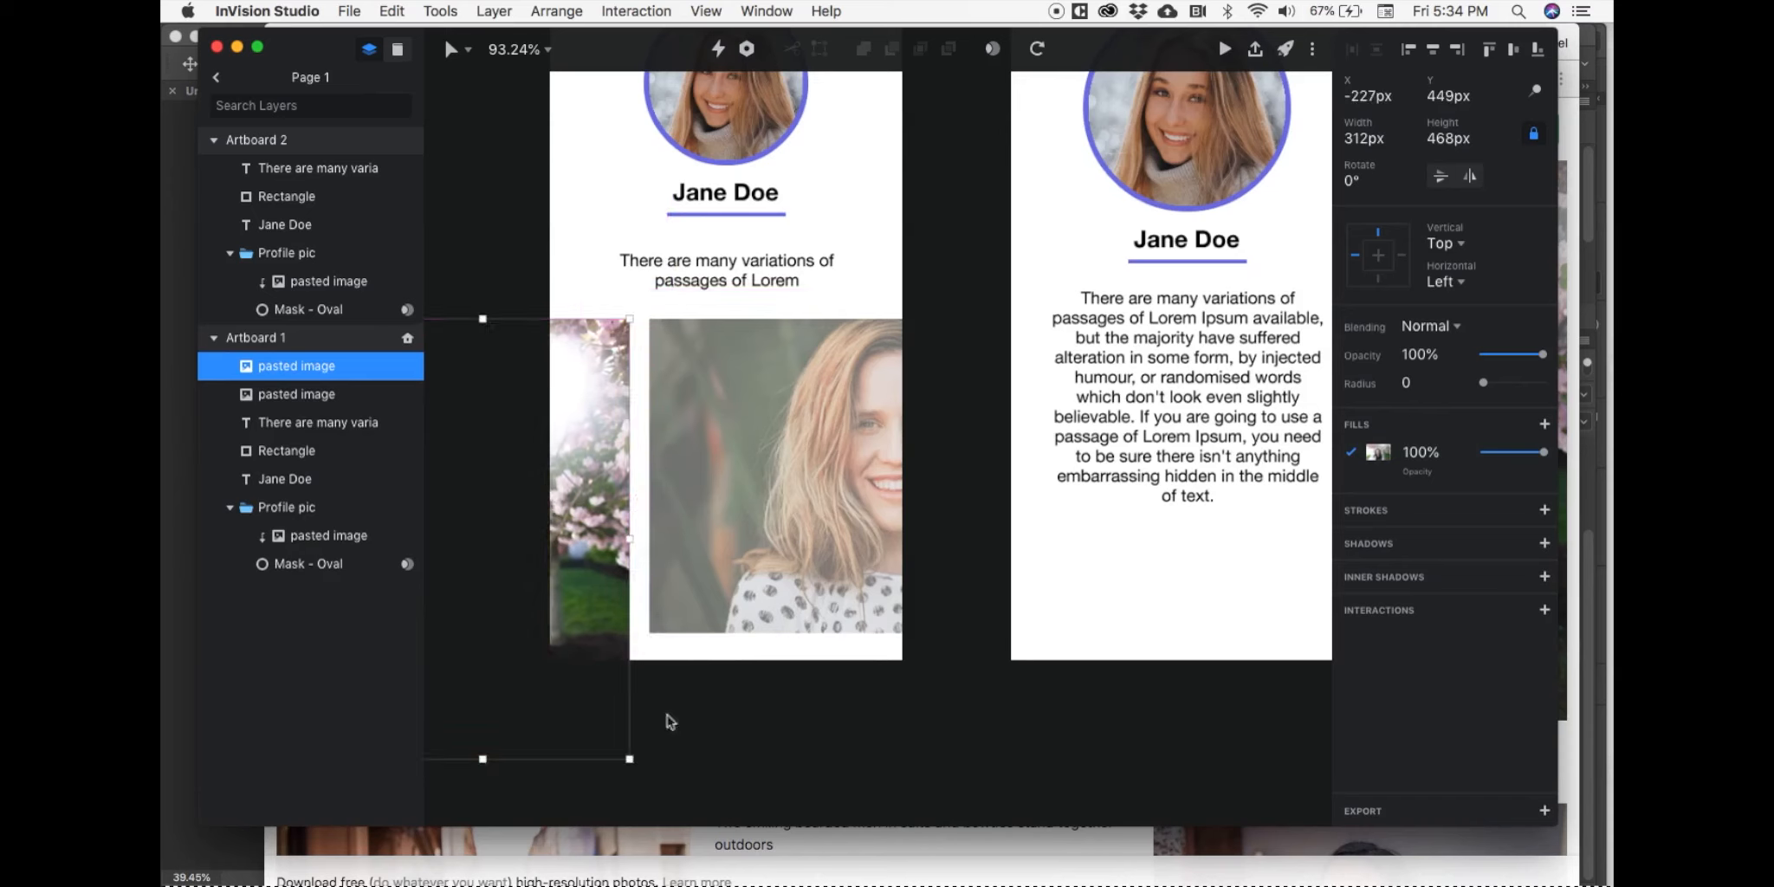
{"action": "left_click_drag", "start_coordinate": [628, 759], "coordinate": [552, 631]}
{"action": "key", "text": "shift+Right"}
{"action": "key", "text": "shift+Right"}
{"action": "key", "text": "shift+Right"}
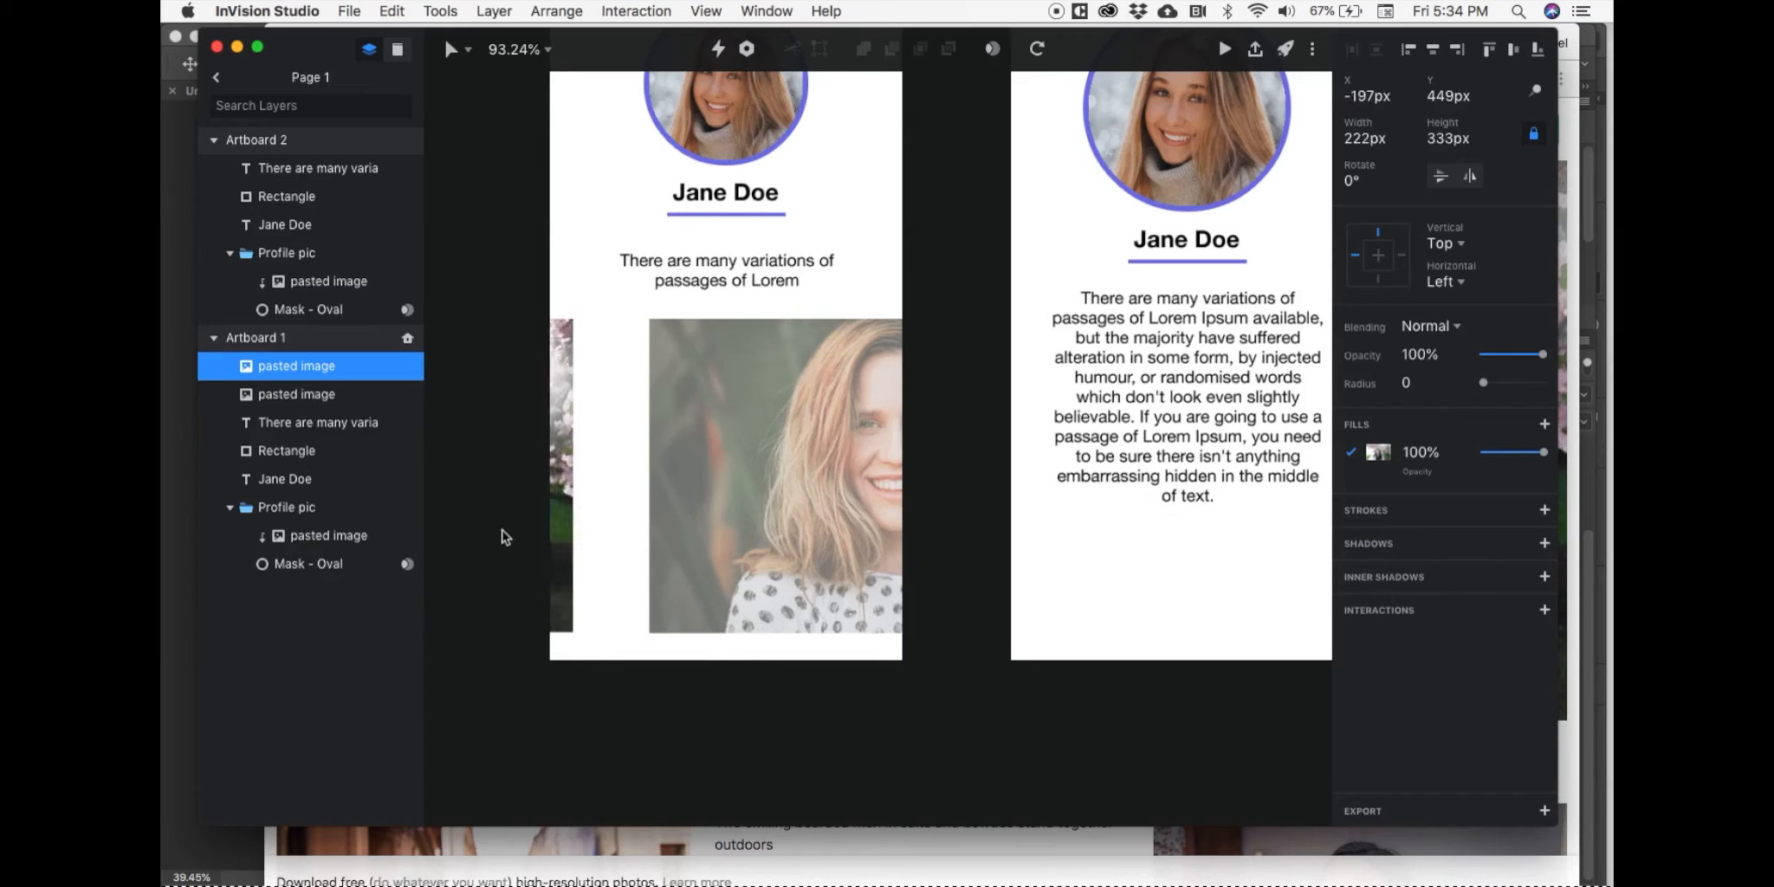
{"action": "key", "text": "shift+Right"}
{"action": "key", "text": "shift+Right"}
{"action": "key", "text": "shift+Right"}
{"action": "key", "text": "shift+Right"}
{"action": "key", "text": "shift+Right"}
{"action": "key", "text": "shift+Right"}
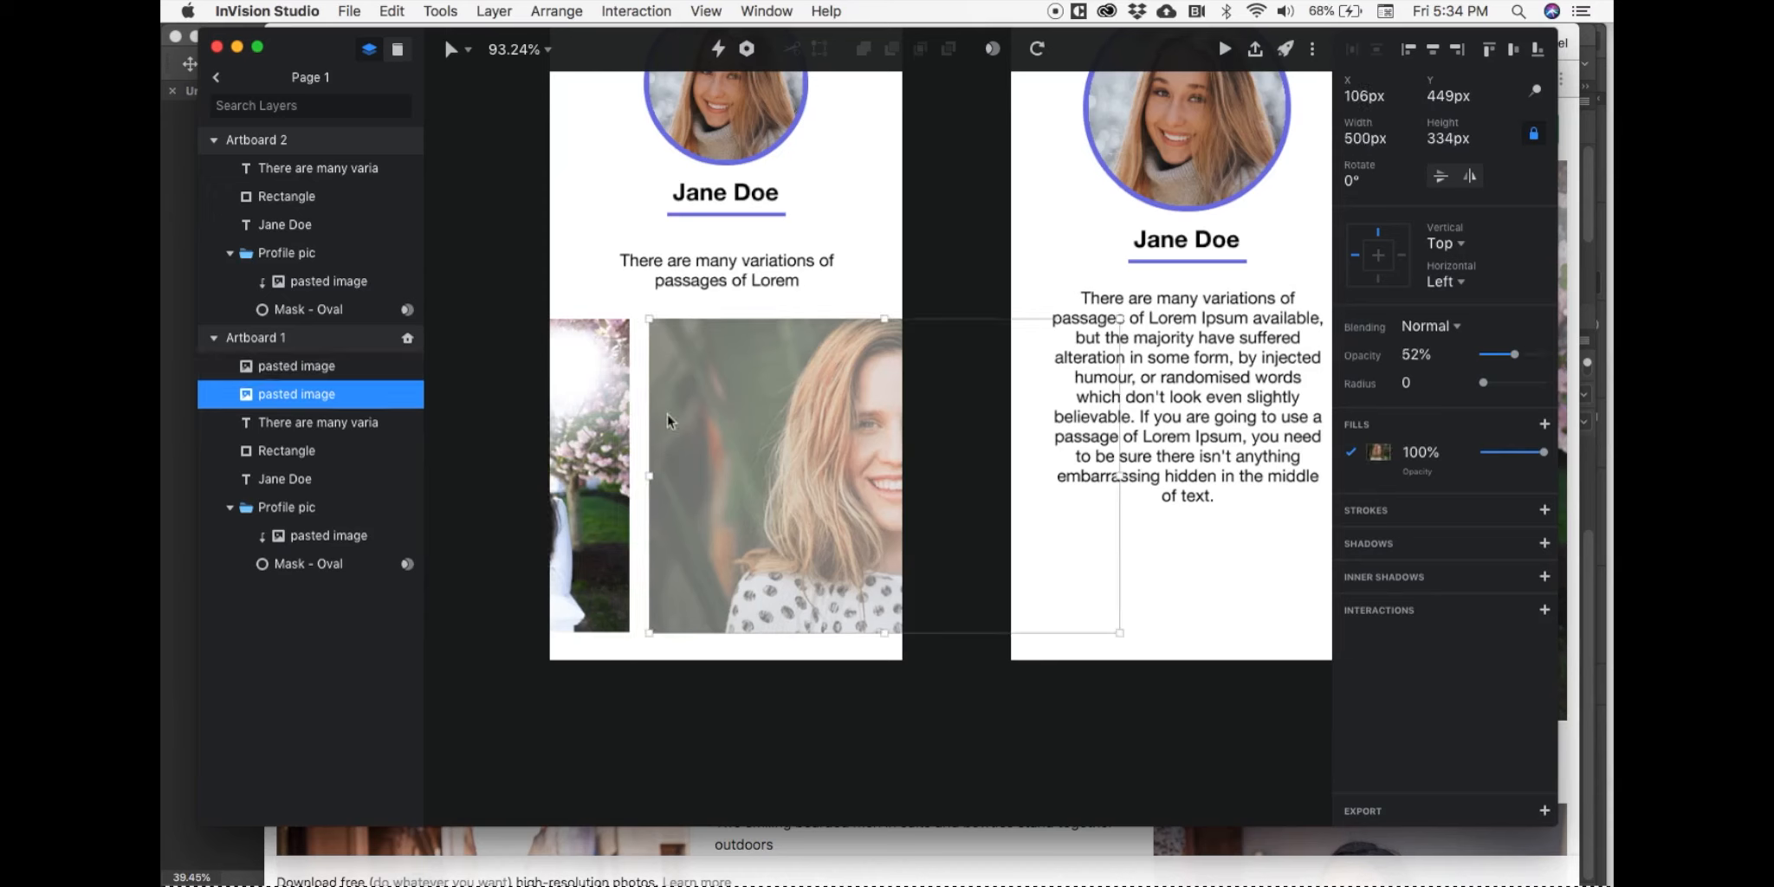
Step: Lower the blossom photo's opacity and set the blonde woman's photo to 67% opacity
{"action": "left_click", "coordinate": [1508, 355]}
{"action": "left_click", "coordinate": [832, 454]}
{"action": "left_click_drag", "start_coordinate": [1529, 355], "coordinate": [1576, 357]}
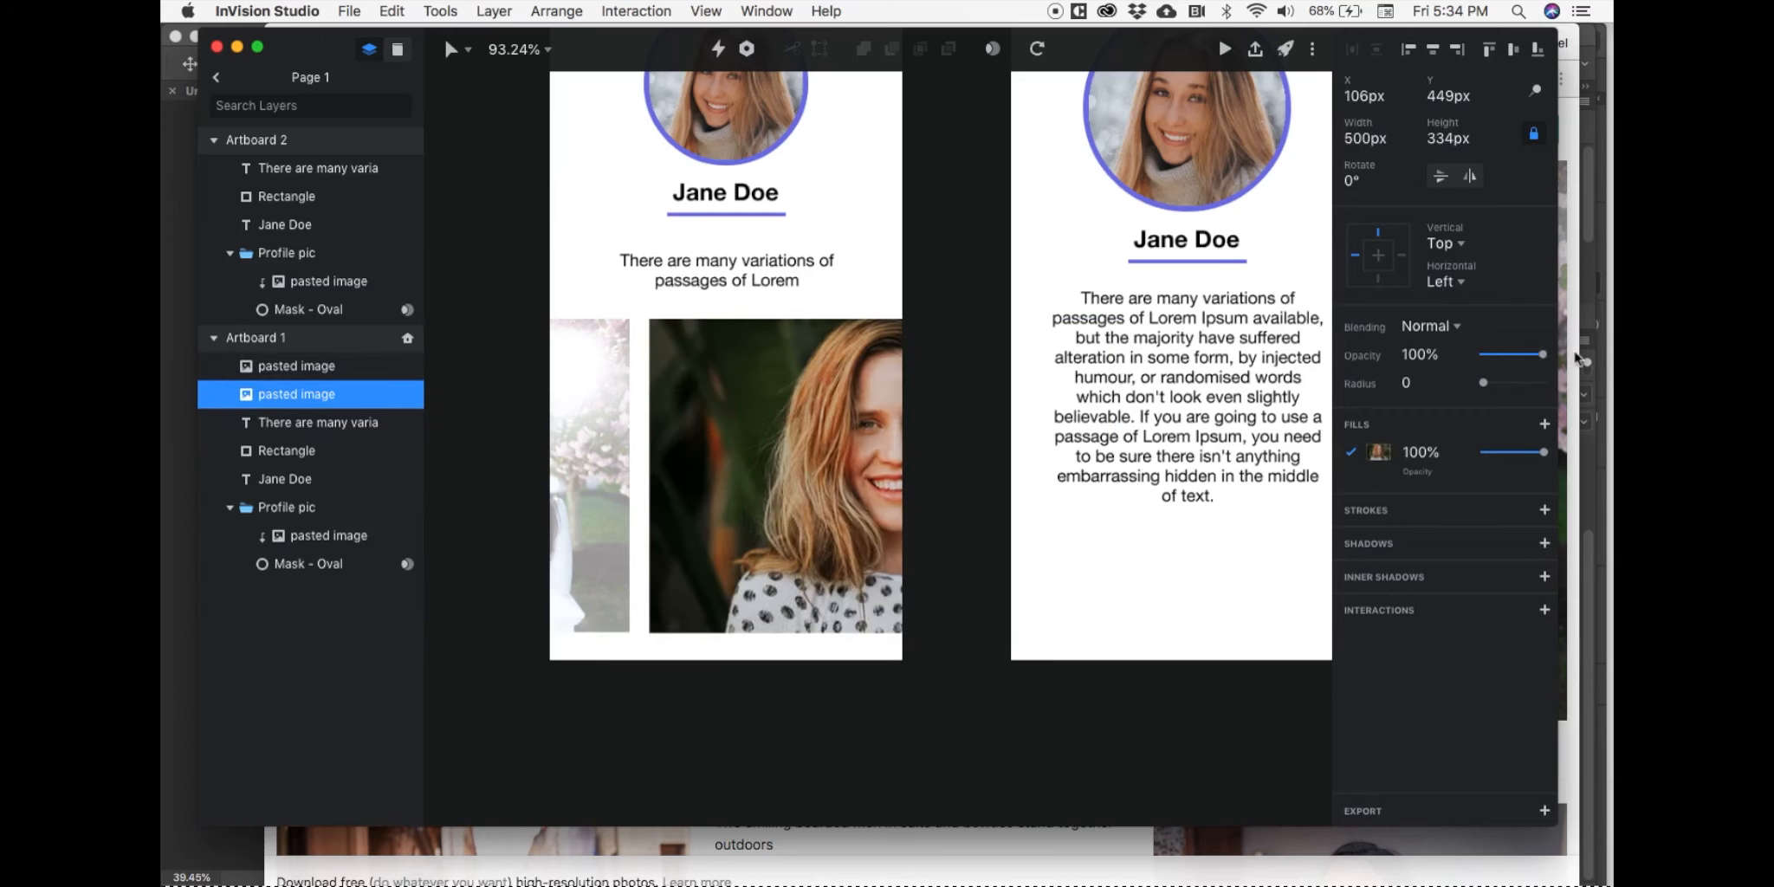
{"action": "left_click", "coordinate": [1521, 355]}
{"action": "left_click", "coordinate": [912, 784]}
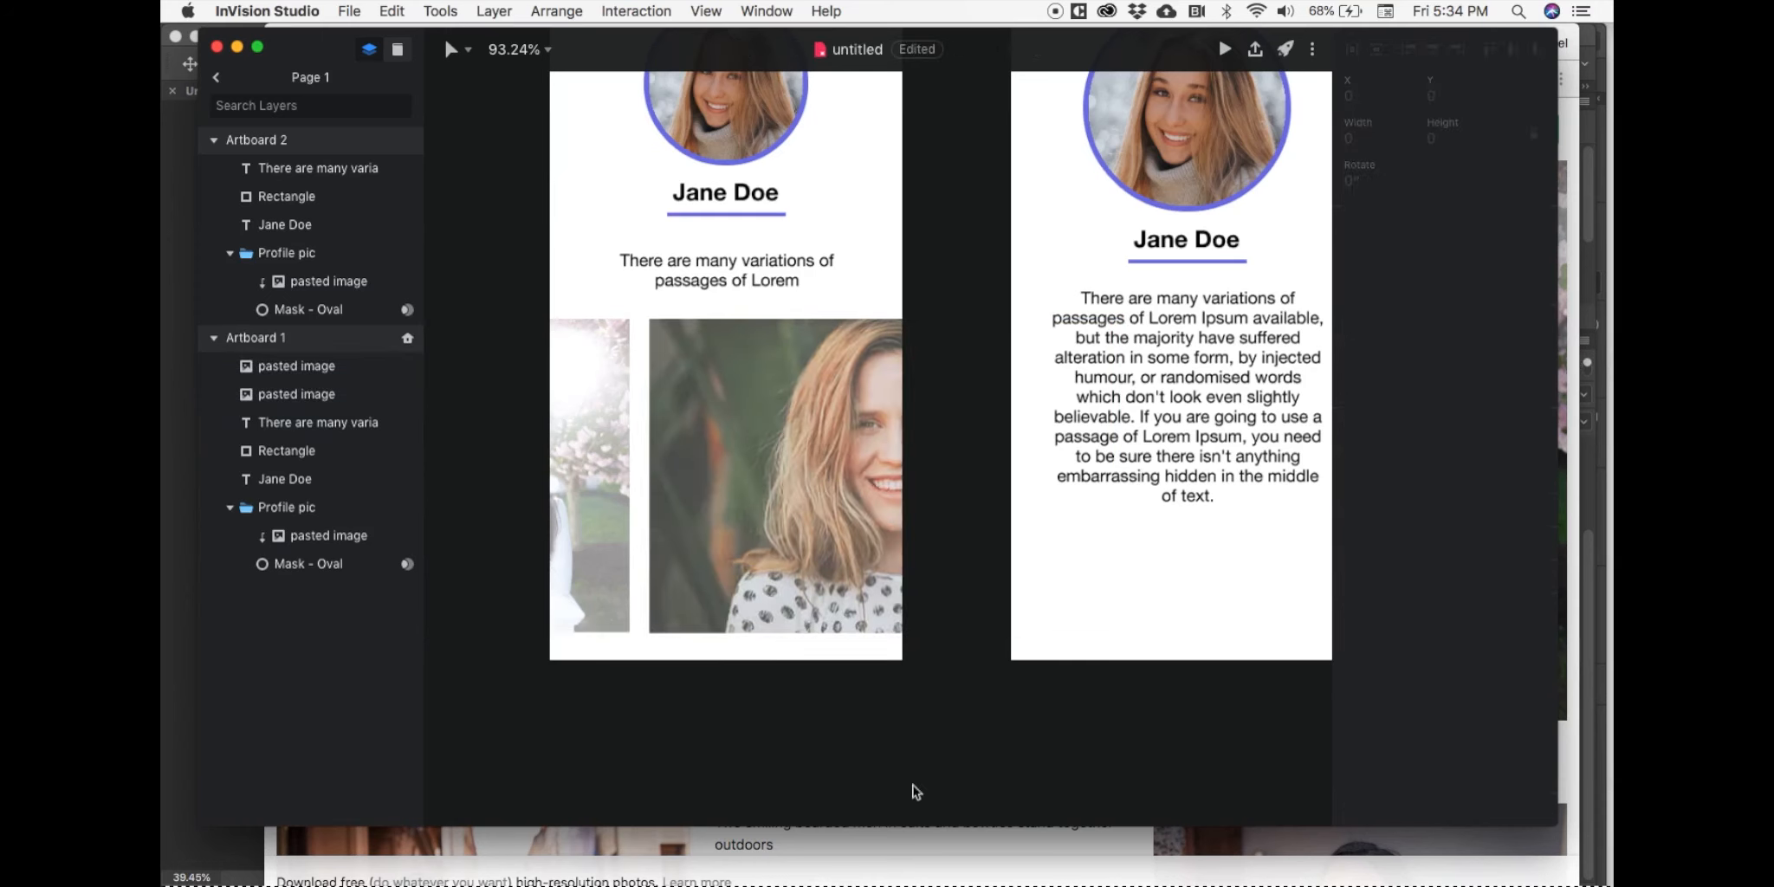
Step: Copy both faded photos from Artboard 1 and paste them onto Artboard 2
{"action": "left_click", "coordinate": [750, 566]}
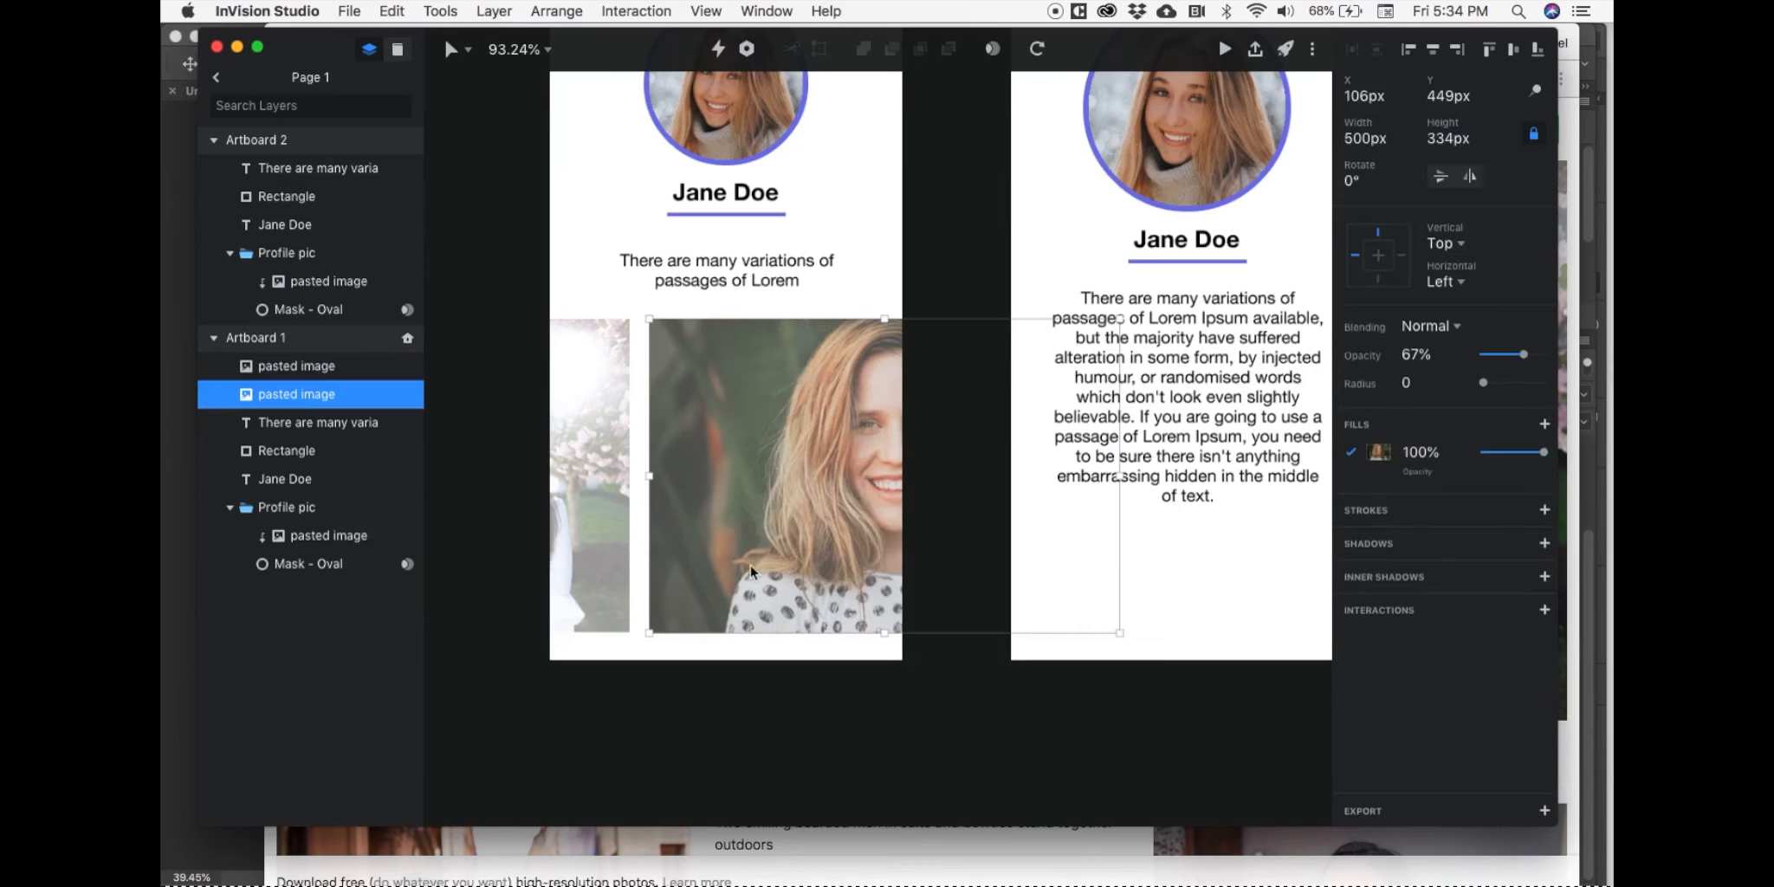
{"action": "left_click", "coordinate": [613, 461], "text": "shift"}
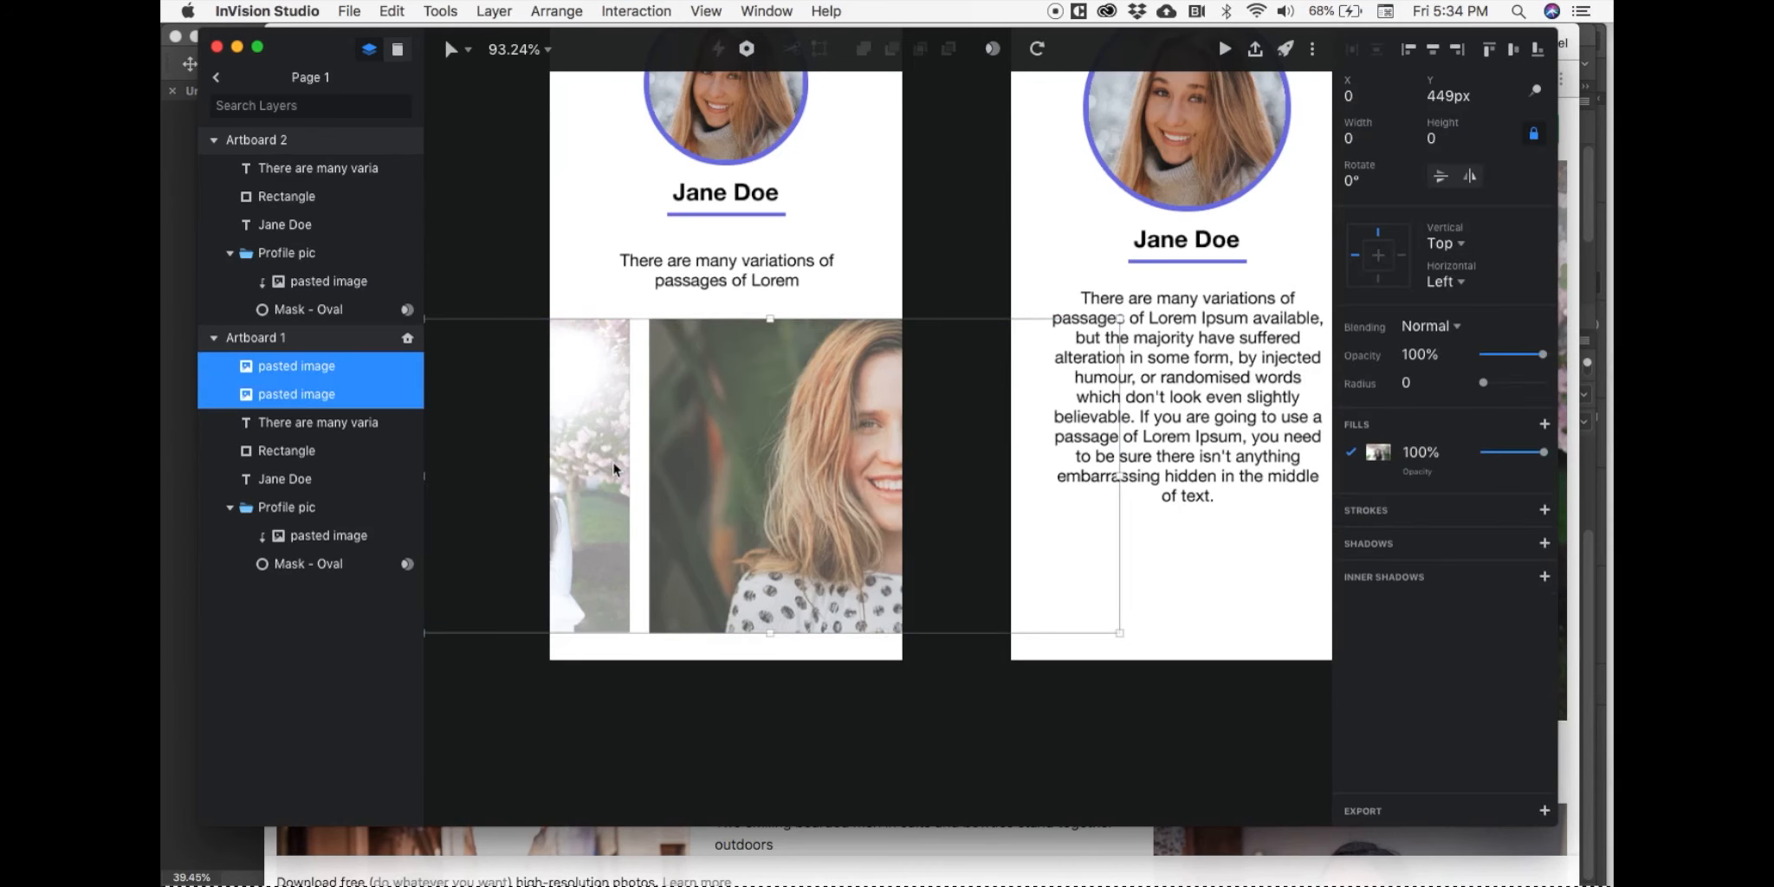
{"action": "left_click", "coordinate": [1095, 471]}
{"action": "scroll", "coordinate": [1228, 452], "scroll_direction": "right", "scroll_amount": 5}
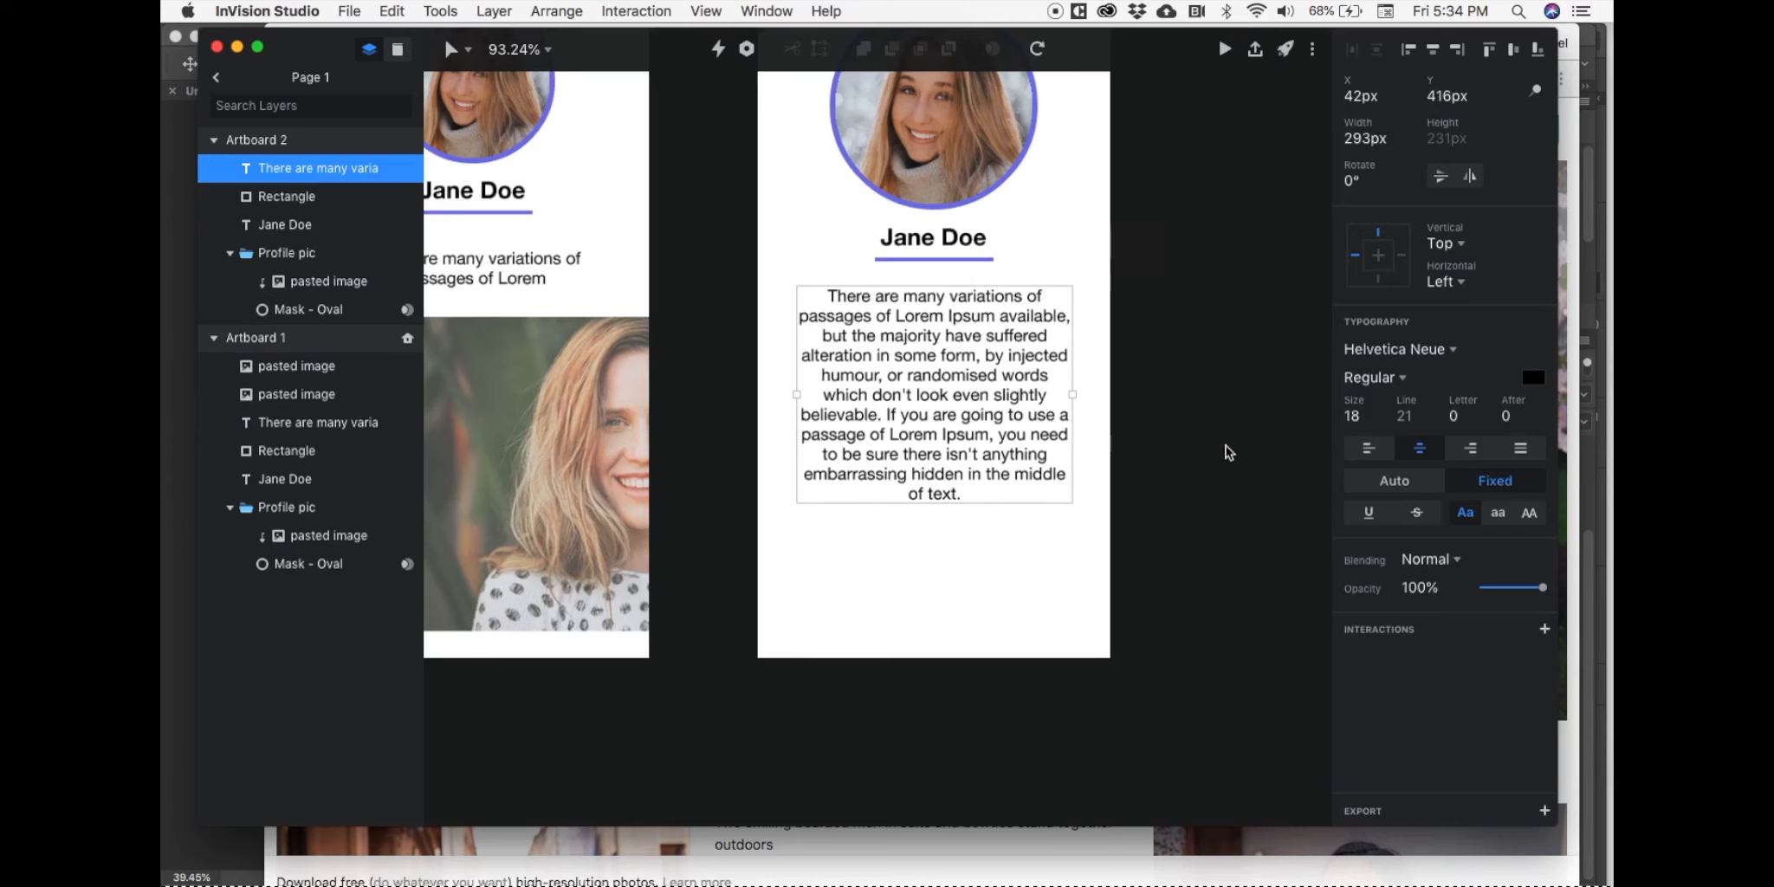
{"action": "key", "text": "super+v"}
Step: Move the two pasted photos down on Artboard 2 to Y 669 px, just below the paragraph, and deselect them
{"action": "key", "text": "shift+Down"}
{"action": "key", "text": "shift+Down"}
{"action": "key", "text": "shift+Down"}
{"action": "key", "text": "shift+Down"}
{"action": "key", "text": "shift+Down"}
{"action": "key", "text": "shift+Down"}
{"action": "key", "text": "shift+Down"}
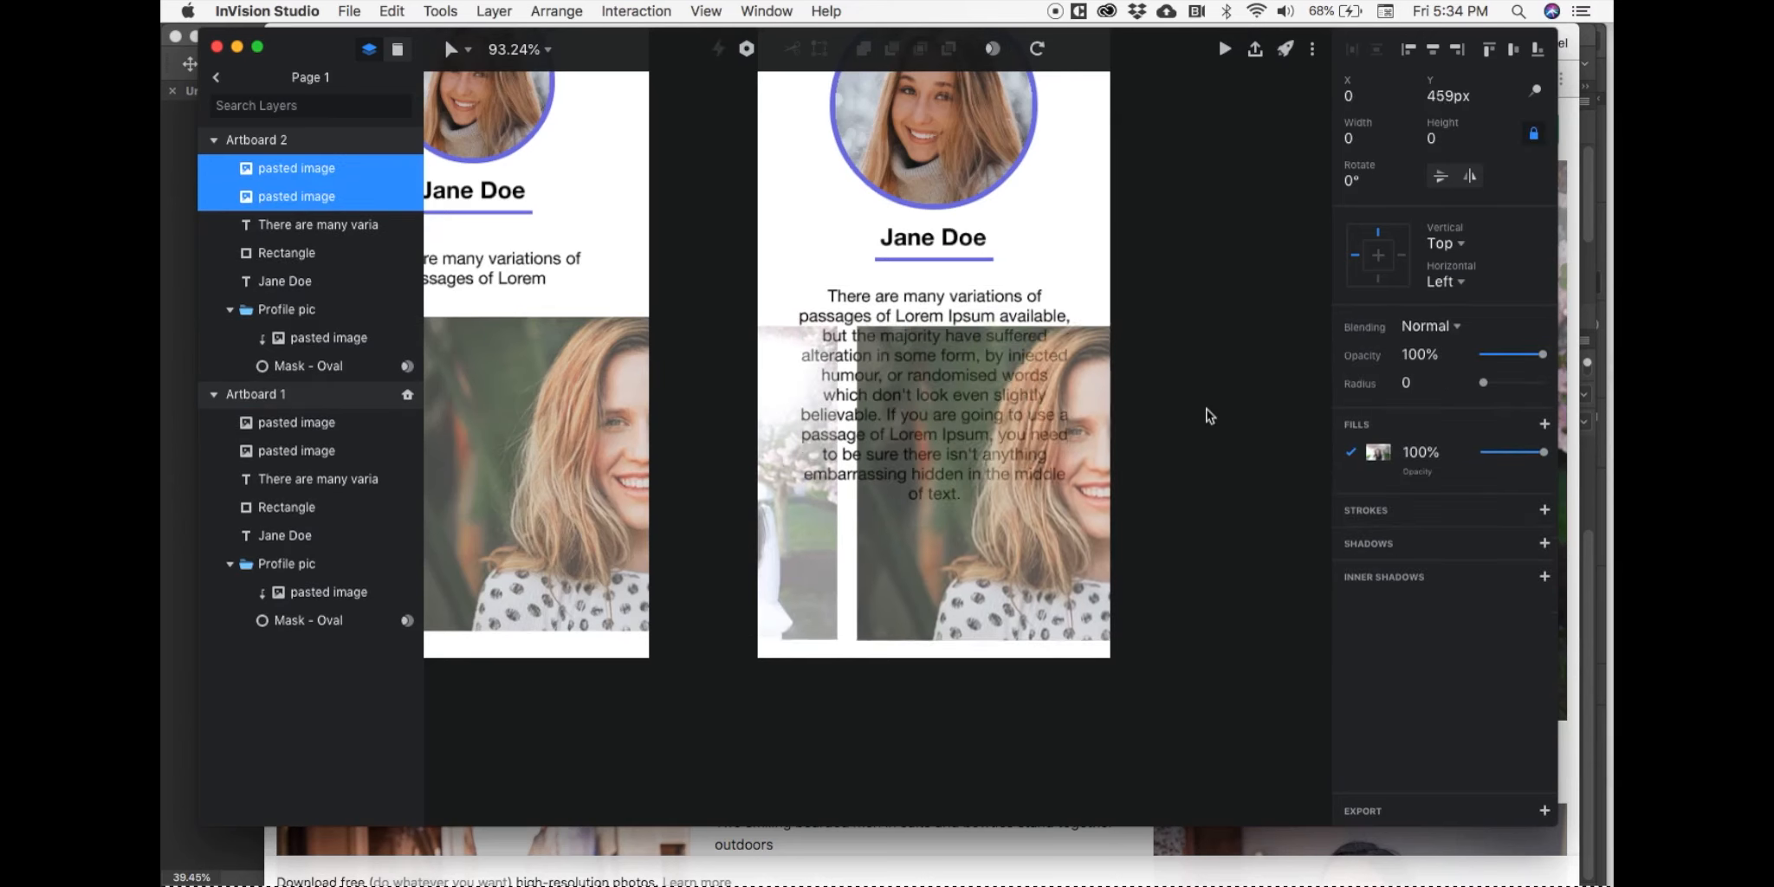
{"action": "key", "text": "shift+Down"}
{"action": "key", "text": "shift+Down"}
{"action": "key", "text": "shift+Down"}
{"action": "key", "text": "shift+Down"}
{"action": "key", "text": "shift+Down"}
{"action": "key", "text": "shift+Down"}
{"action": "key", "text": "shift+Down"}
{"action": "key", "text": "shift+Down"}
{"action": "key", "text": "shift+Down"}
{"action": "key", "text": "shift+Down"}
{"action": "key", "text": "shift+Down"}
{"action": "key", "text": "shift+Down"}
{"action": "key", "text": "shift+Down"}
{"action": "key", "text": "shift+Down"}
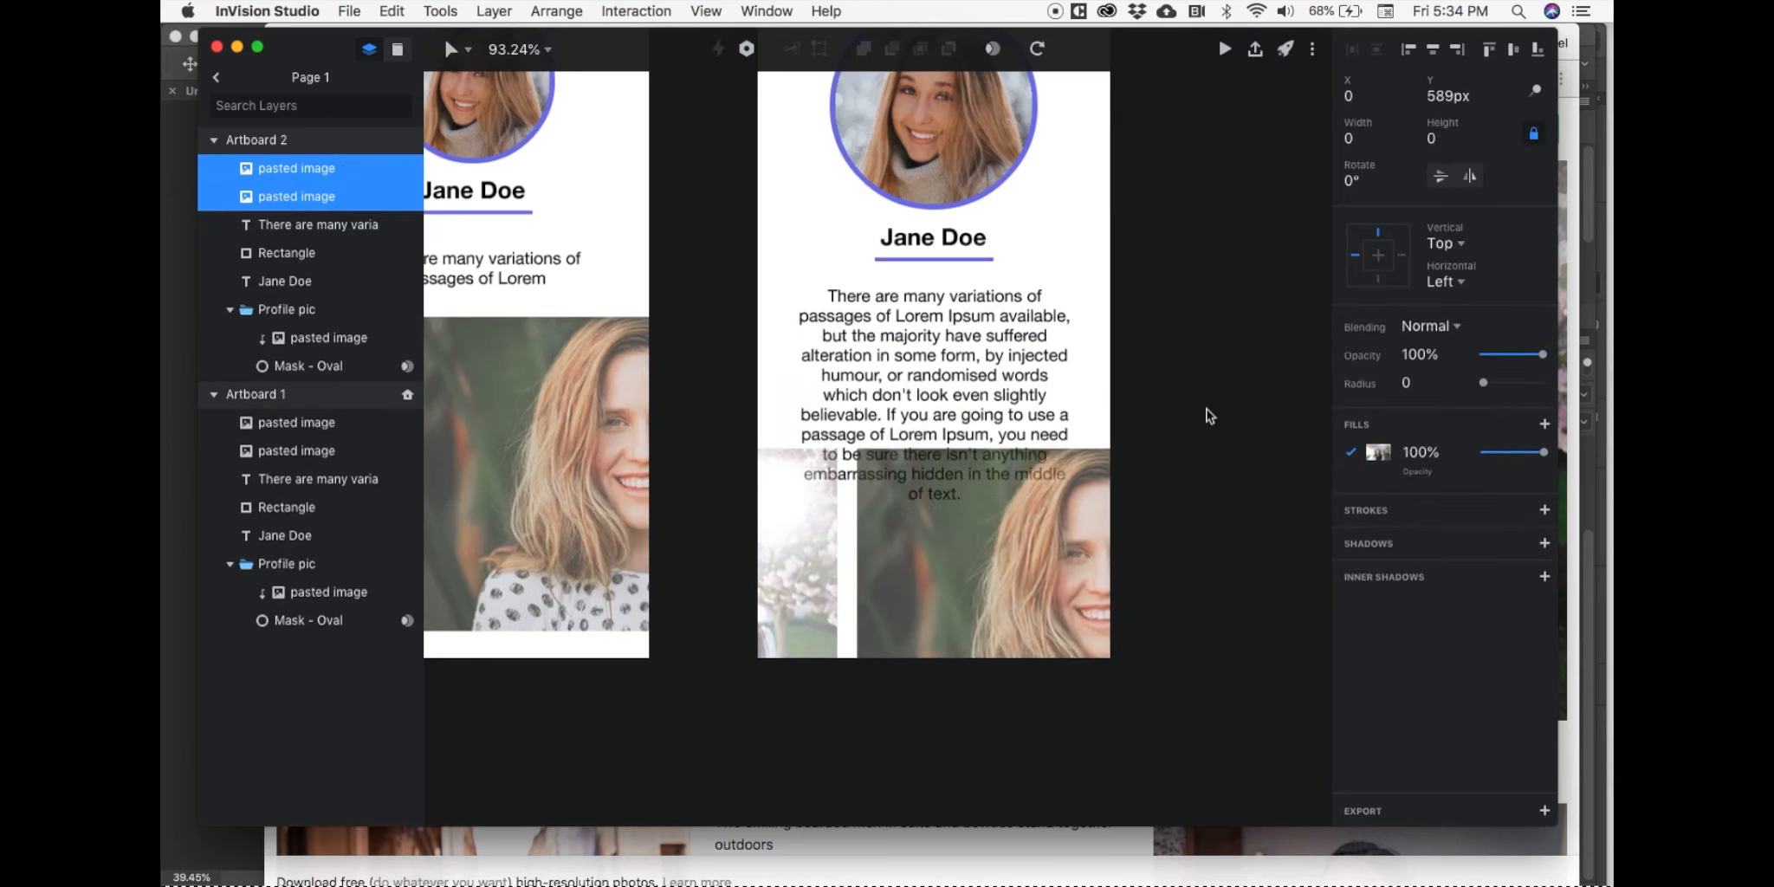
{"action": "key", "text": "shift+Down"}
{"action": "key", "text": "shift+Down"}
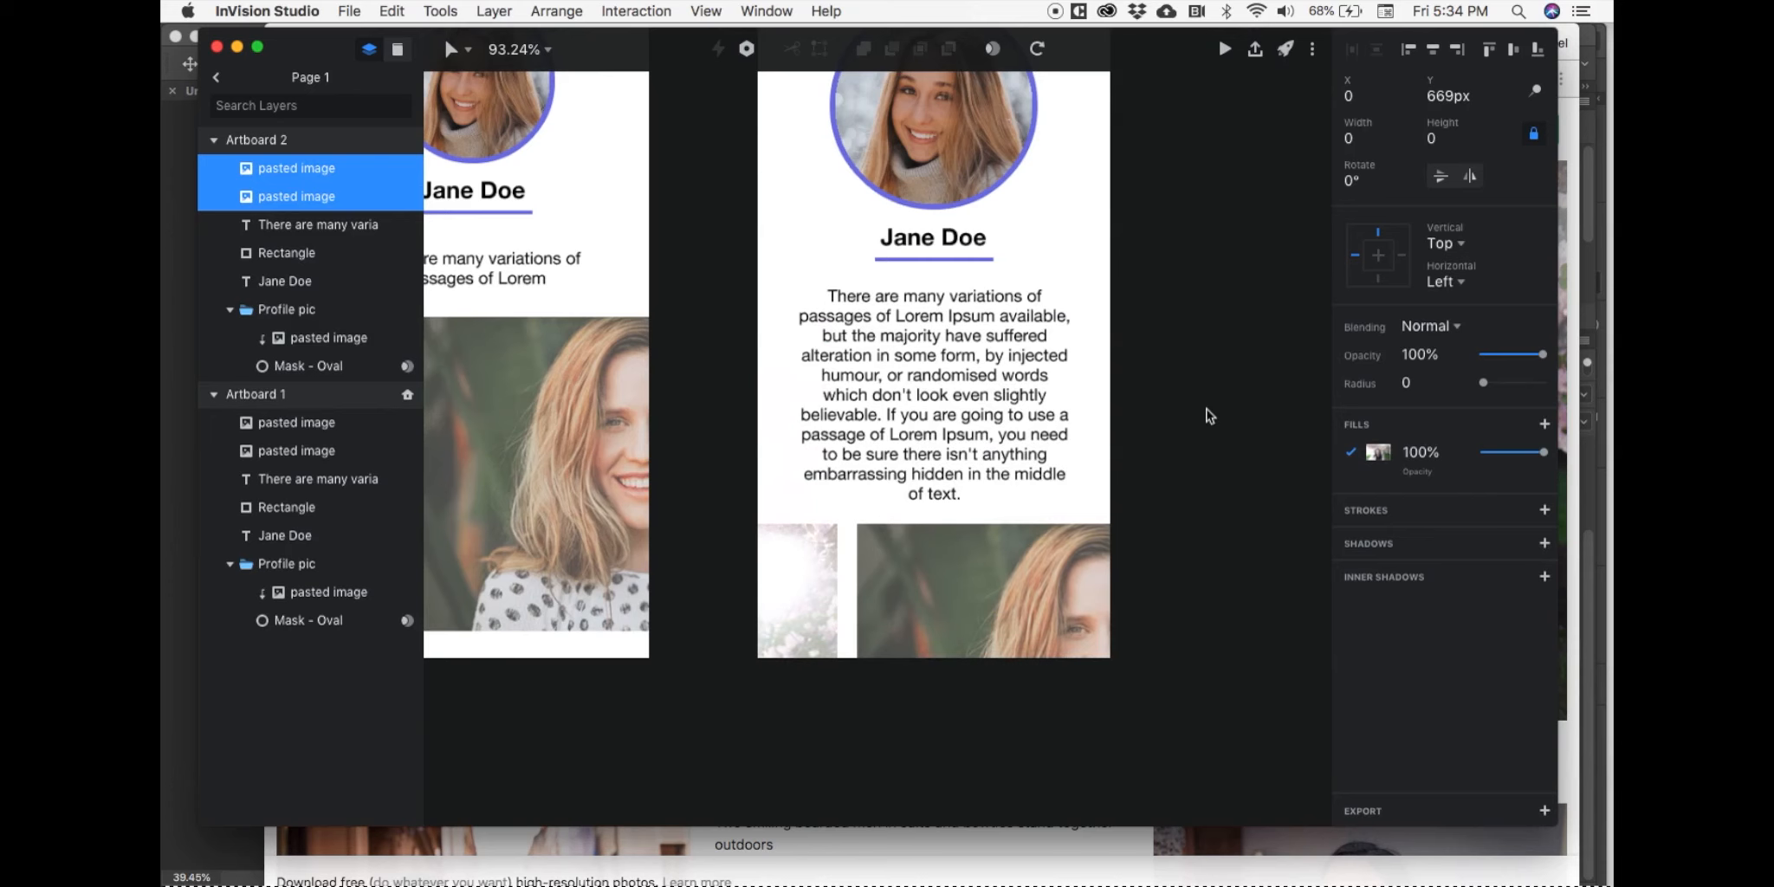
{"action": "left_click", "coordinate": [1155, 300]}
Step: Compare the layouts of Artboard 1 and Artboard 2 side by side
{"action": "scroll", "coordinate": [1154, 299], "scroll_direction": "up", "scroll_amount": 3}
{"action": "scroll", "coordinate": [1154, 299], "scroll_direction": "left", "scroll_amount": 2}
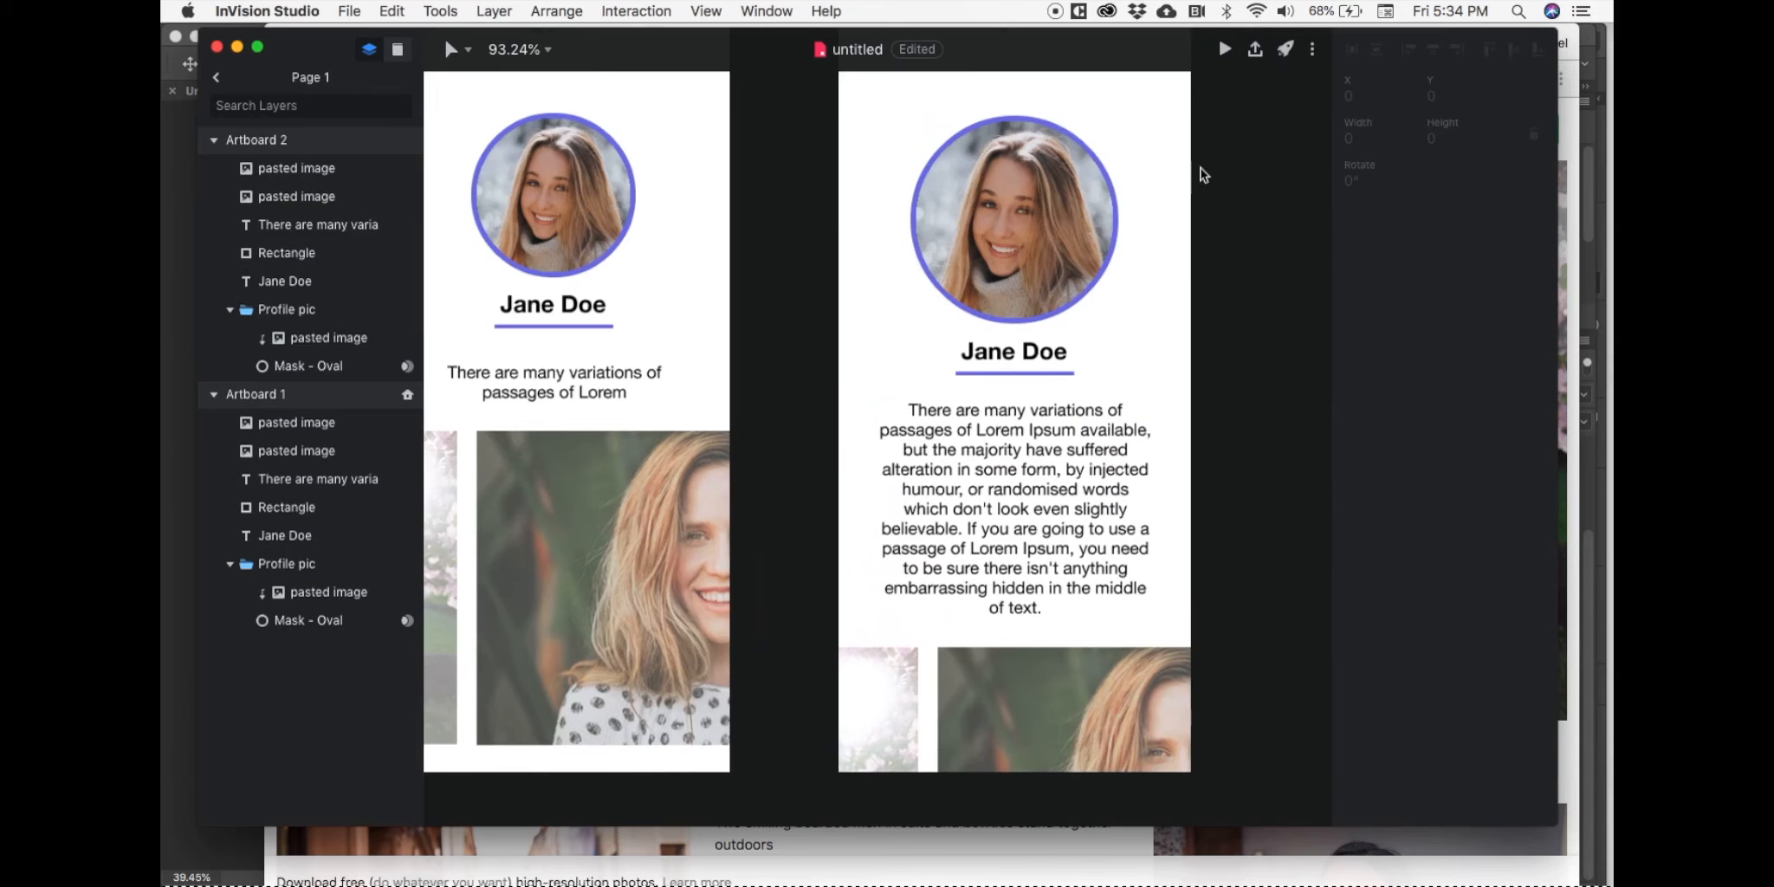
{"action": "scroll", "coordinate": [913, 325], "scroll_direction": "down", "scroll_amount": 5}
{"action": "scroll", "coordinate": [913, 325], "scroll_direction": "up", "scroll_amount": 6}
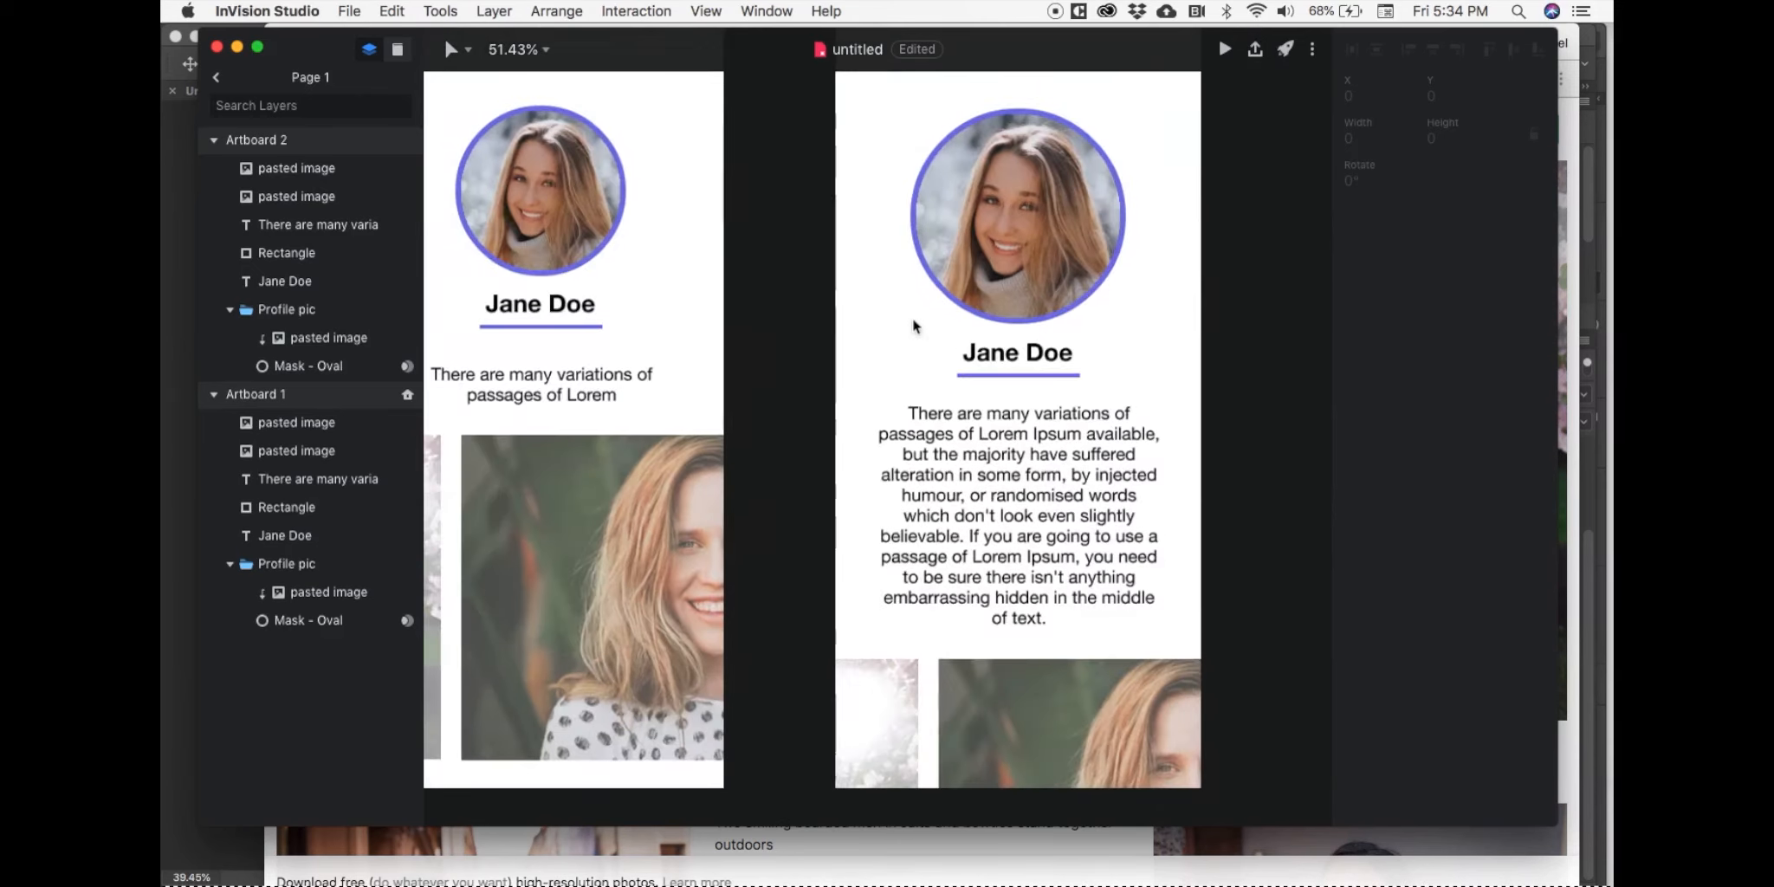
{"action": "scroll", "coordinate": [913, 325], "scroll_direction": "down", "scroll_amount": 5}
{"action": "scroll", "coordinate": [913, 326], "scroll_direction": "up", "scroll_amount": 6}
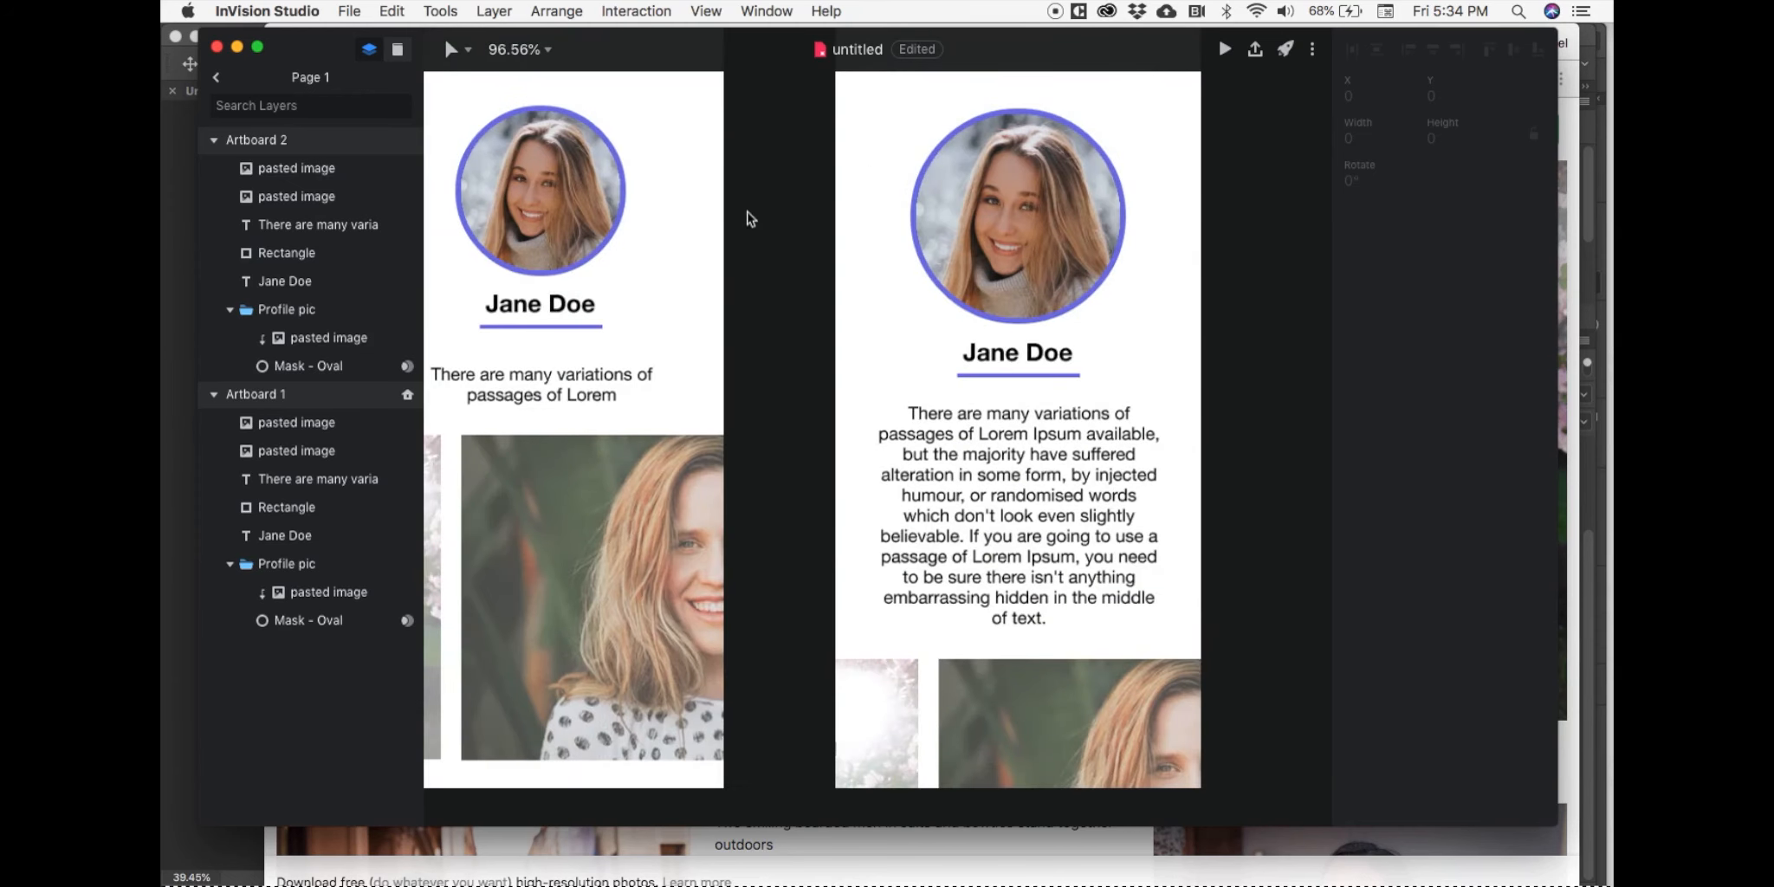
{"action": "scroll", "coordinate": [746, 209], "scroll_direction": "down", "scroll_amount": 3}
{"action": "scroll", "coordinate": [747, 210], "scroll_direction": "left", "scroll_amount": 3}
{"action": "scroll", "coordinate": [747, 210], "scroll_direction": "up", "scroll_amount": 3}
{"action": "scroll", "coordinate": [746, 210], "scroll_direction": "right", "scroll_amount": 1}
Step: Link the Profile pic group on Artboard 1 to Artboard 2 with a Tap interaction
{"action": "left_click", "coordinate": [661, 202]}
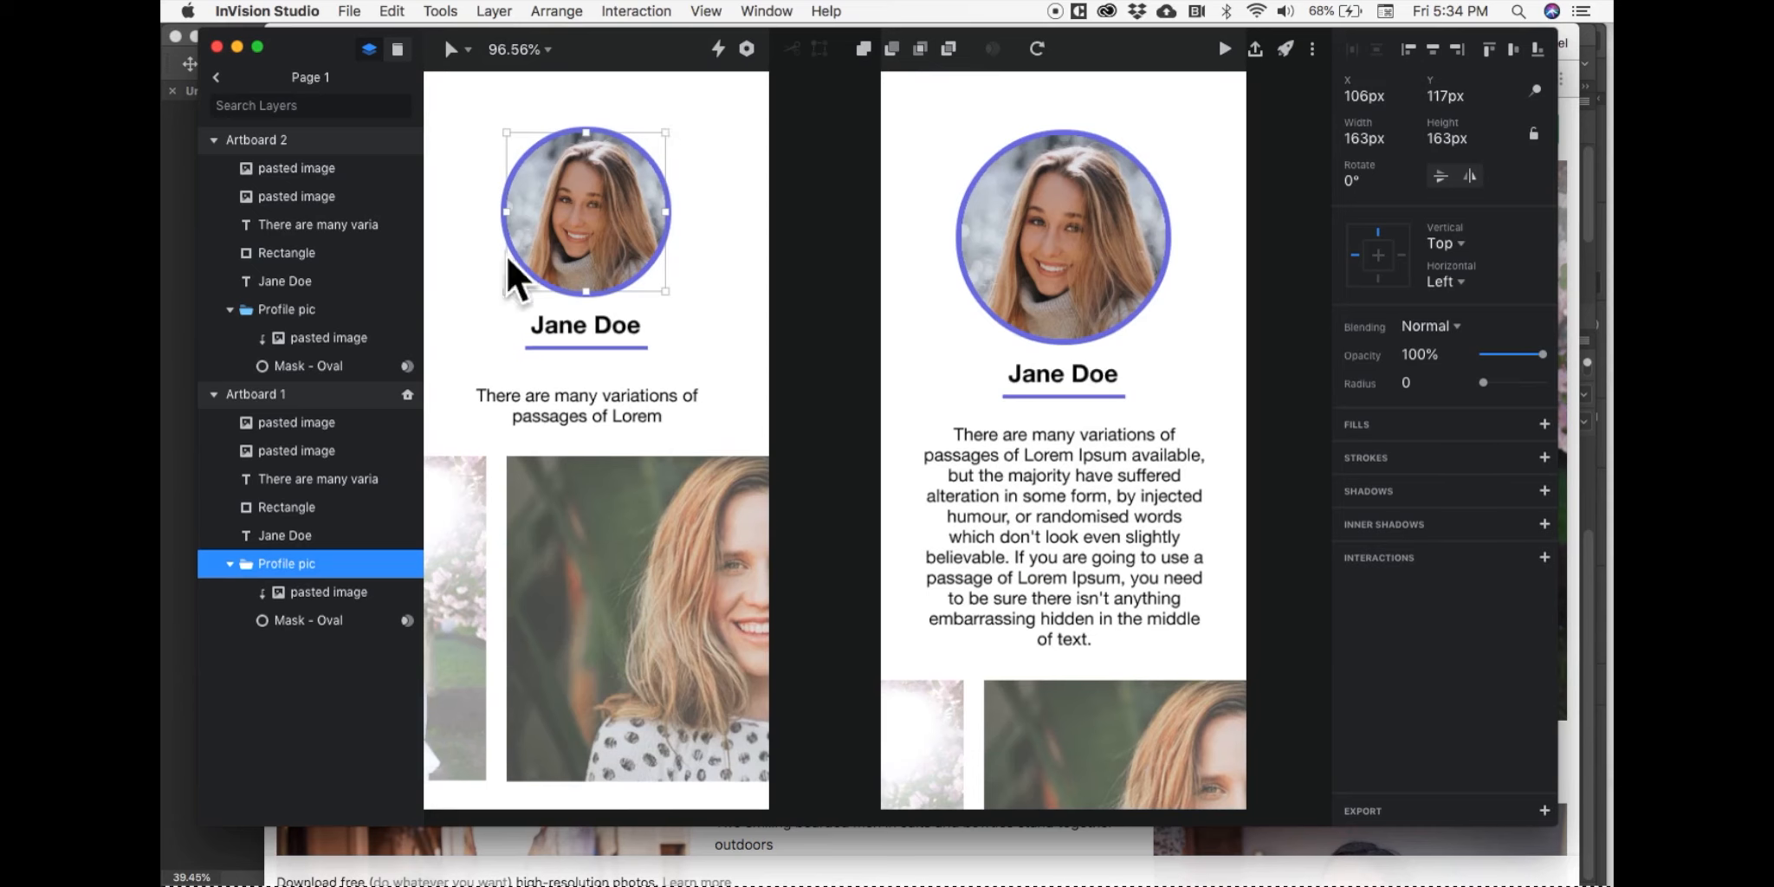
{"action": "left_click", "coordinate": [719, 51]}
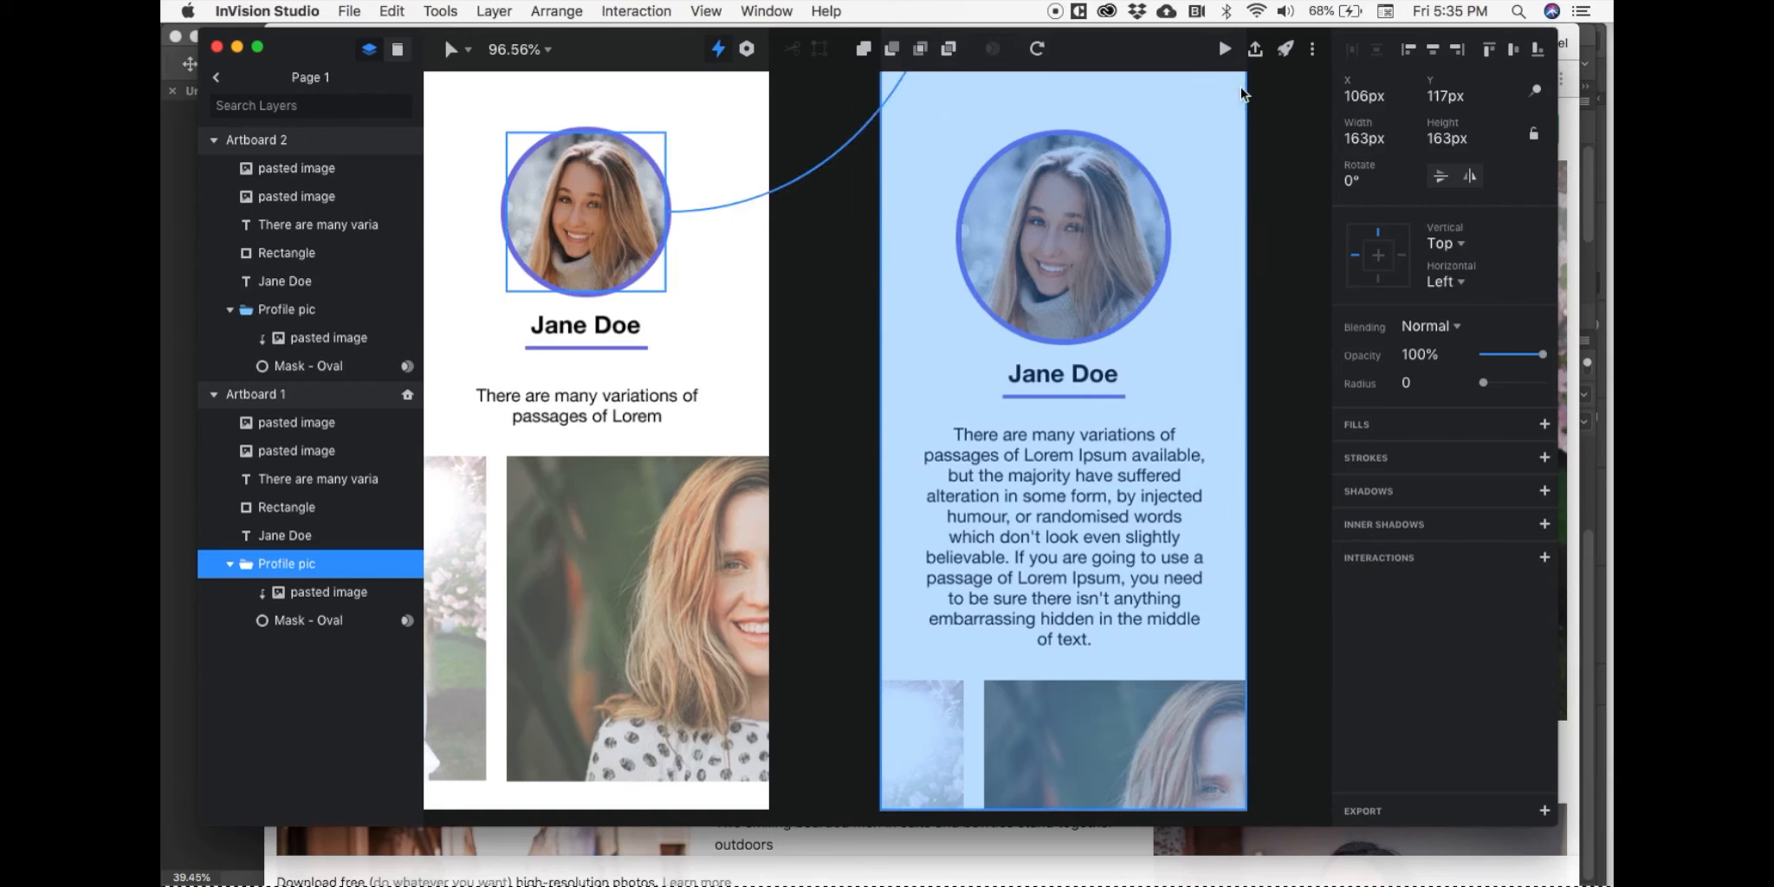
{"action": "left_click", "coordinate": [965, 278]}
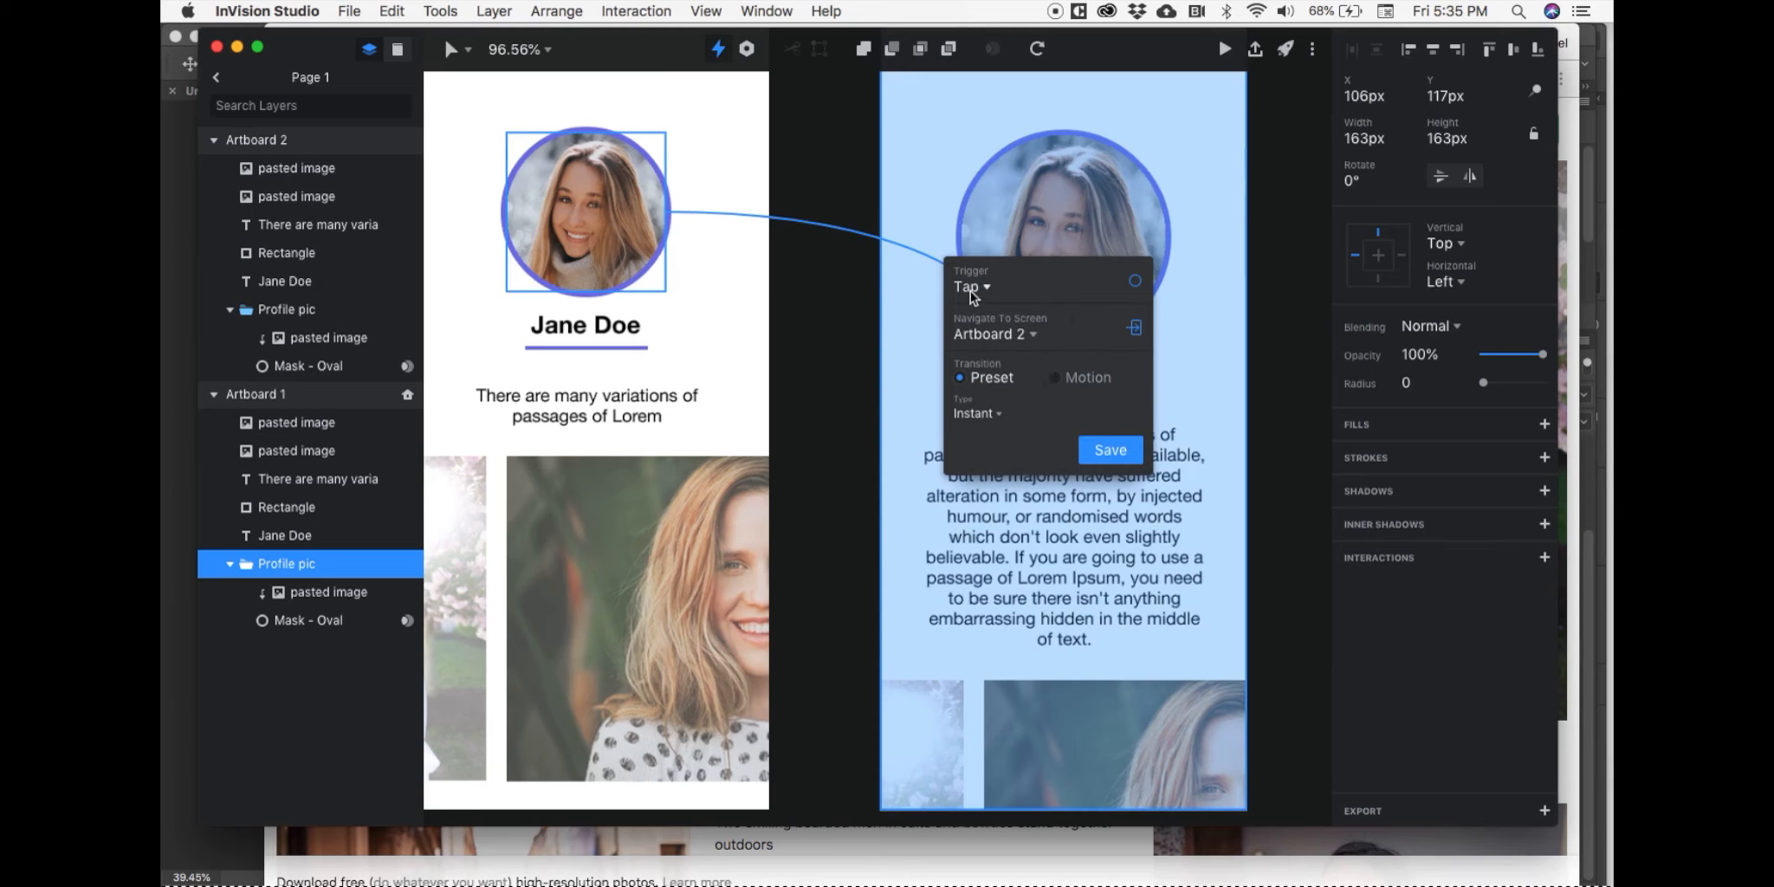
Step: Set the interaction's transition to Motion, lengthen its duration slightly and open its timeline for editing
{"action": "left_click", "coordinate": [1054, 377]}
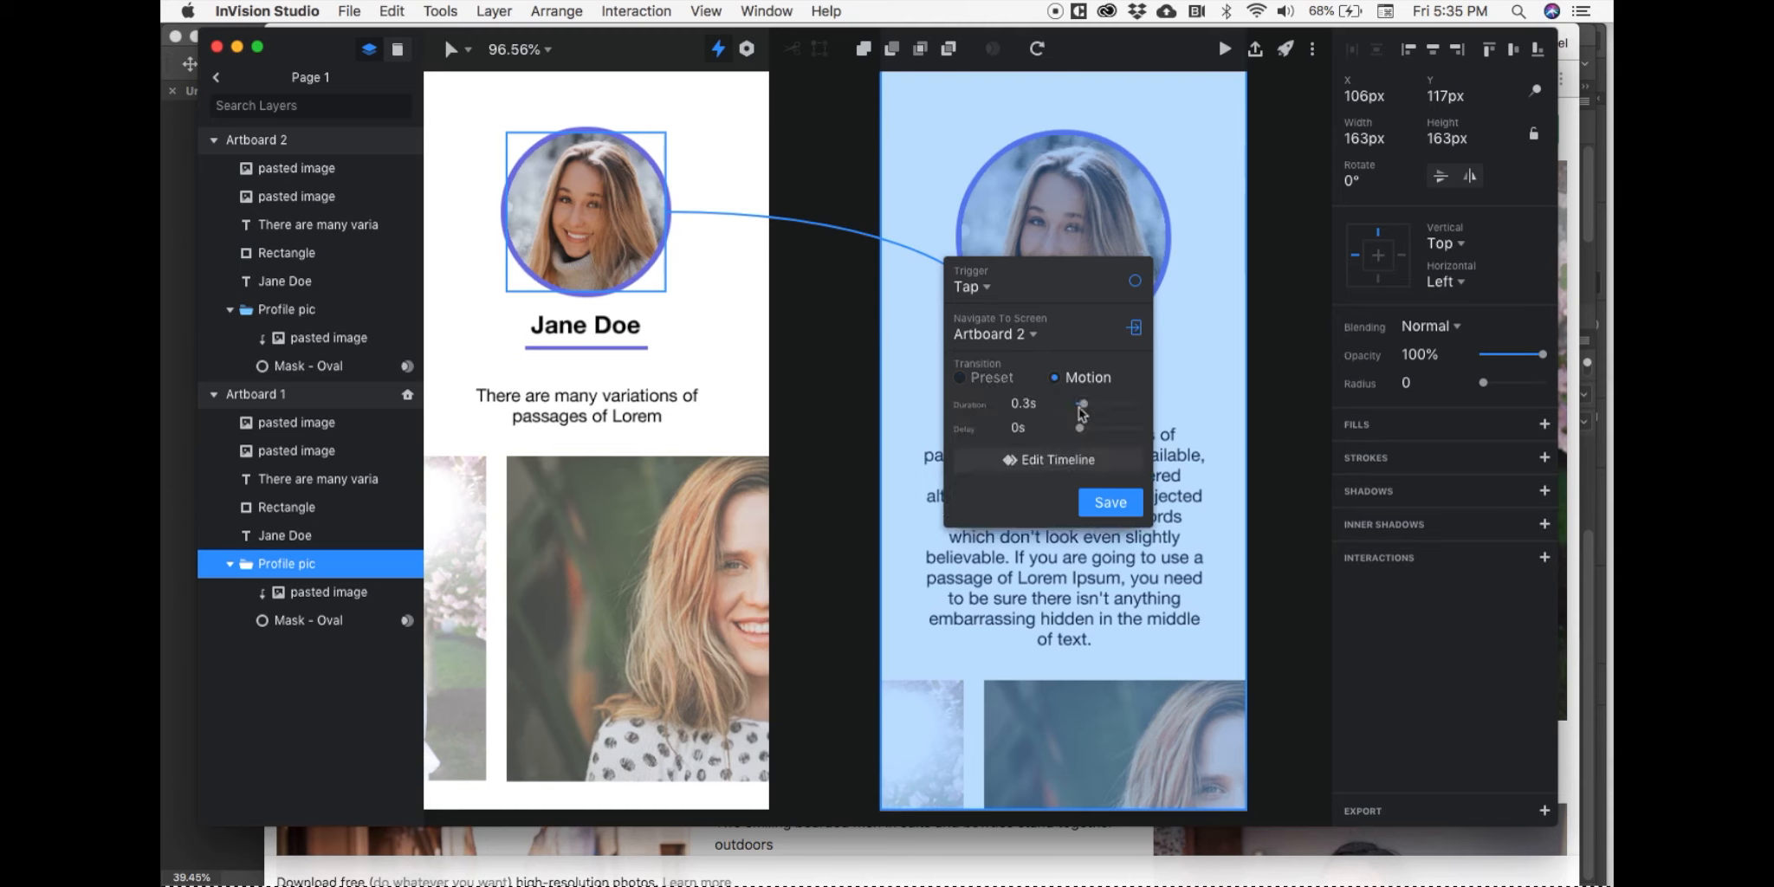
{"action": "left_click_drag", "start_coordinate": [1085, 402], "coordinate": [1091, 404]}
{"action": "left_click", "coordinate": [1047, 462]}
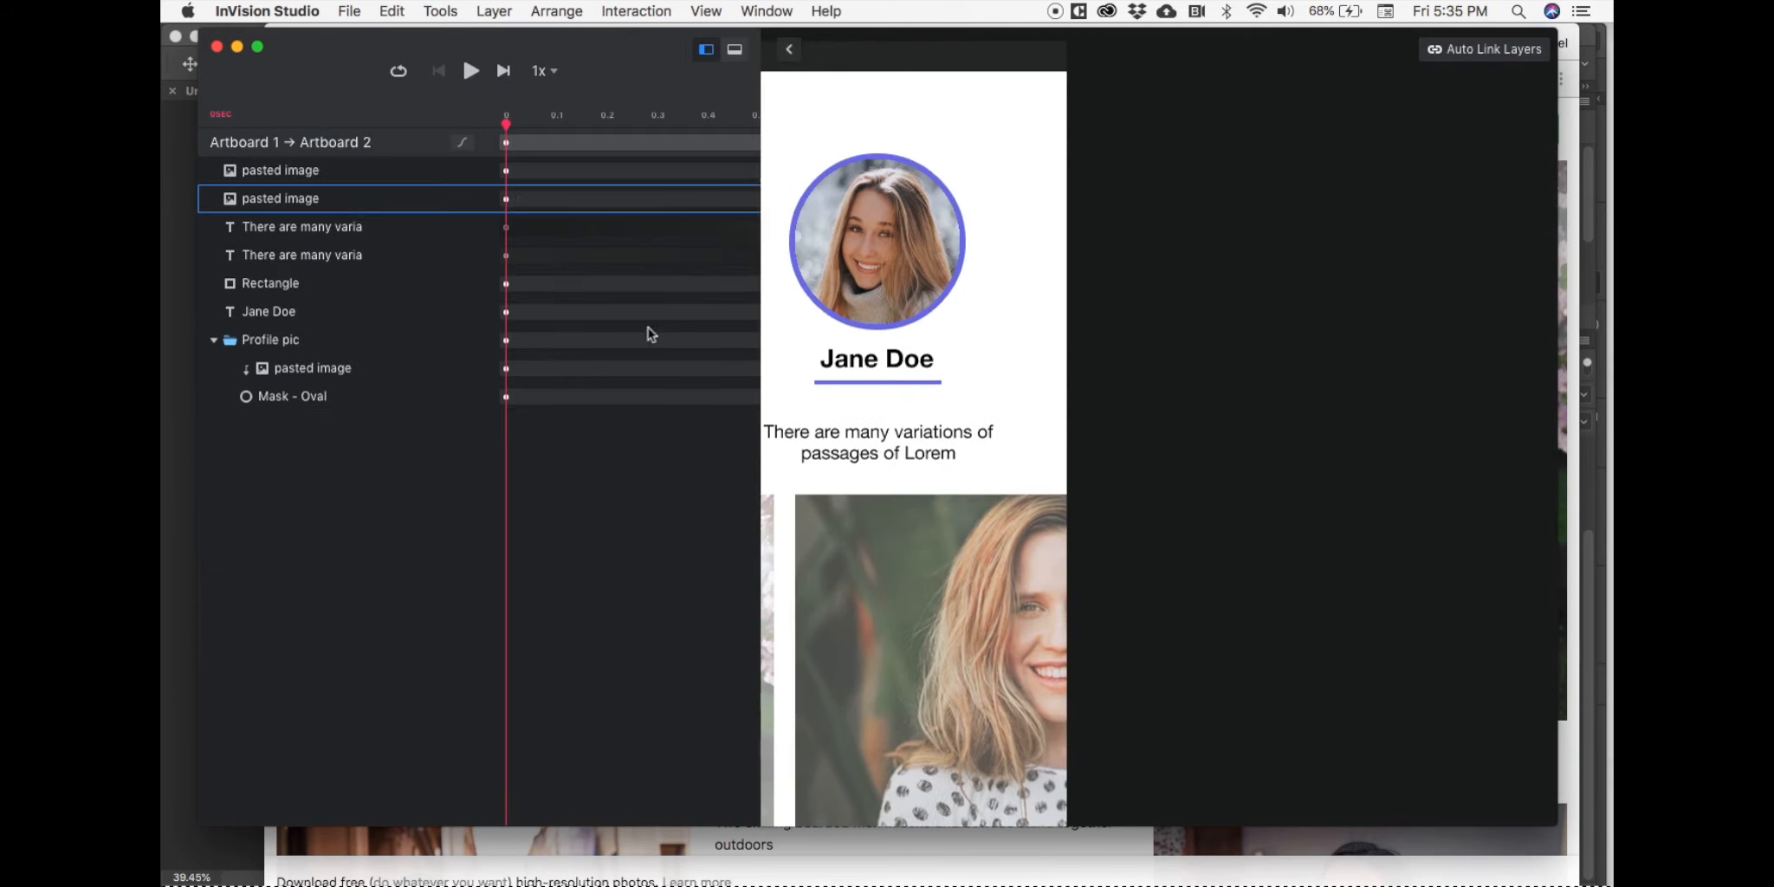
Step: Leave the timeline and compare the paragraph and photo positions on Artboard 1 with those on Artboard 2
{"action": "left_click", "coordinate": [787, 52]}
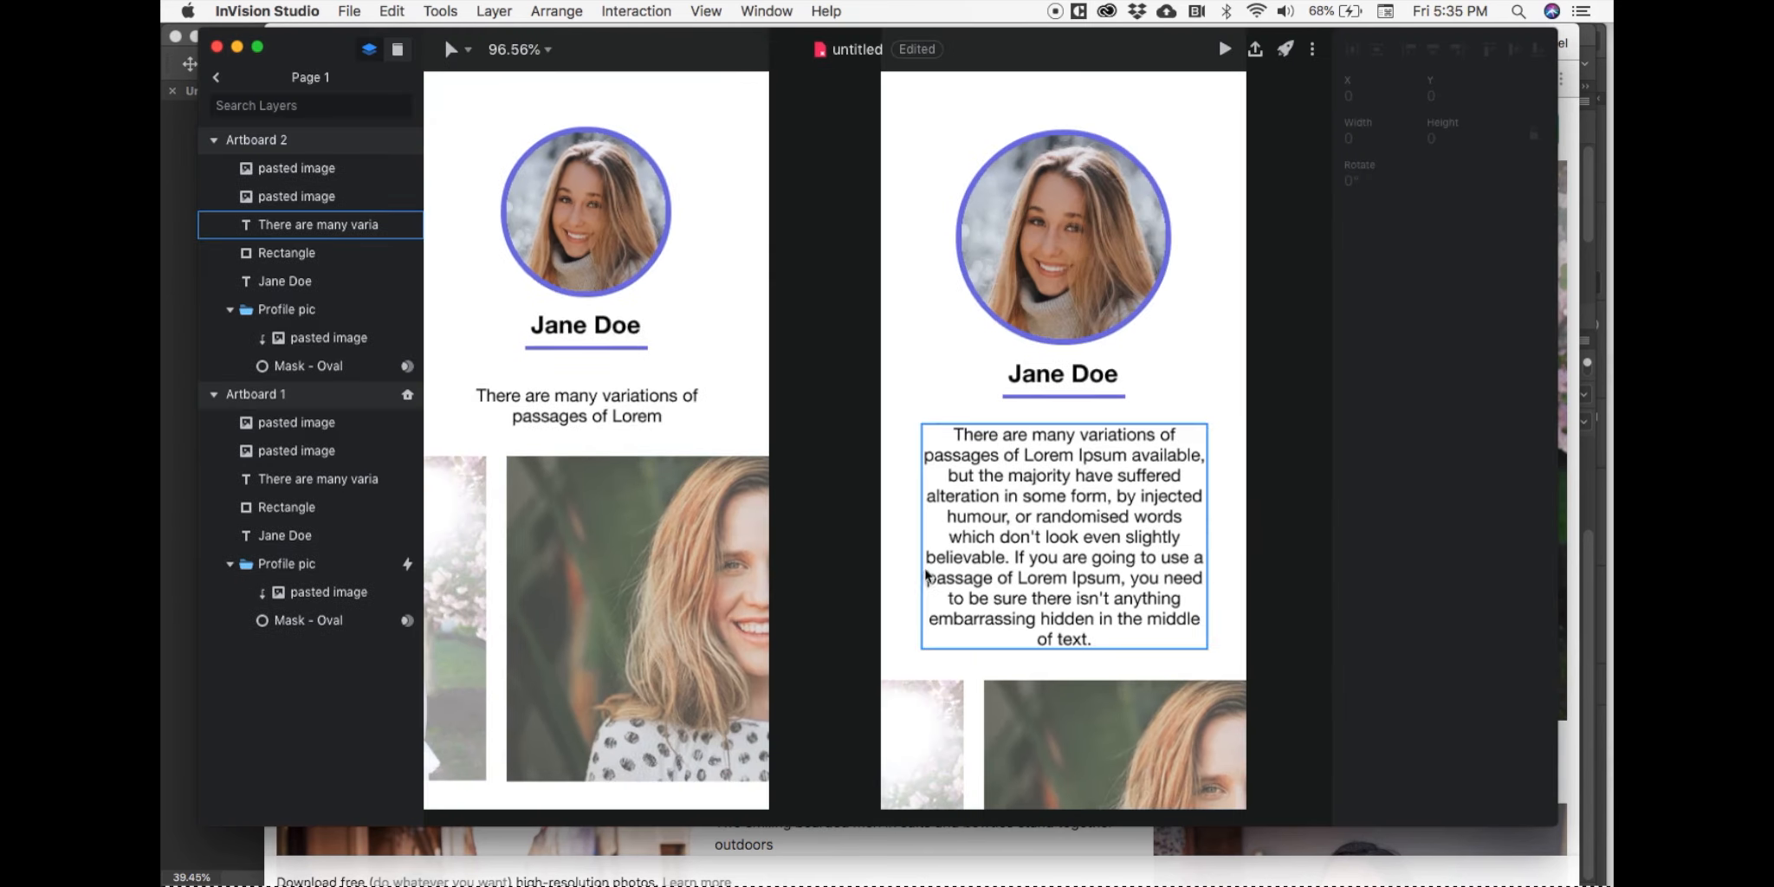
{"action": "scroll", "coordinate": [1015, 544], "scroll_direction": "up", "scroll_amount": 2}
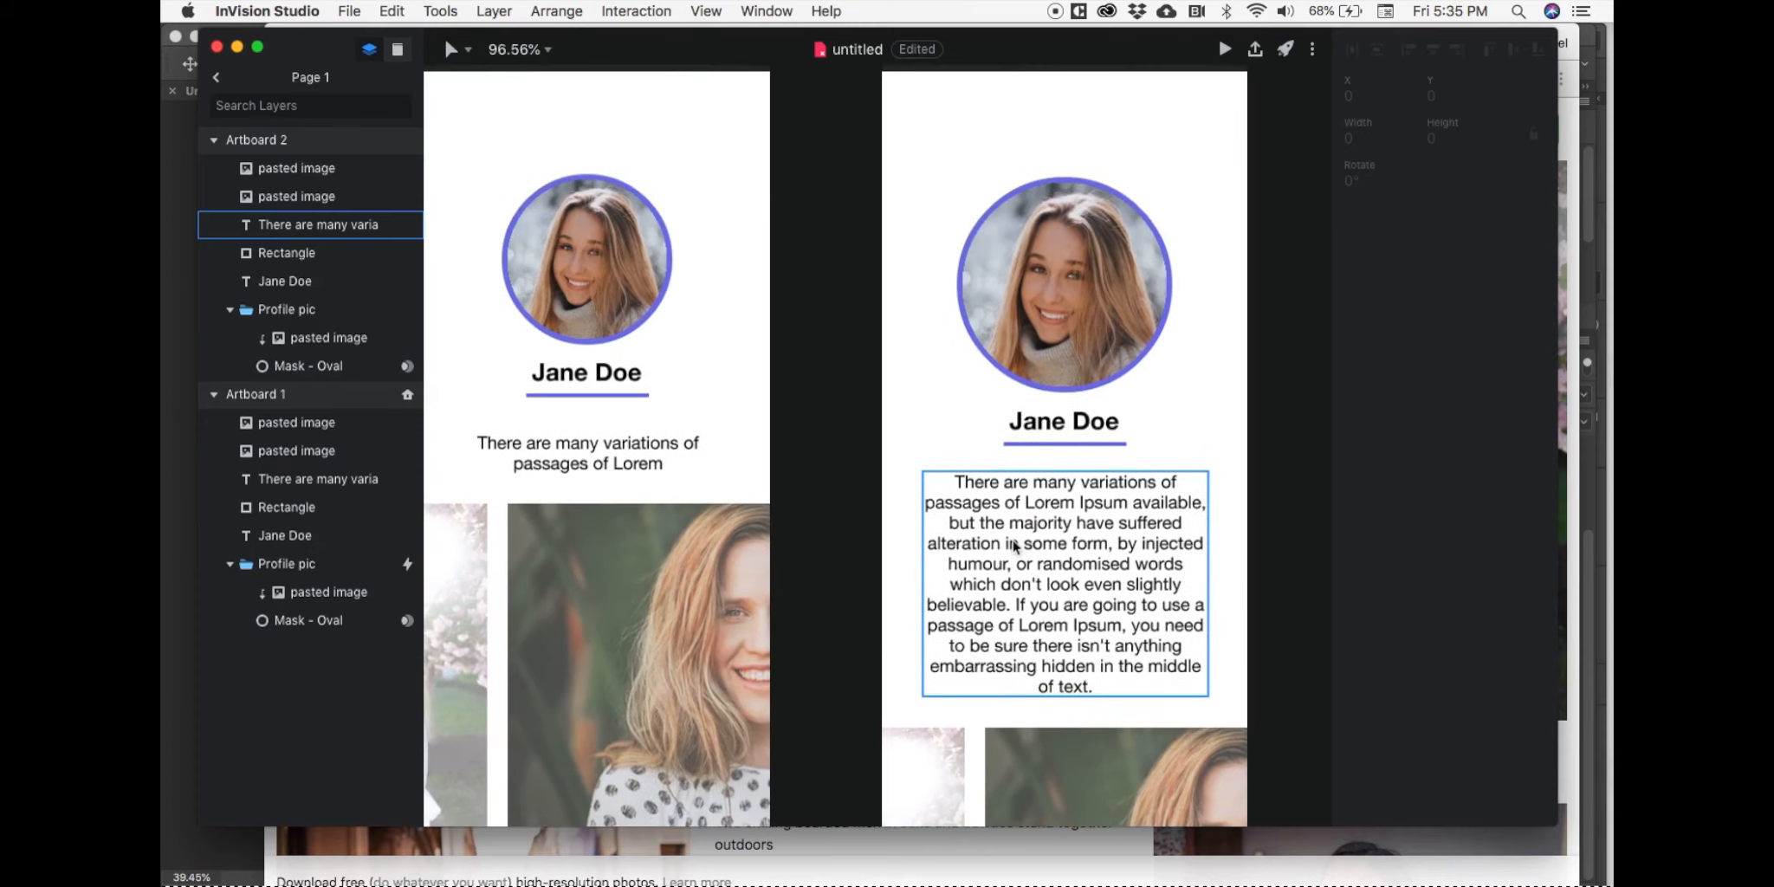
{"action": "scroll", "coordinate": [1015, 544], "scroll_direction": "down", "scroll_amount": 5}
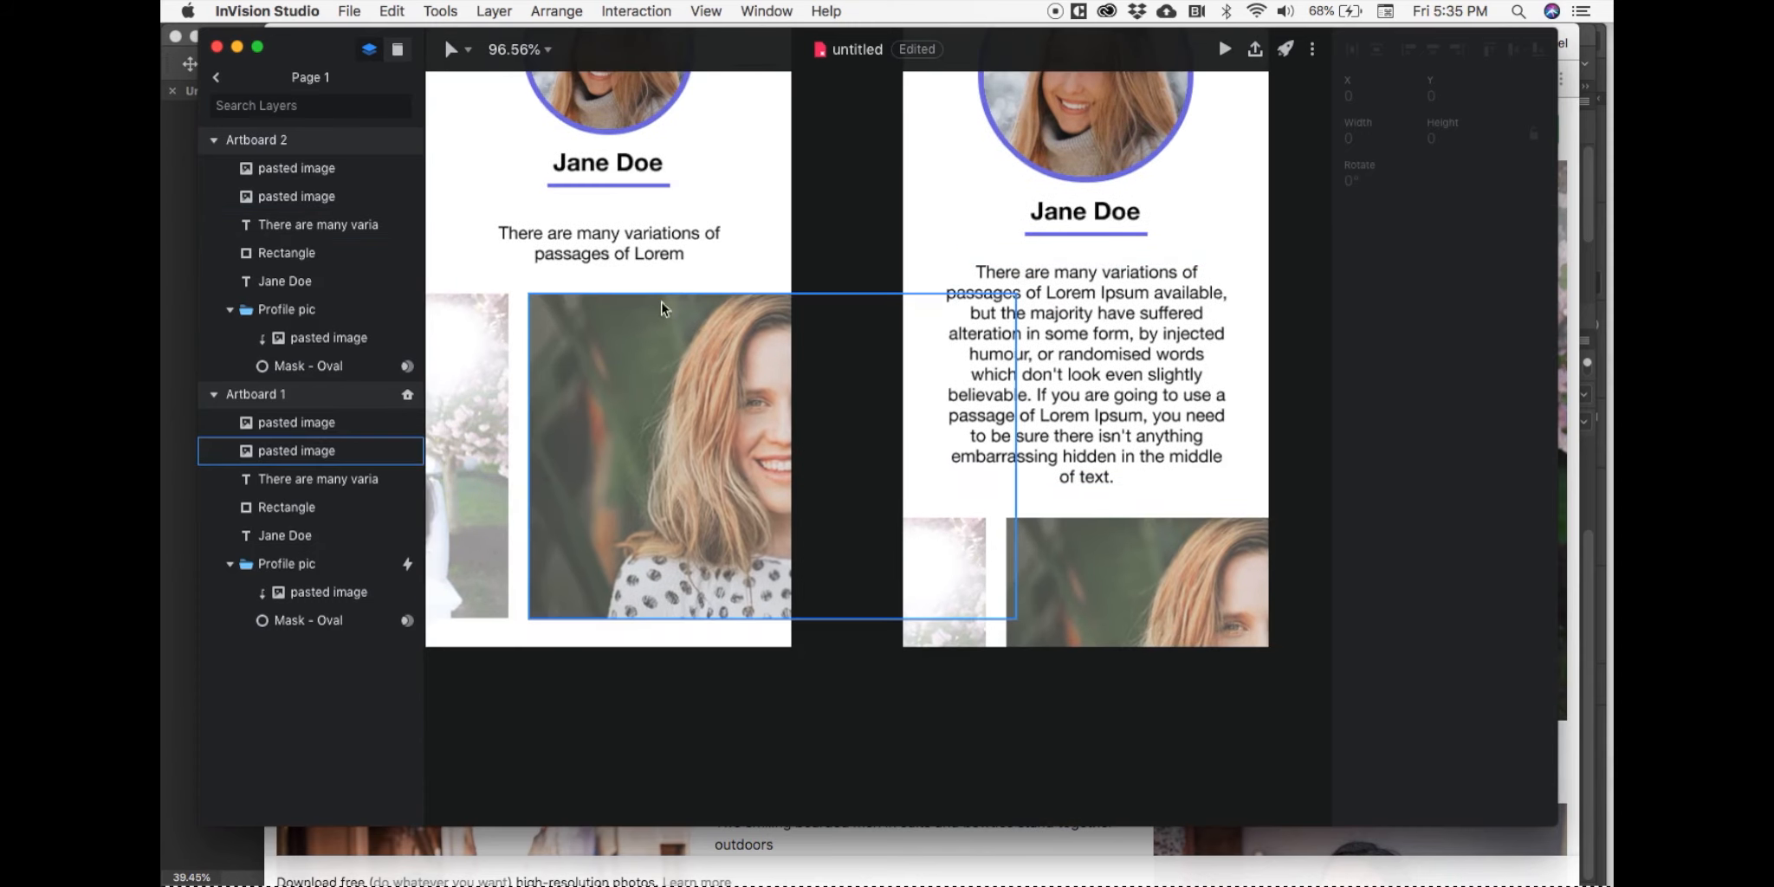
{"action": "scroll", "coordinate": [737, 386], "scroll_direction": "up", "scroll_amount": 3}
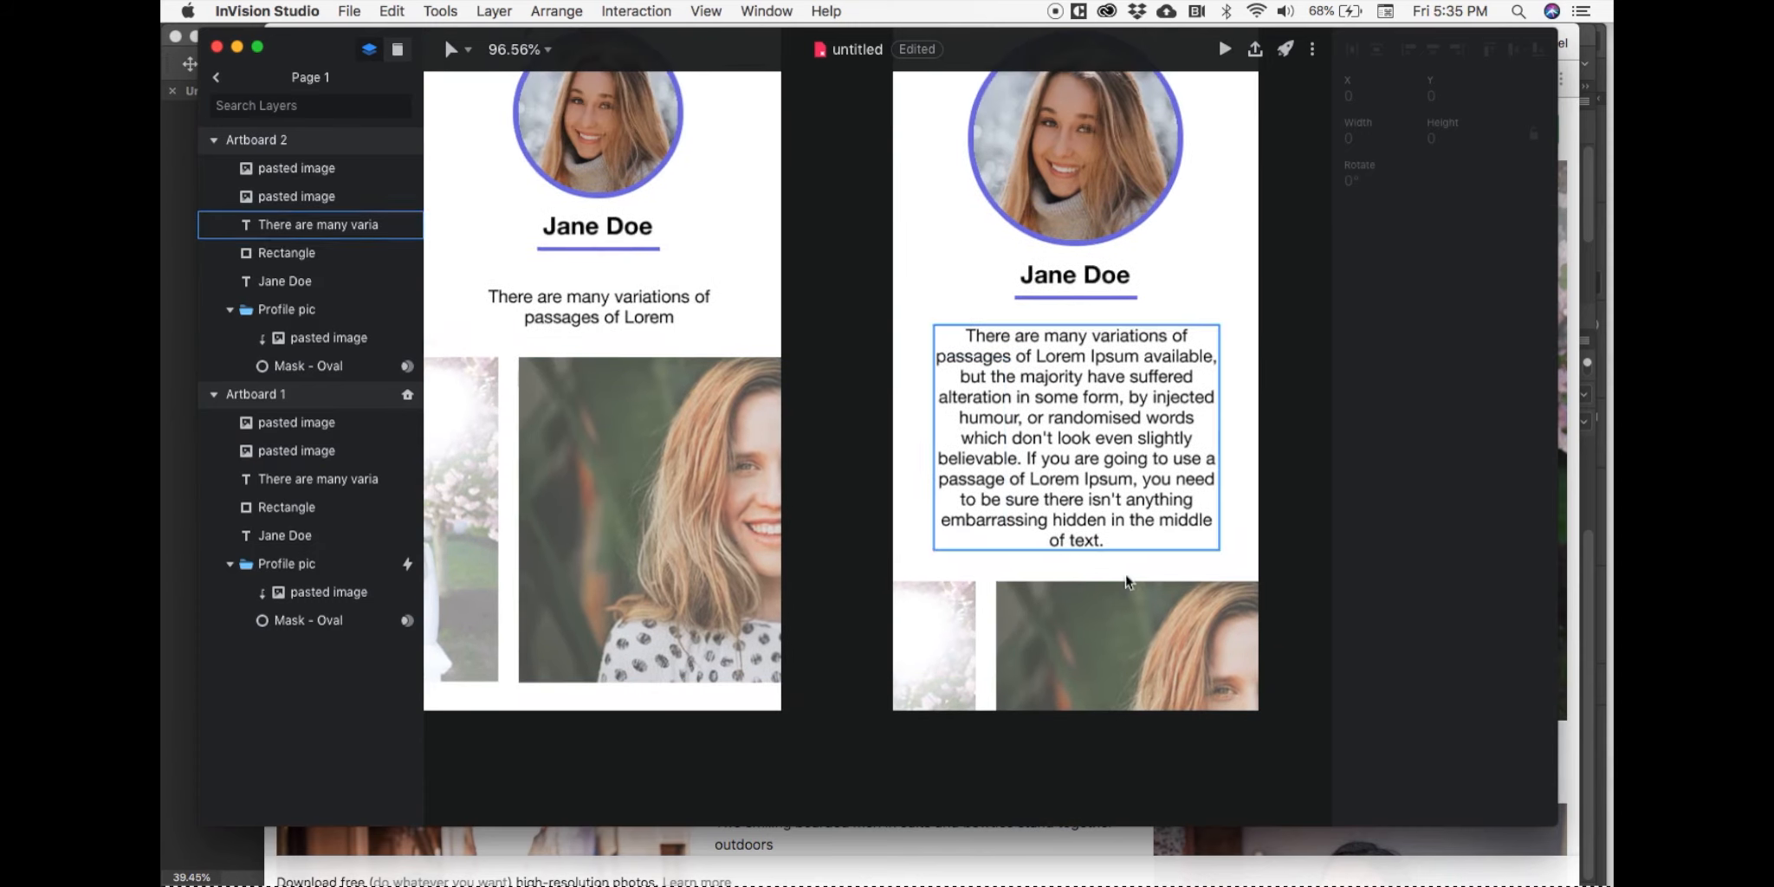
{"action": "scroll", "coordinate": [753, 504], "scroll_direction": "up", "scroll_amount": 2}
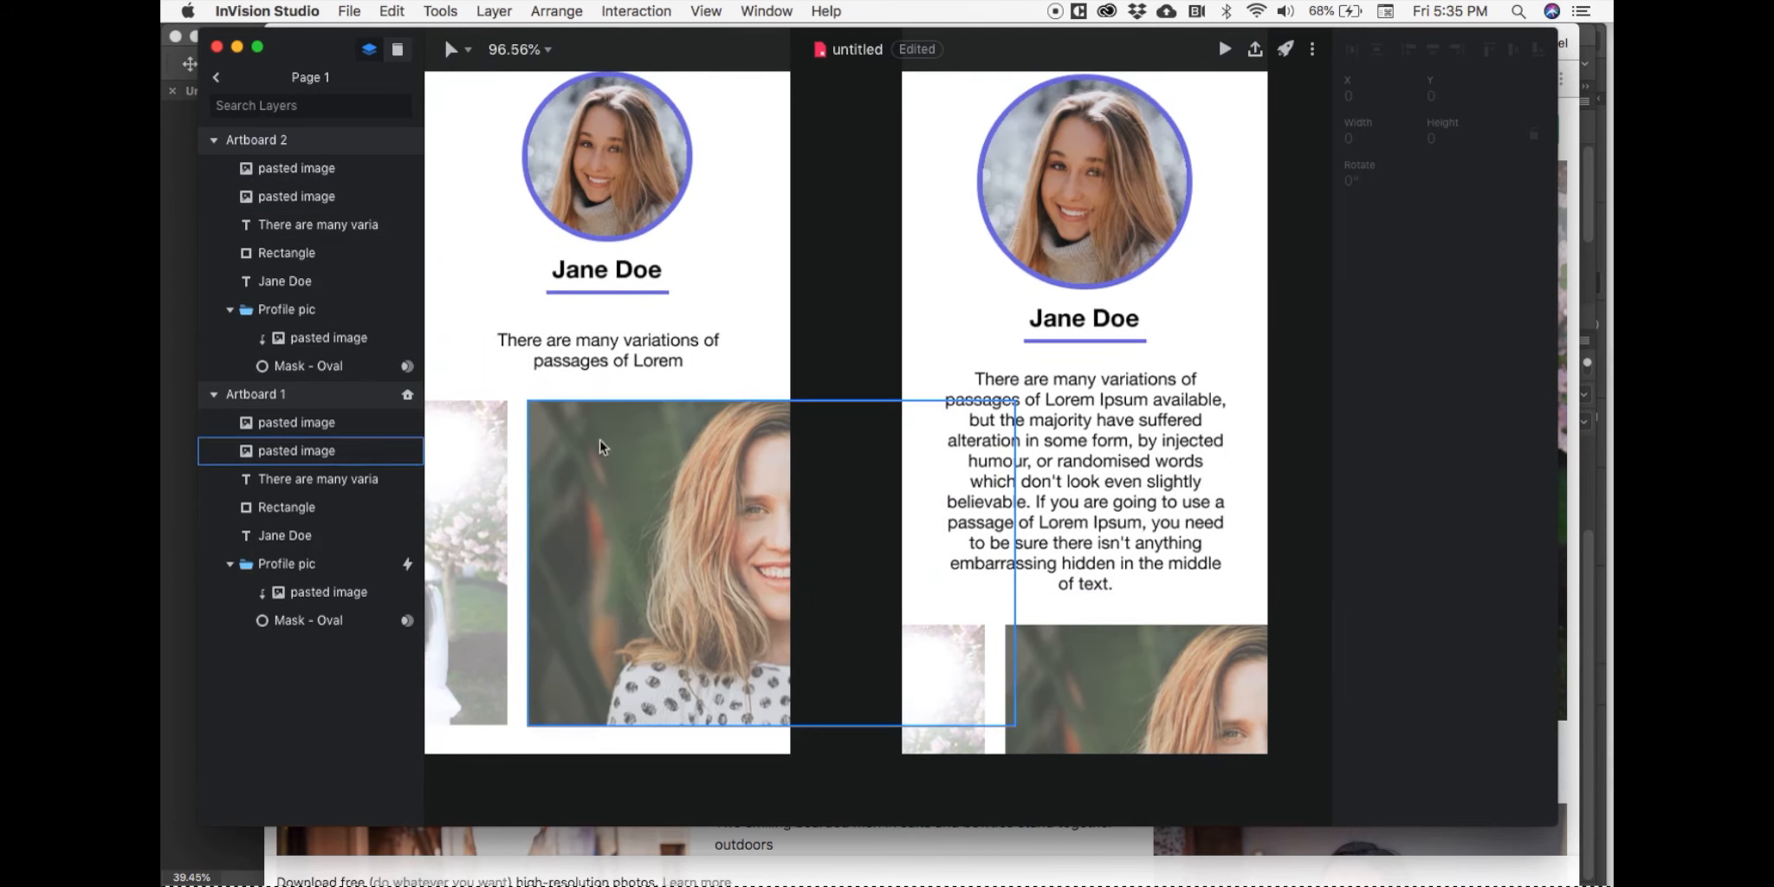
{"action": "left_click", "coordinate": [595, 341]}
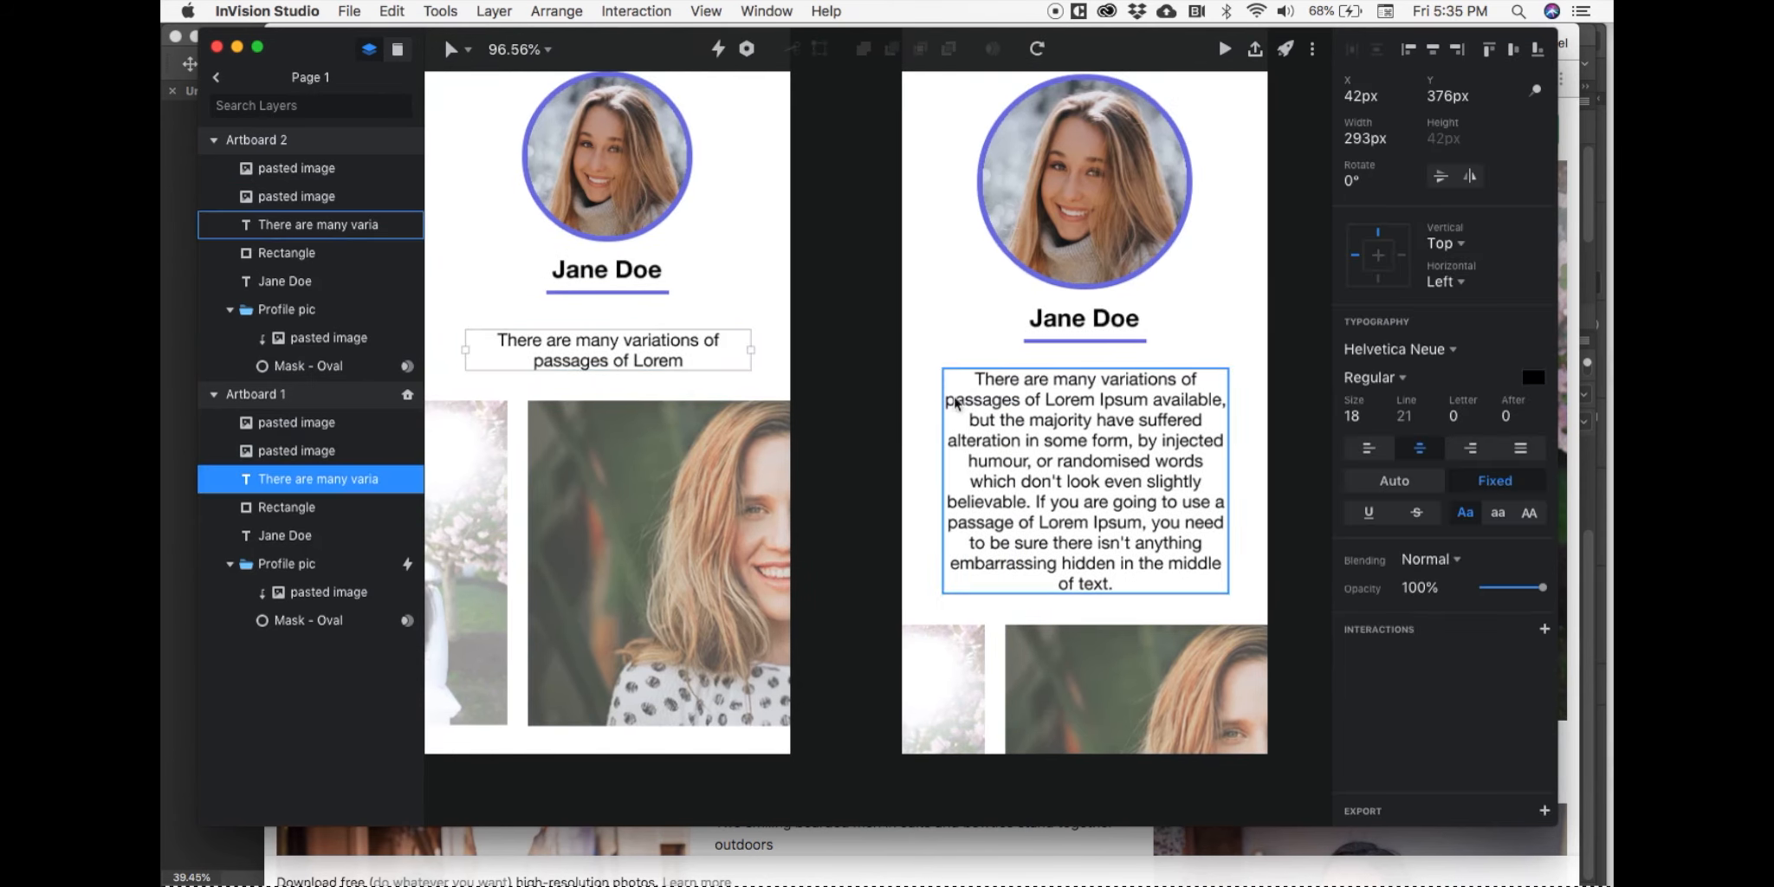
{"action": "scroll", "coordinate": [956, 403], "scroll_direction": "up", "scroll_amount": 8}
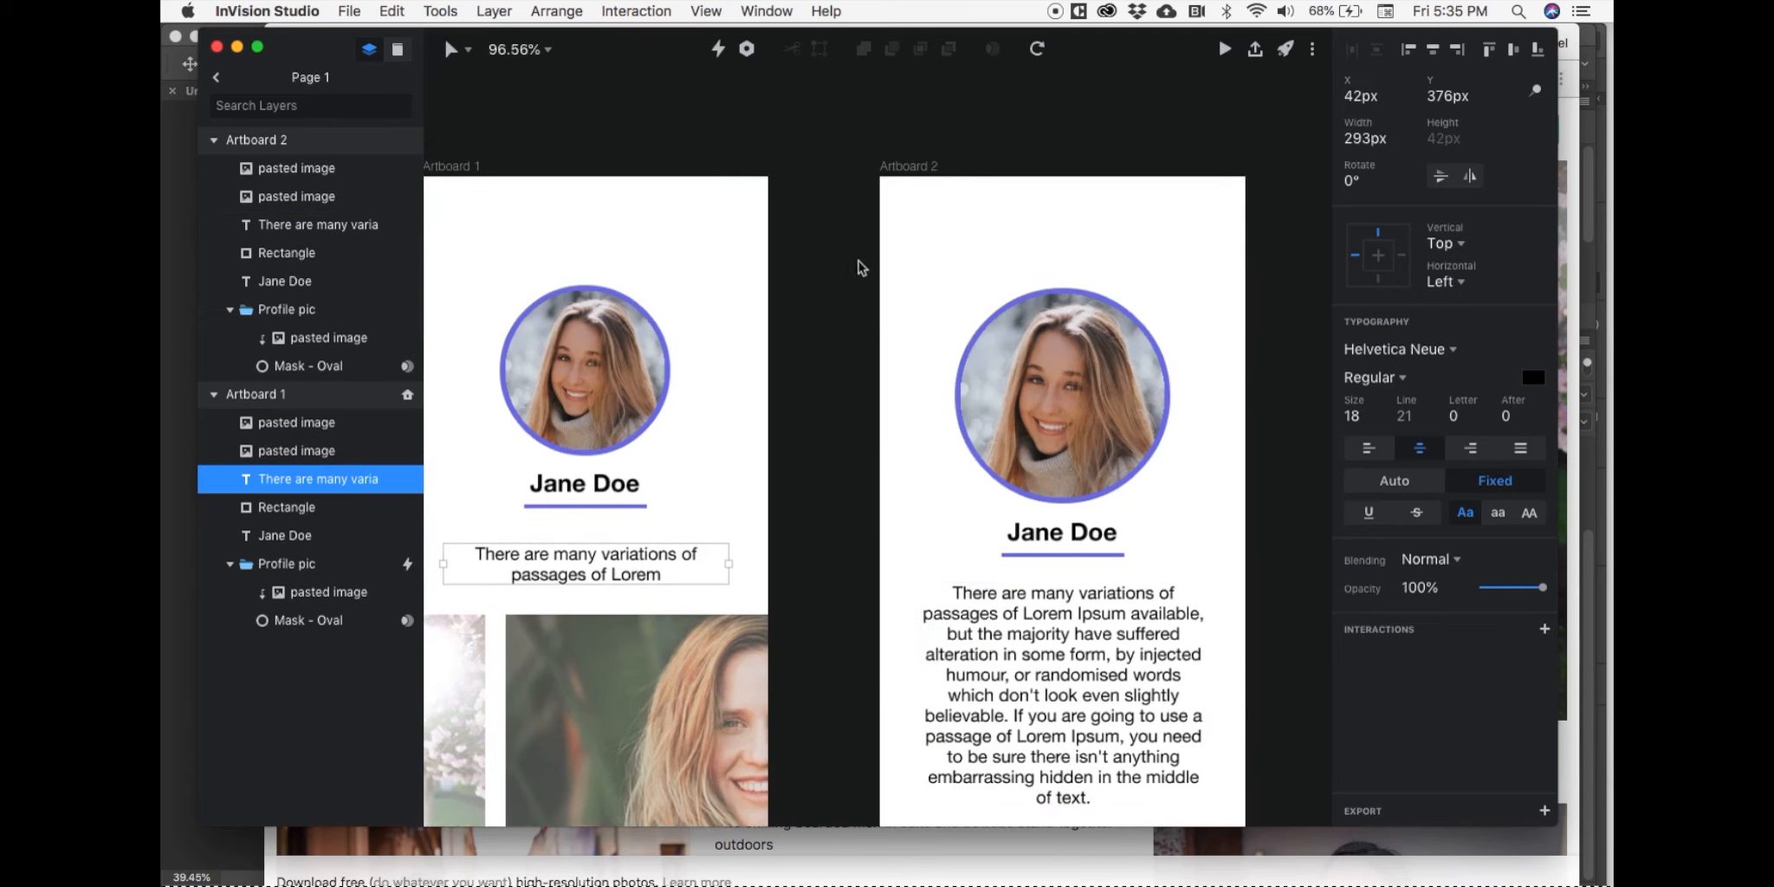
Step: Preview the prototype on iPhone X, test tapping the profile picture on Artboard 1, and close the preview
{"action": "left_click", "coordinate": [1225, 52]}
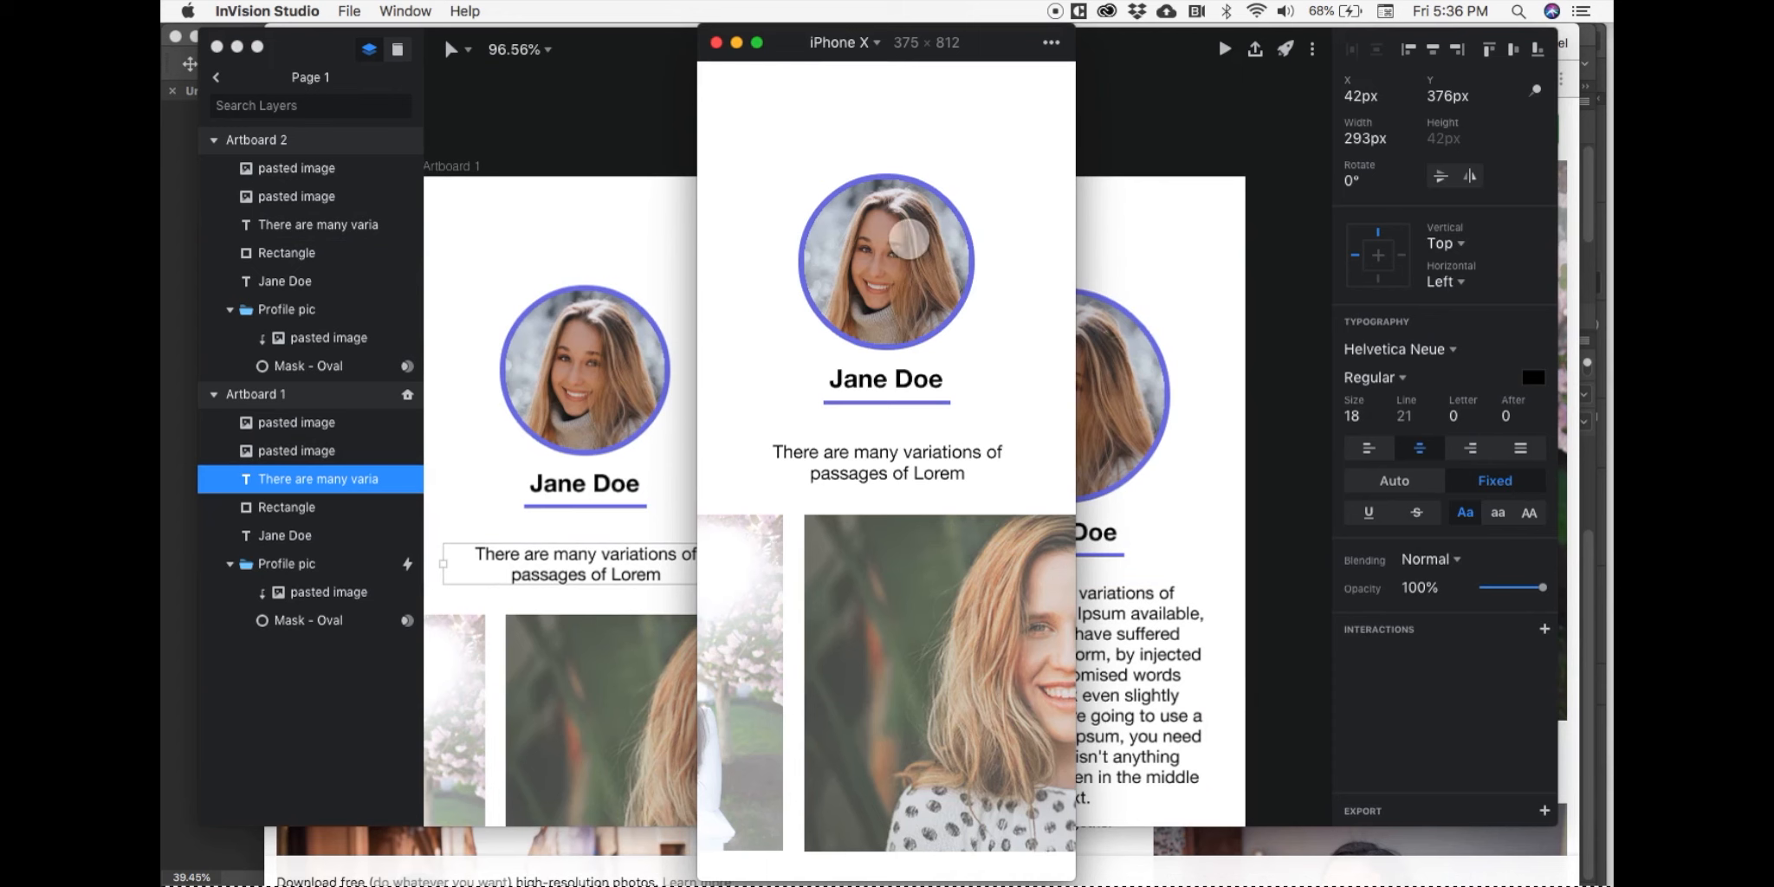
{"action": "left_click", "coordinate": [896, 238]}
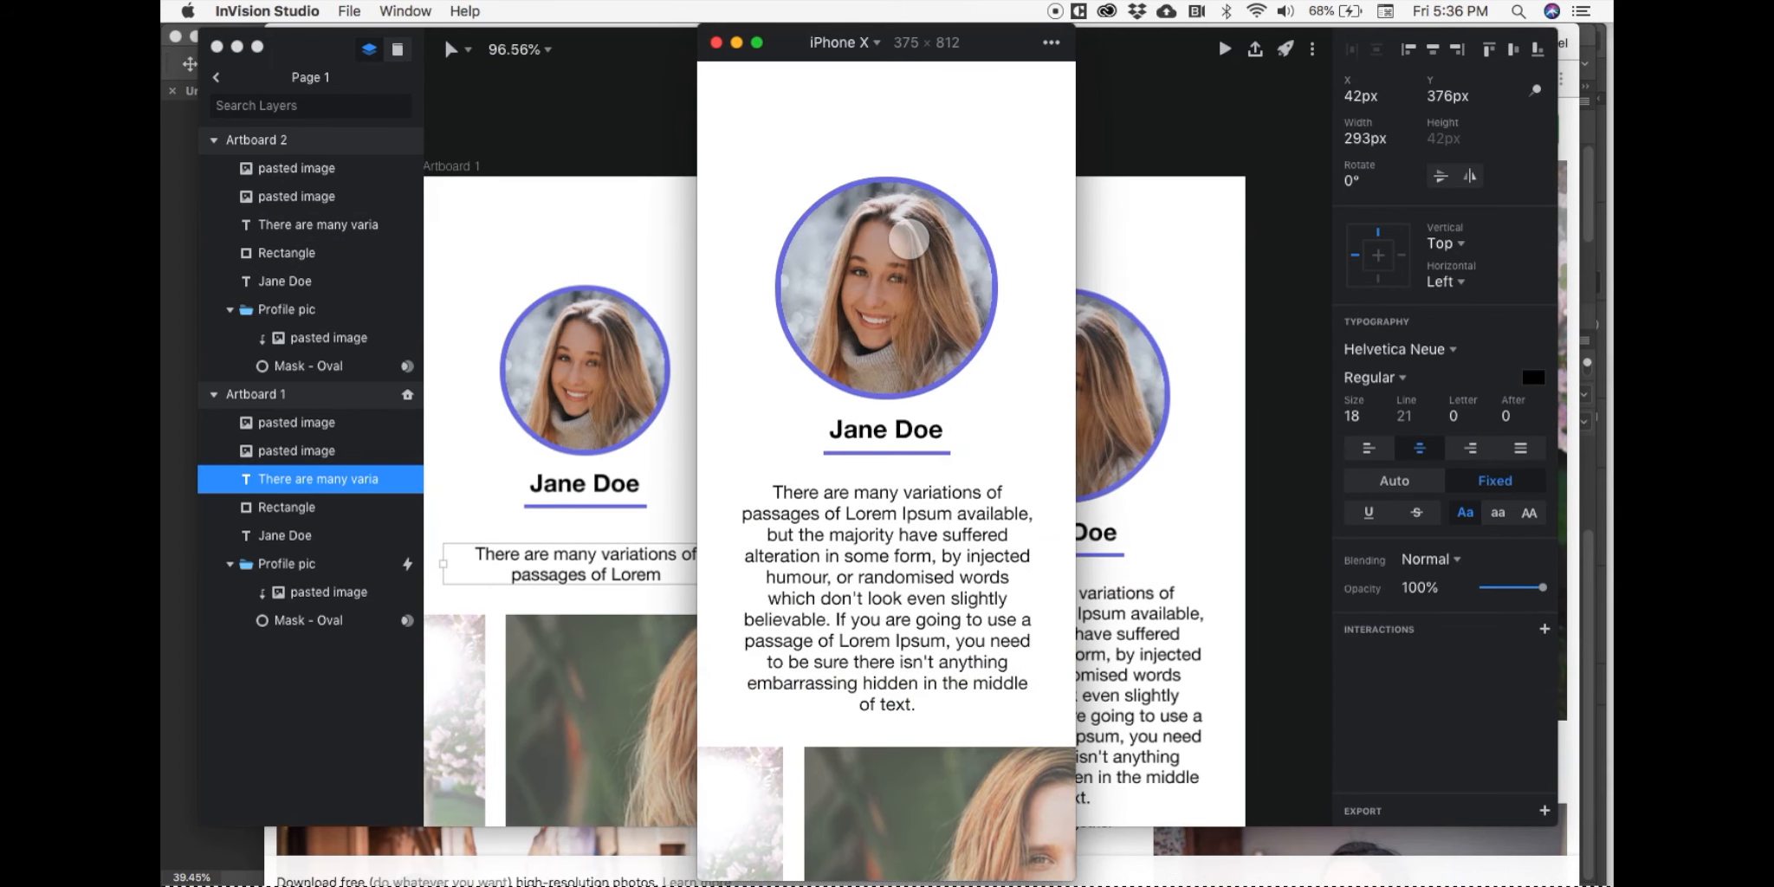
{"action": "left_click", "coordinate": [715, 43]}
Step: Link the Profile pic group on Artboard 2 back to Artboard 1 with a Tap trigger and a Motion transition
{"action": "left_click", "coordinate": [1041, 366]}
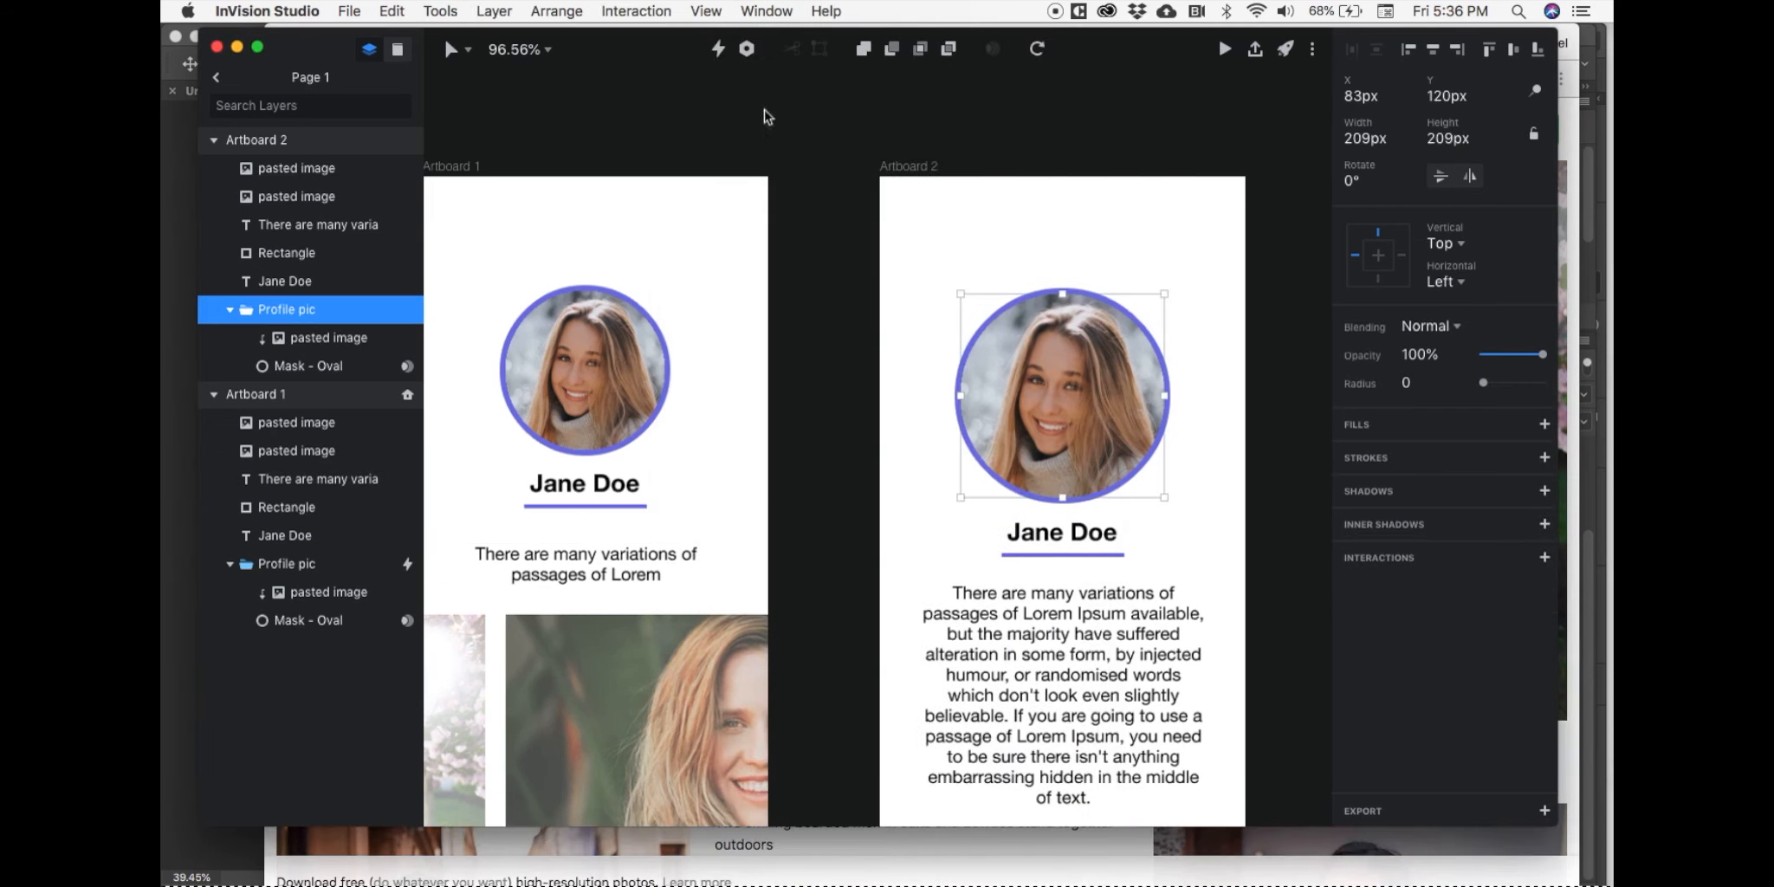
{"action": "left_click", "coordinate": [718, 48]}
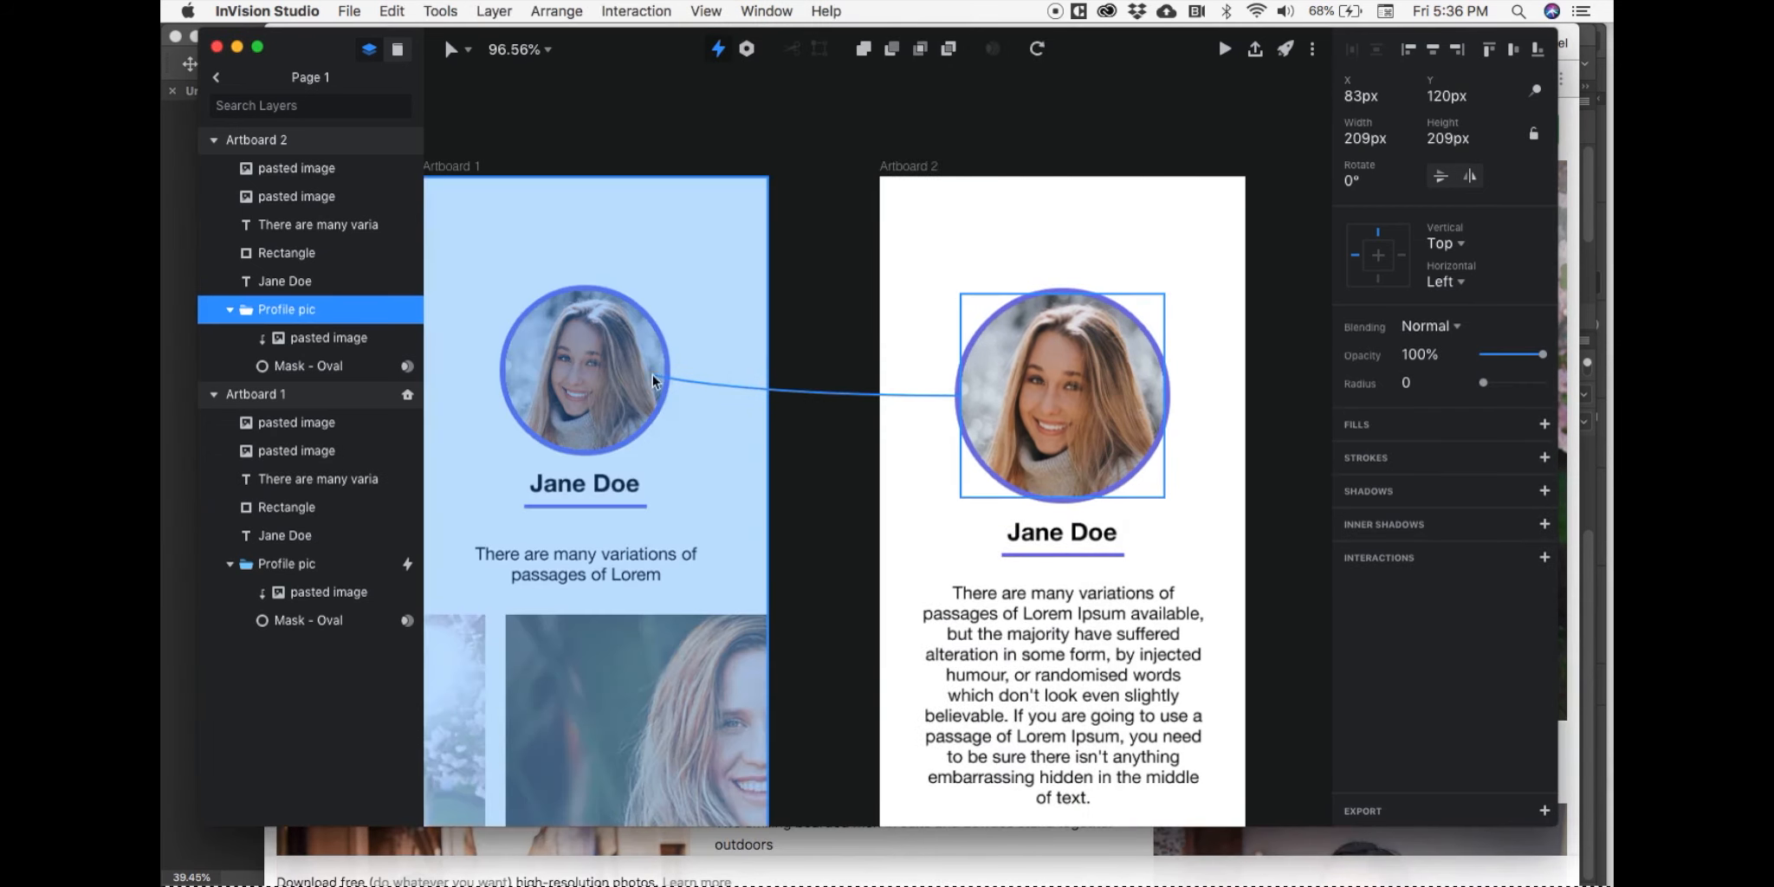
{"action": "left_click", "coordinate": [654, 381]}
{"action": "left_click", "coordinate": [755, 477]}
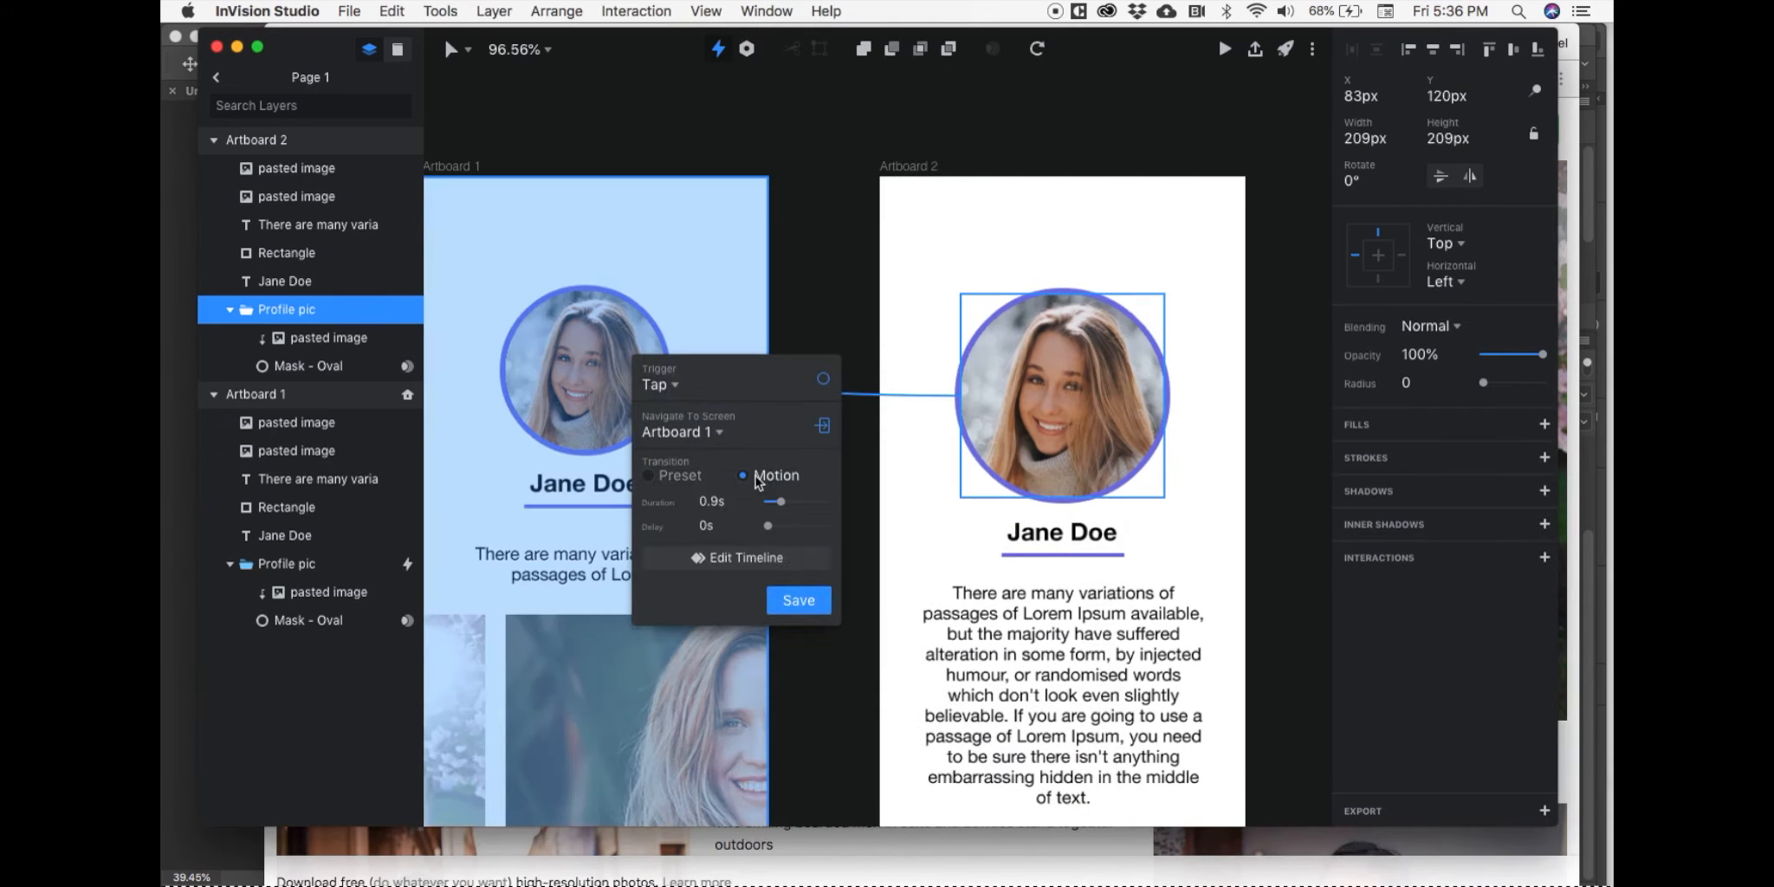
{"action": "left_click", "coordinate": [788, 594]}
Step: Preview the prototype from Artboard 2, tap the profile picture repeatedly to test the transition both ways, and close the preview
{"action": "left_click", "coordinate": [1222, 50]}
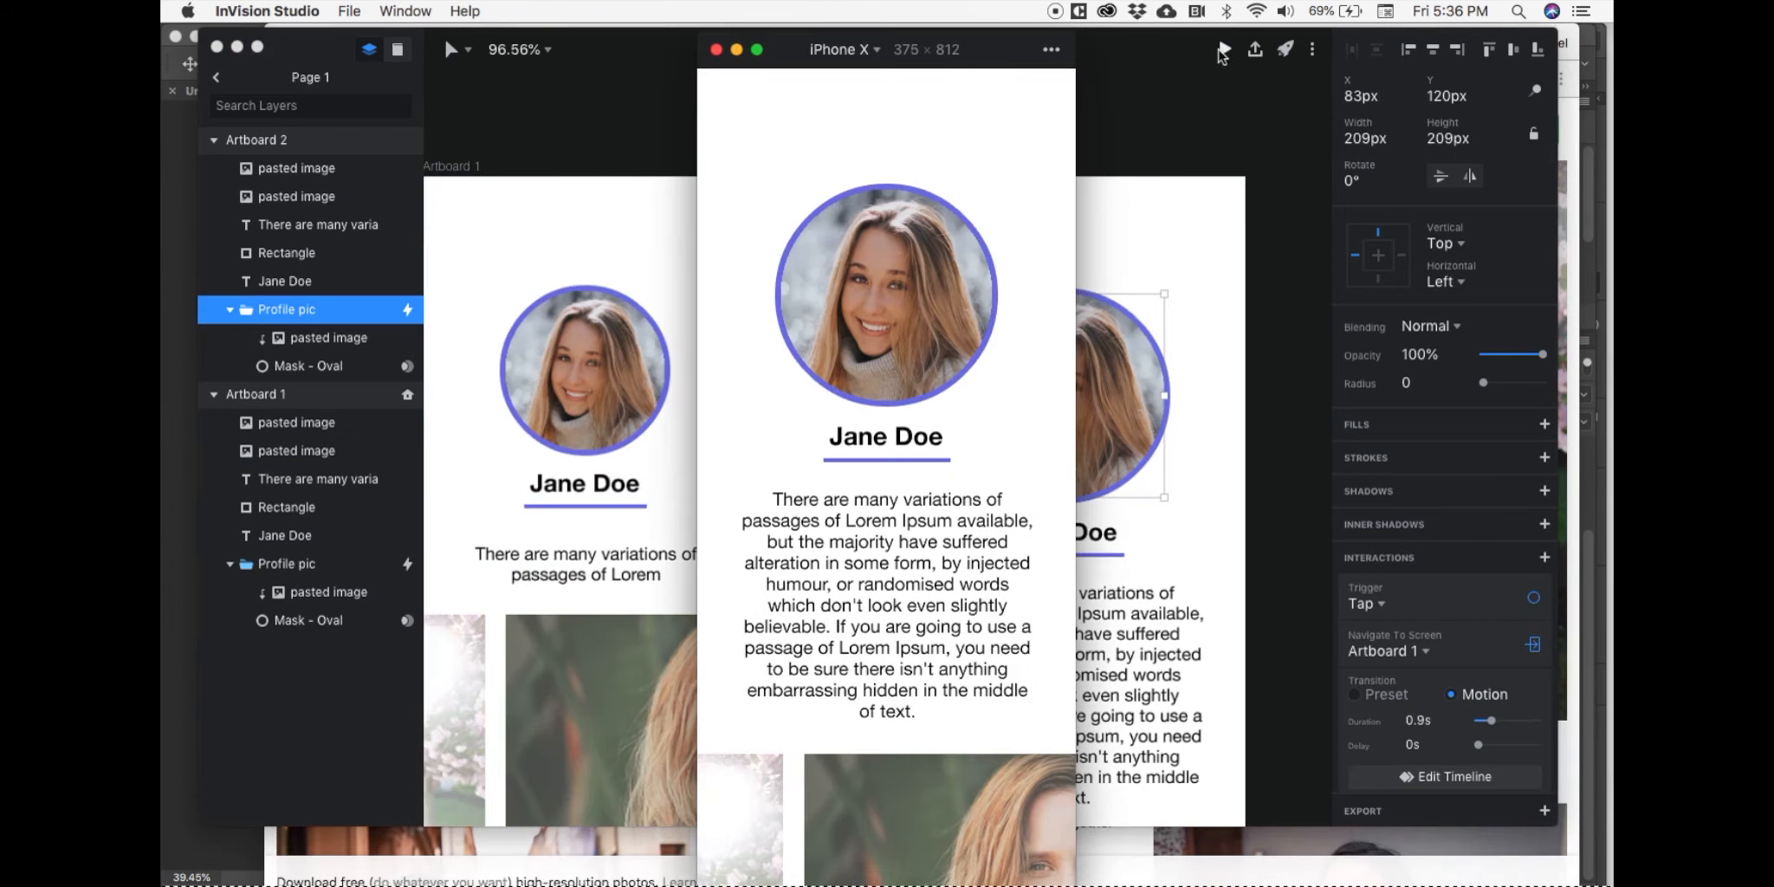
{"action": "left_click", "coordinate": [839, 265]}
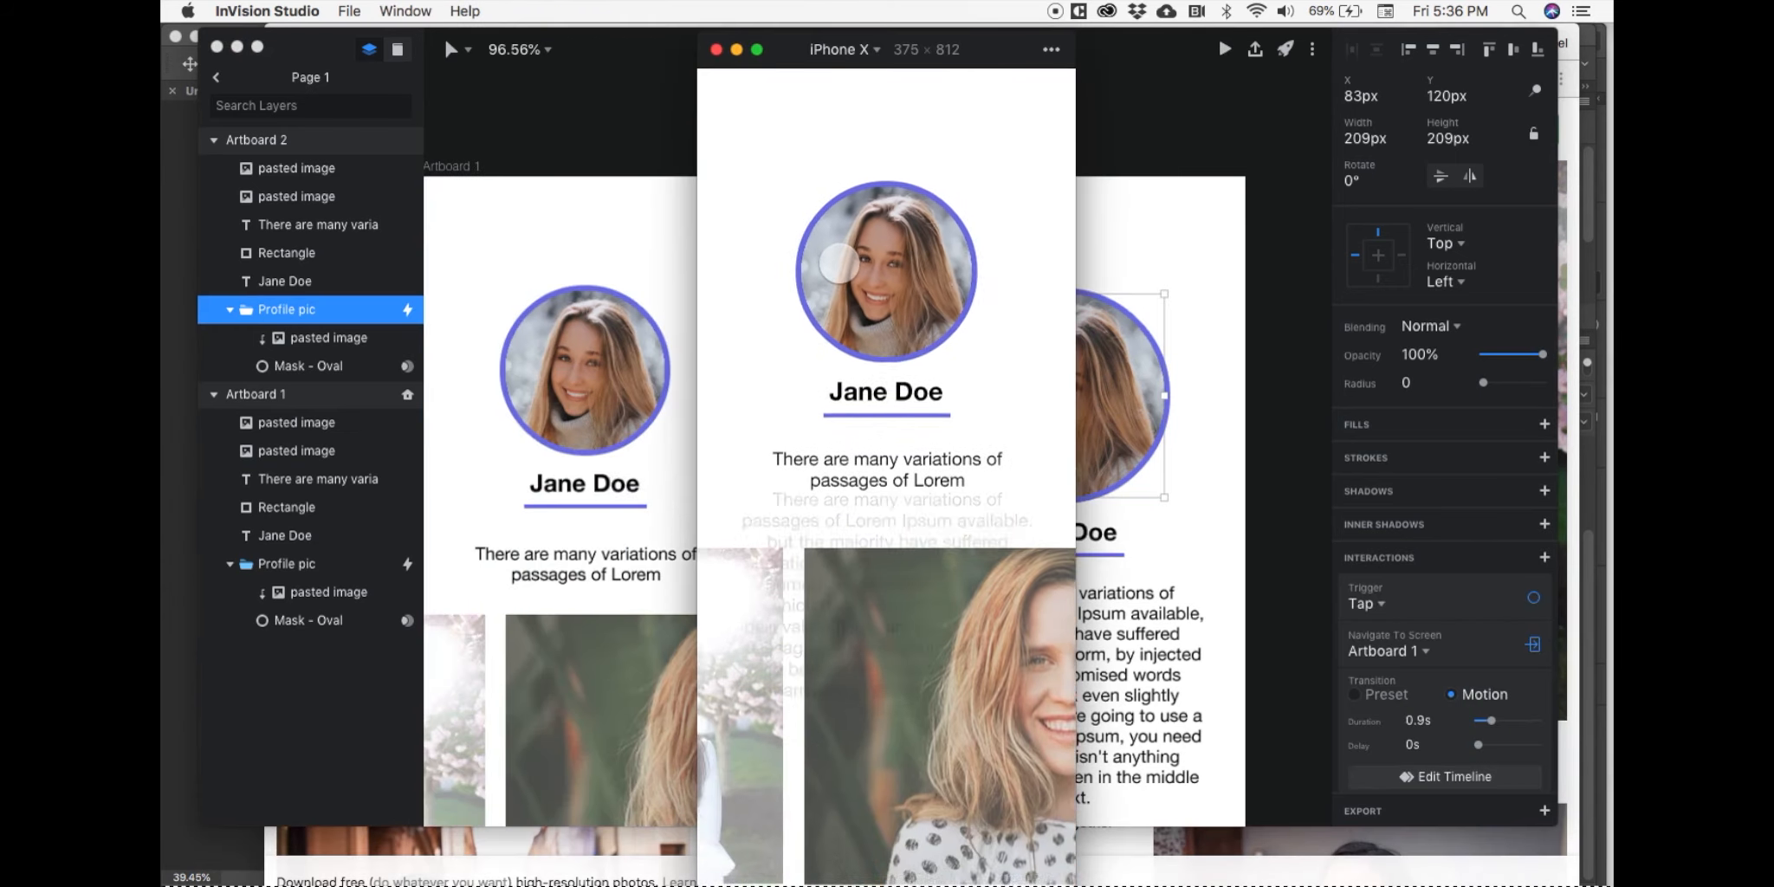
{"action": "left_click", "coordinate": [838, 264]}
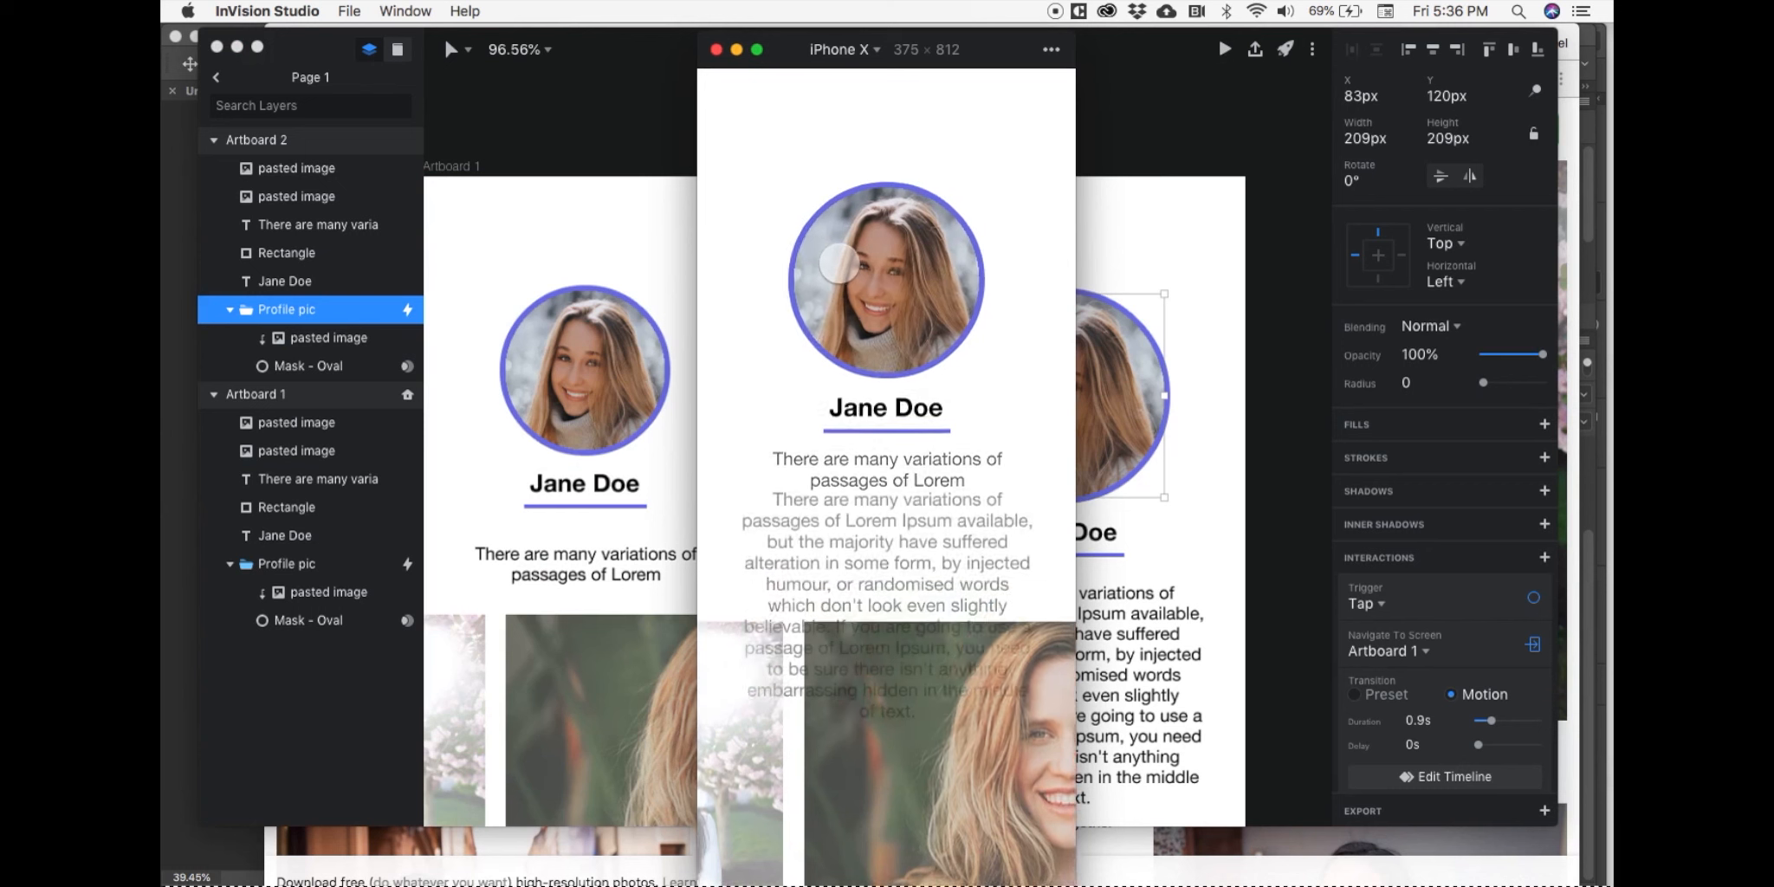
{"action": "left_click", "coordinate": [838, 264]}
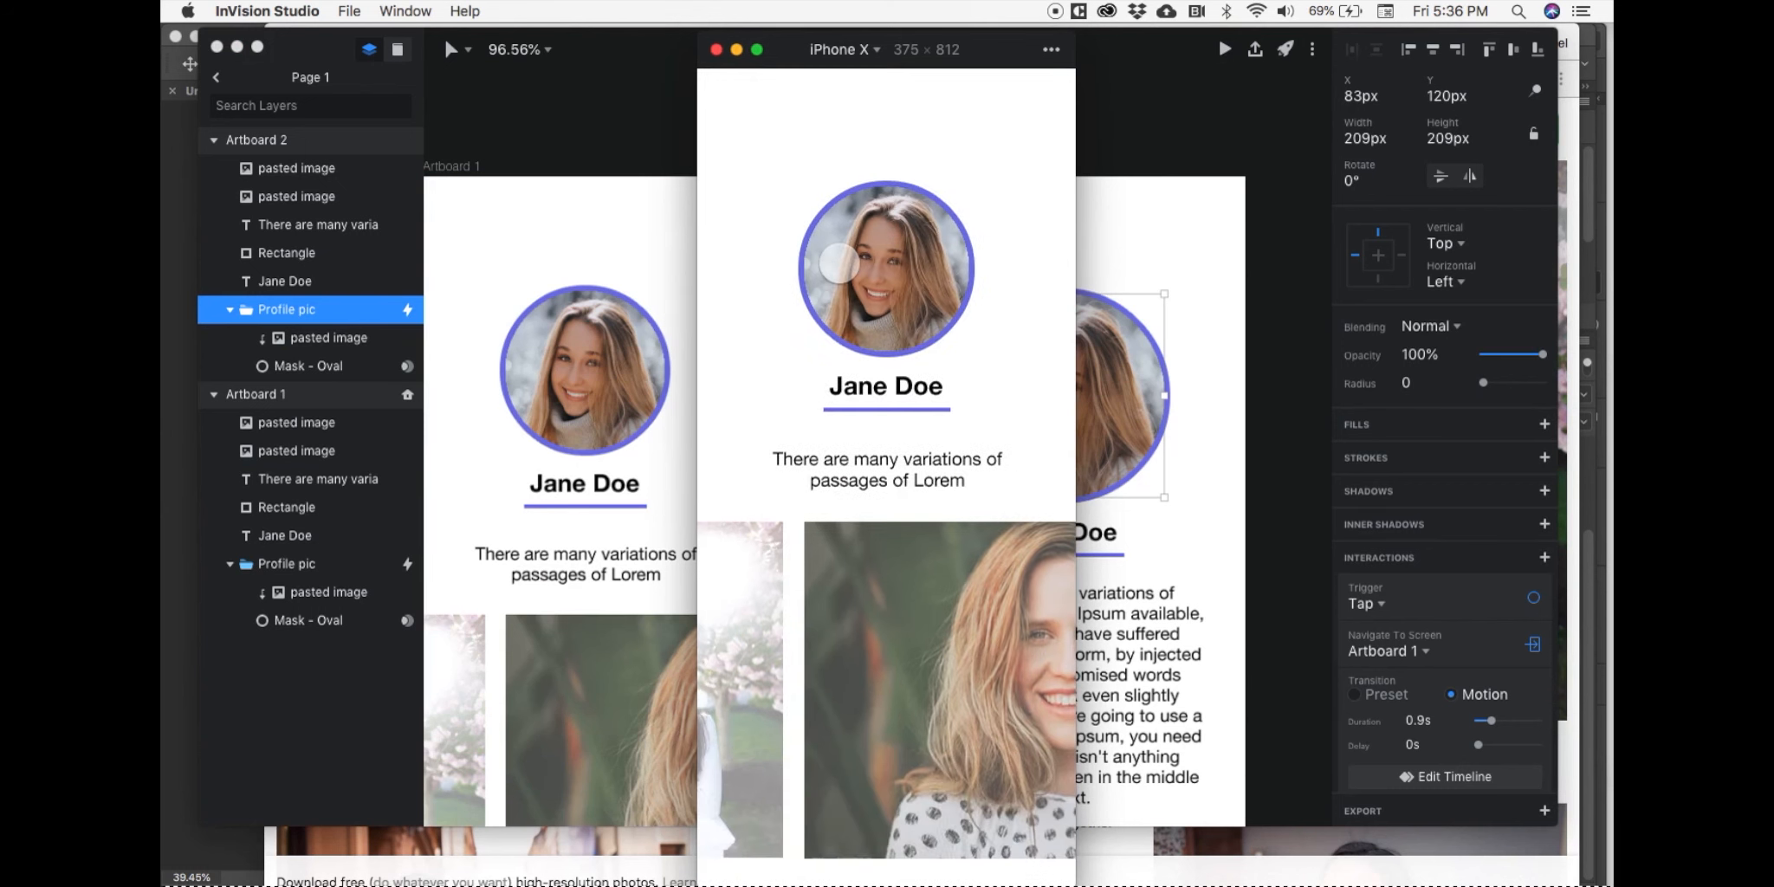
{"action": "left_click", "coordinate": [839, 264]}
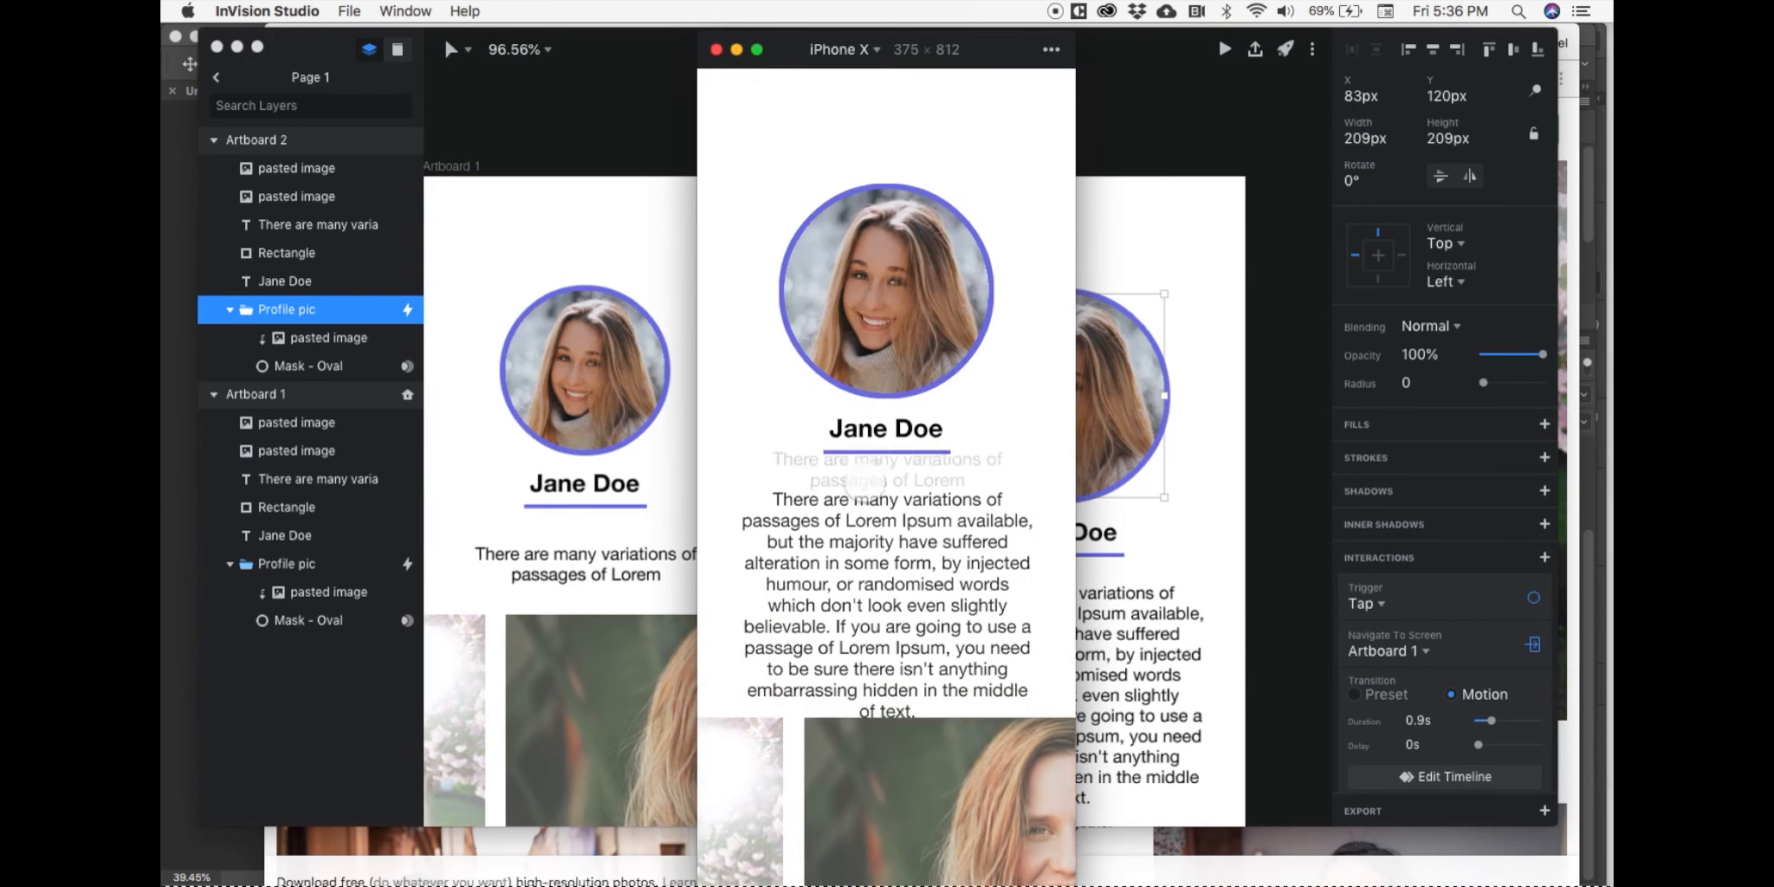
{"action": "left_click", "coordinate": [874, 297]}
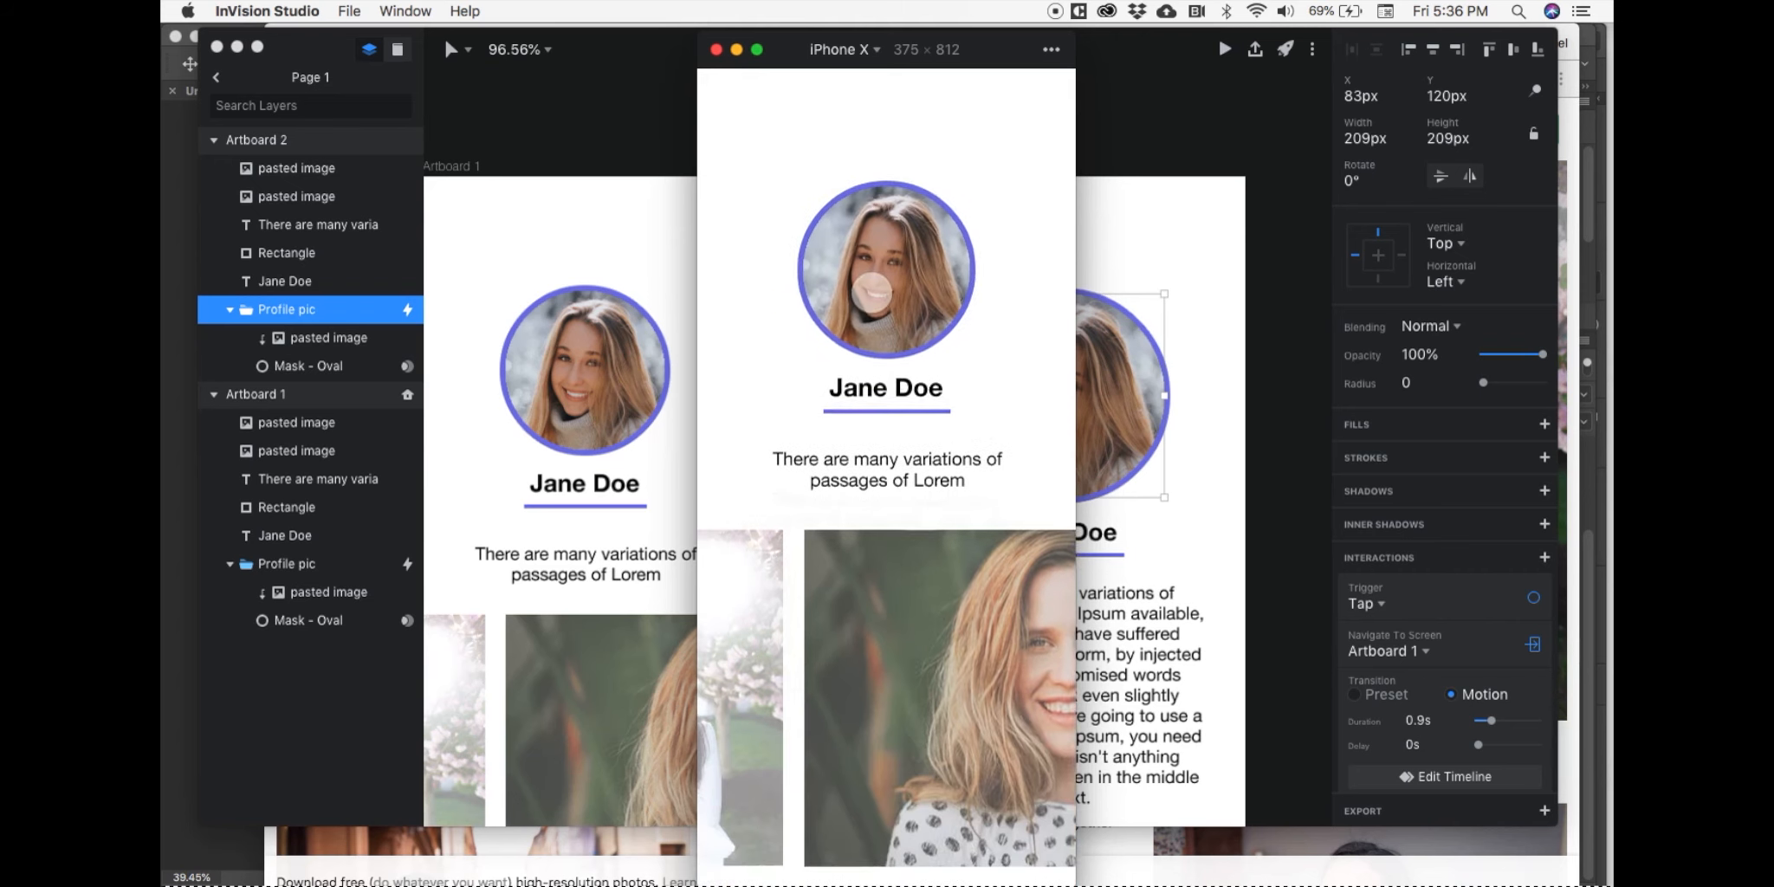
{"action": "left_click", "coordinate": [871, 291]}
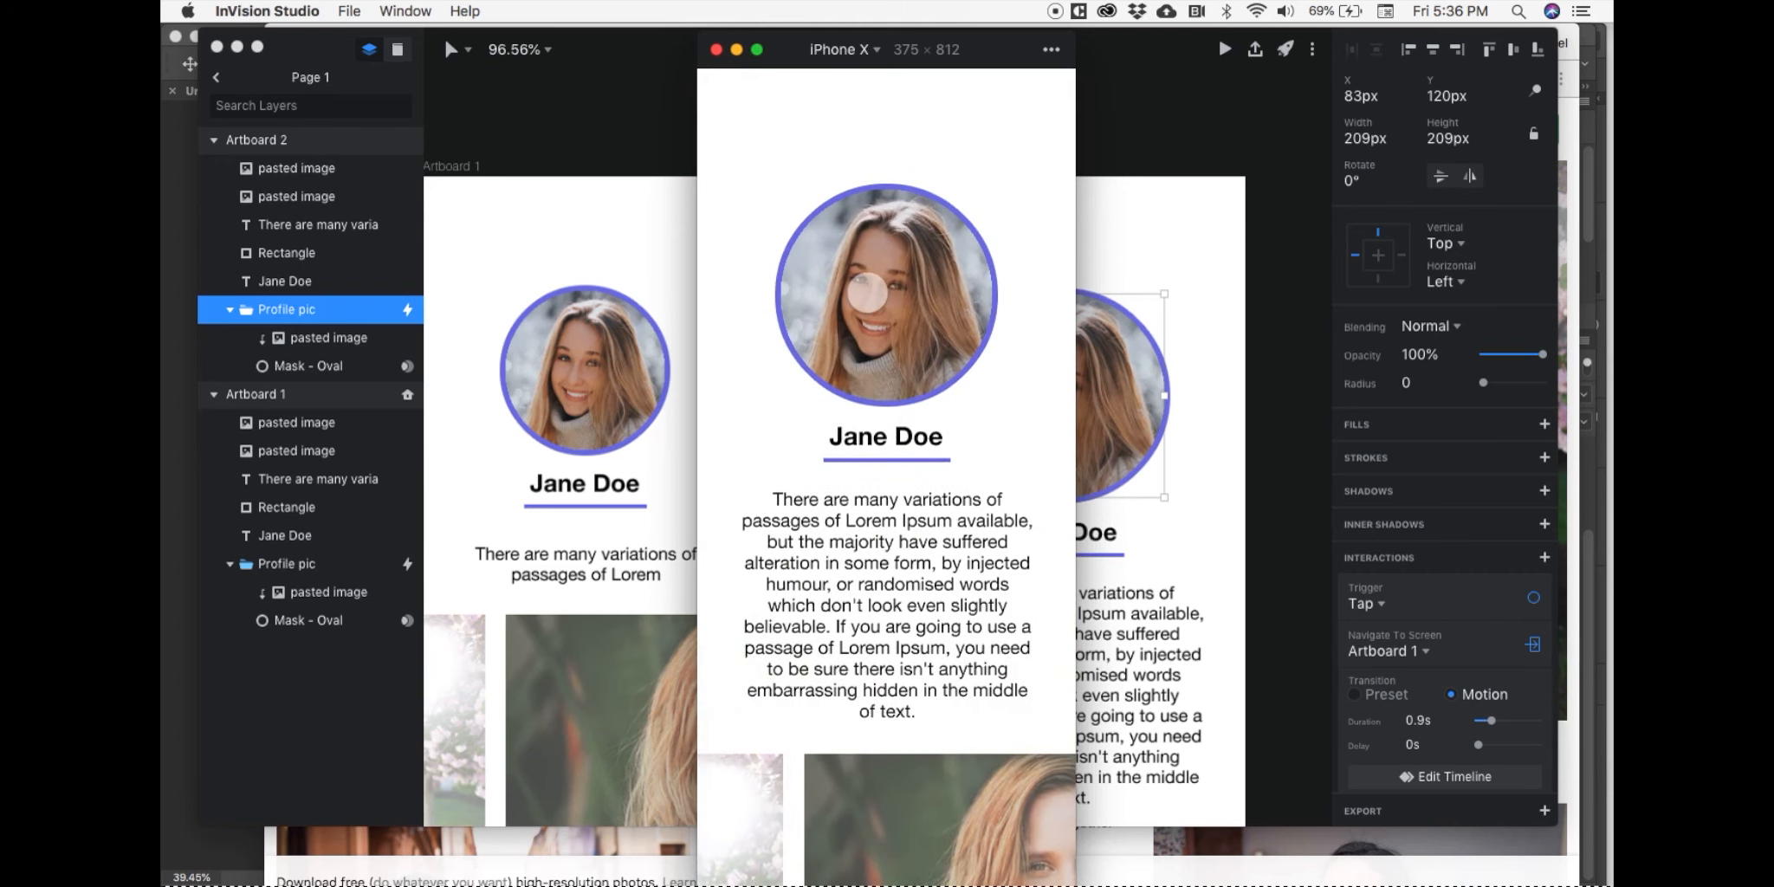
{"action": "left_click", "coordinate": [867, 293]}
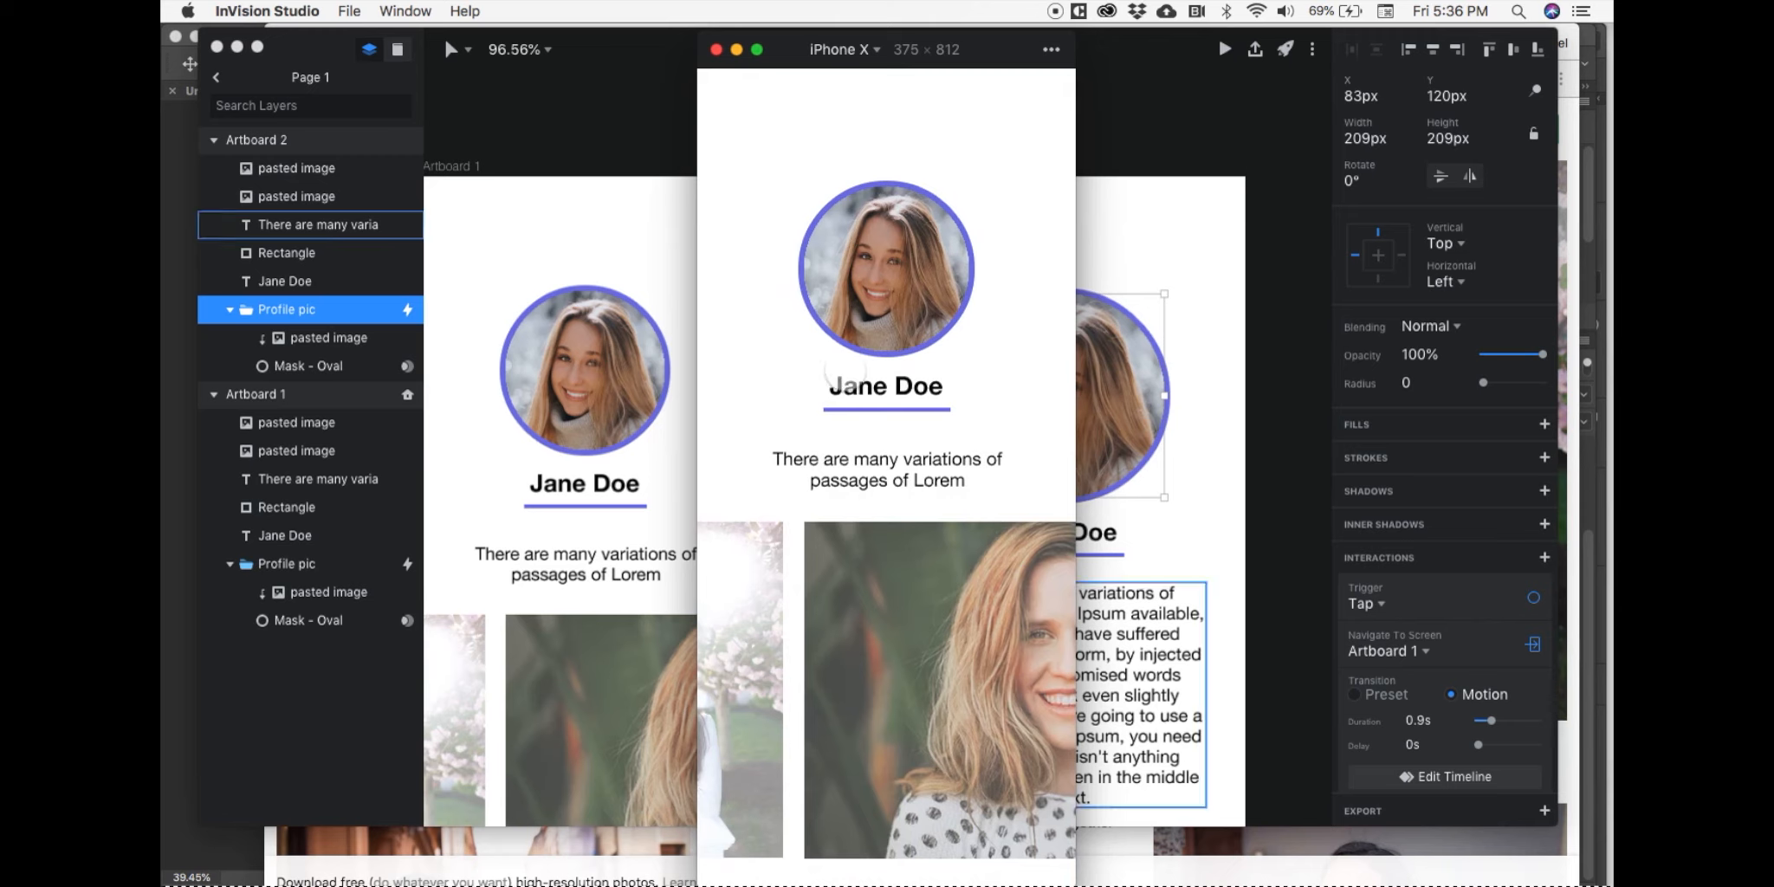
{"action": "left_click", "coordinate": [718, 52]}
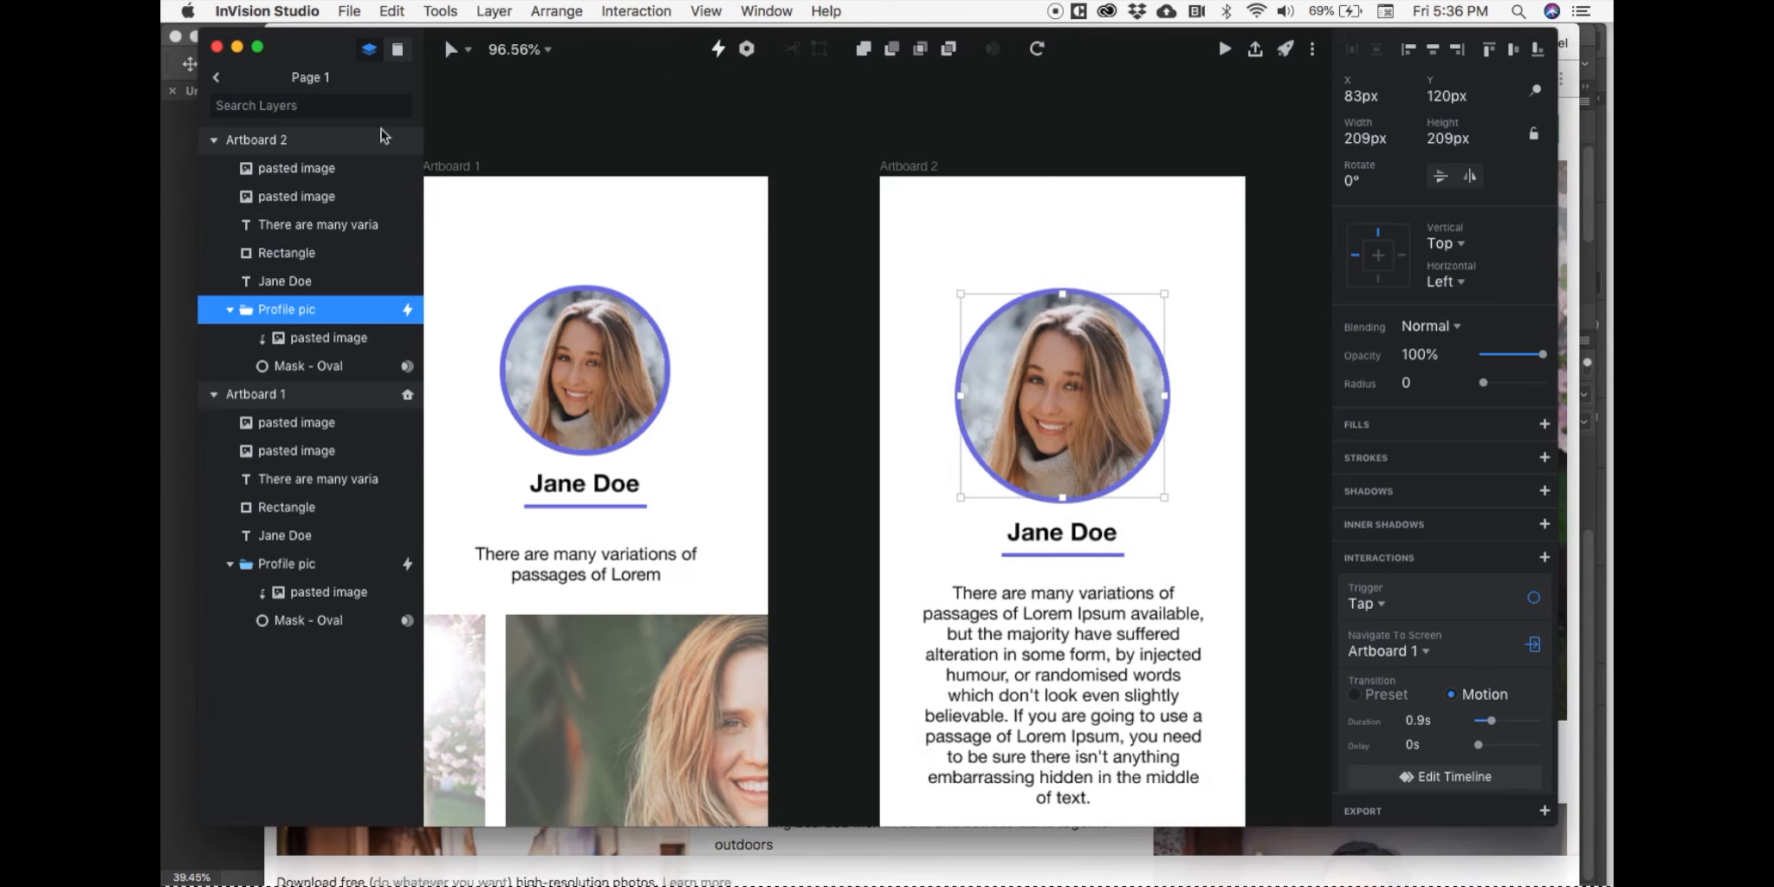
Step: Close the profile document and return to the Studio start screen
{"action": "left_click", "coordinate": [218, 47]}
{"action": "left_click", "coordinate": [920, 136]}
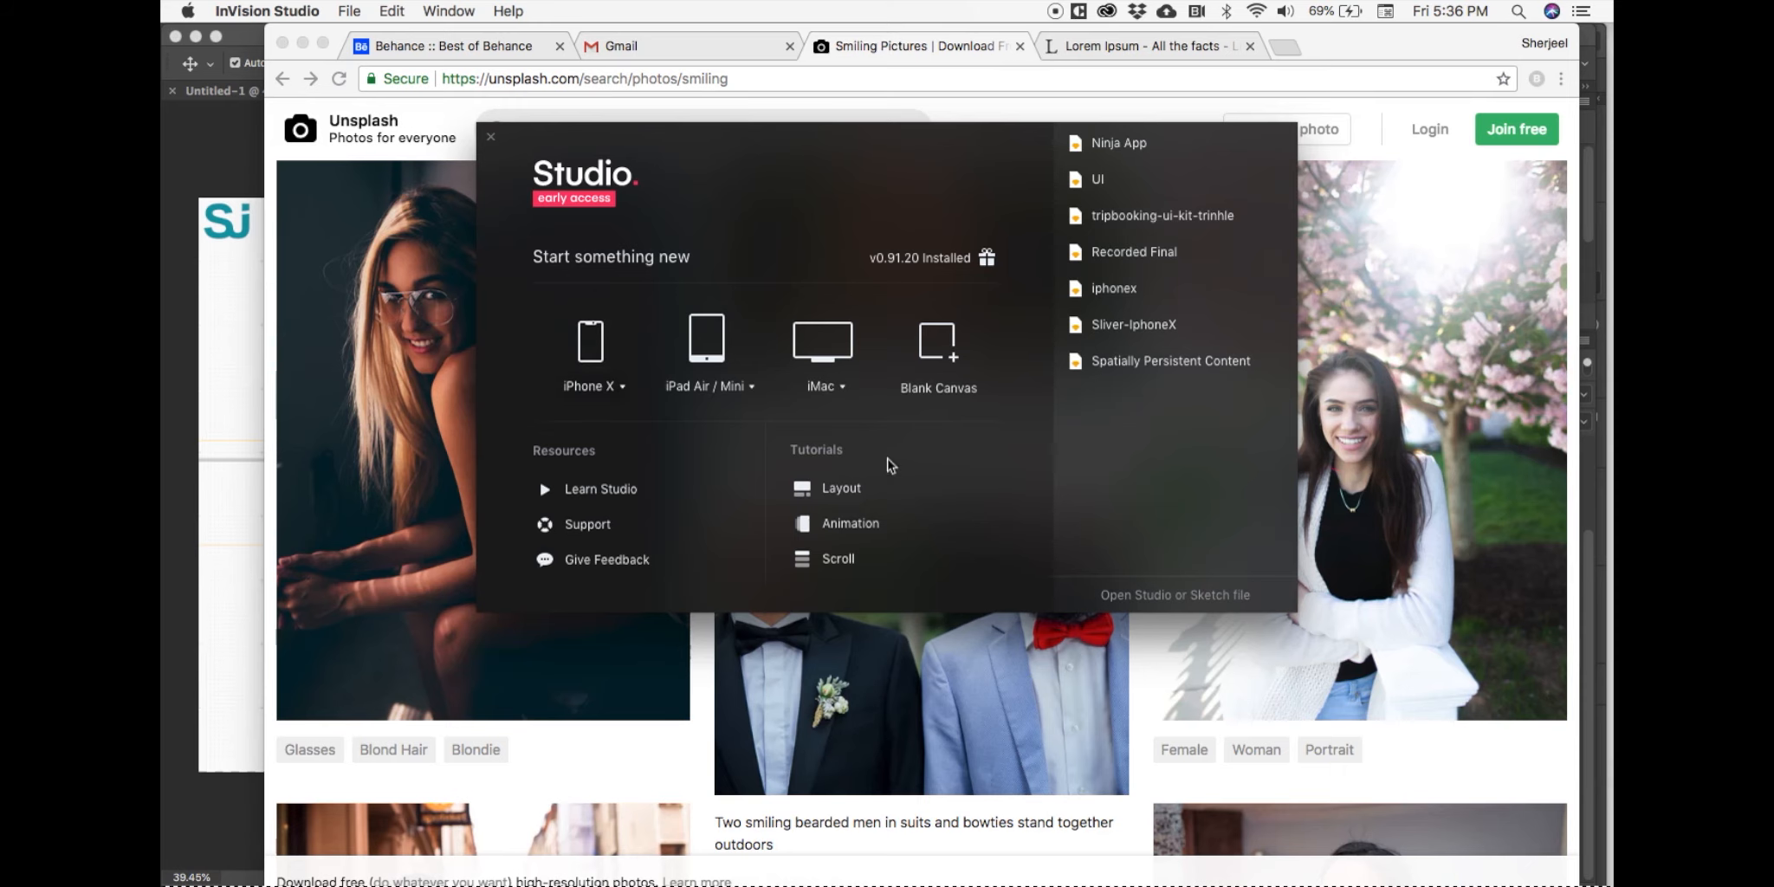
{"action": "left_click", "coordinate": [838, 556]}
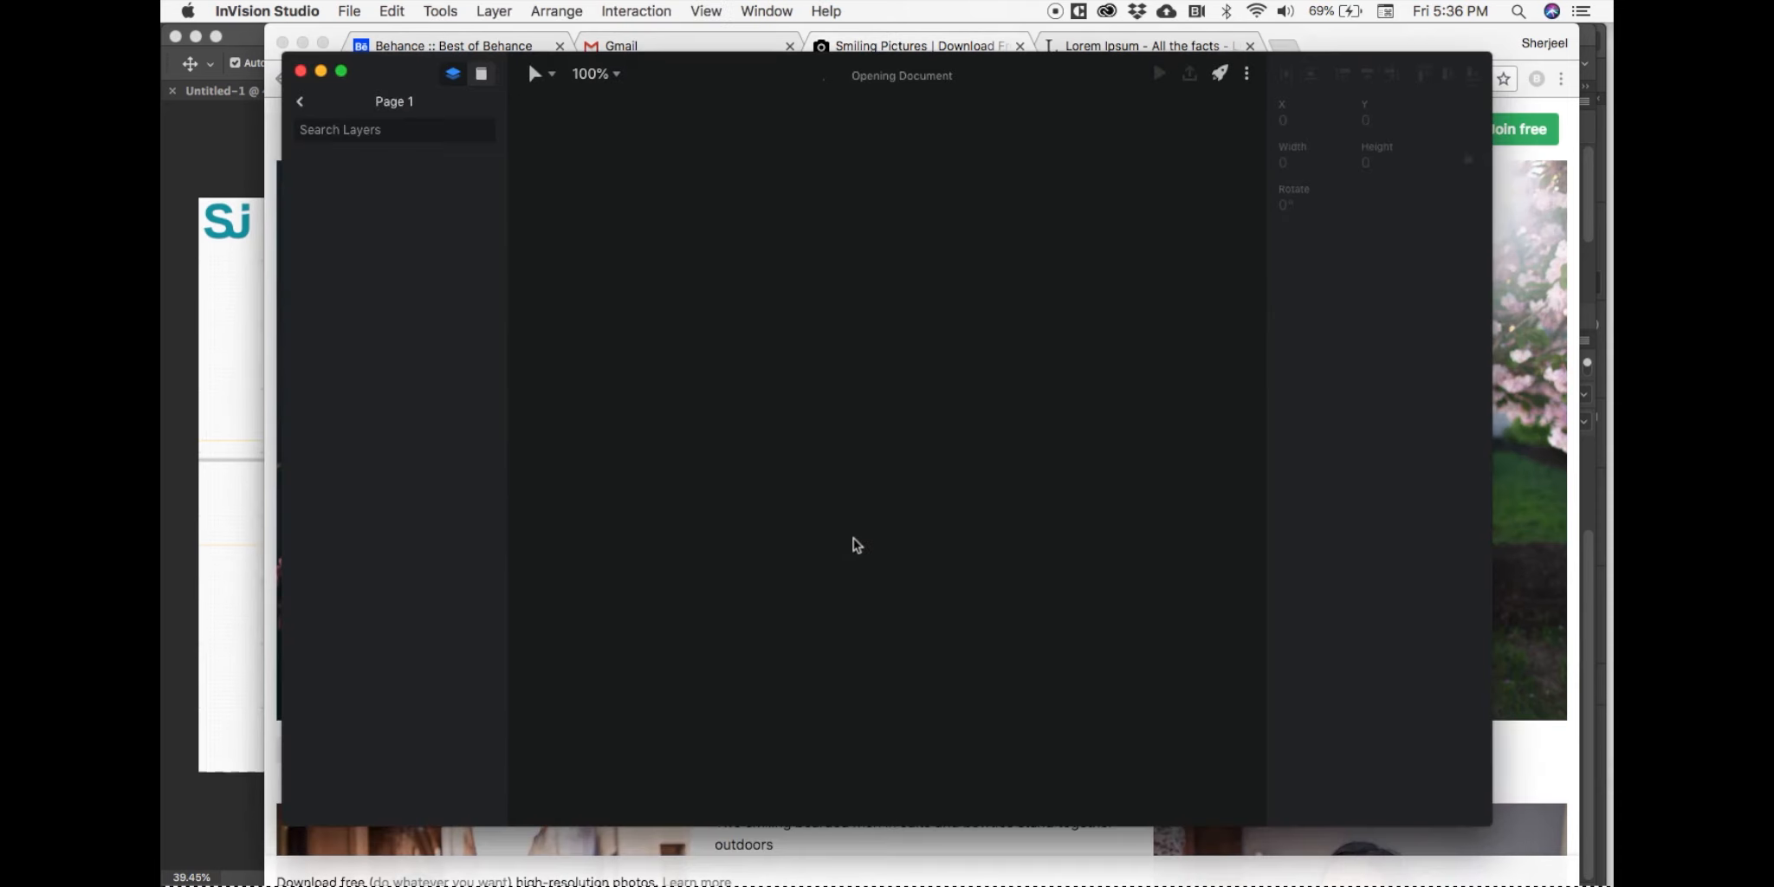
{"action": "left_click", "coordinate": [306, 103]}
{"action": "left_click", "coordinate": [300, 71]}
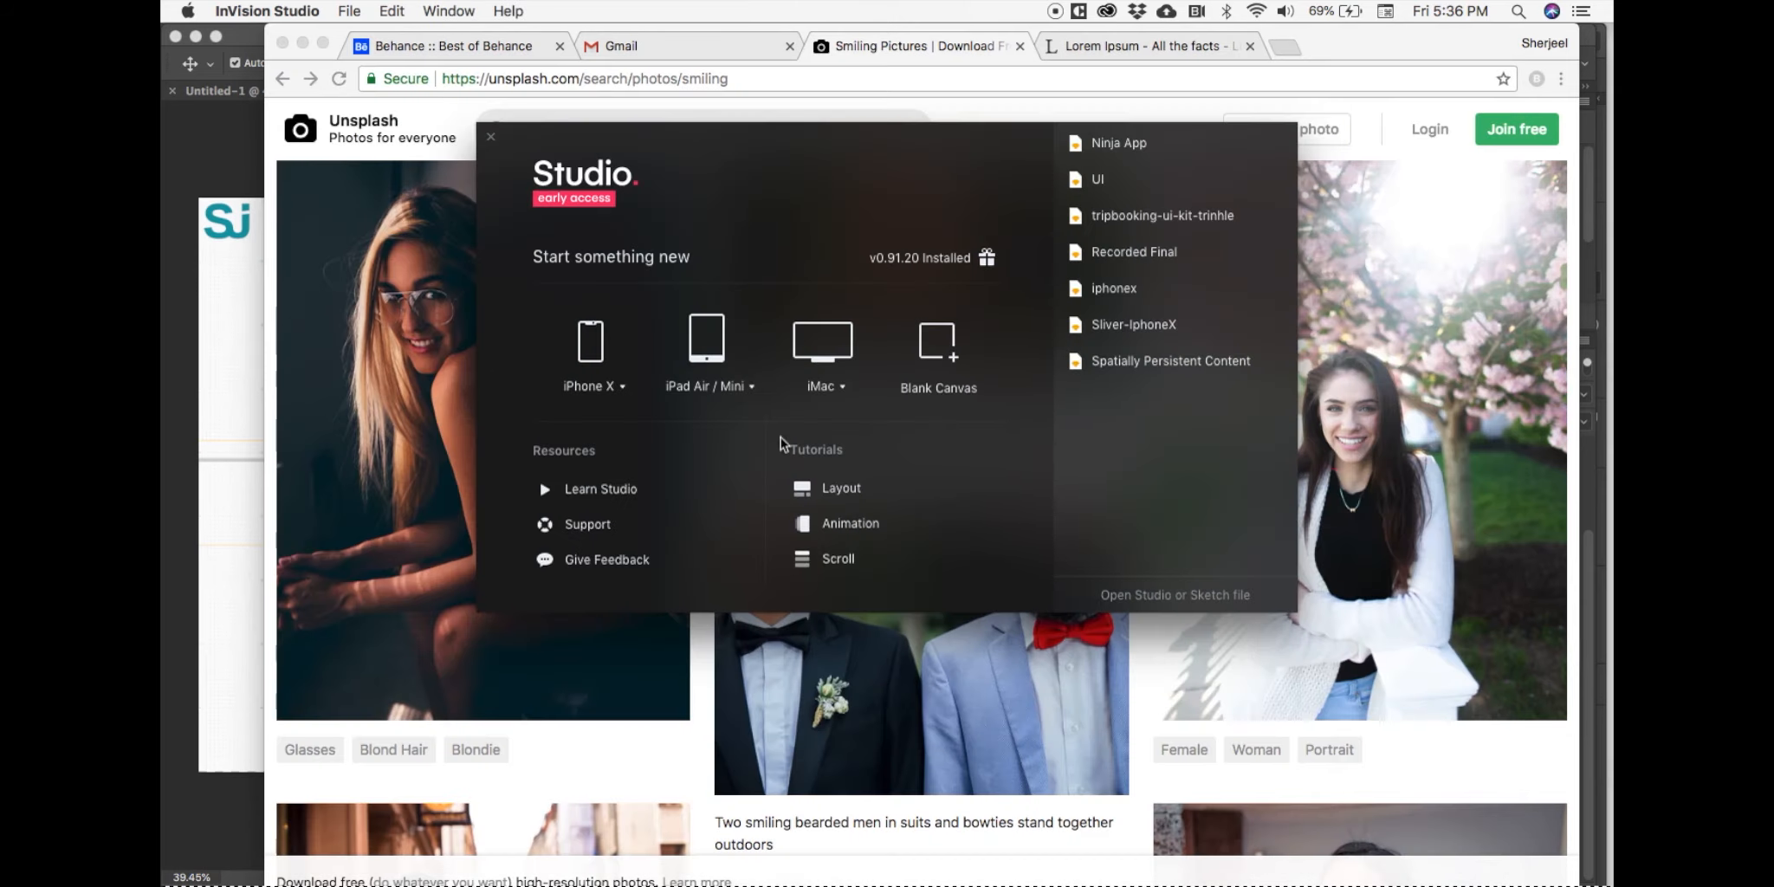
Step: Open the Animation tutorial document from the start screen and dismiss the start screen
{"action": "left_click", "coordinate": [837, 525]}
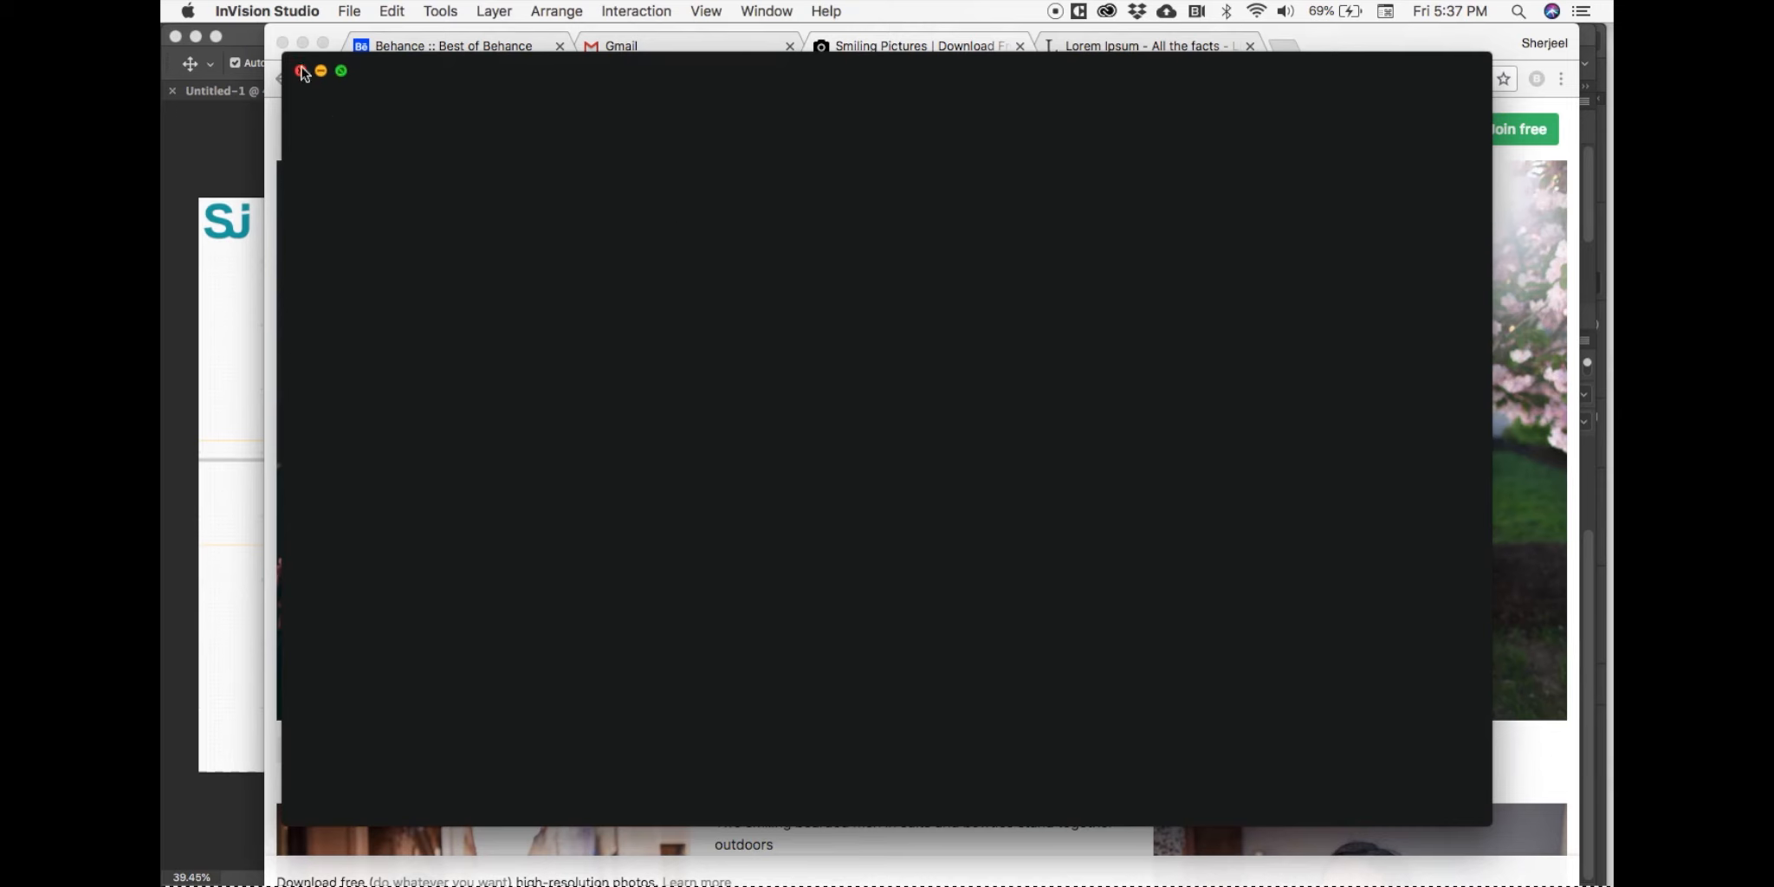
{"action": "left_click", "coordinate": [759, 12]}
{"action": "left_click", "coordinate": [759, 12]}
{"action": "left_click", "coordinate": [726, 9]}
{"action": "mouse_move", "coordinate": [762, 11]}
{"action": "left_click", "coordinate": [791, 85]}
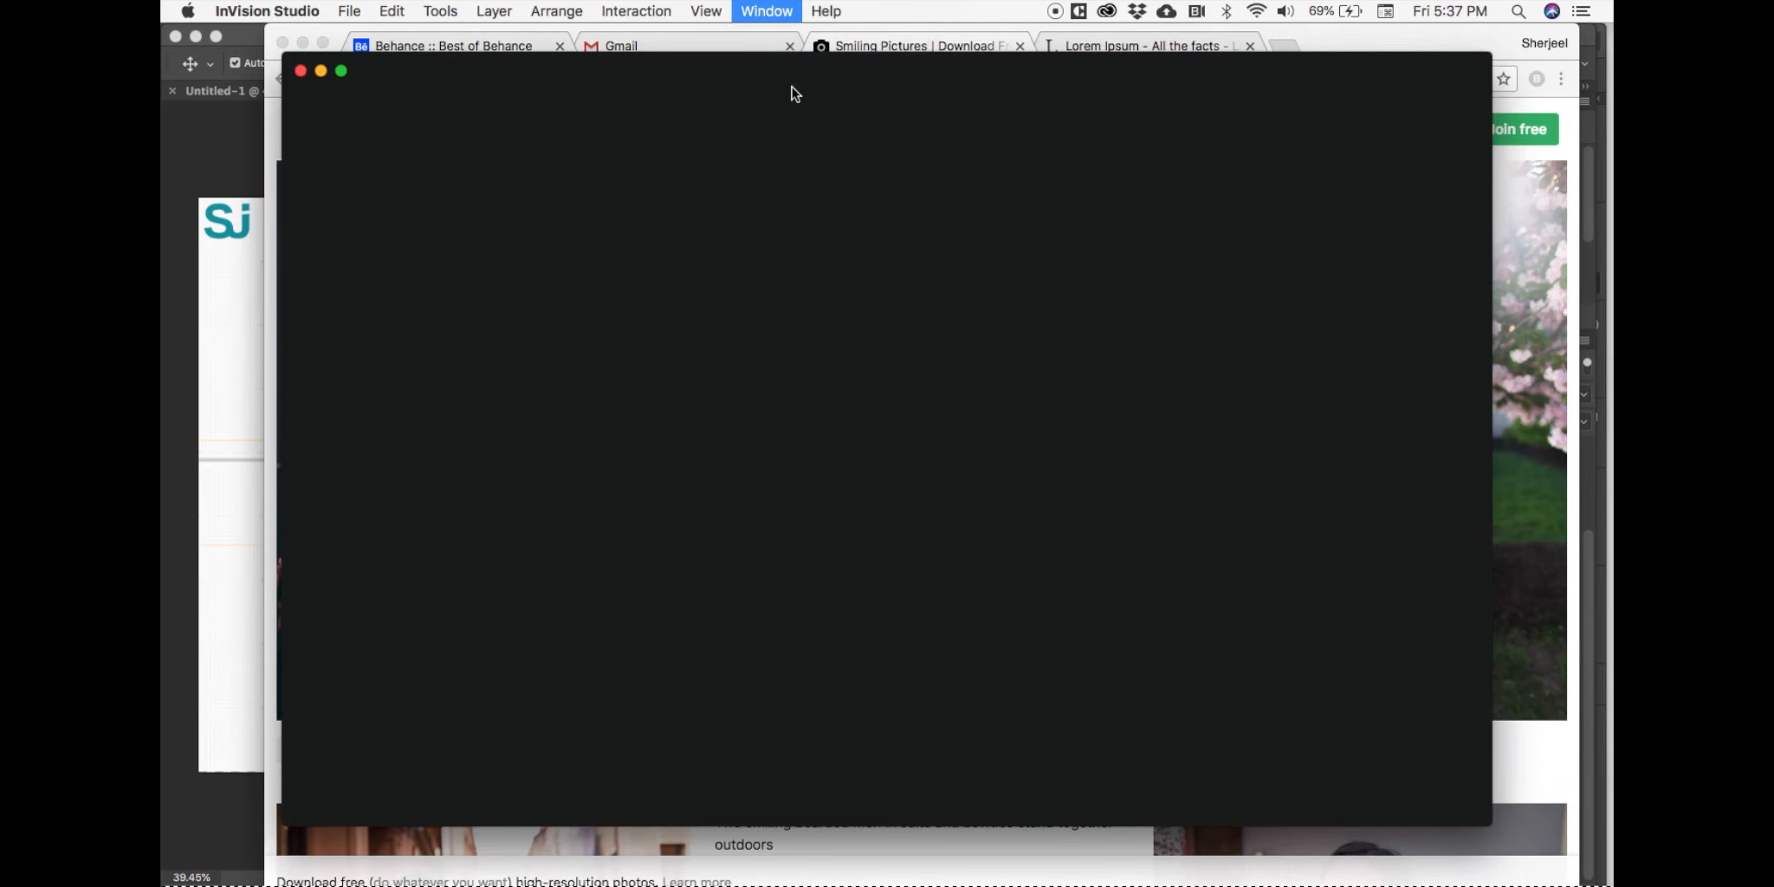
{"action": "left_click", "coordinate": [490, 136]}
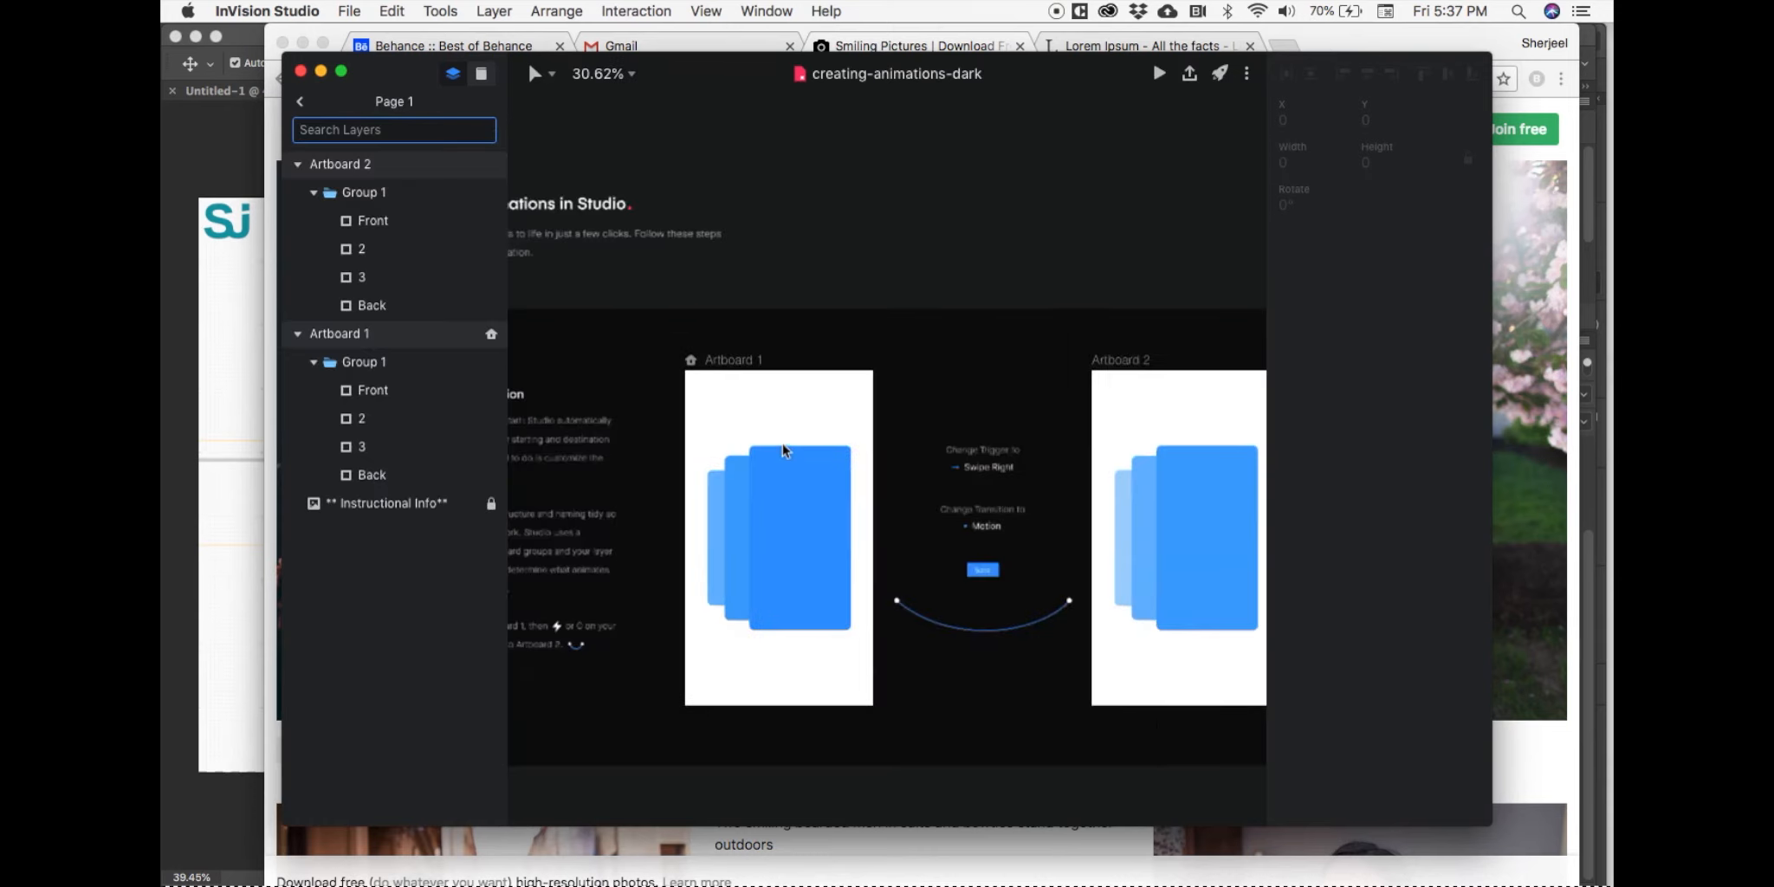
Step: Link Group 1, the stack of blue cards on Artboard 1, to Artboard 2 with a new interaction
{"action": "scroll", "coordinate": [781, 443], "scroll_direction": "up", "scroll_amount": 5}
{"action": "scroll", "coordinate": [781, 444], "scroll_direction": "up", "scroll_amount": 3}
{"action": "scroll", "coordinate": [782, 444], "scroll_direction": "down", "scroll_amount": 1}
{"action": "left_click", "coordinate": [781, 443]}
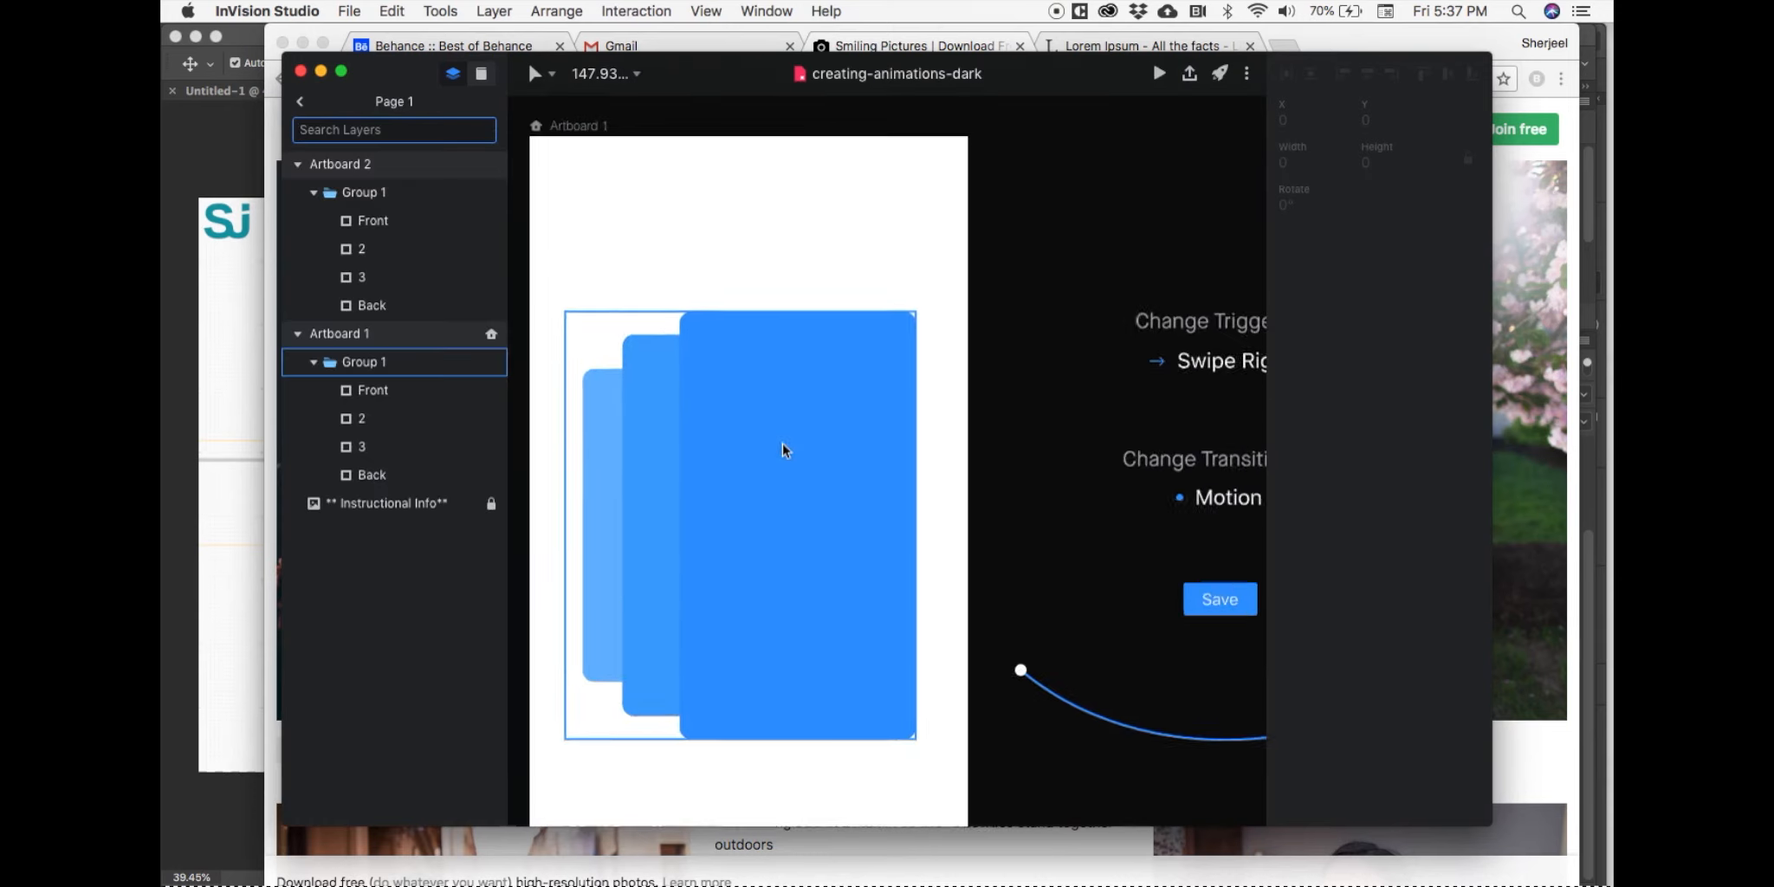
{"action": "left_click", "coordinate": [708, 448]}
{"action": "scroll", "coordinate": [708, 448], "scroll_direction": "down", "scroll_amount": 5}
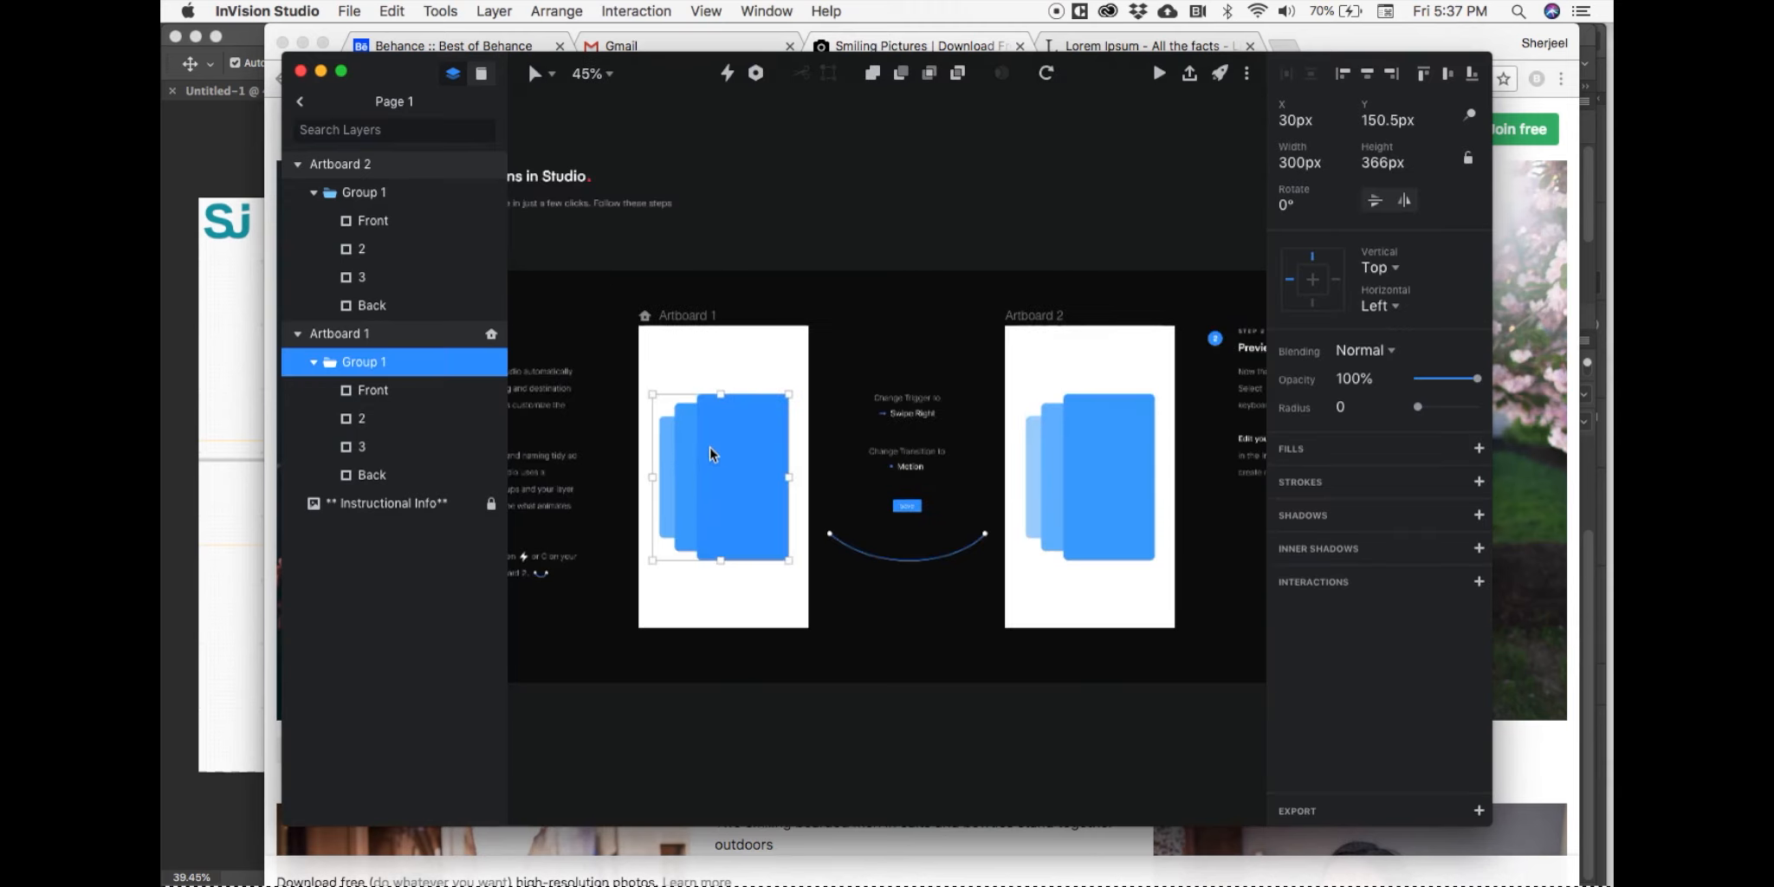
{"action": "scroll", "coordinate": [736, 434], "scroll_direction": "up", "scroll_amount": 3}
{"action": "scroll", "coordinate": [736, 434], "scroll_direction": "down", "scroll_amount": 1}
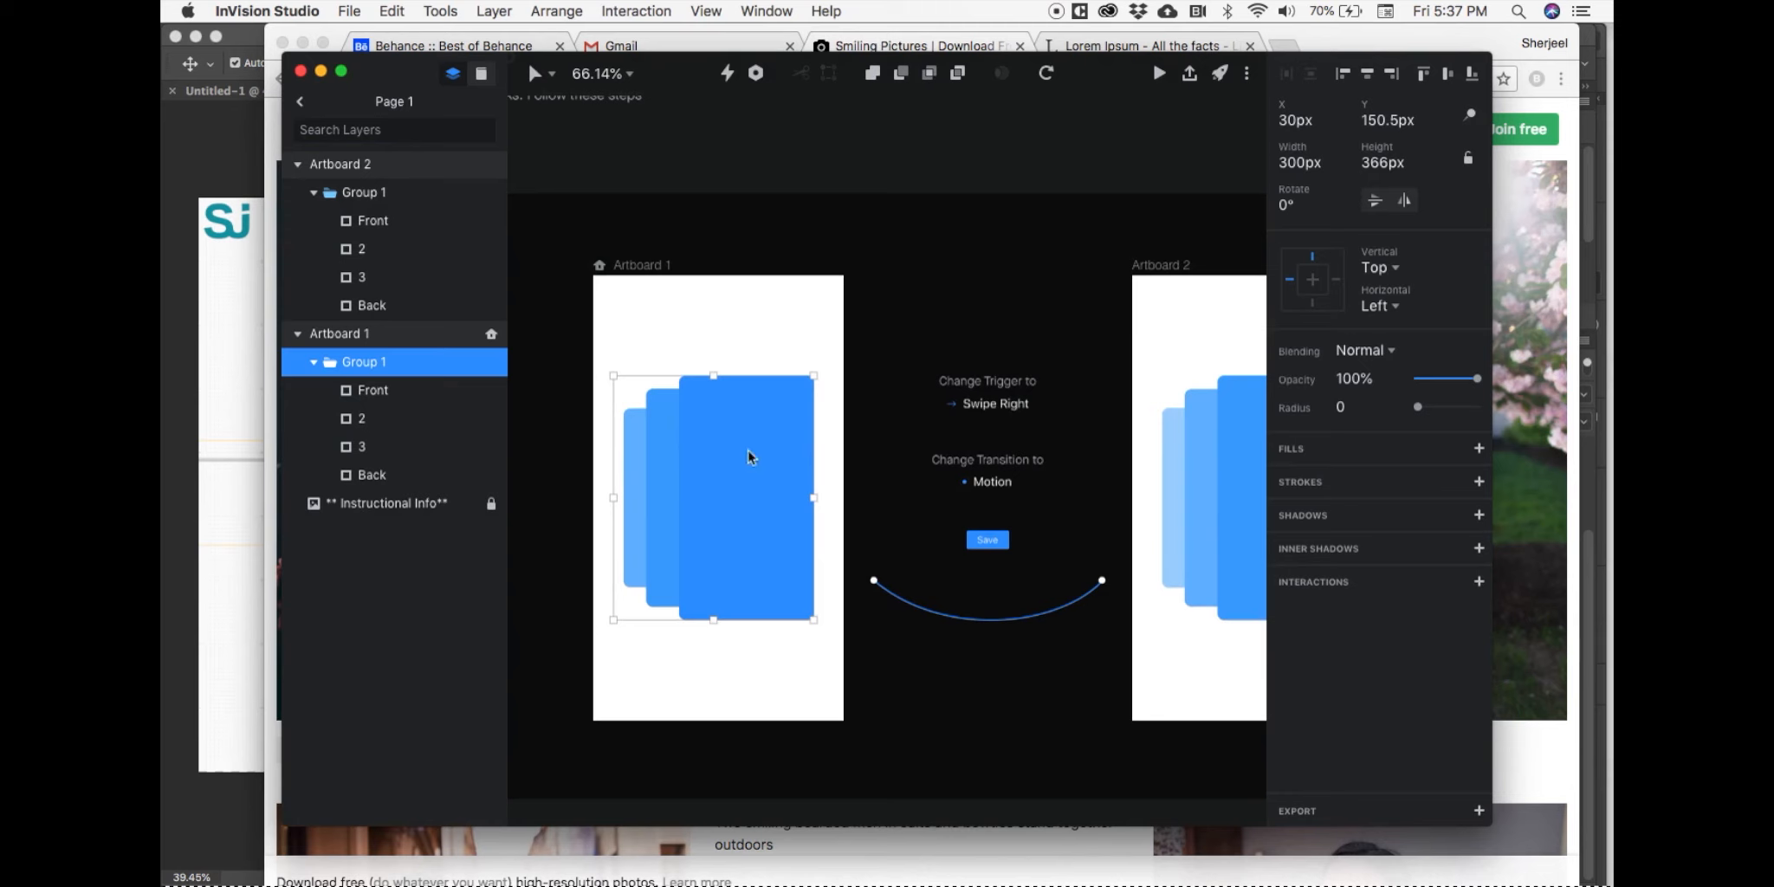
{"action": "left_click", "coordinate": [728, 73]}
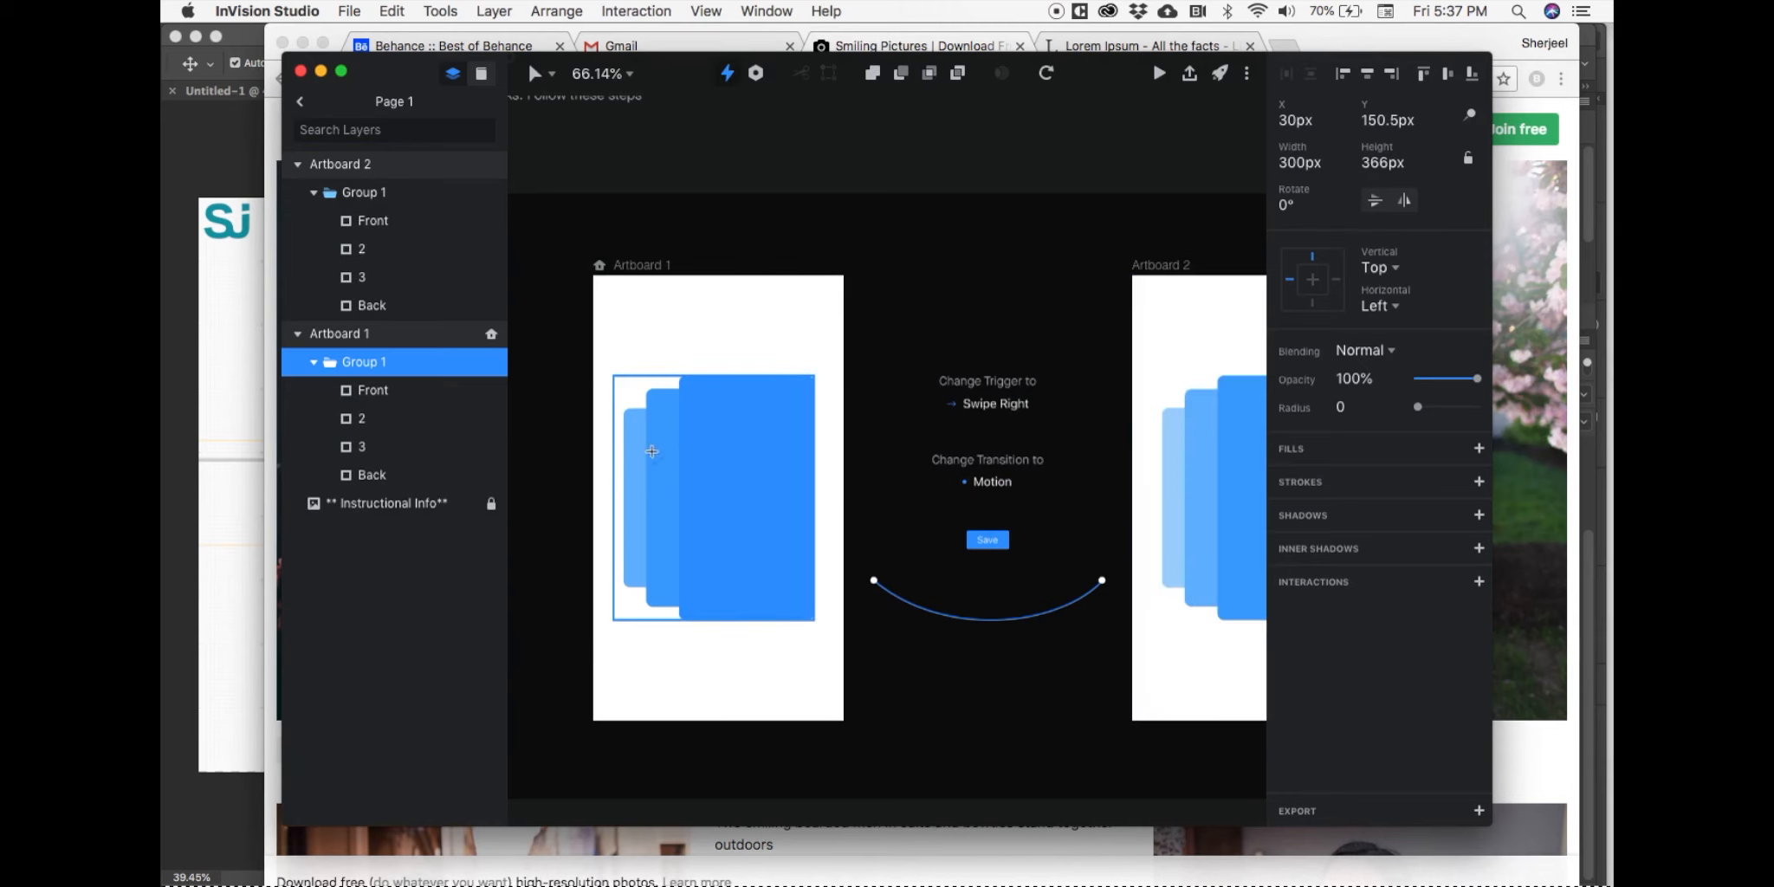
{"action": "scroll", "coordinate": [637, 485], "scroll_direction": "right", "scroll_amount": 5}
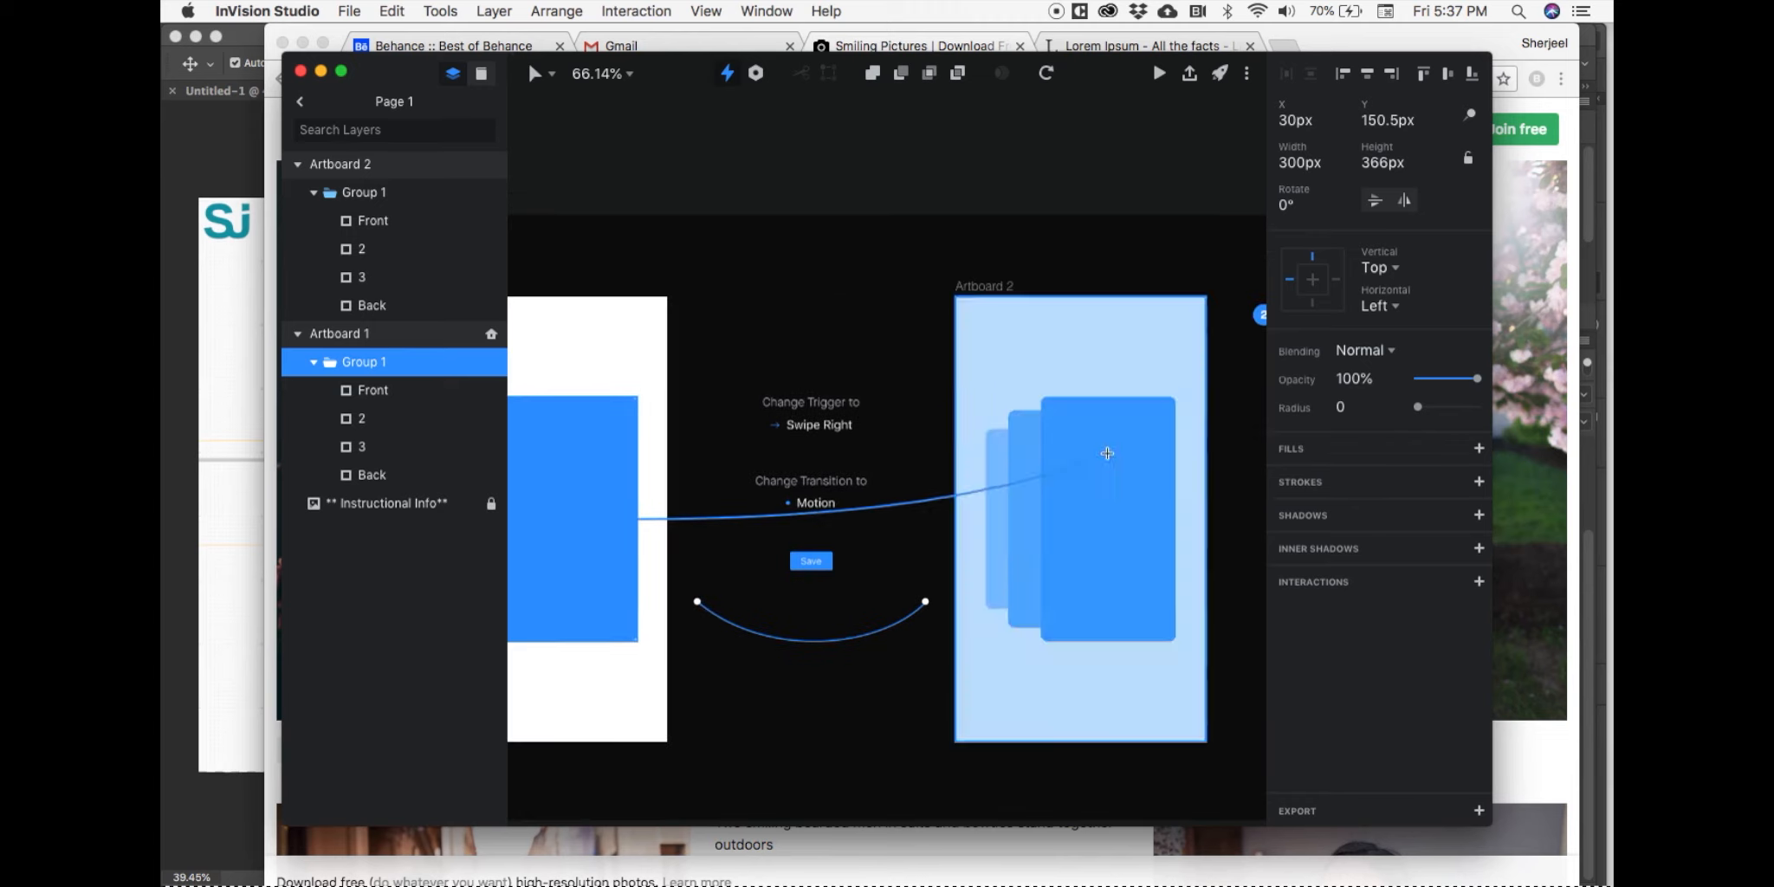
{"action": "left_click", "coordinate": [1040, 498]}
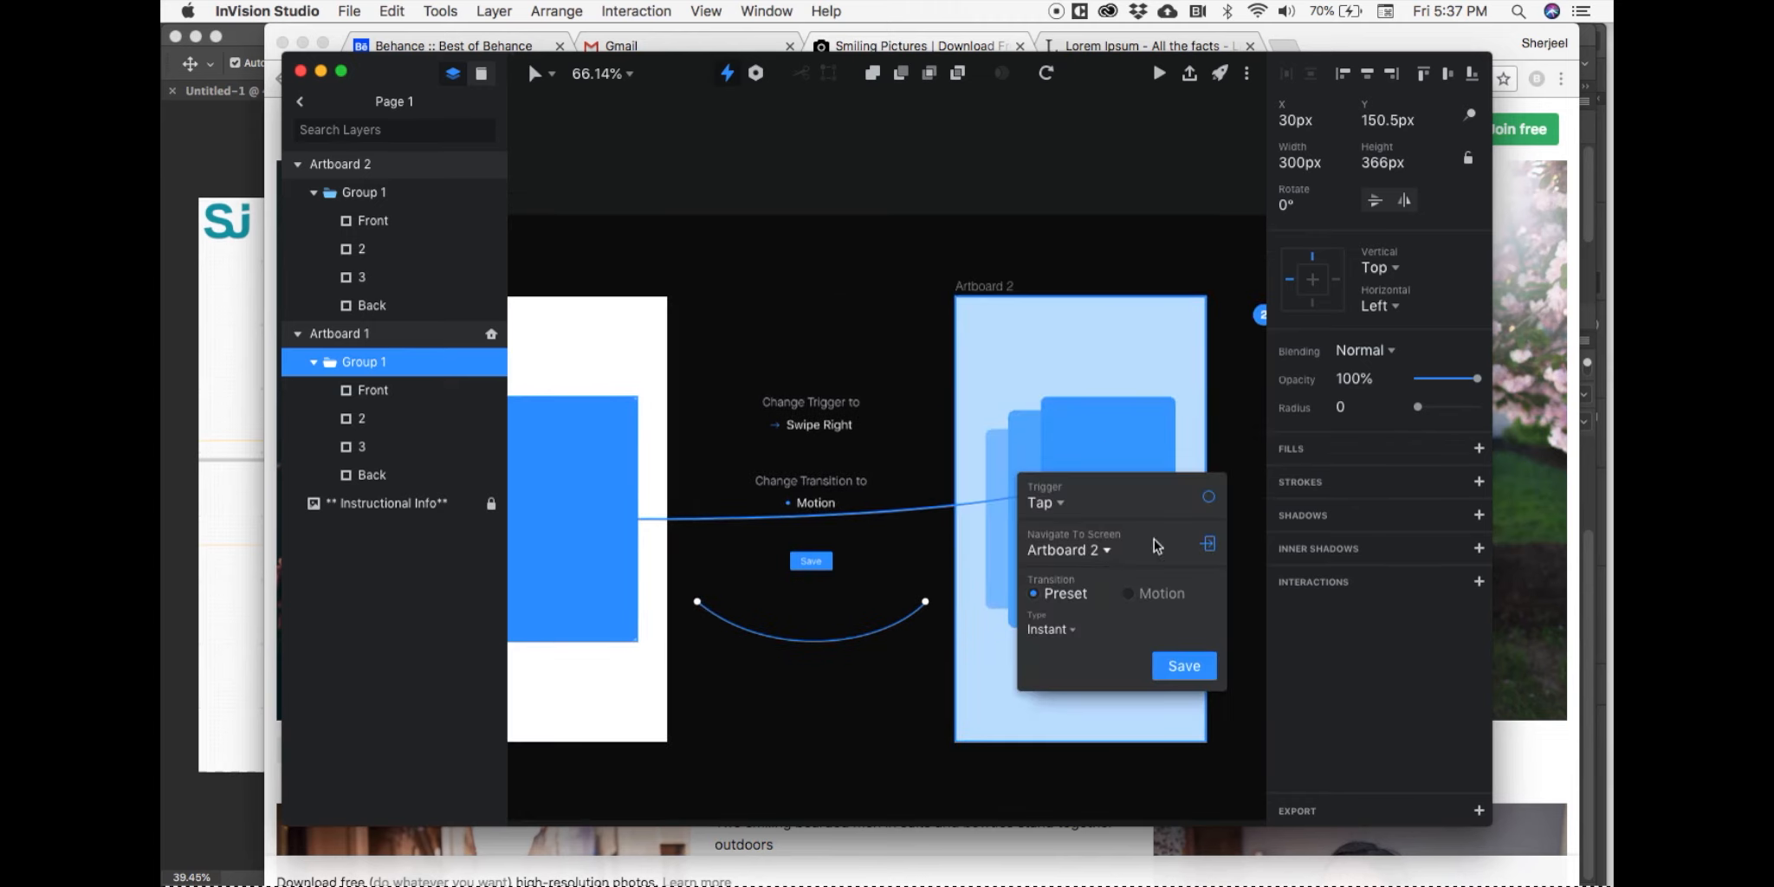
Step: Give the Group 1 interaction a Motion transition and a Swipe Right trigger, and save it
{"action": "left_click", "coordinate": [1156, 598]}
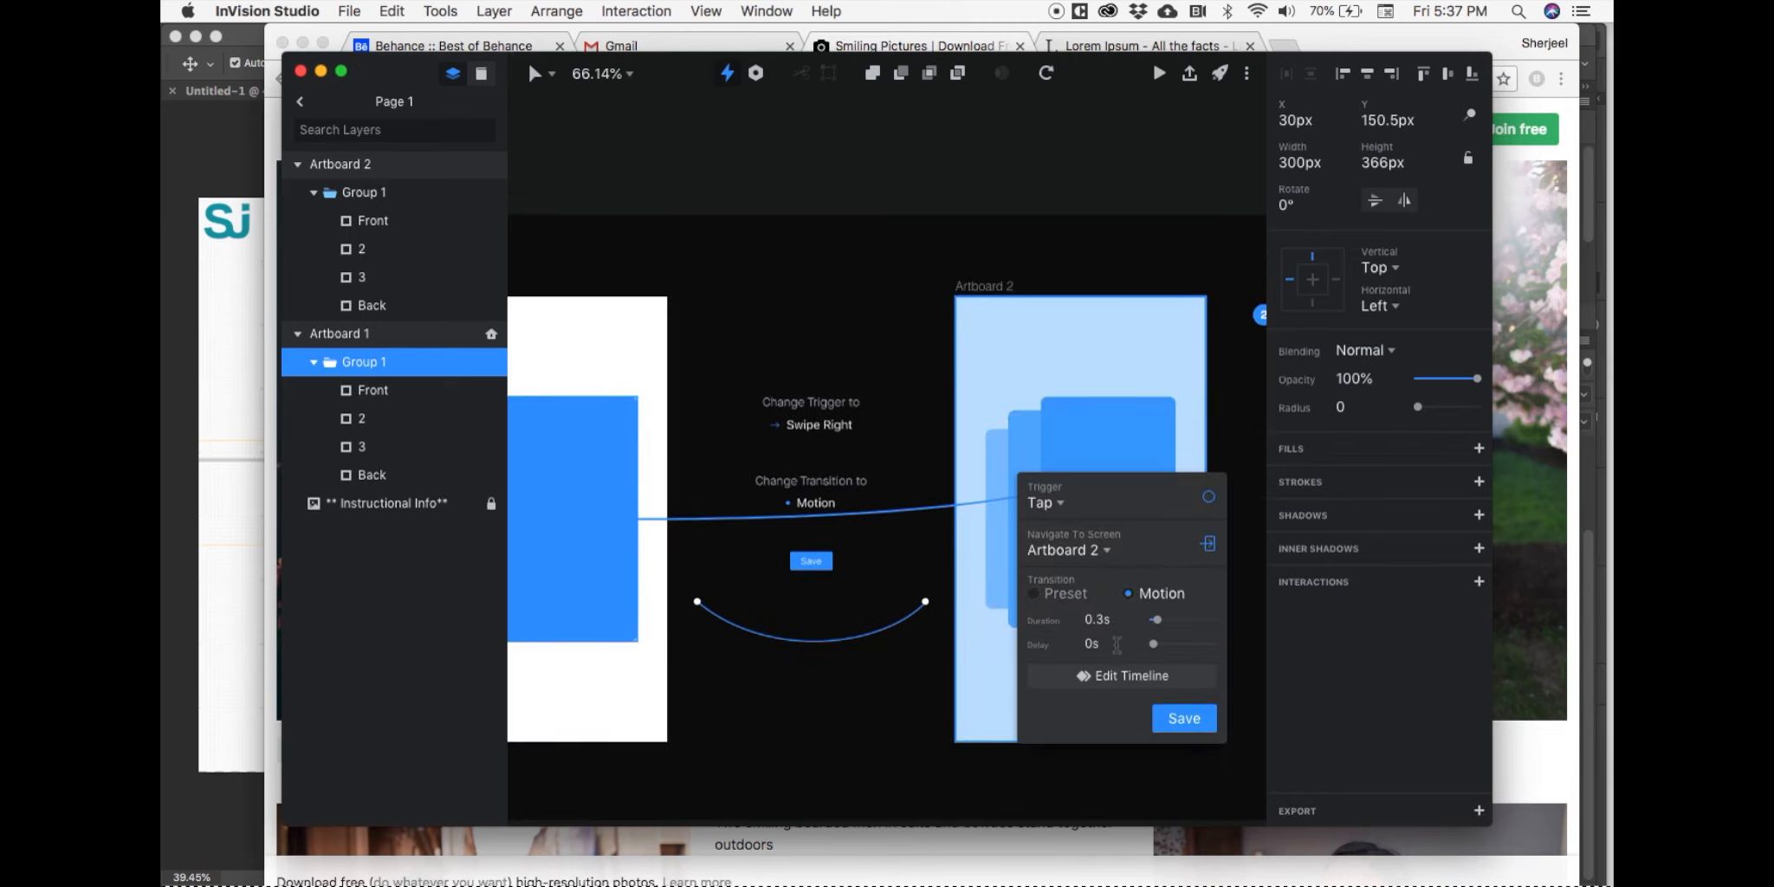
{"action": "left_click", "coordinate": [1051, 496]}
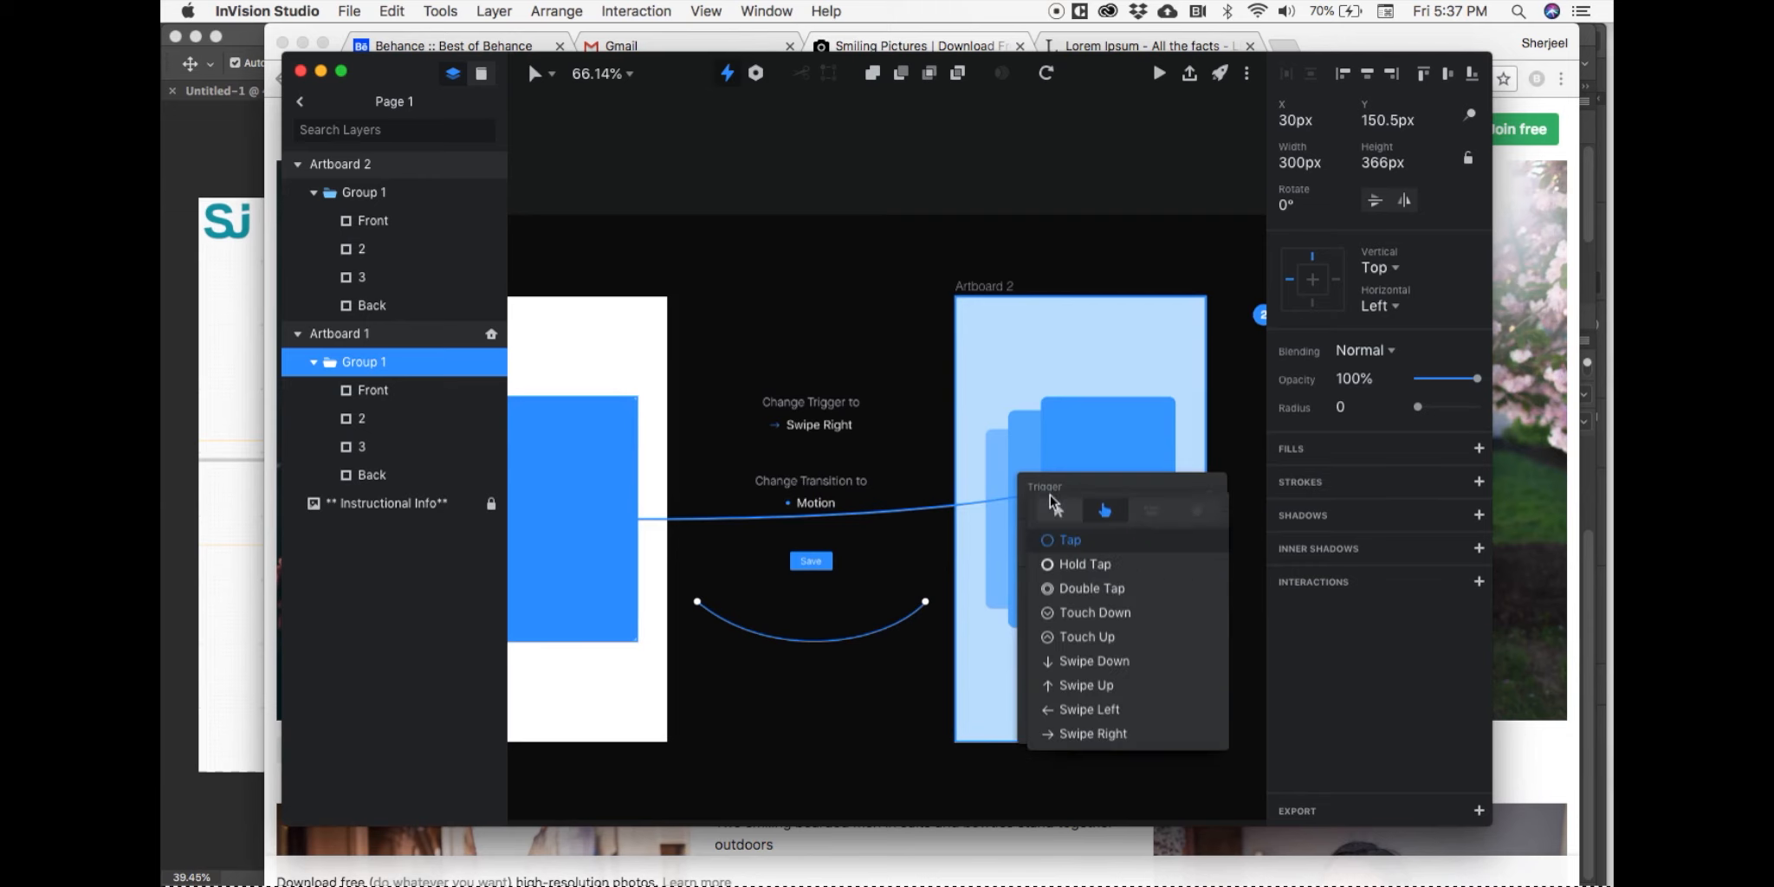
{"action": "left_click", "coordinate": [1094, 734]}
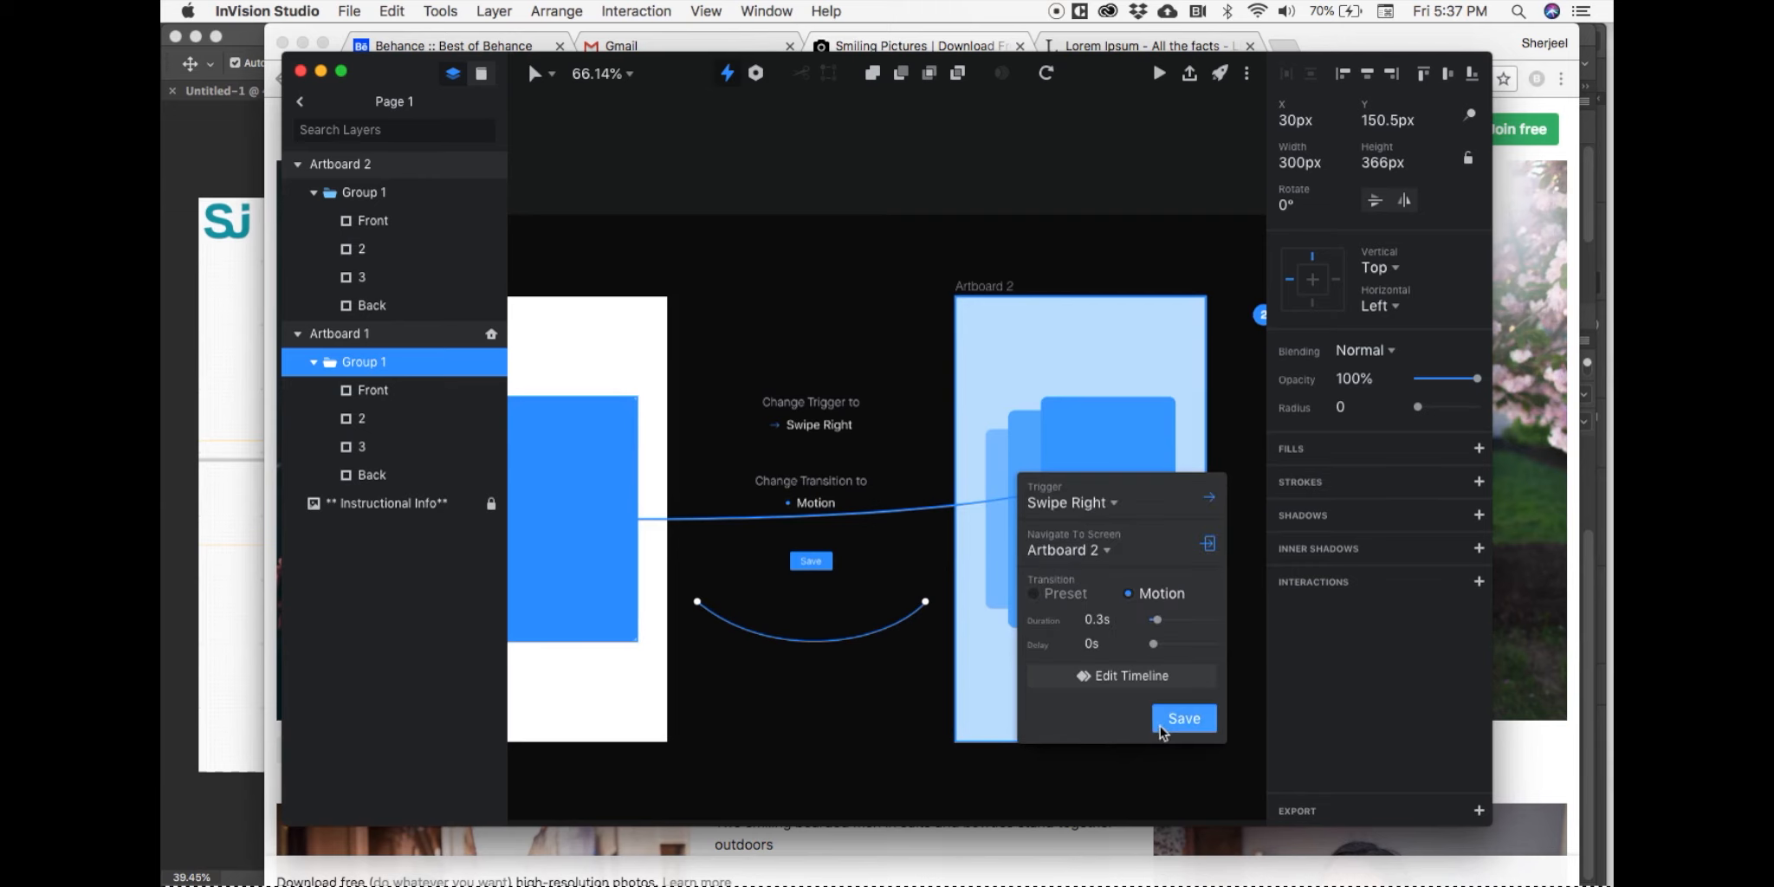
{"action": "left_click", "coordinate": [1184, 721]}
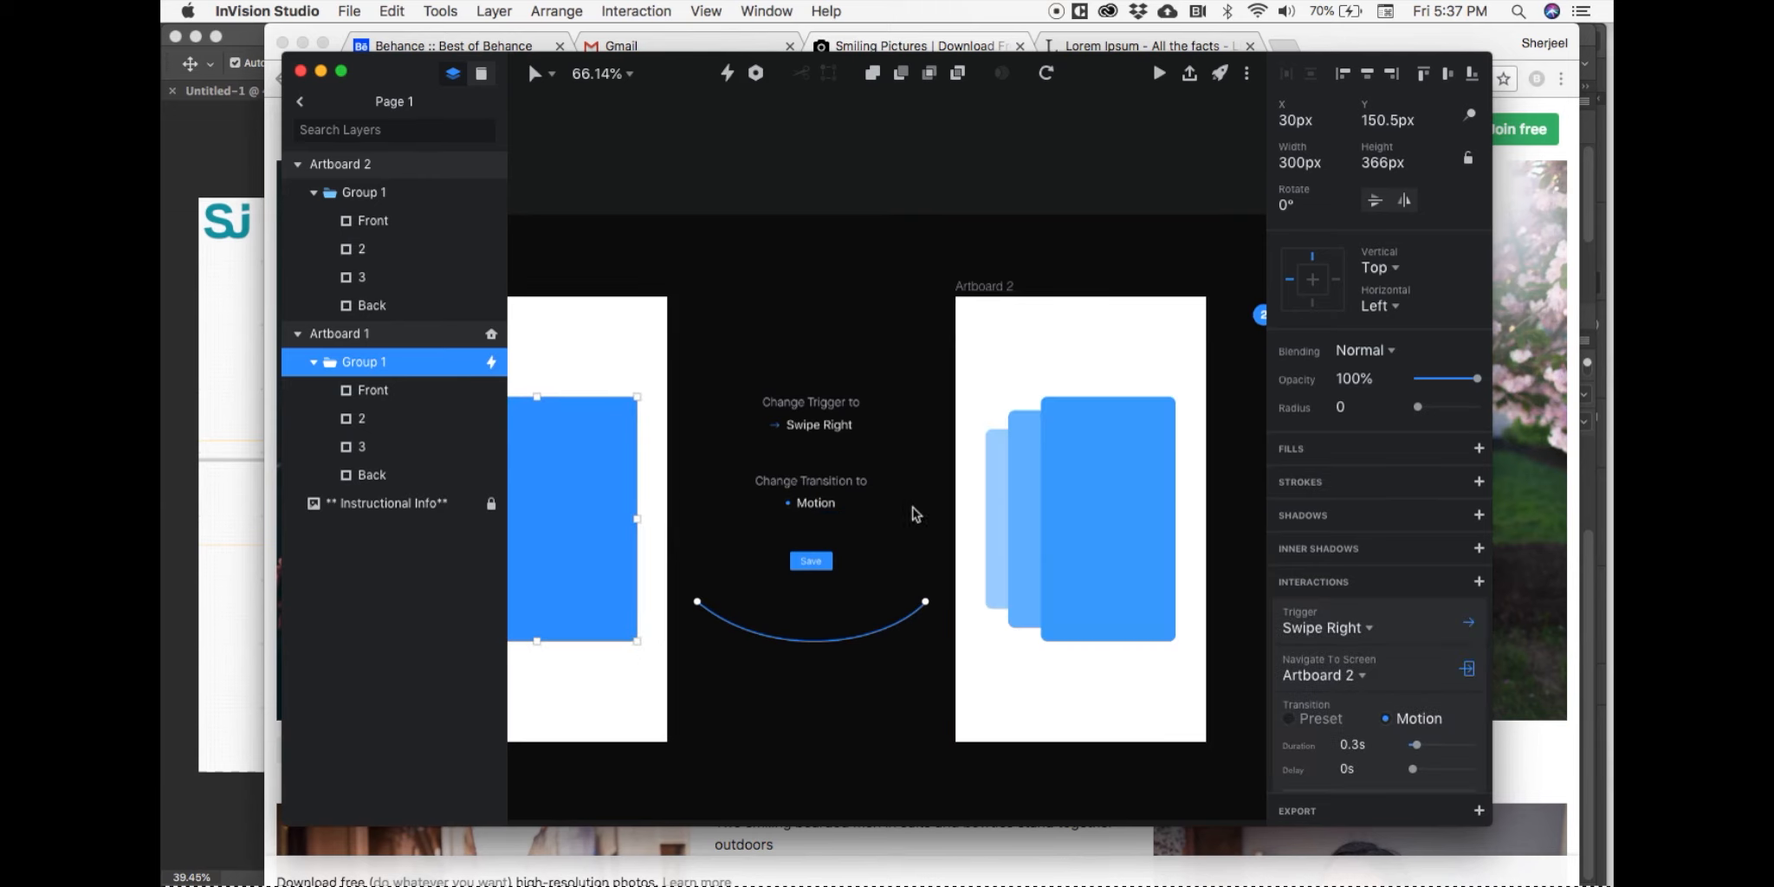
Step: Preview the prototype, swipe the card stack right and back left to test the animation, and close the preview
{"action": "left_click", "coordinate": [1163, 74]}
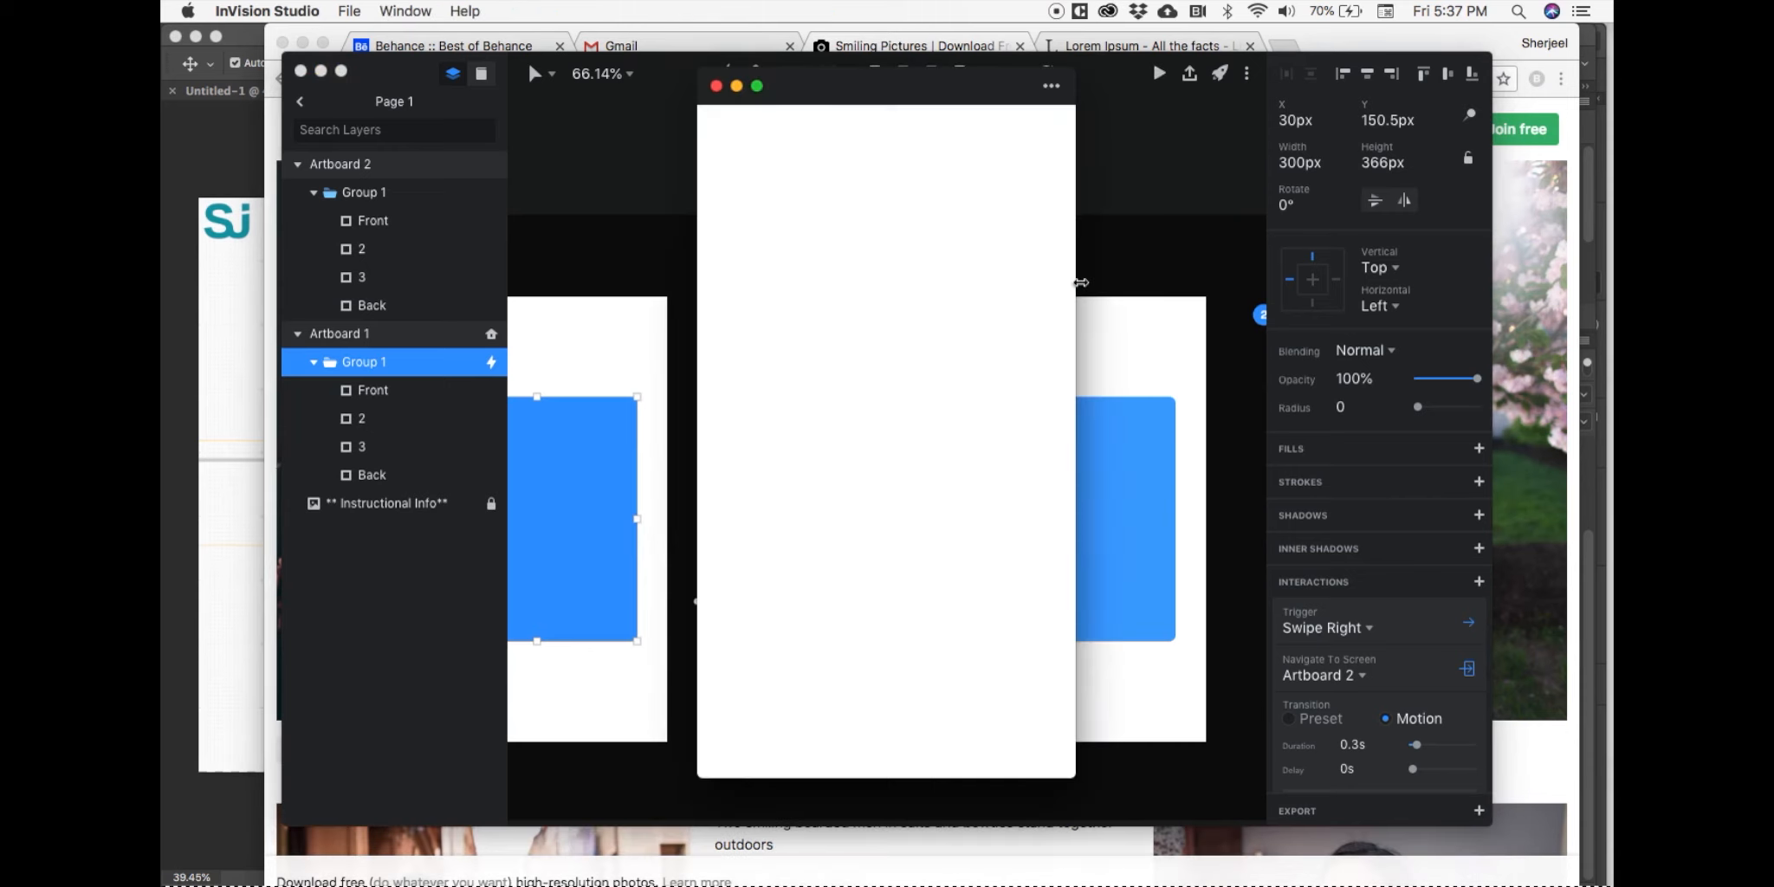
{"action": "left_click_drag", "start_coordinate": [895, 361], "coordinate": [1115, 360]}
{"action": "left_click_drag", "start_coordinate": [953, 395], "coordinate": [1028, 444]}
{"action": "left_click_drag", "start_coordinate": [971, 394], "coordinate": [724, 392]}
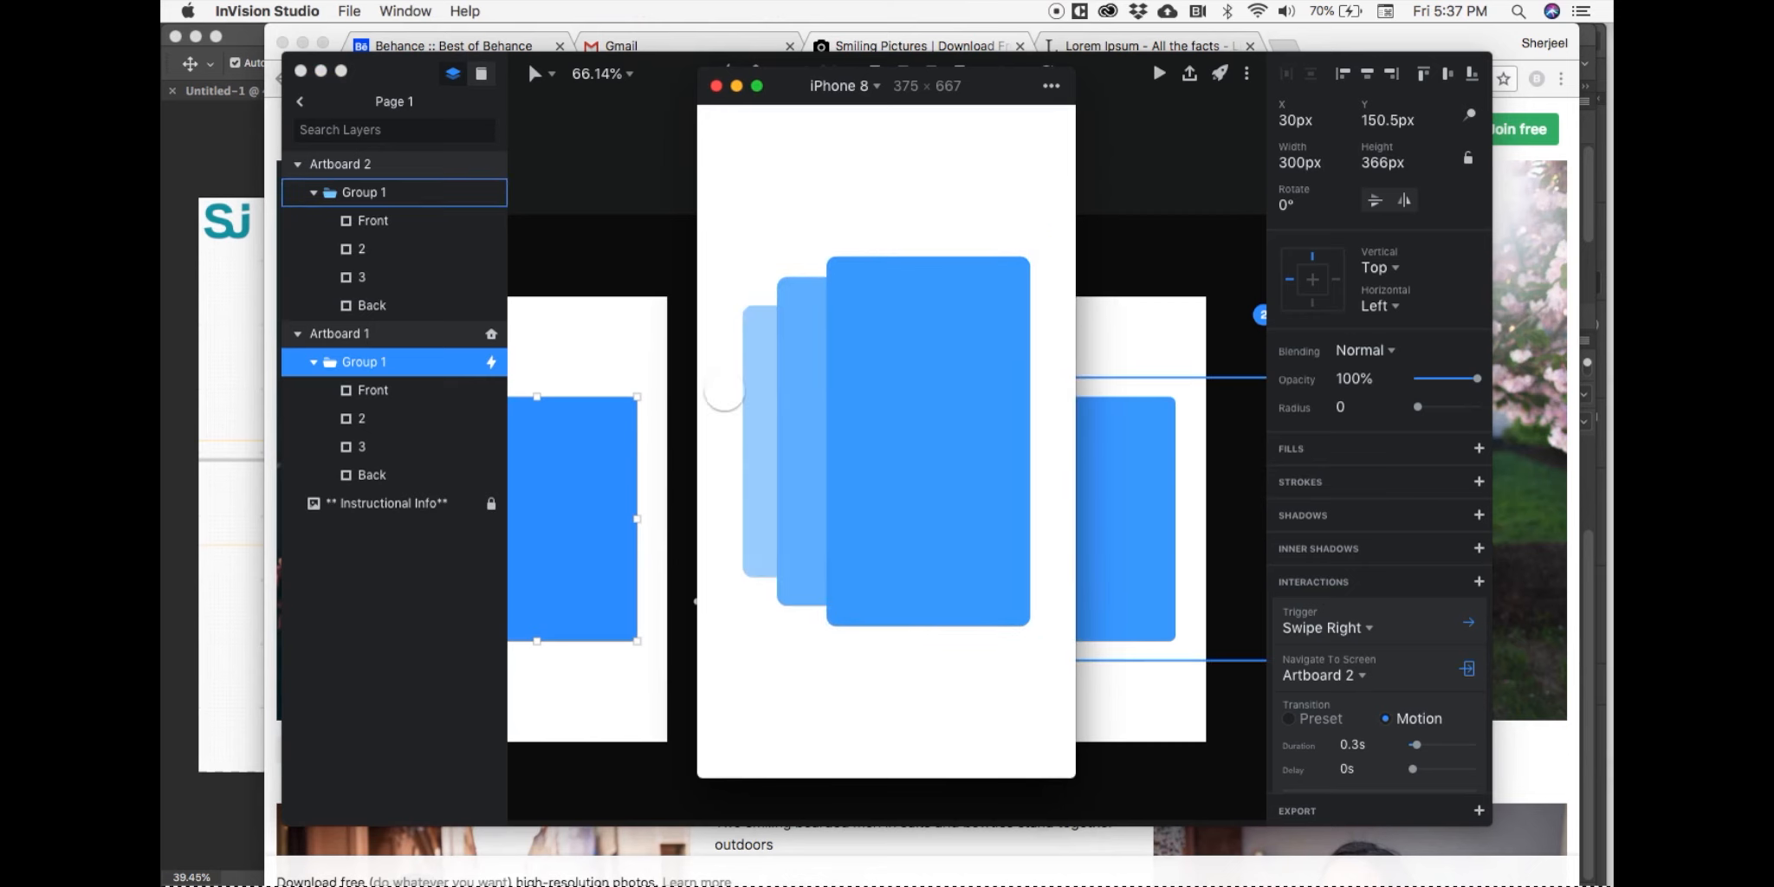
{"action": "left_click", "coordinate": [716, 86]}
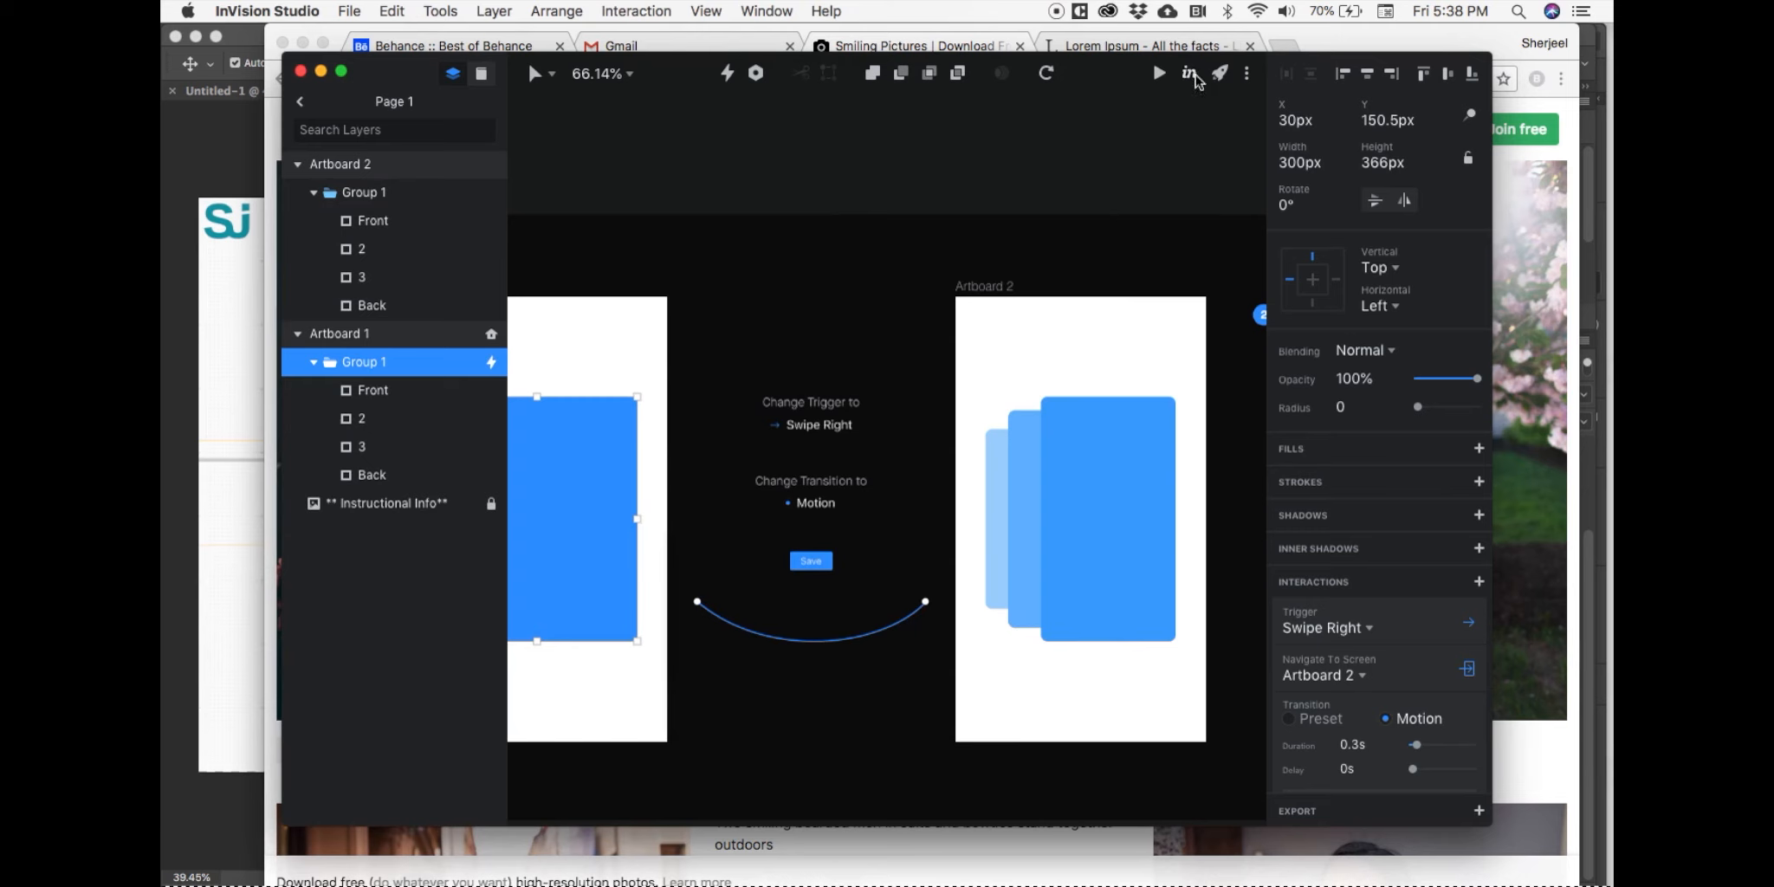
Step: Review the prototype publishing options and the Mirror device-pairing option, and dismiss them without publishing
{"action": "left_click", "coordinate": [1194, 78]}
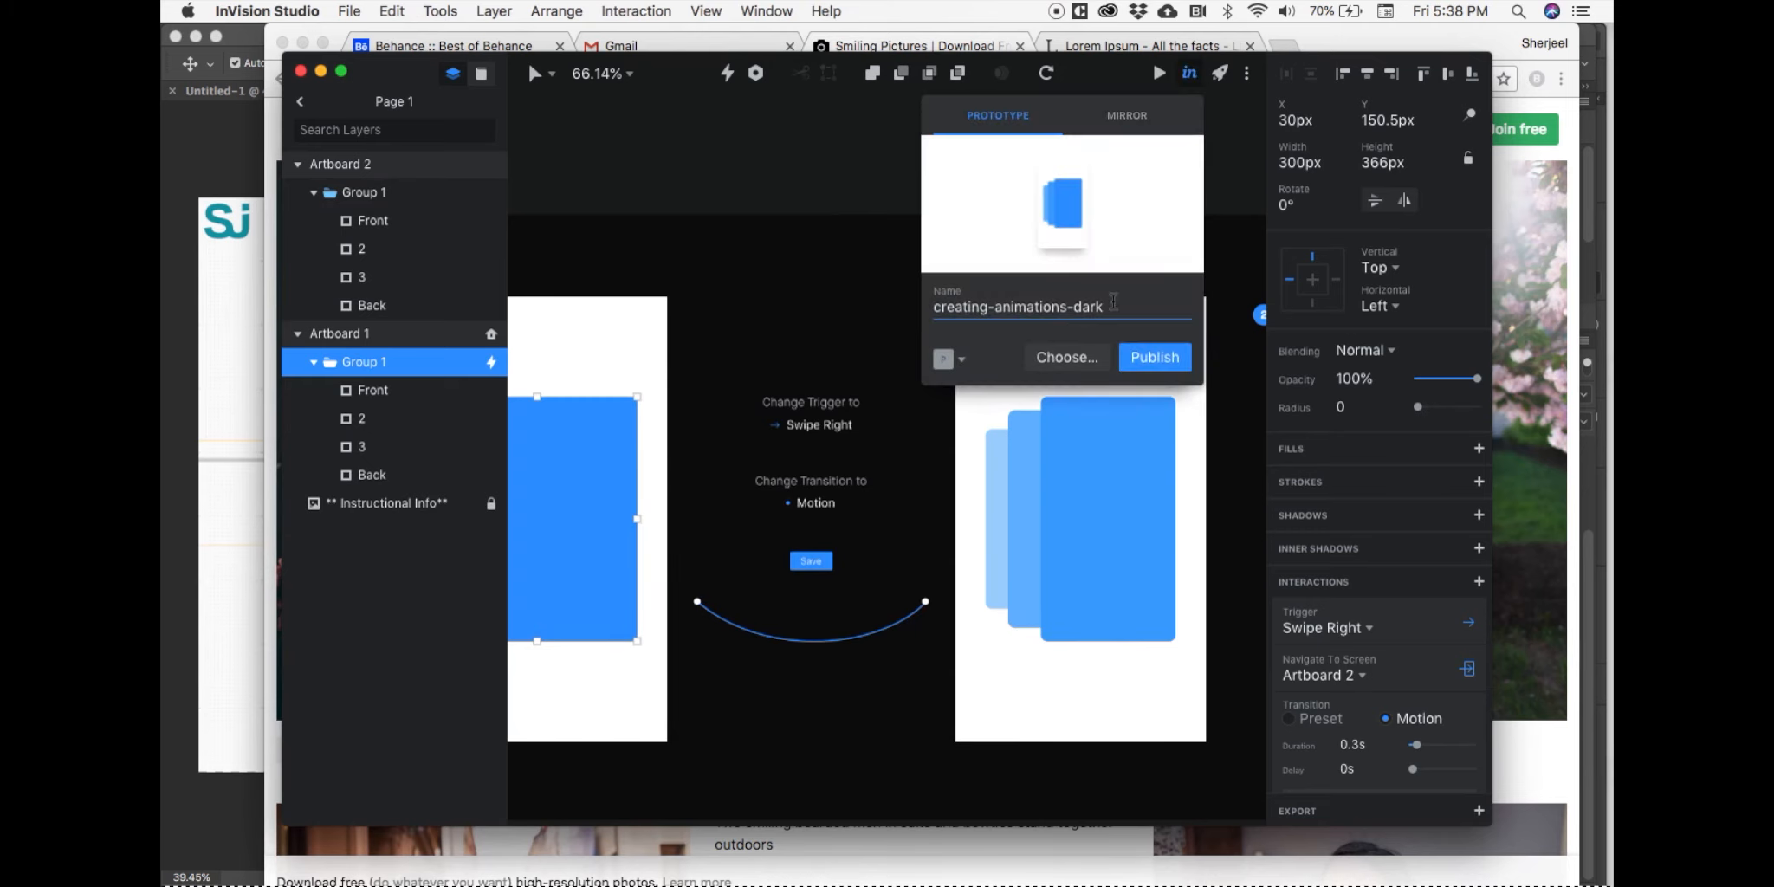
{"action": "left_click_drag", "start_coordinate": [1113, 303], "coordinate": [873, 309]}
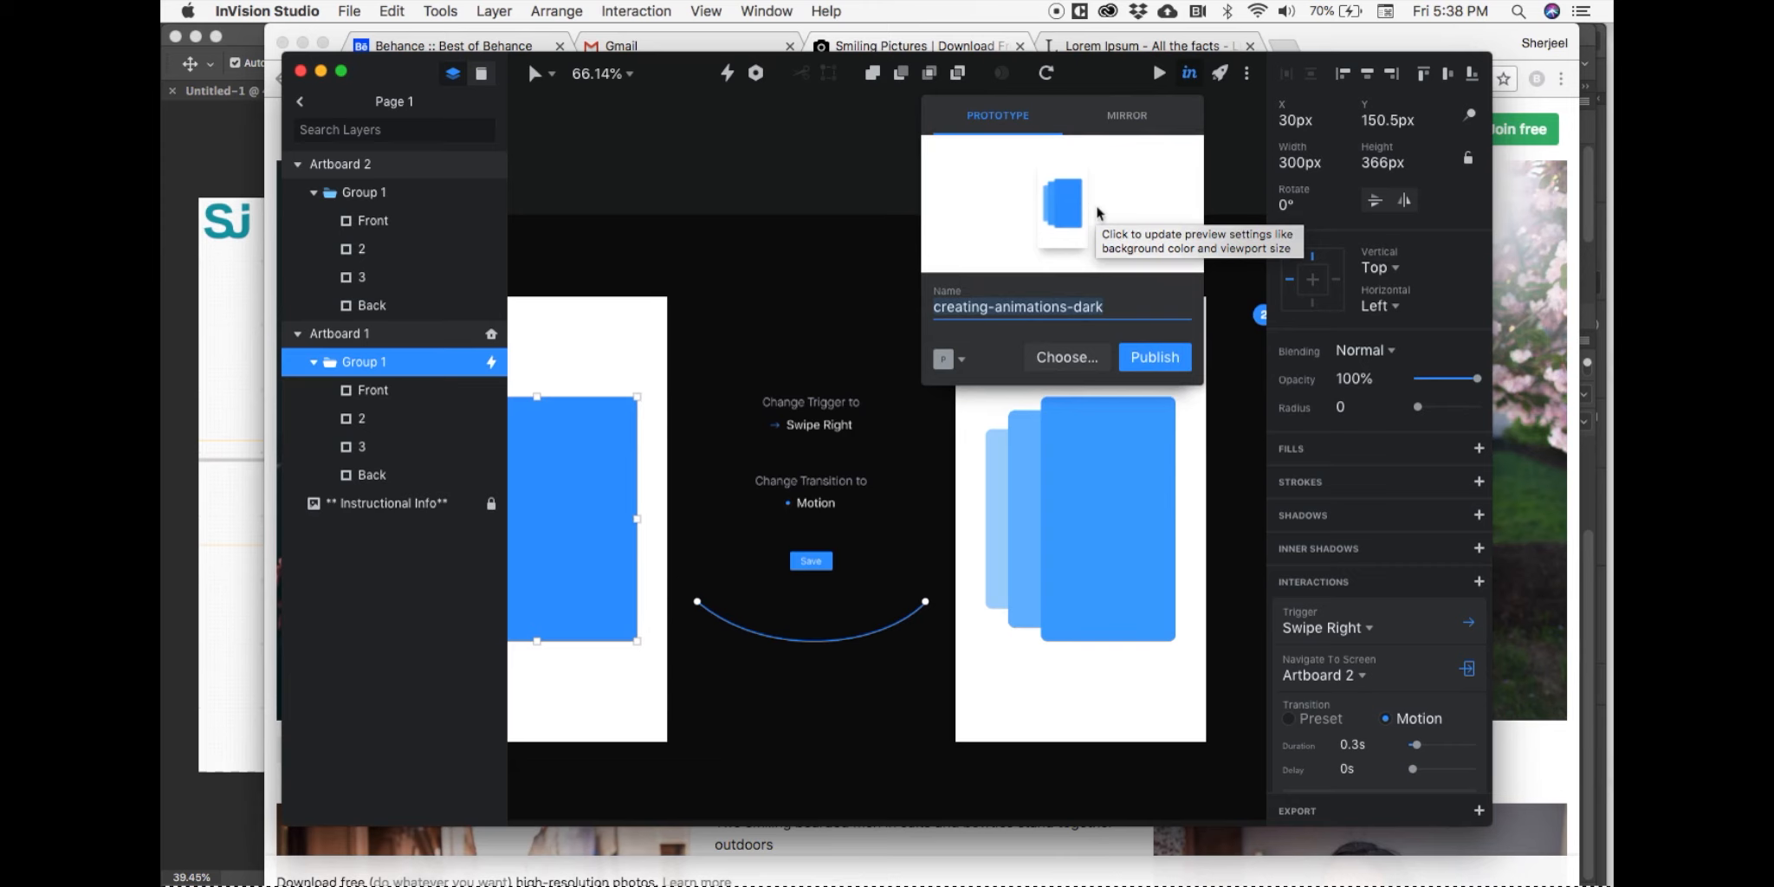
{"action": "left_click", "coordinate": [960, 357]}
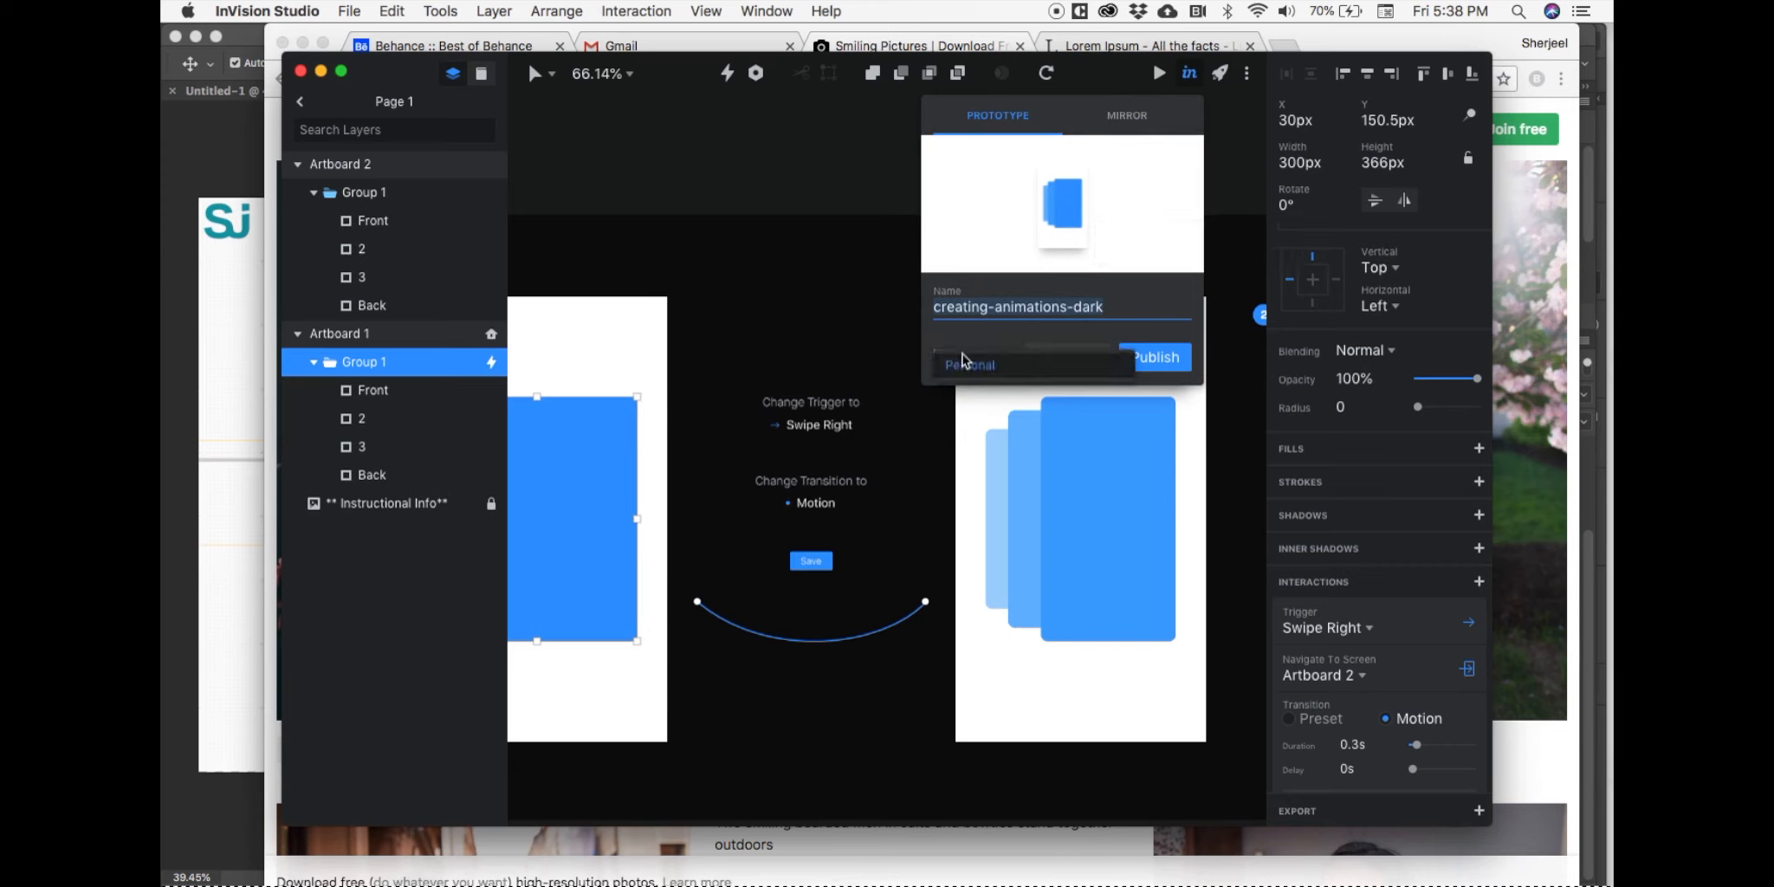
{"action": "left_click", "coordinate": [1124, 262]}
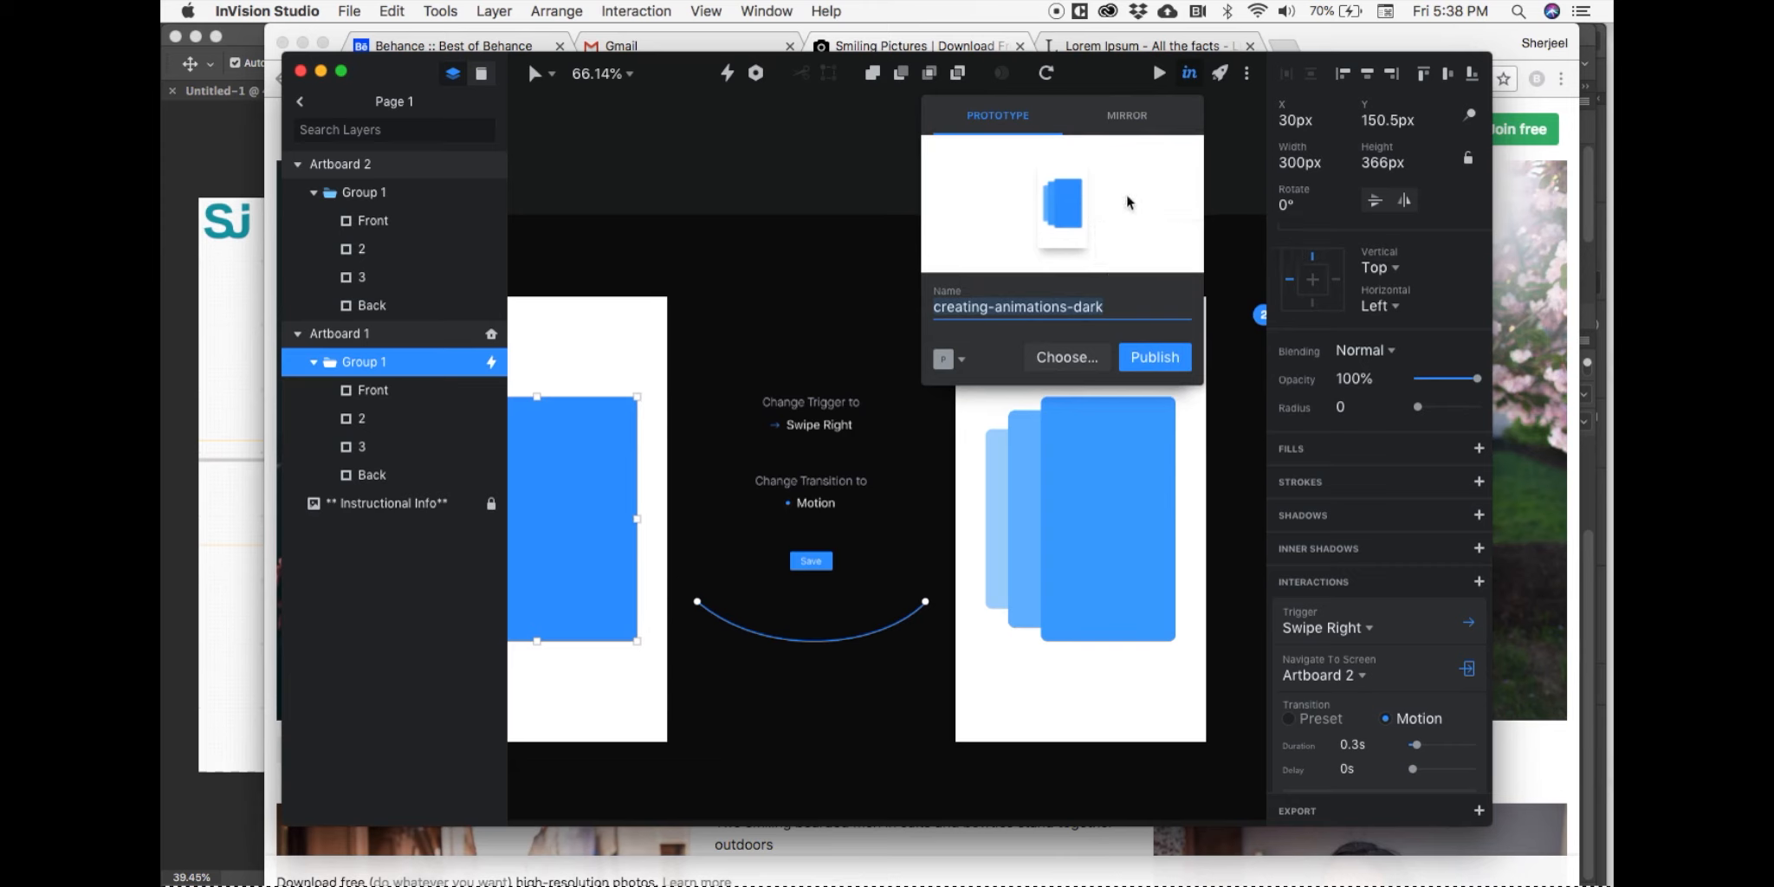
{"action": "left_click", "coordinate": [1127, 116]}
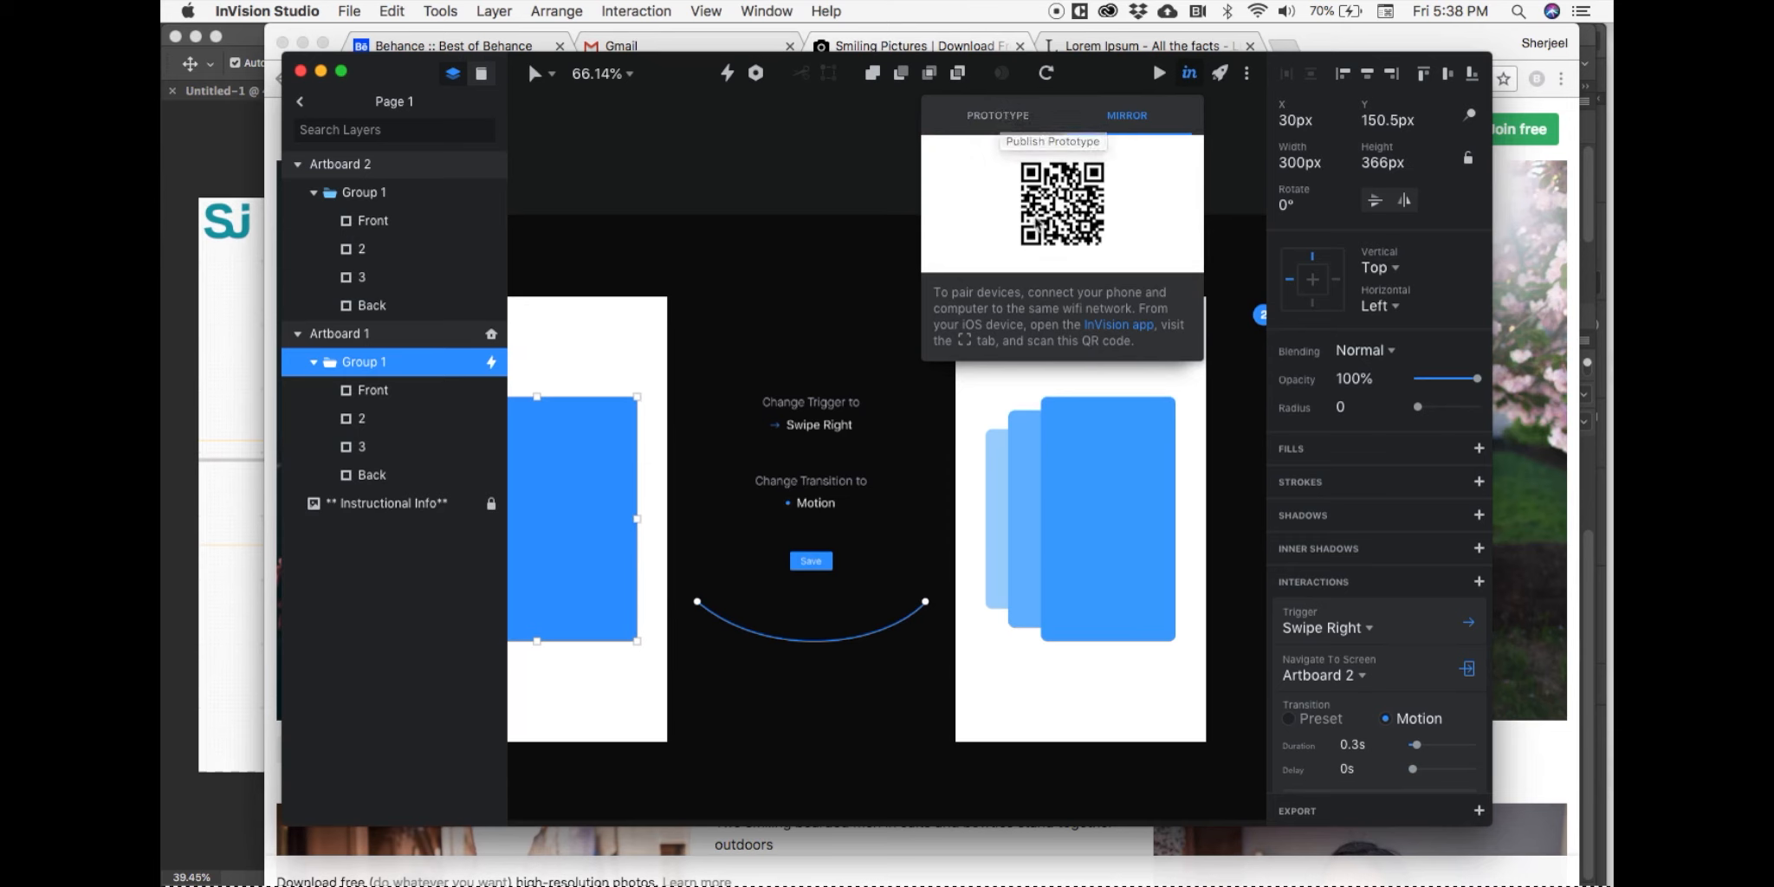
{"action": "left_click", "coordinate": [998, 115]}
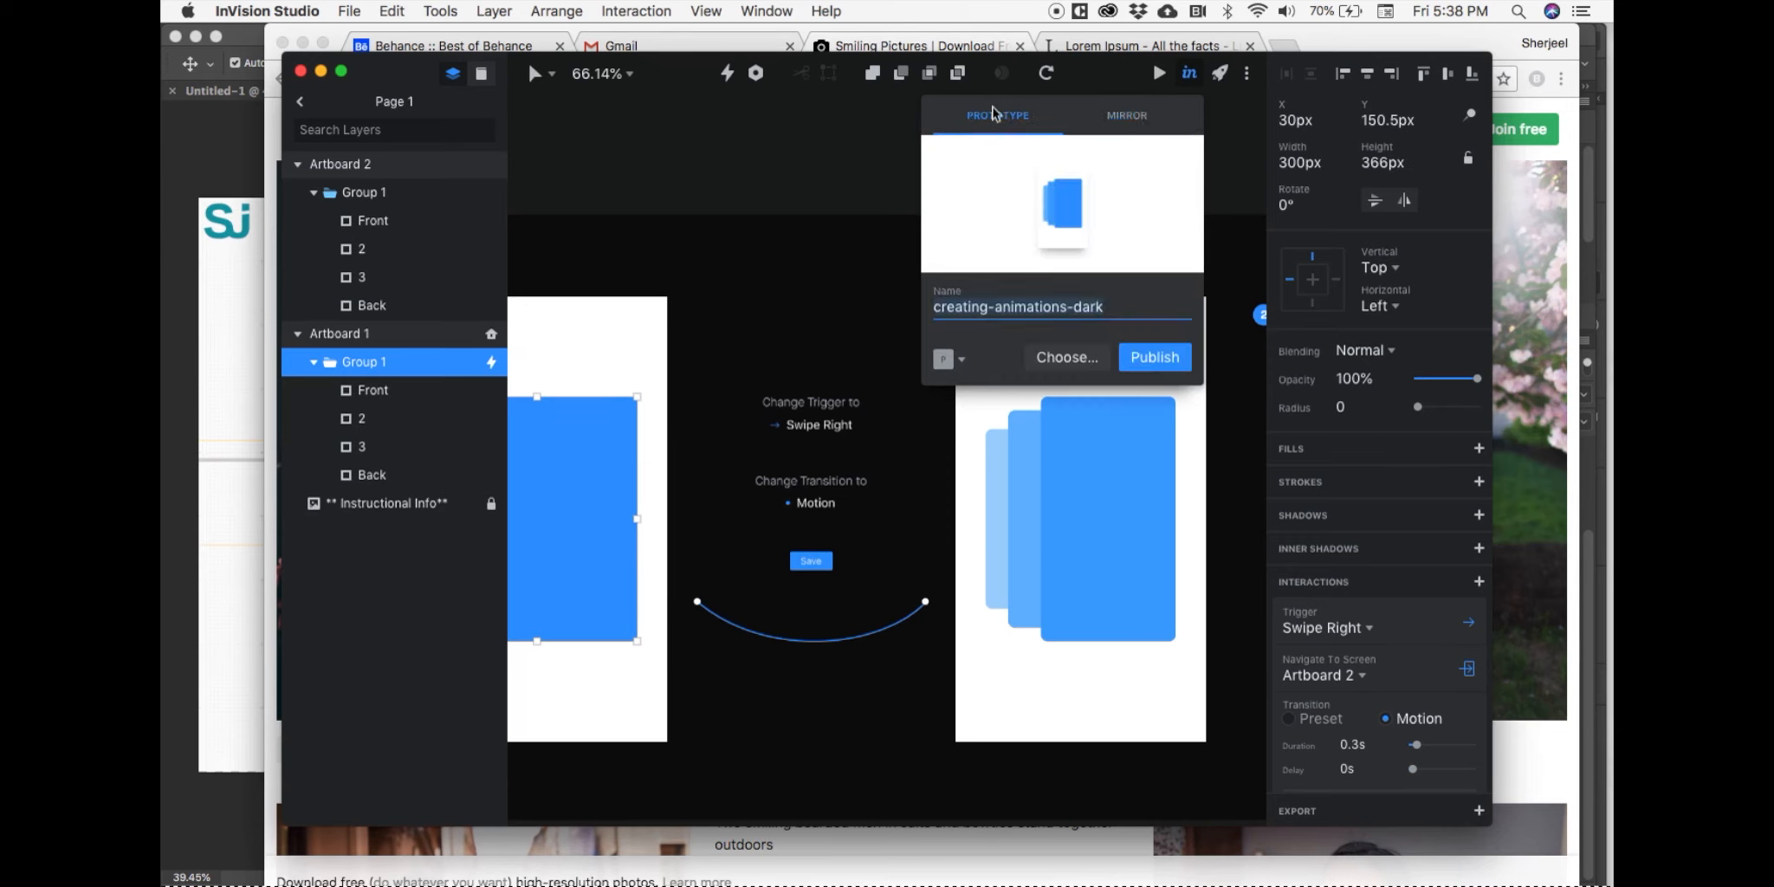
{"action": "left_click", "coordinate": [1127, 119]}
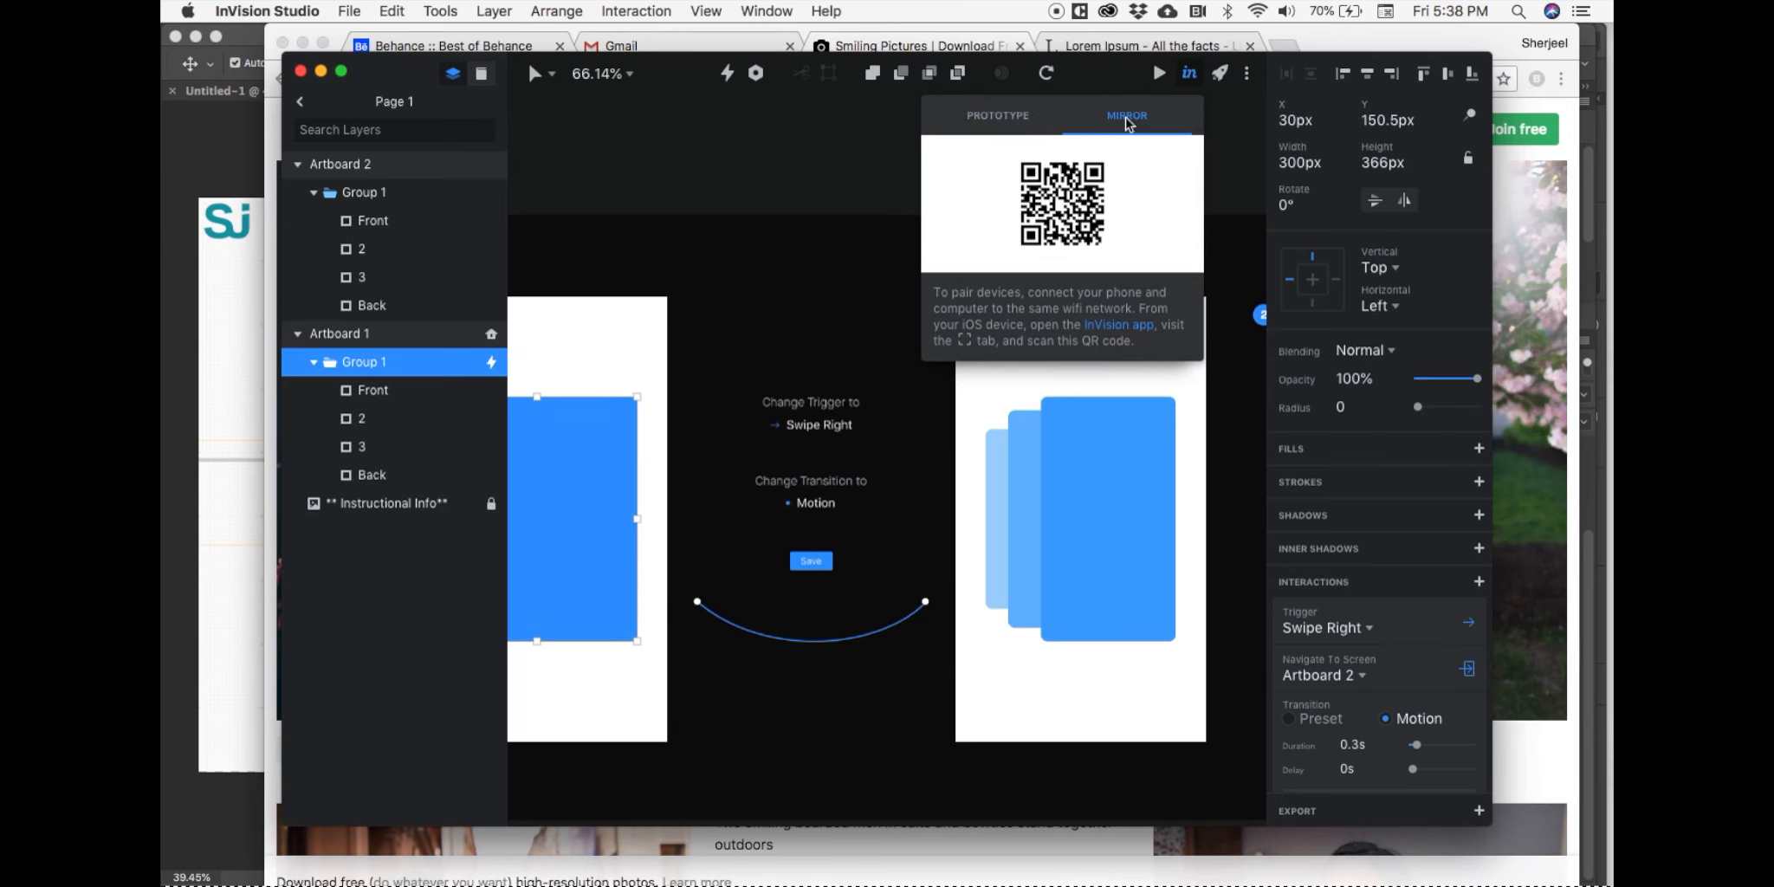
{"action": "left_click", "coordinate": [780, 184]}
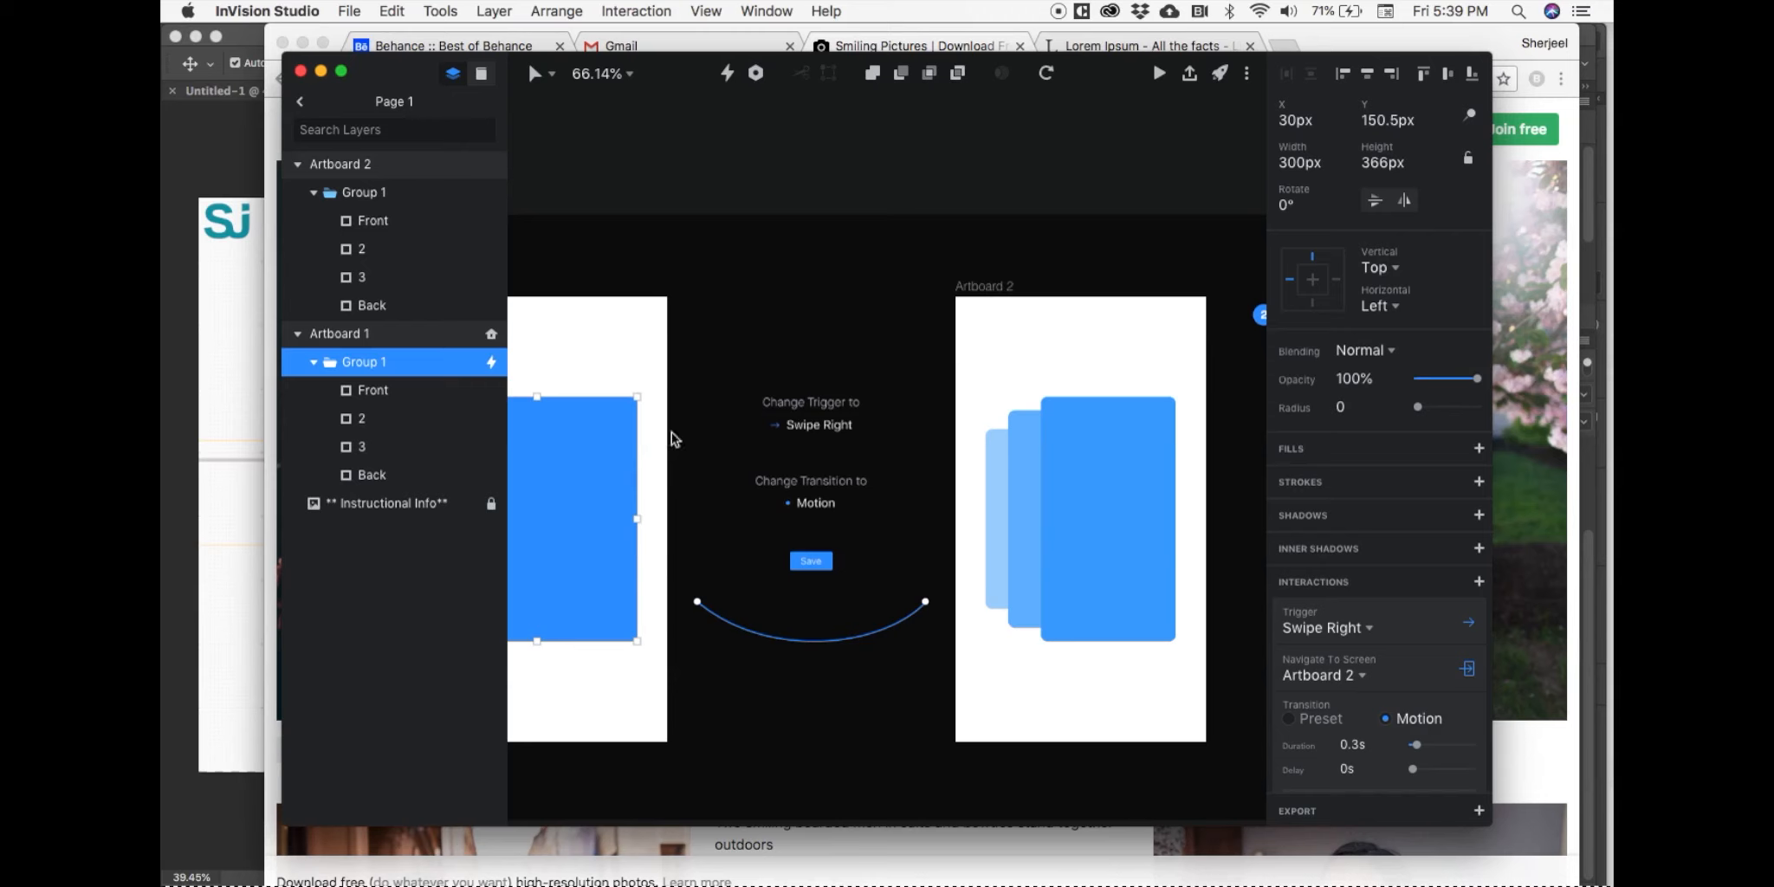
{"action": "scroll", "coordinate": [741, 397], "scroll_direction": "down", "scroll_amount": 4}
{"action": "scroll", "coordinate": [741, 401], "scroll_direction": "down", "scroll_amount": 3}
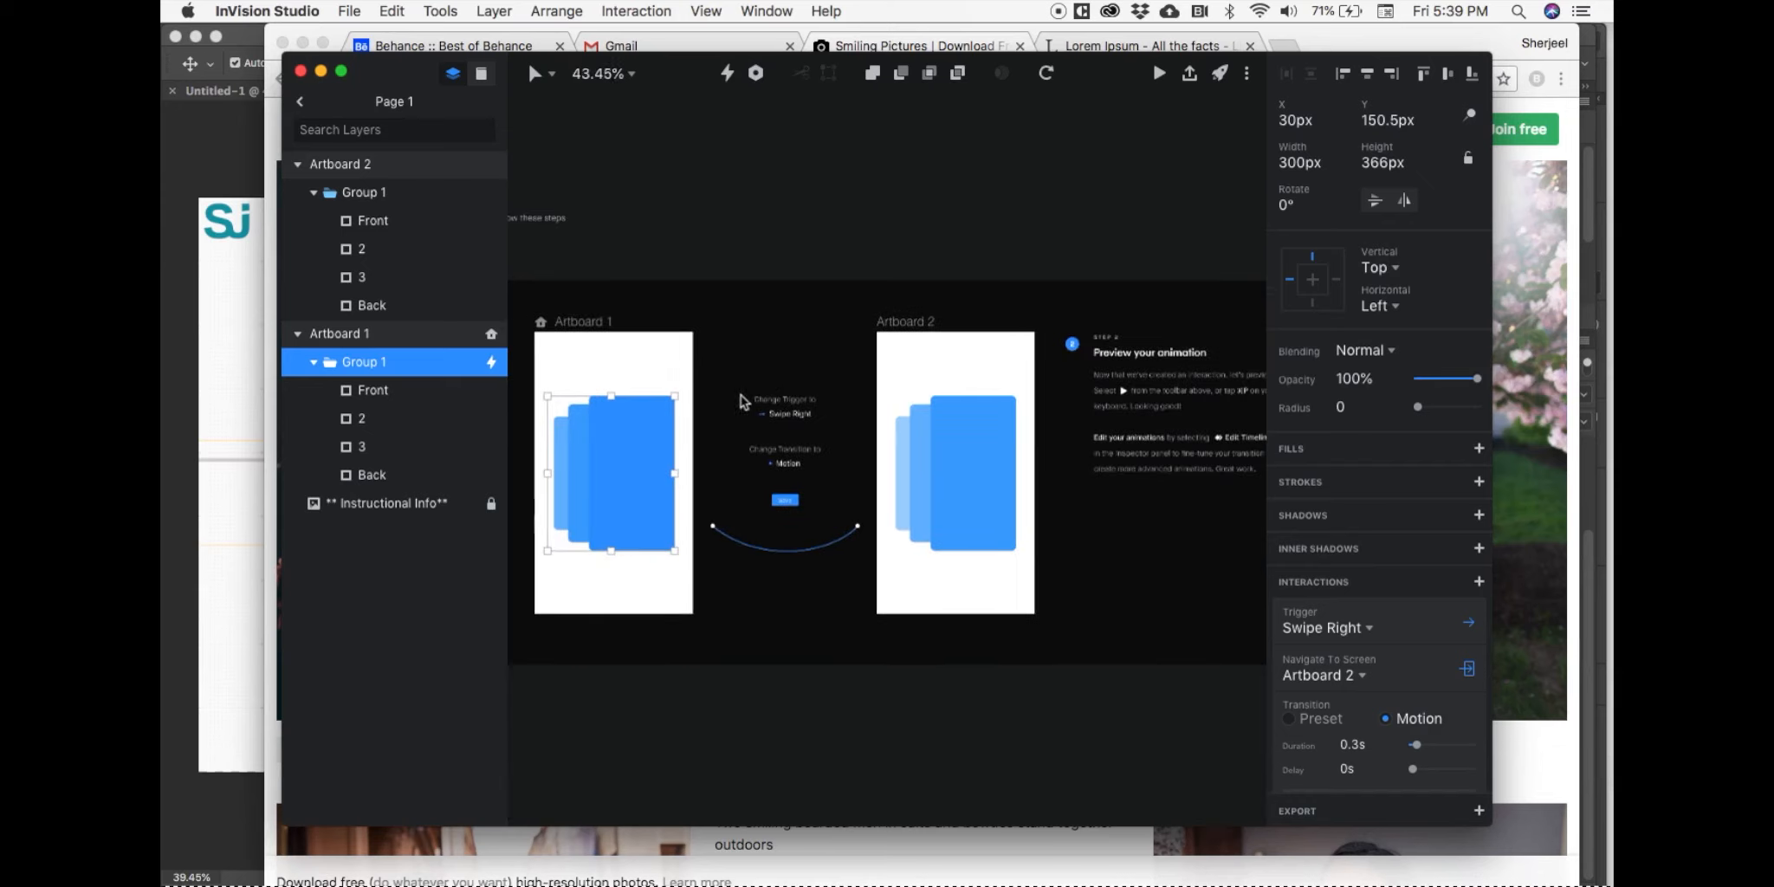